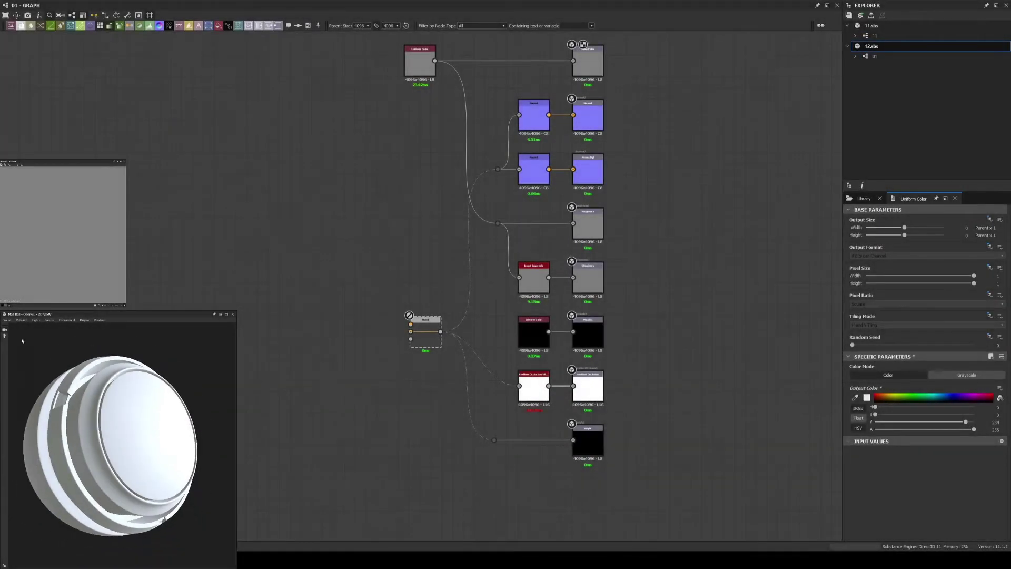
- Save the package with the renamed opacity output and wire a white Uniform Color node into Opacity
scroll(611, 160, "up", 1)
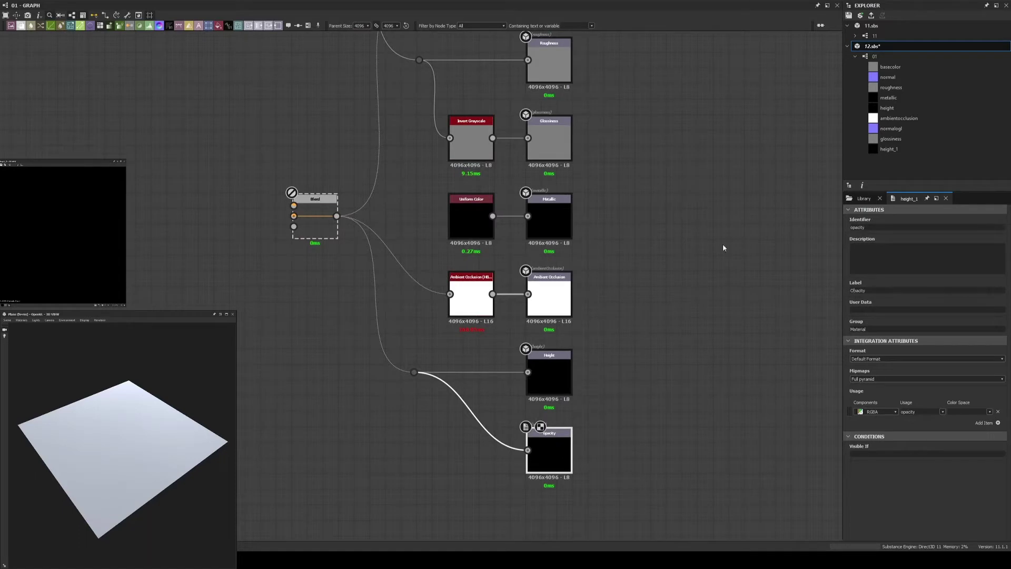
key("ctrl+s")
key("ctrl+v")
left_click_drag(442, 437, 551, 452)
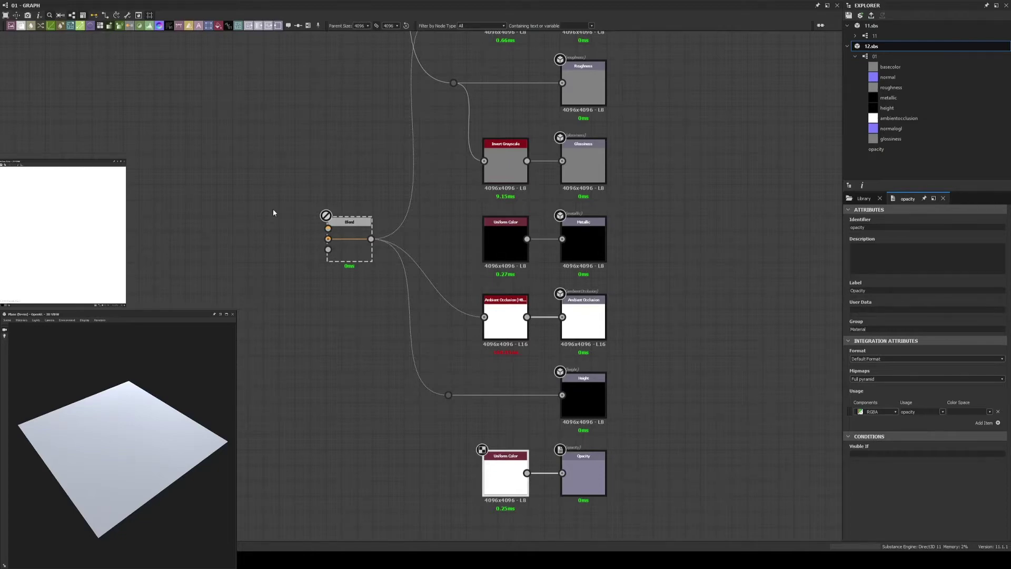
- Import the controller reference image as a Bitmap node and centre the view on it
middle_click_drag(272, 208, 349, 324)
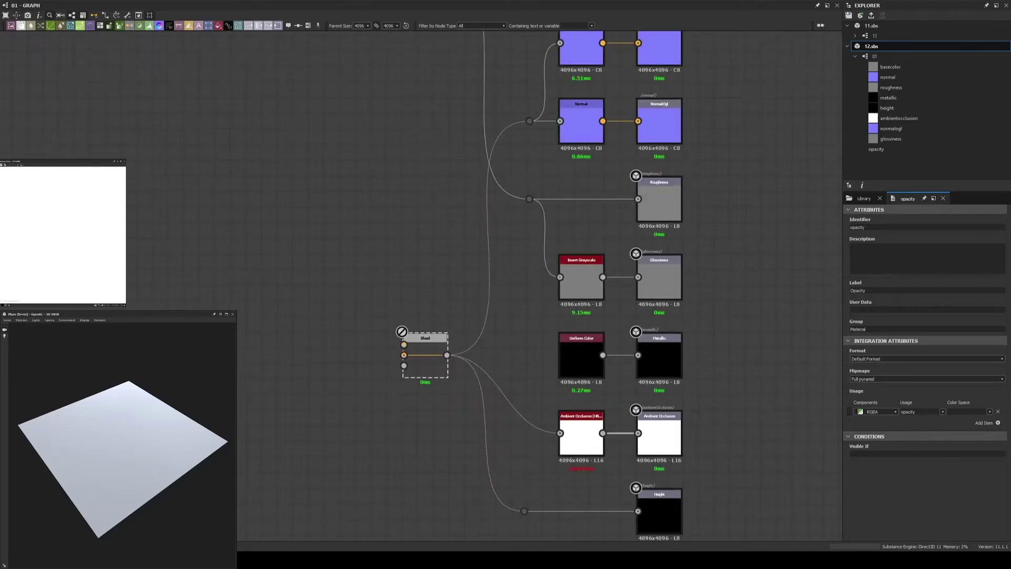
left_click_drag(234, 200, 295, 284)
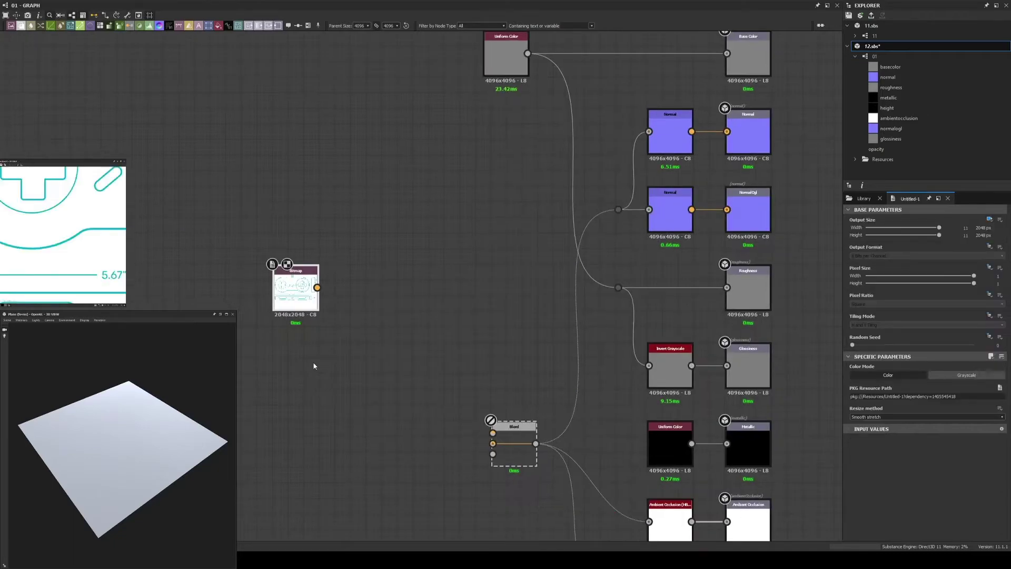
middle_click_drag(361, 340, 557, 179)
scroll(557, 179, "down", 2)
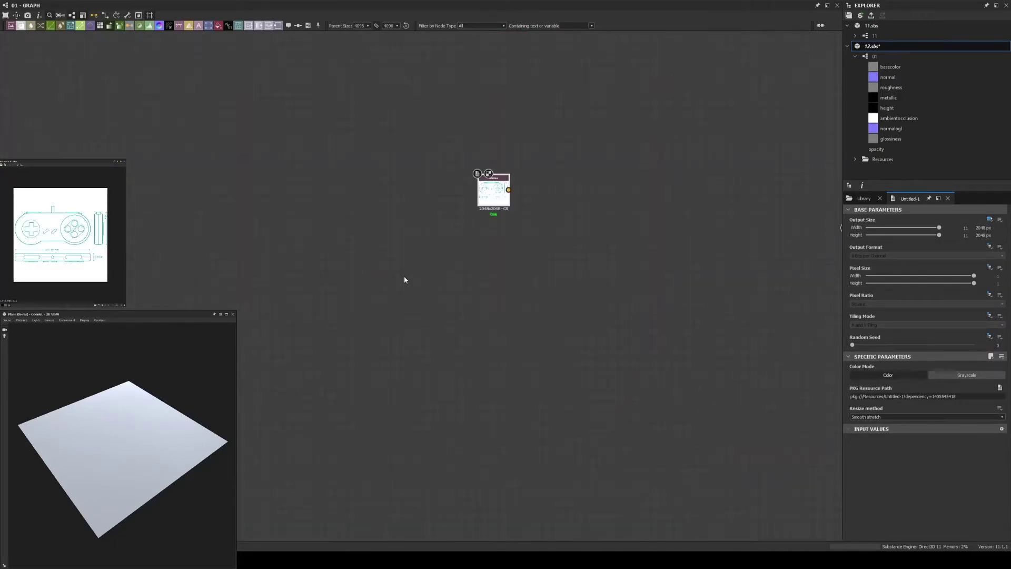
middle_click_drag(403, 275, 255, 340)
scroll(574, 300, "up", 1)
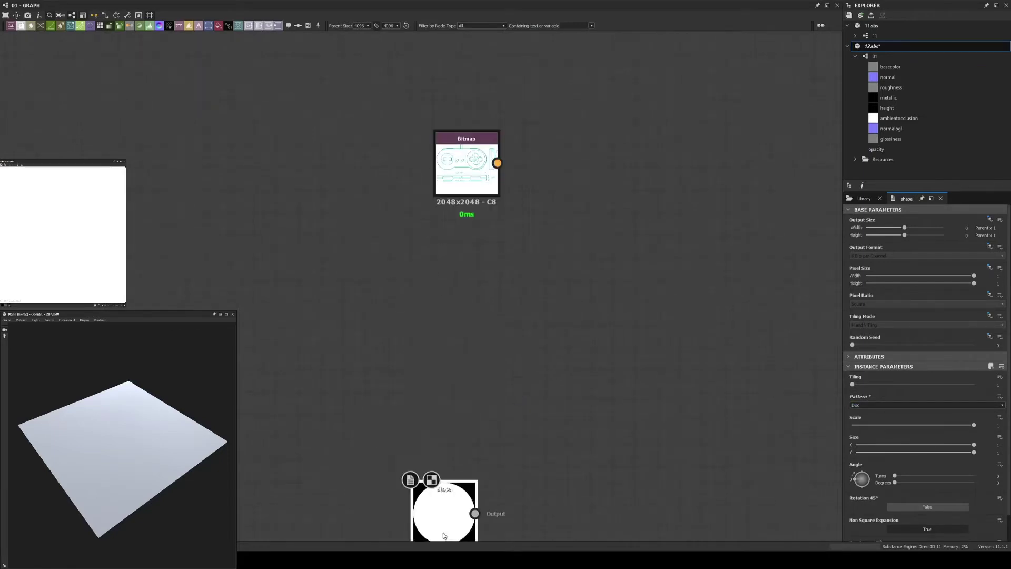
- Connect the disc Shape to the material outputs and add a Mirror Grayscale node after it
left_click_drag(348, 425, 786, 345)
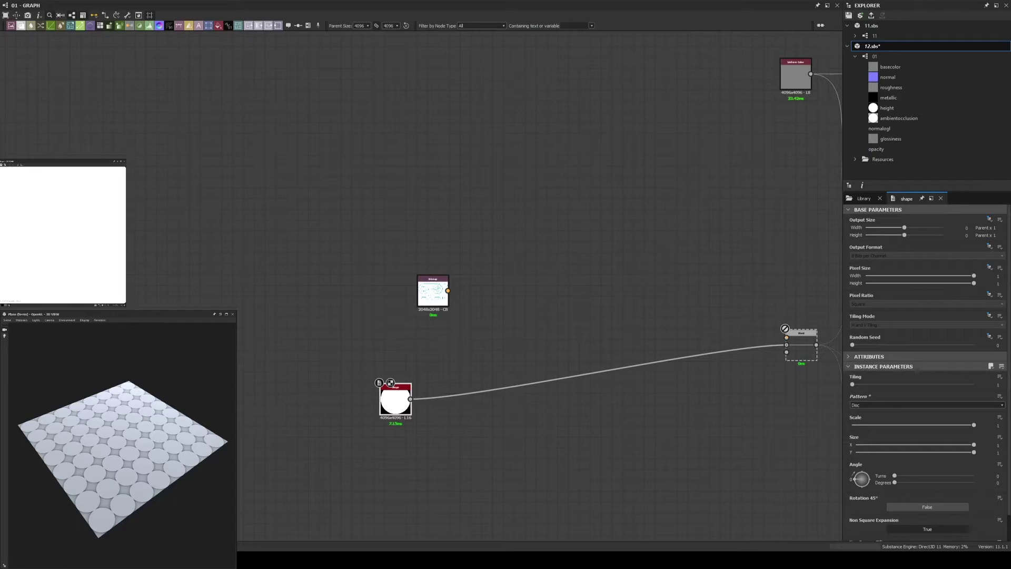
mouse_move(395, 398)
left_mouse_down()
mouse_move(280, 344)
mouse_move(300, 392)
left_mouse_up()
scroll(308, 365, "up", 3)
scroll(273, 316, "up", 2)
type("mirr")
key("Return")
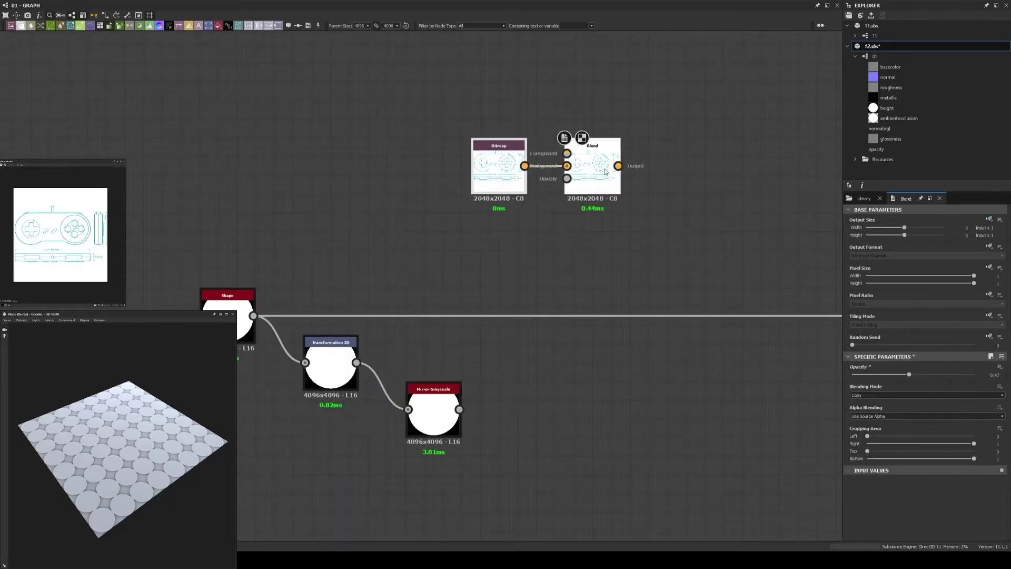
- Wire a Transformation 2D into the Blend over the Bitmap and shift its offset
left_click(503, 256)
left_click_drag(503, 257, 485, 239)
left_click_drag(566, 154, 515, 241)
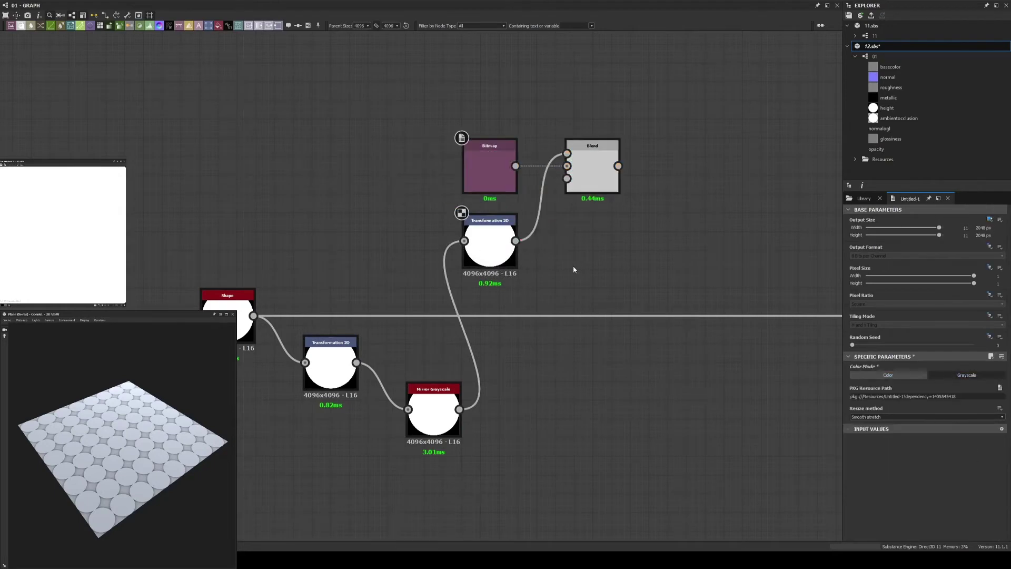
double_click(584, 169)
left_click_drag(323, 350, 332, 398)
left_click(482, 244)
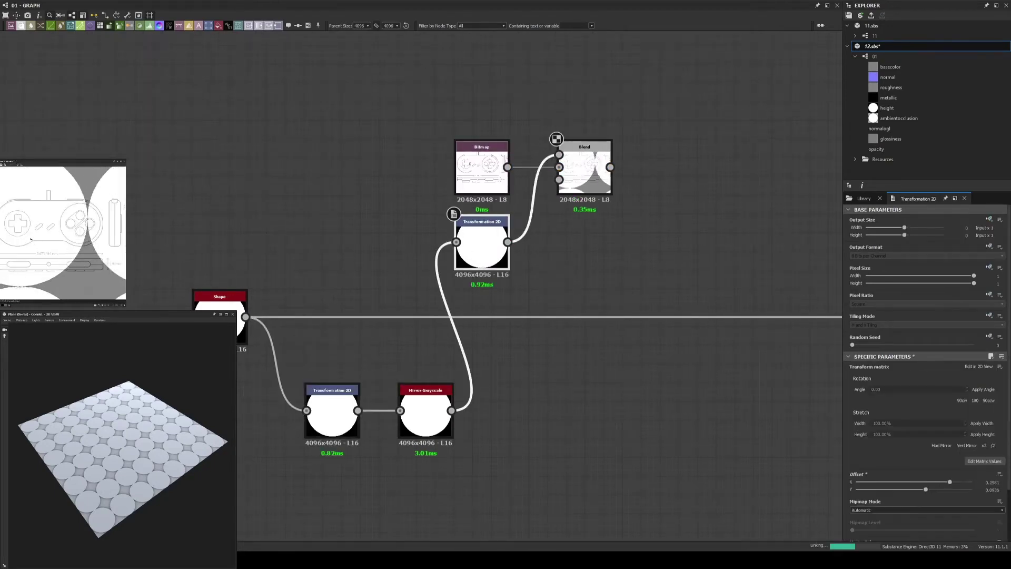
left_click_drag(69, 237, 29, 243)
scroll(53, 229, "down", 3)
- Set the lower Transformation 2D's Tiling Mode to No Tiling so one circle shows
left_click(331, 416)
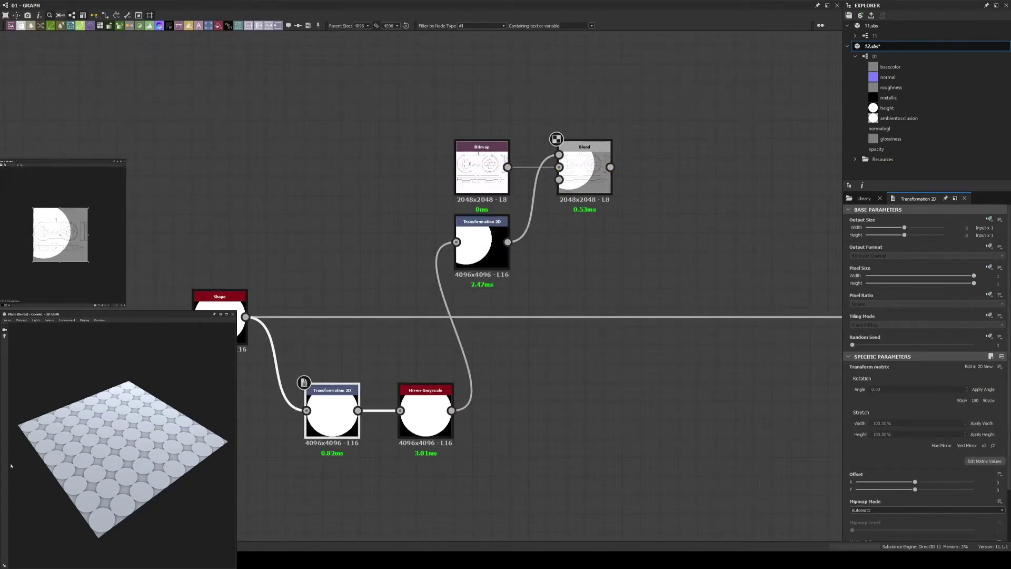
left_click(927, 325)
left_click(895, 325)
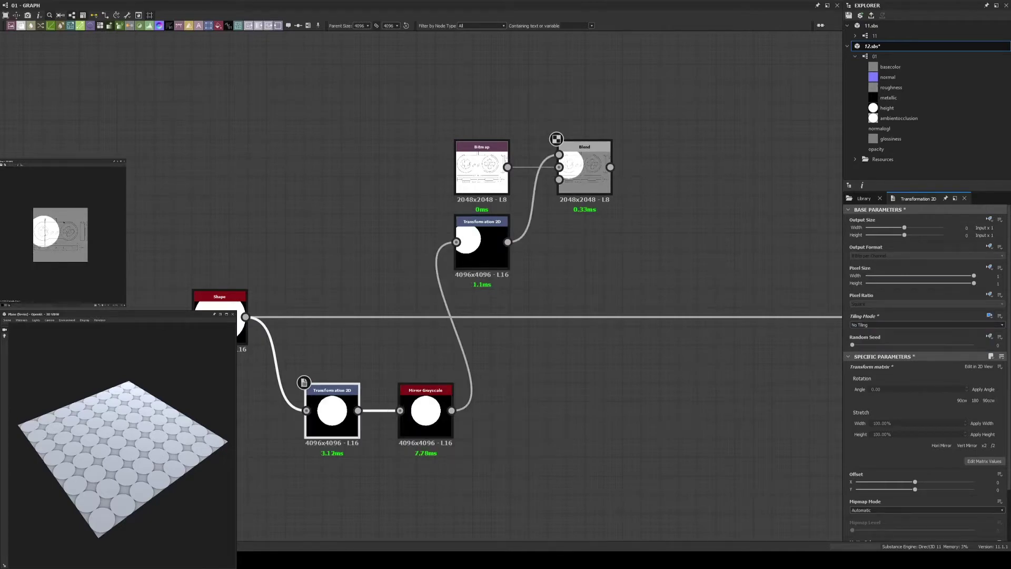
scroll(60, 235, "up", 3)
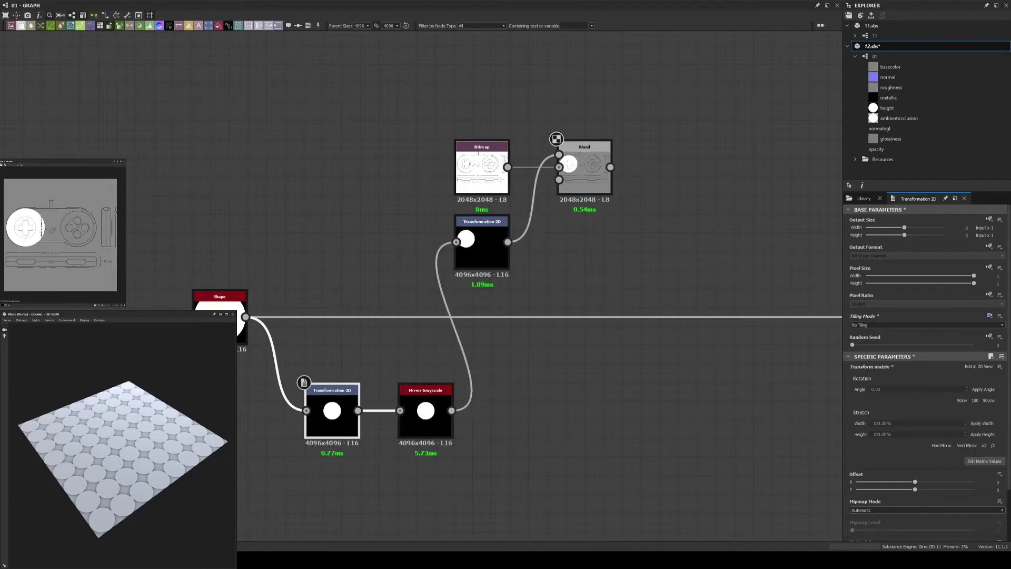
middle_click_drag(578, 321, 745, 314)
scroll(651, 245, "up", 2)
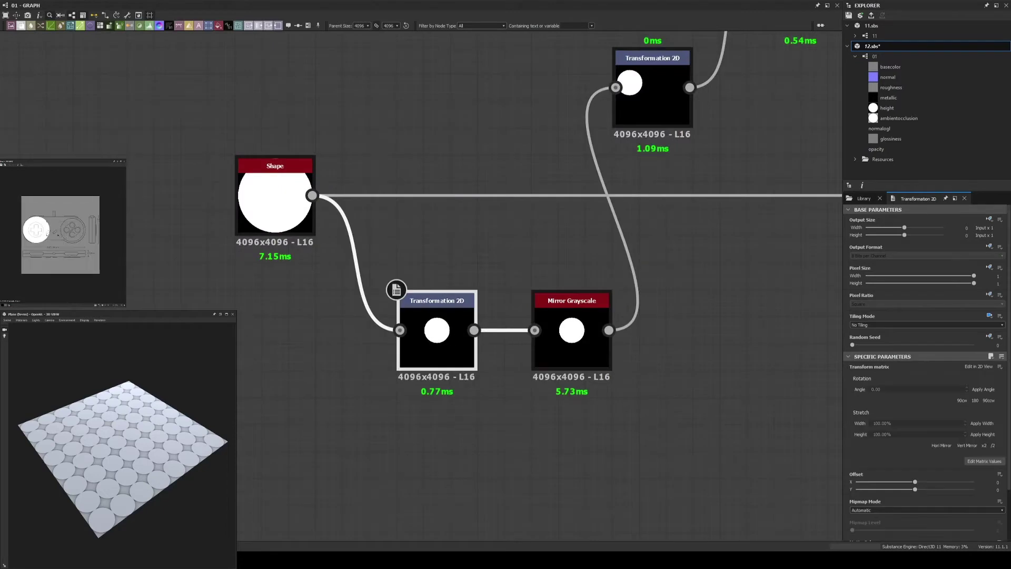
- Offset the circle sideways on X so the mirror produces two side-by-side circles
mouse_move(52, 232)
left_mouse_down()
mouse_move(37, 232)
mouse_move(79, 237)
left_mouse_up()
scroll(61, 235, "down", 2)
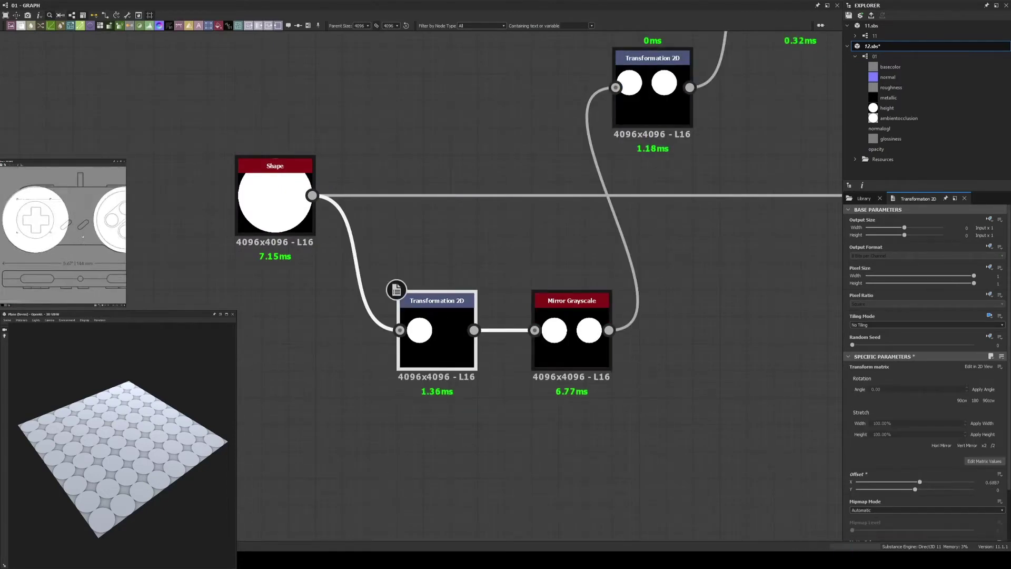
scroll(85, 237, "up", 2)
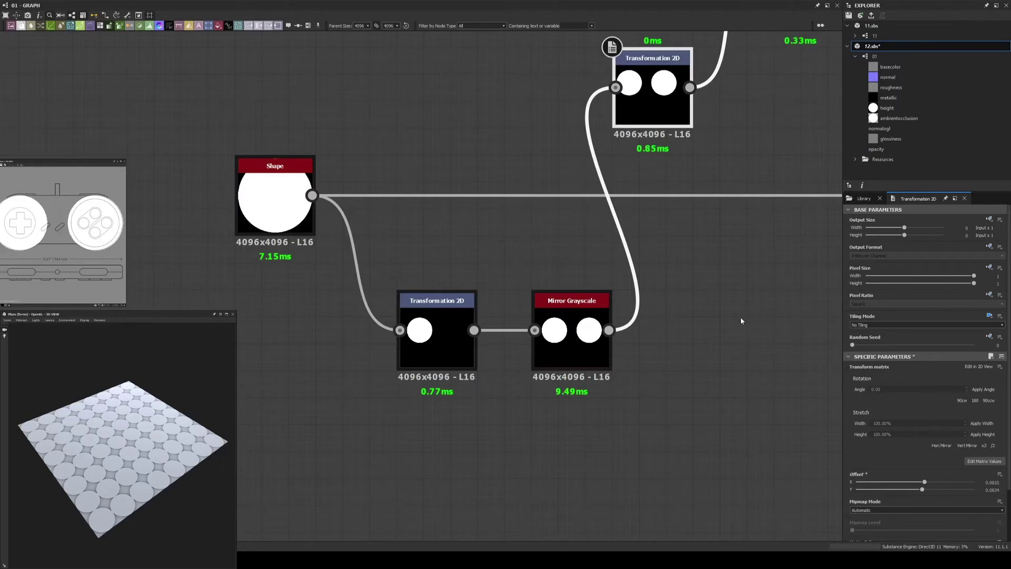
left_click(437, 326)
scroll(630, 285, "down", 3)
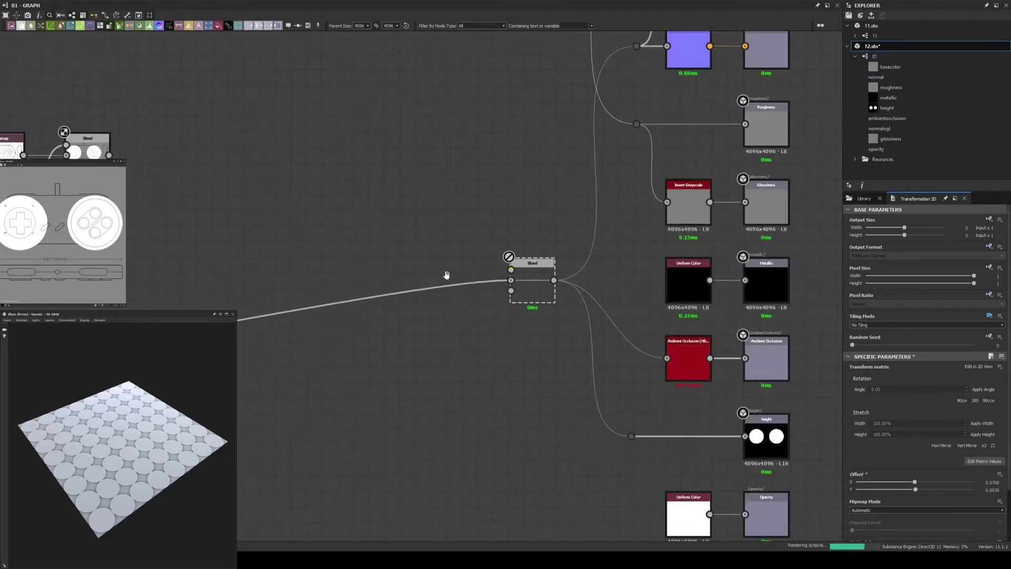
- Group the Shape, transform and mirror nodes in an enlarged frame titled 'Basic Shape'
left_click_drag(266, 266, 444, 390)
key("ctrl+f")
left_click_drag(502, 358, 776, 502)
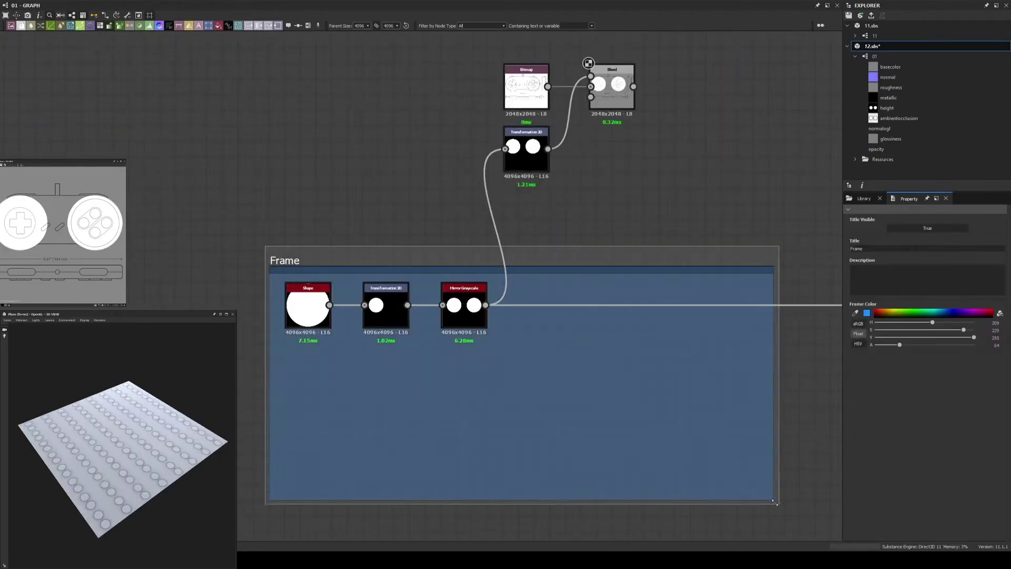
type("Shape")
scroll(662, 243, "down", 2)
scroll(662, 243, "up", 3)
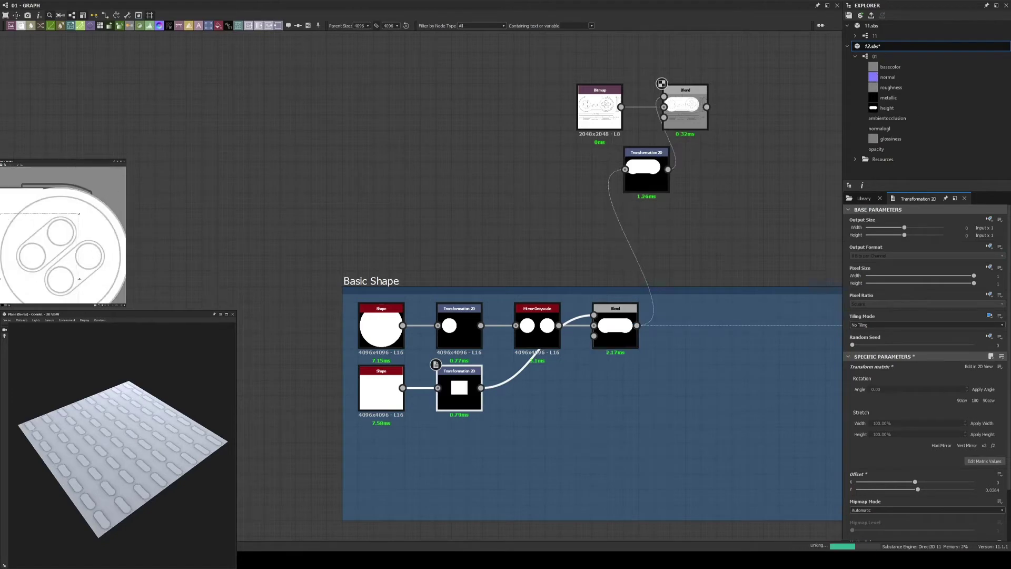
- Offset the square Shape vertically and preview the Max-blended pill outline in 2D
left_click_drag(84, 279, 20, 296)
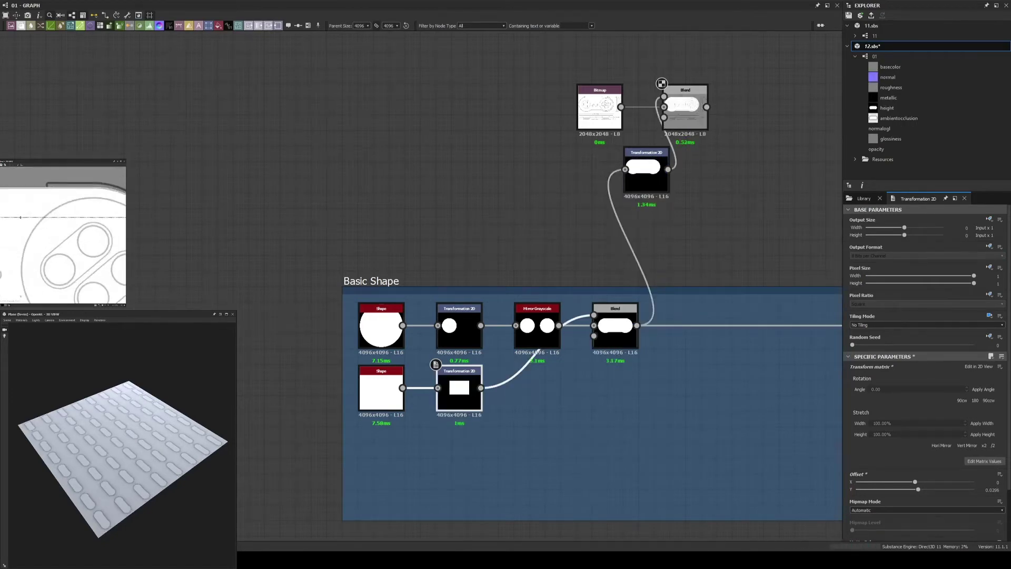
scroll(21, 217, "down", 3)
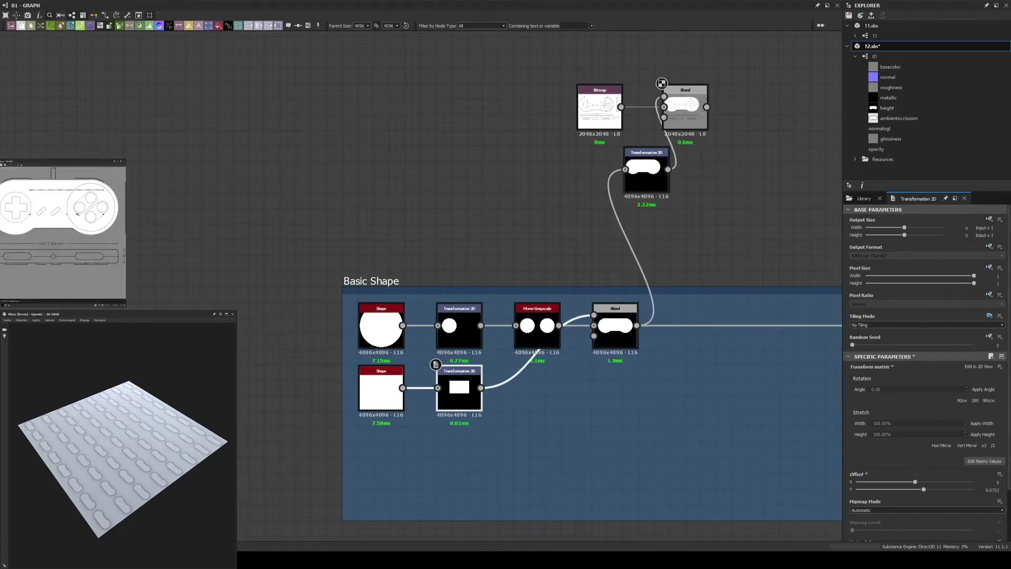
double_click(615, 325)
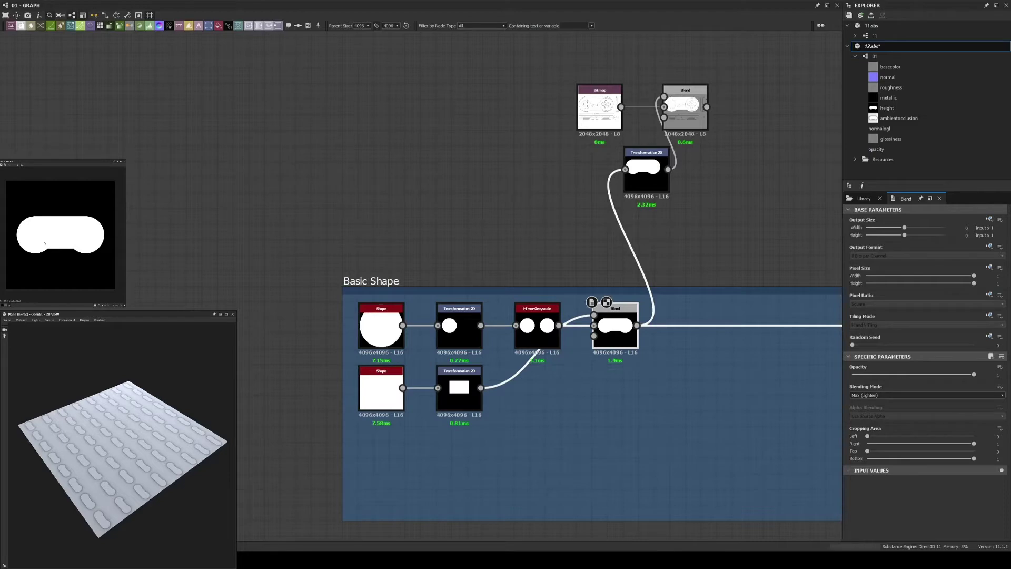
- Chain Blur HQ Grayscale and Threshold after the Blend, feeding the Transformation 2D
middle_click_drag(669, 337, 422, 345)
scroll(453, 368, "up", 2)
left_click_drag(379, 347, 429, 406)
key("Return")
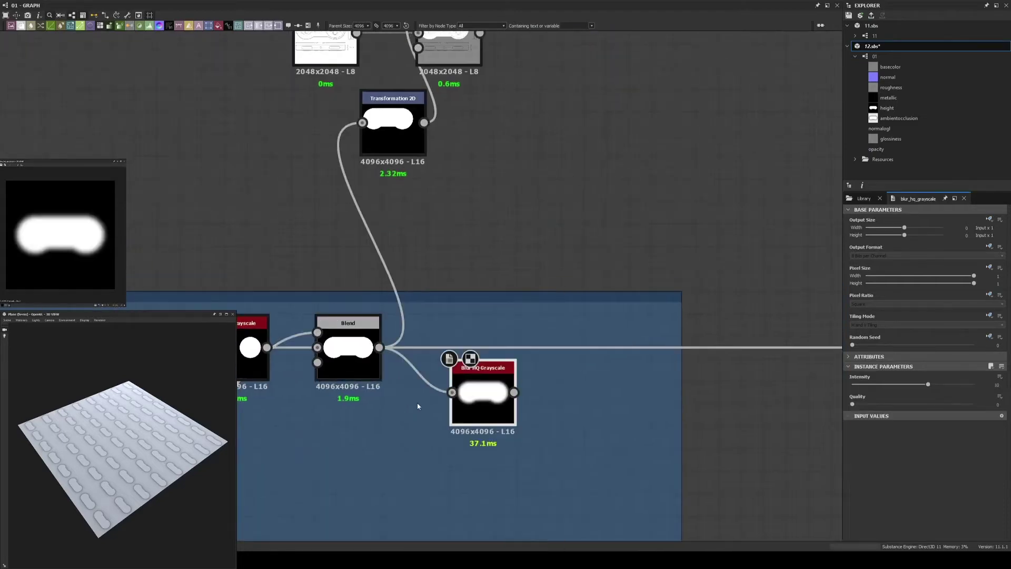
left_click_drag(514, 392, 565, 392)
key("Return")
left_click_drag(626, 393, 362, 122)
- Lower the Threshold to 0.12 and preview the smoothed outline in 2D
left_click_drag(913, 384, 867, 383)
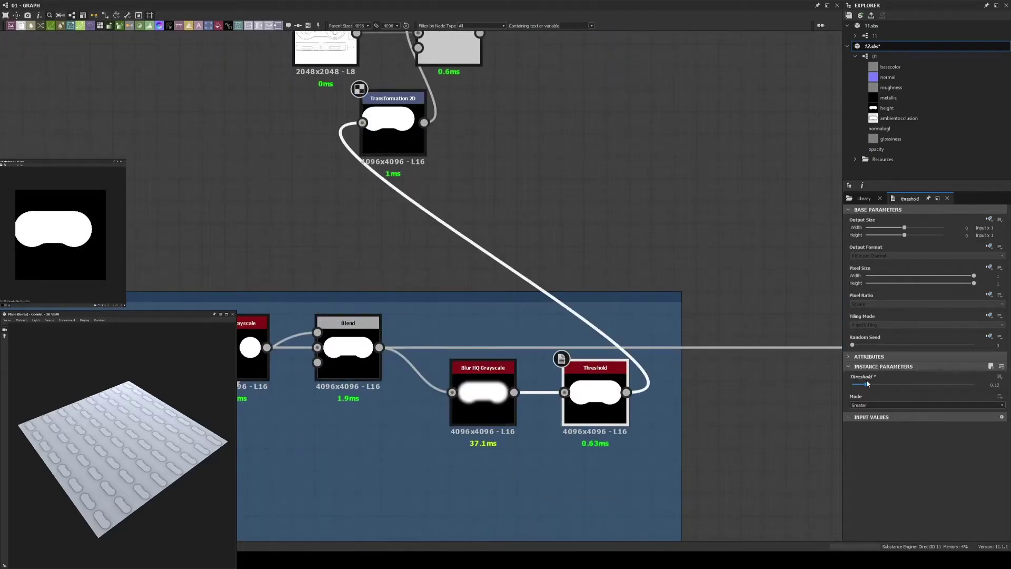
left_click(482, 368)
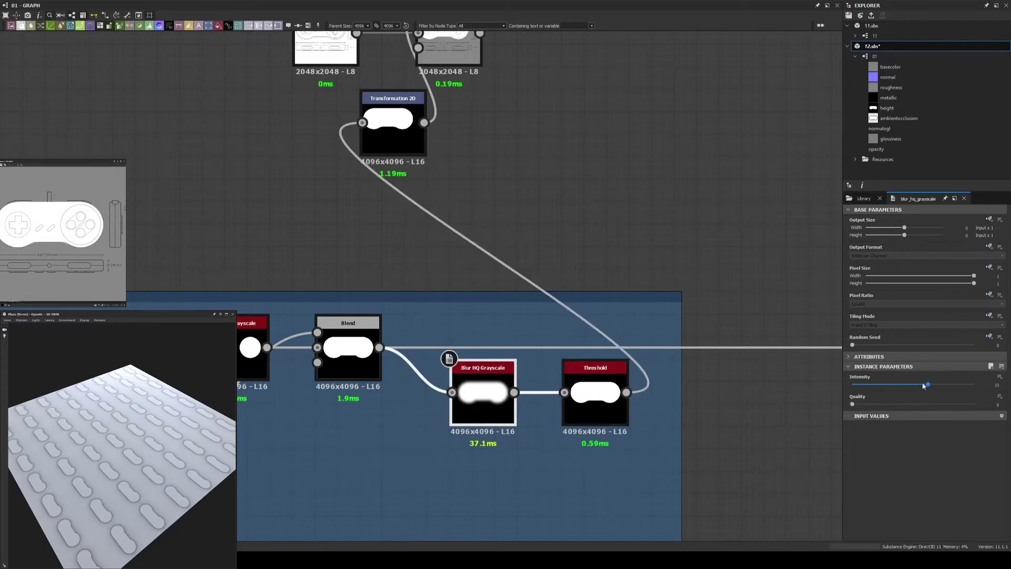
double_click(595, 367)
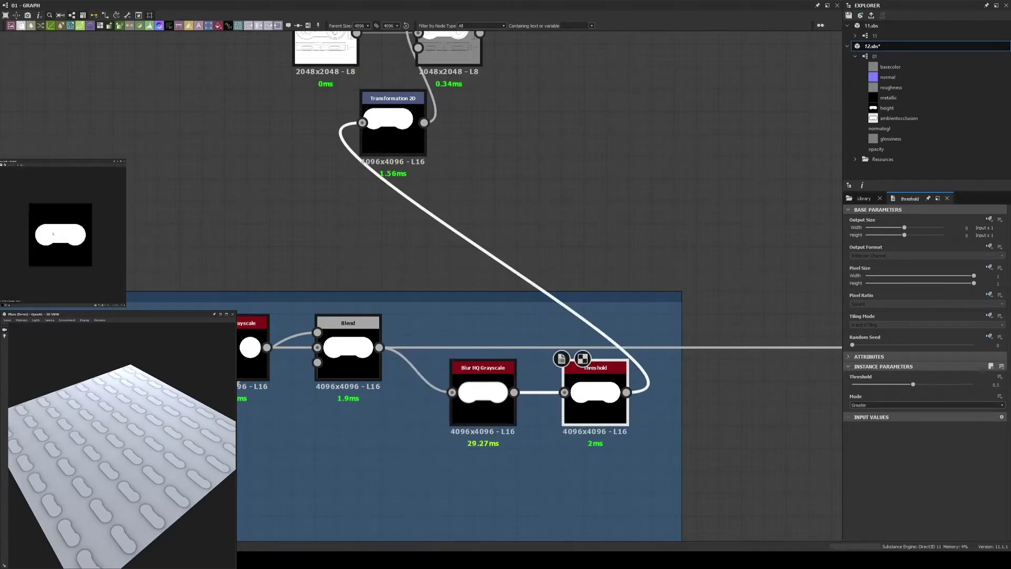
scroll(412, 394, "down", 2)
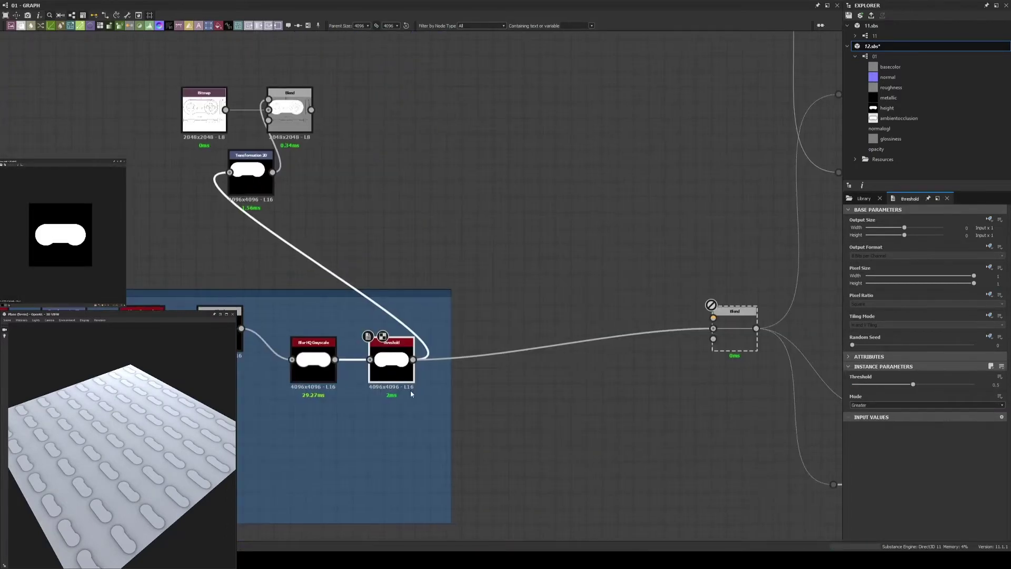
- Set the 3D preview to a single tile with a Height Scale of 5
double_click(51, 389)
left_click(981, 493)
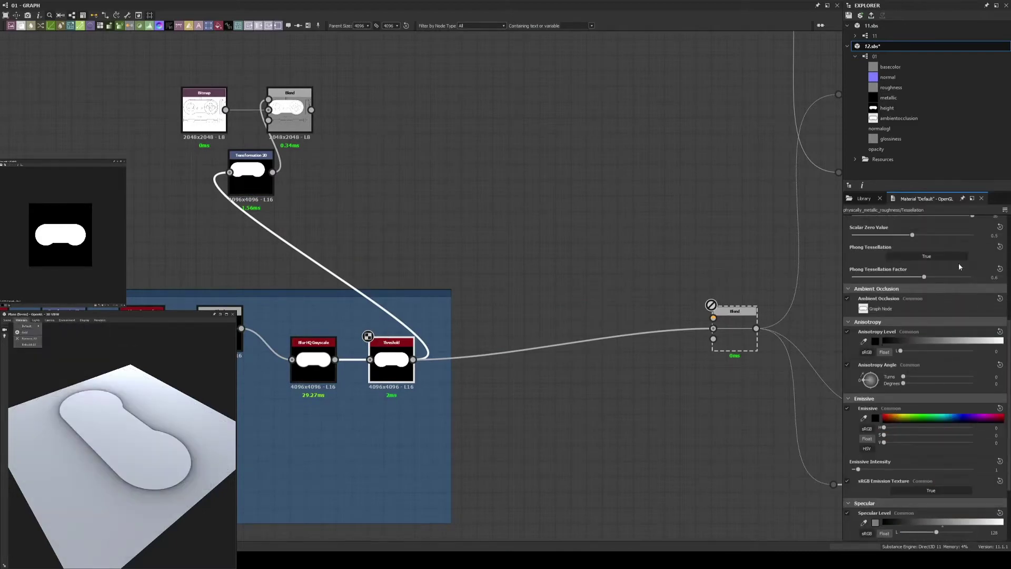
scroll(958, 263, "up", 2)
left_click(994, 291)
type("5")
key("Return")
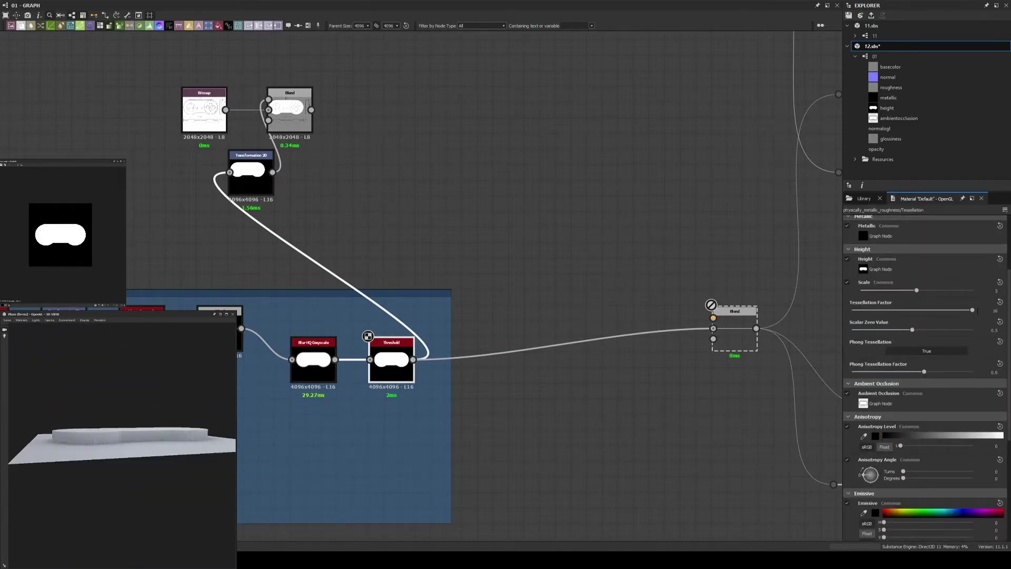
scroll(684, 342, "up", 2)
scroll(687, 348, "down", 3)
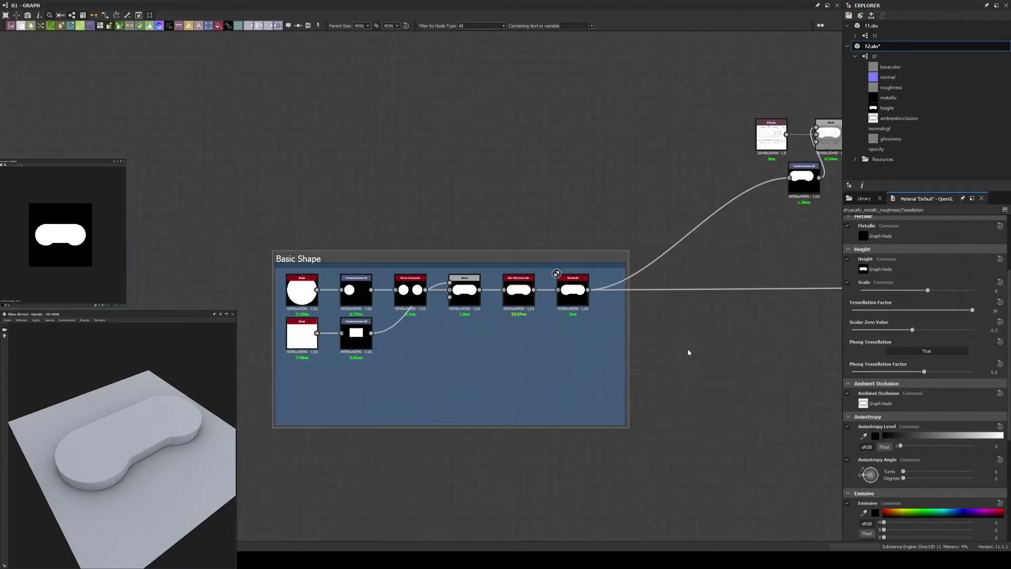
scroll(524, 339, "up", 4)
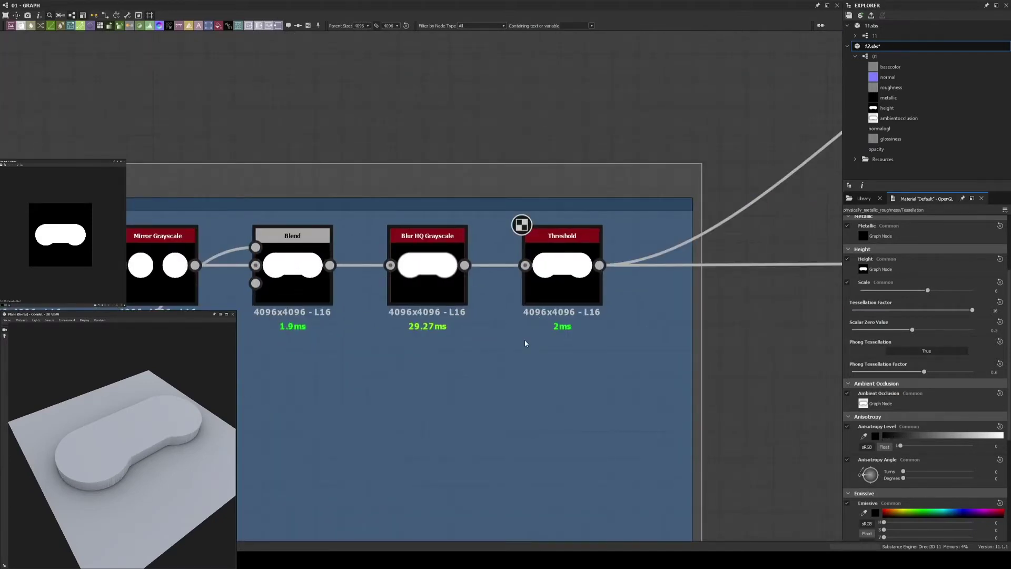
- Add a Blur HQ Grayscale after Threshold with intensity around 1
middle_click_drag(525, 344, 384, 273)
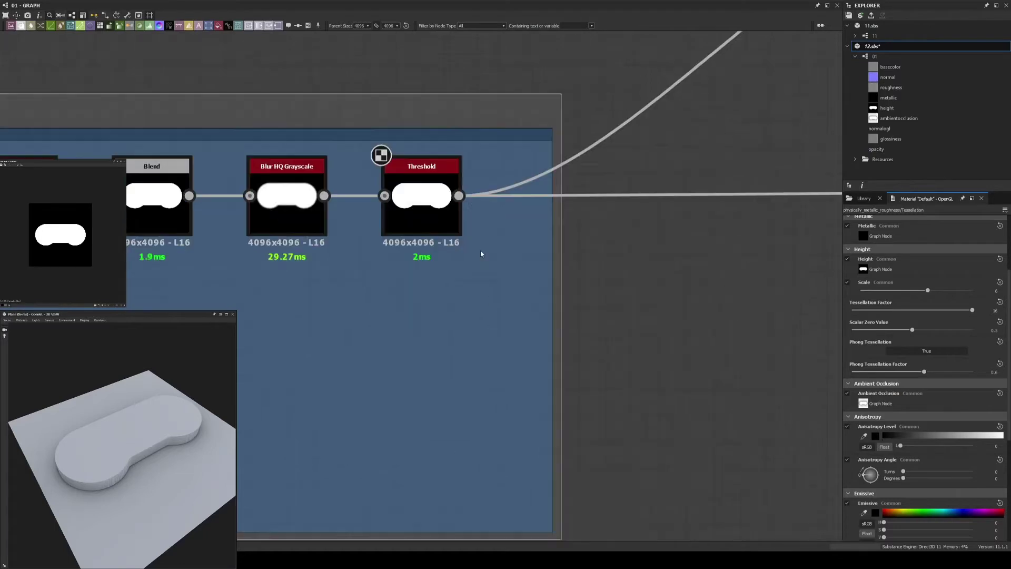
left_click_drag(458, 196, 496, 274)
type("blur")
left_click(530, 305)
scroll(525, 204, "down", 3)
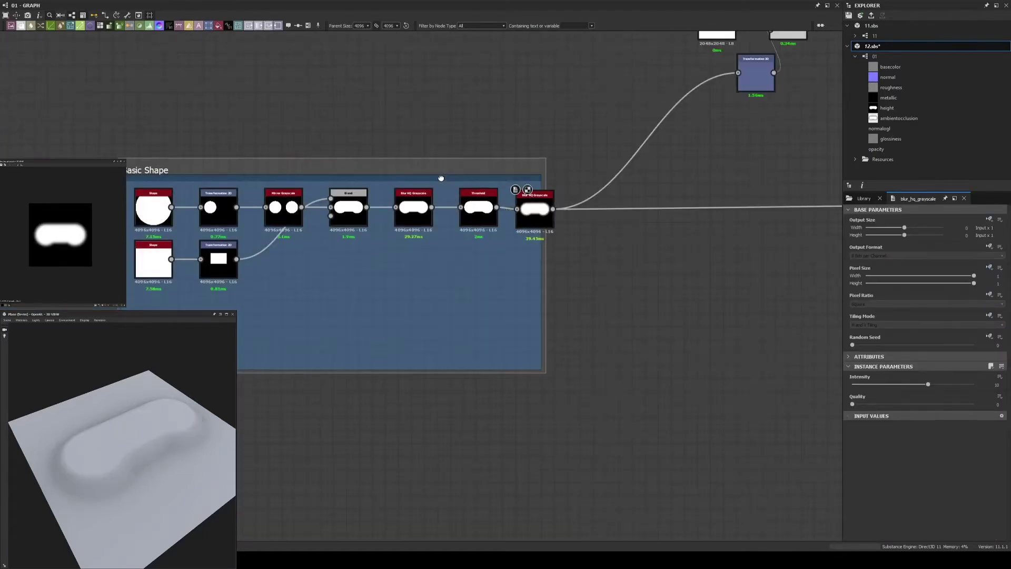
scroll(562, 244, "up", 3)
middle_click_drag(631, 442, 600, 561)
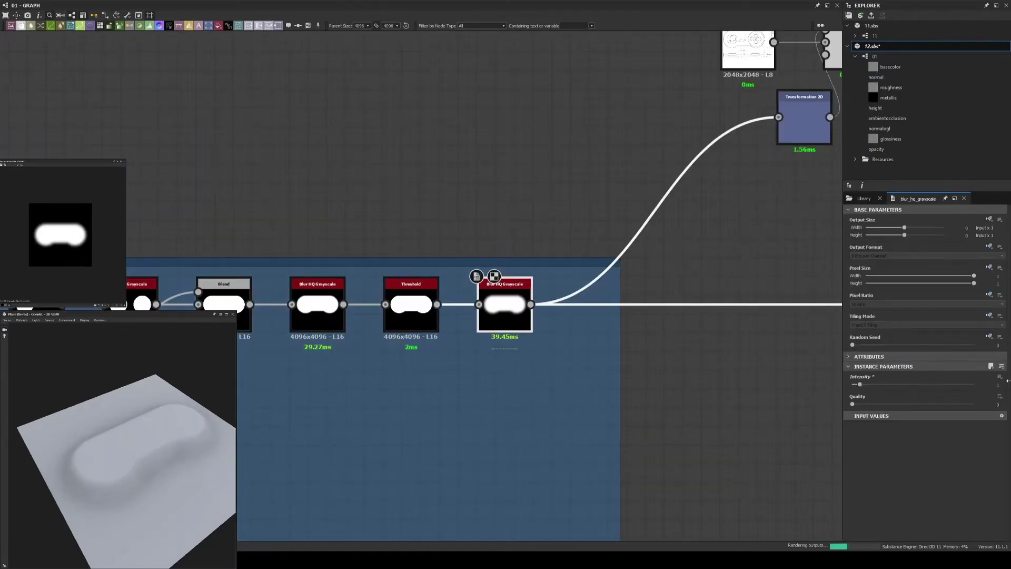
left_click_drag(79, 447, 106, 461)
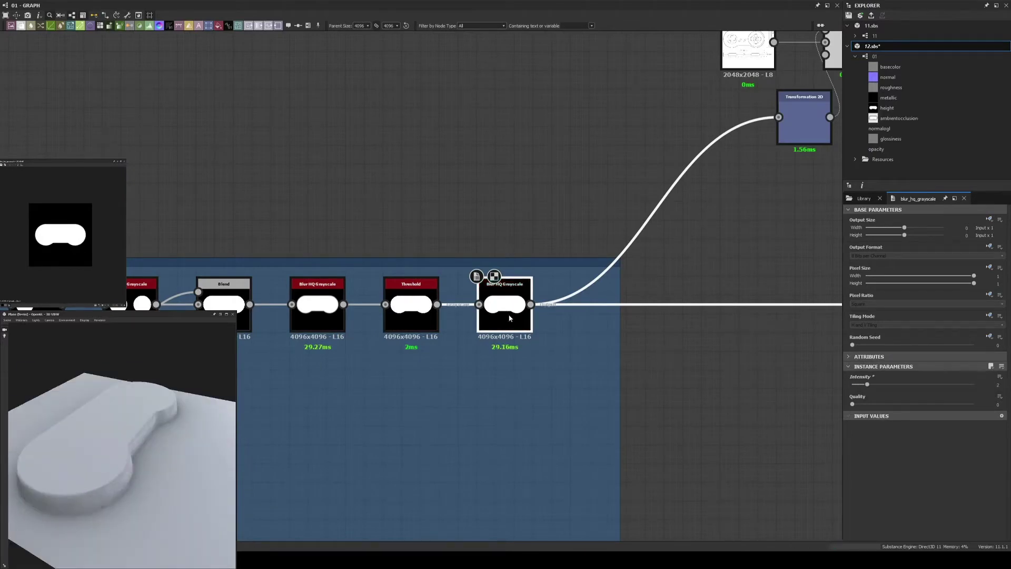
- Insert a Curve after the blur and raise its left end to about 0.73
left_click(71, 25)
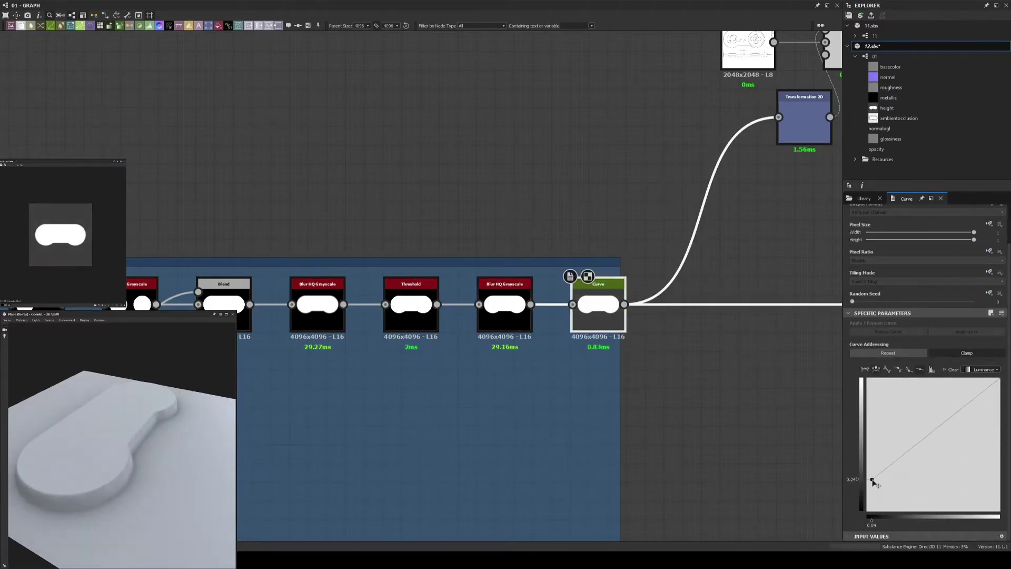
mouse_move(867, 509)
left_mouse_down()
mouse_move(886, 490)
mouse_move(884, 393)
left_mouse_up()
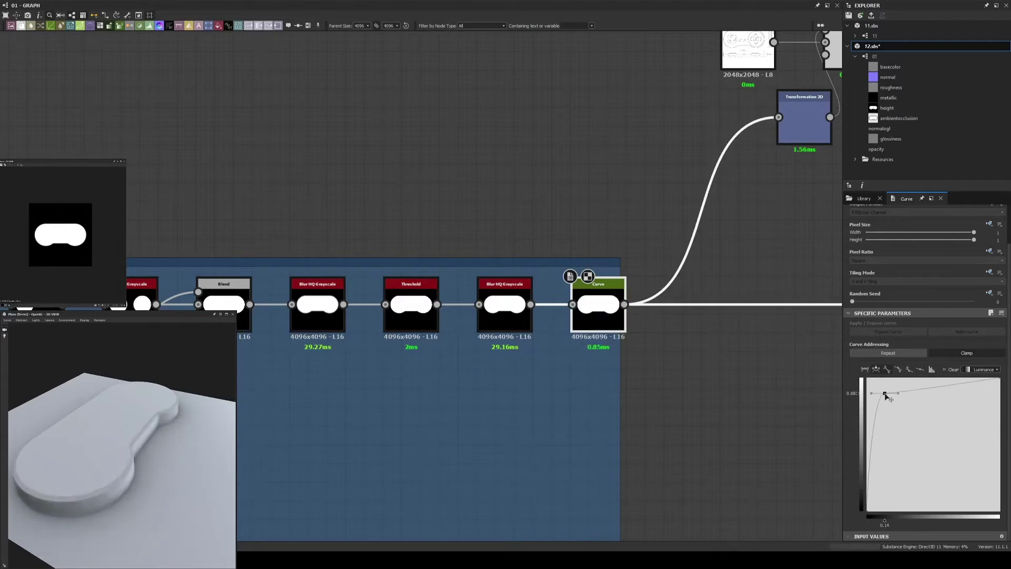
mouse_move(868, 508)
left_mouse_down()
mouse_move(868, 413)
mouse_move(867, 508)
left_mouse_up()
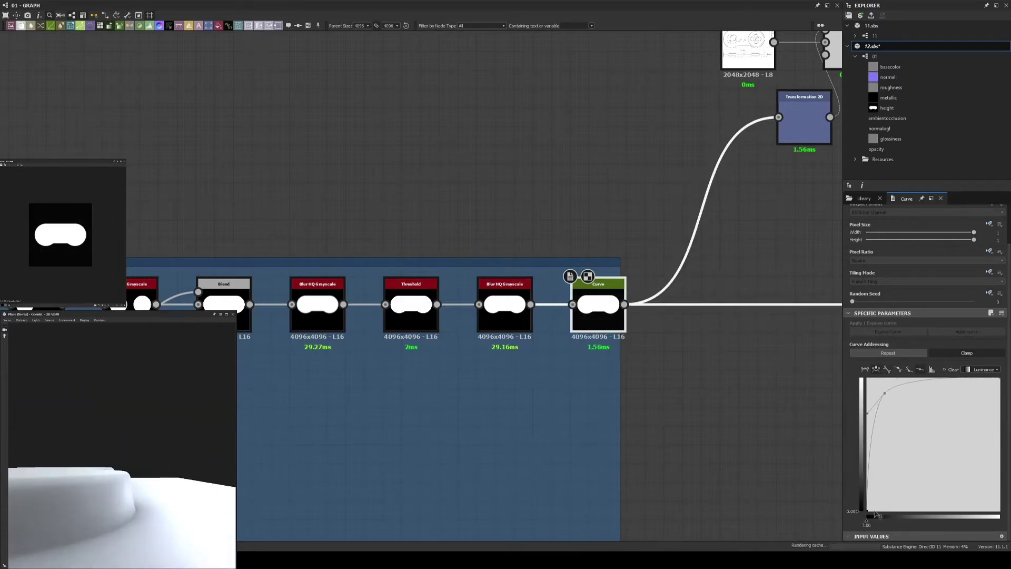
left_click_drag(876, 456, 872, 435)
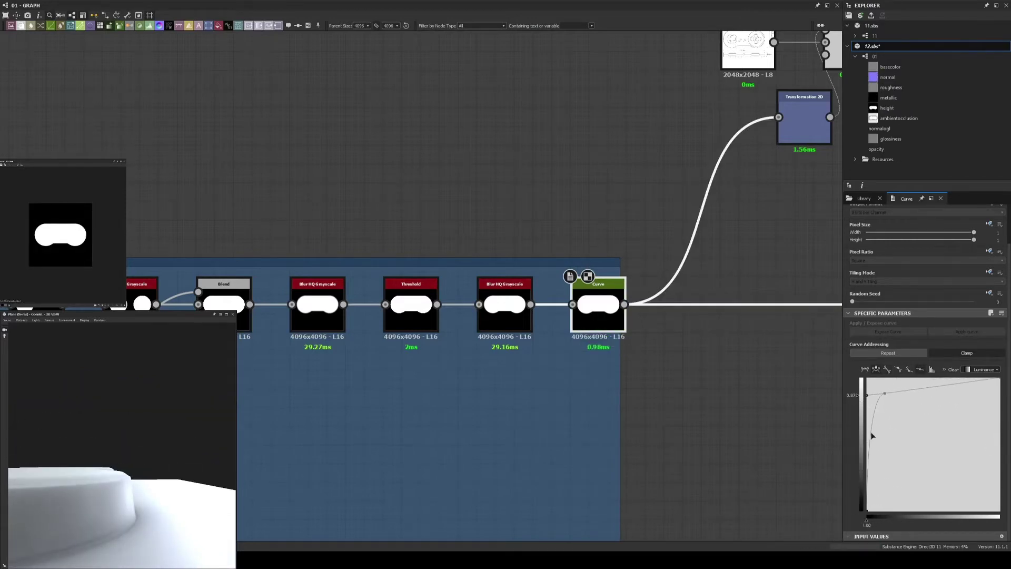
mouse_move(864, 395)
left_mouse_down()
mouse_move(887, 440)
mouse_move(868, 444)
left_mouse_up()
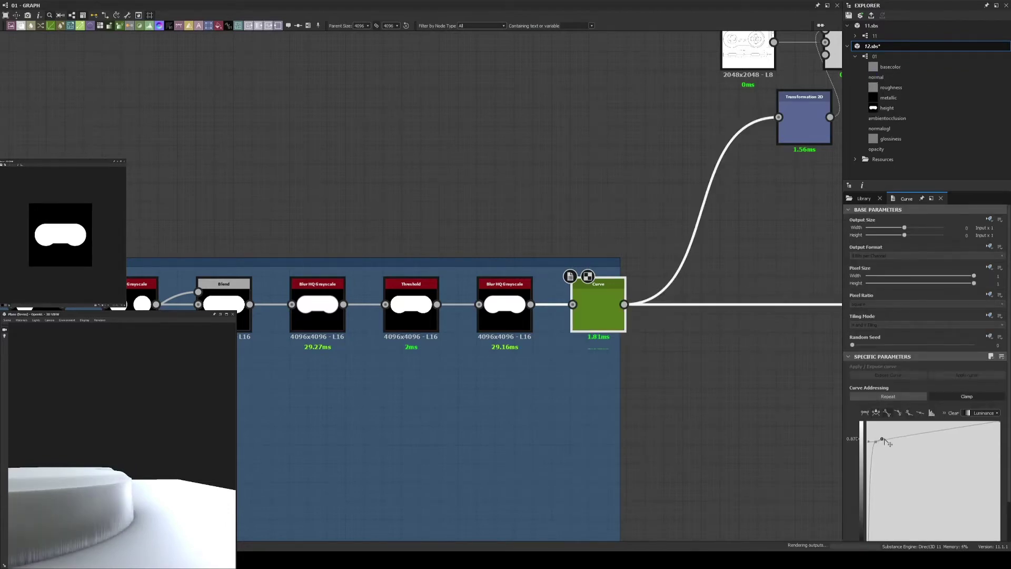
- Add a Non Uniform Blur Grayscale with Samples 16 and Blades 9
left_click(505, 315)
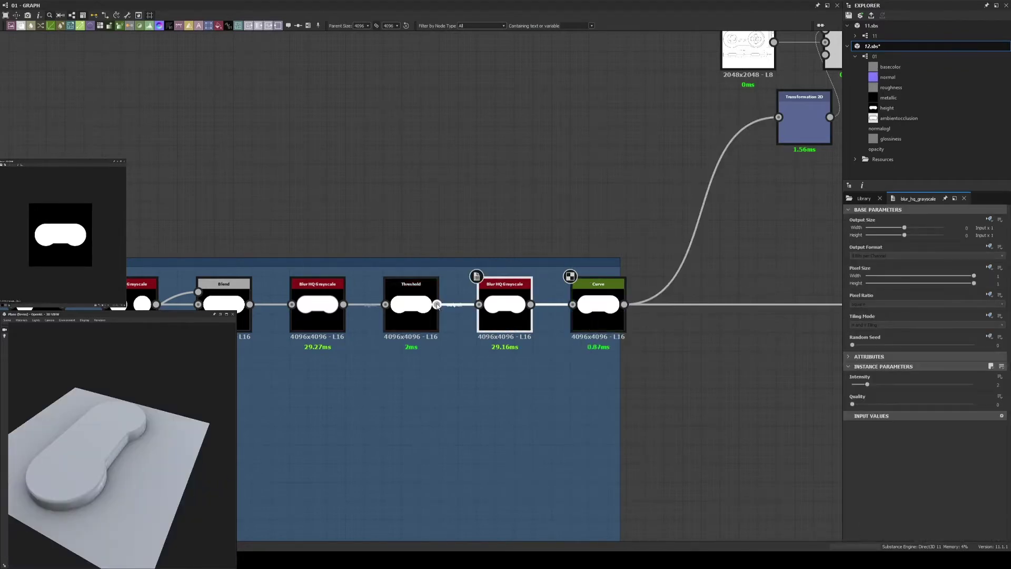
mouse_move(437, 304)
left_mouse_down()
mouse_move(458, 435)
mouse_move(572, 305)
left_mouse_up()
left_click(484, 305)
scroll(122, 447, "up", 5)
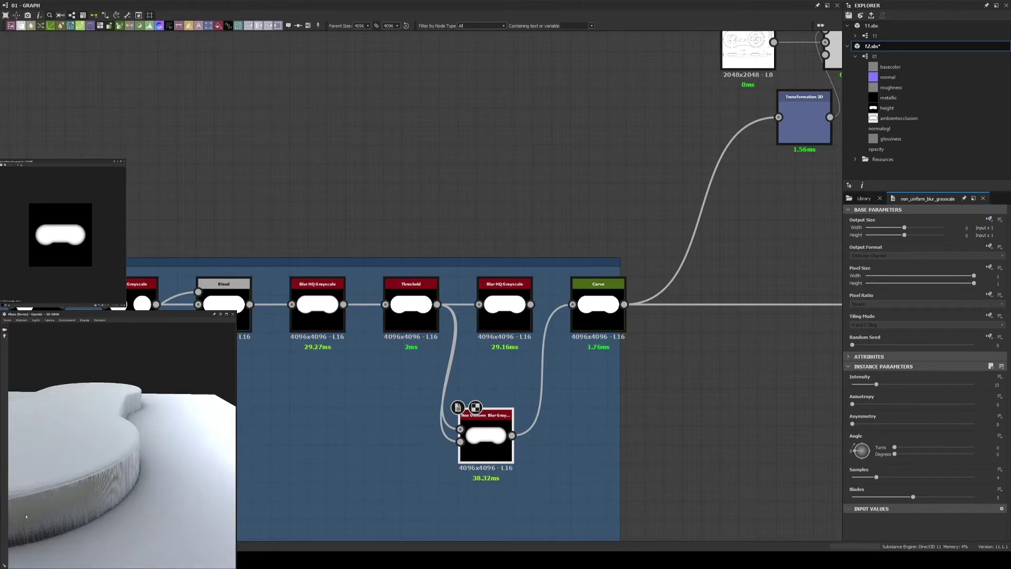
left_click_drag(876, 477, 973, 477)
left_click_drag(913, 496, 974, 496)
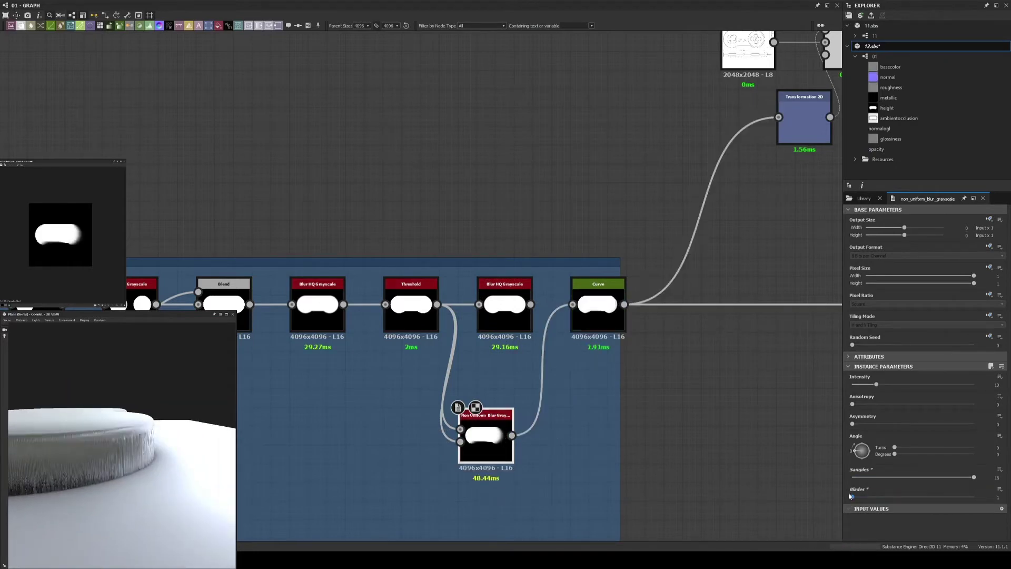
- Add a control point and bend the Curve to steepen the bevelled edge
left_click(598, 304)
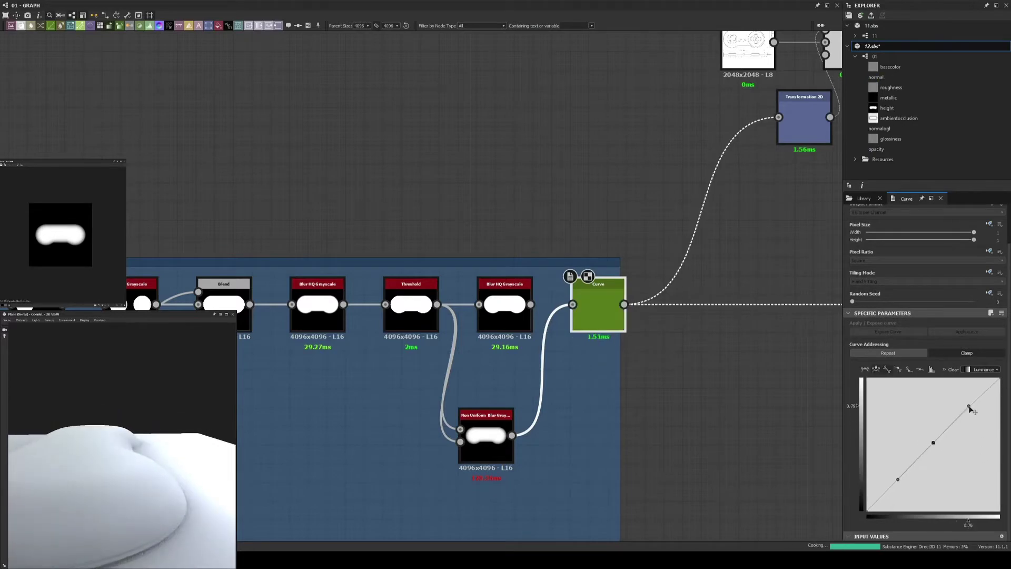
left_click_drag(898, 477, 889, 406)
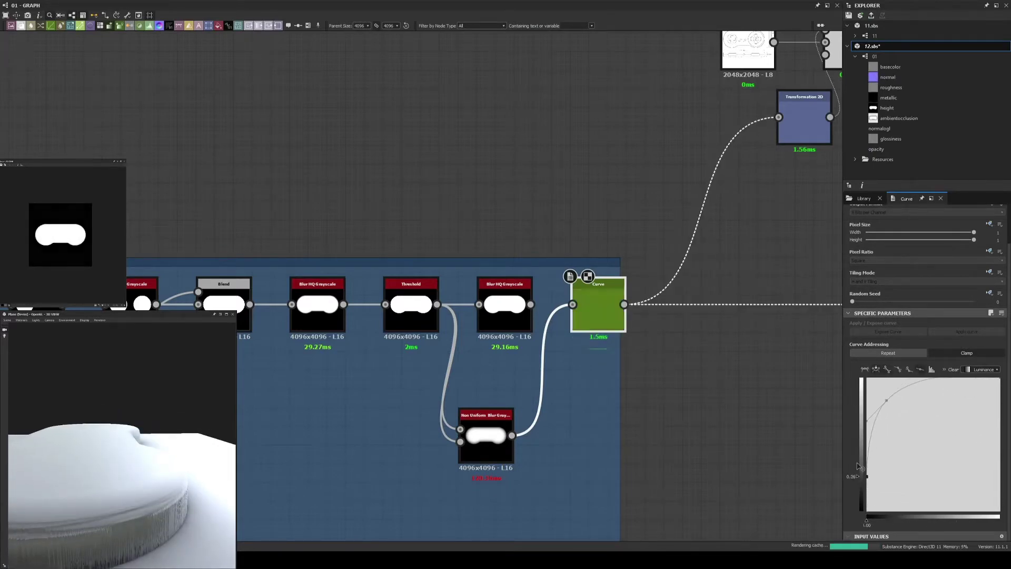
mouse_move(872, 463)
left_mouse_down()
mouse_move(869, 445)
mouse_move(899, 402)
left_mouse_up()
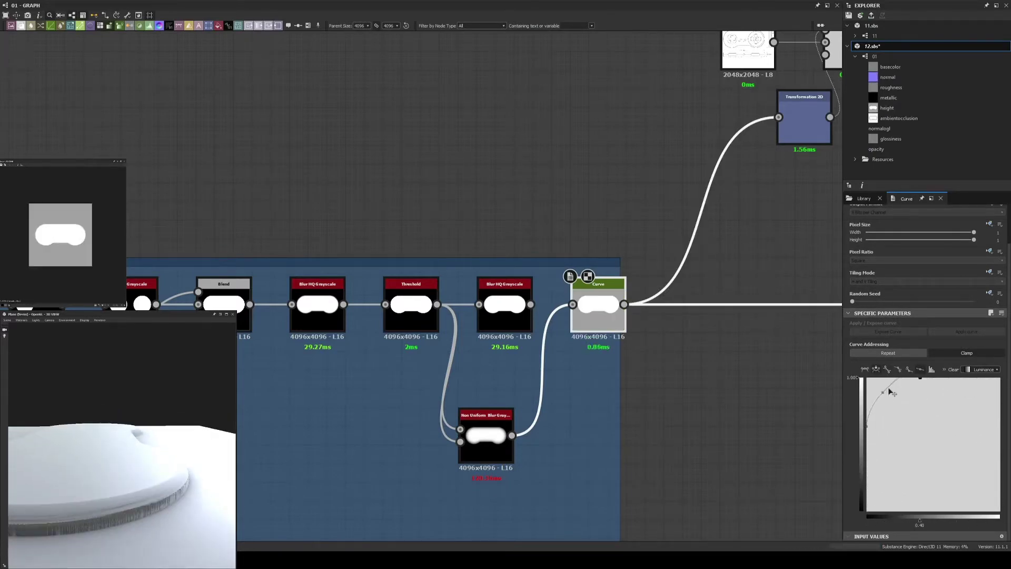
left_click(504, 316)
left_click(482, 445)
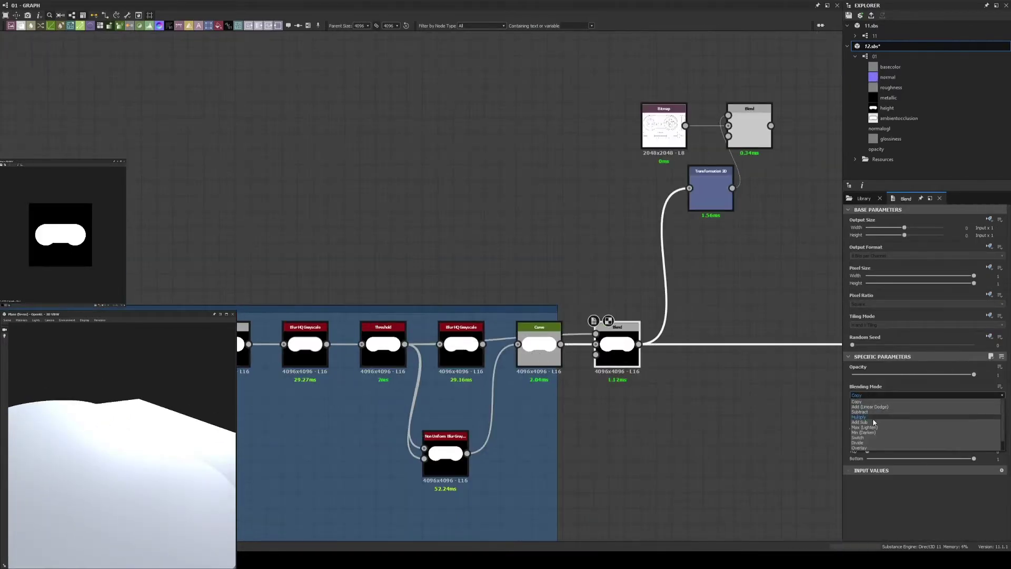
- Bend the Curve into a steep log shape for the bevel
left_click(539, 342)
mouse_move(878, 460)
left_mouse_down()
mouse_move(878, 434)
mouse_move(925, 473)
mouse_move(889, 443)
mouse_move(898, 458)
left_mouse_up()
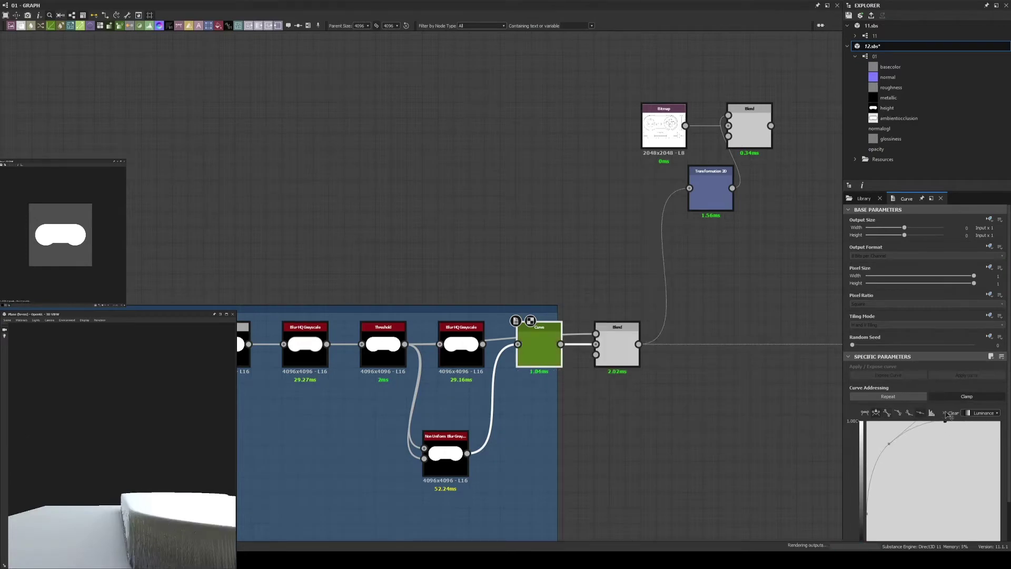
scroll(898, 457, "down", 1)
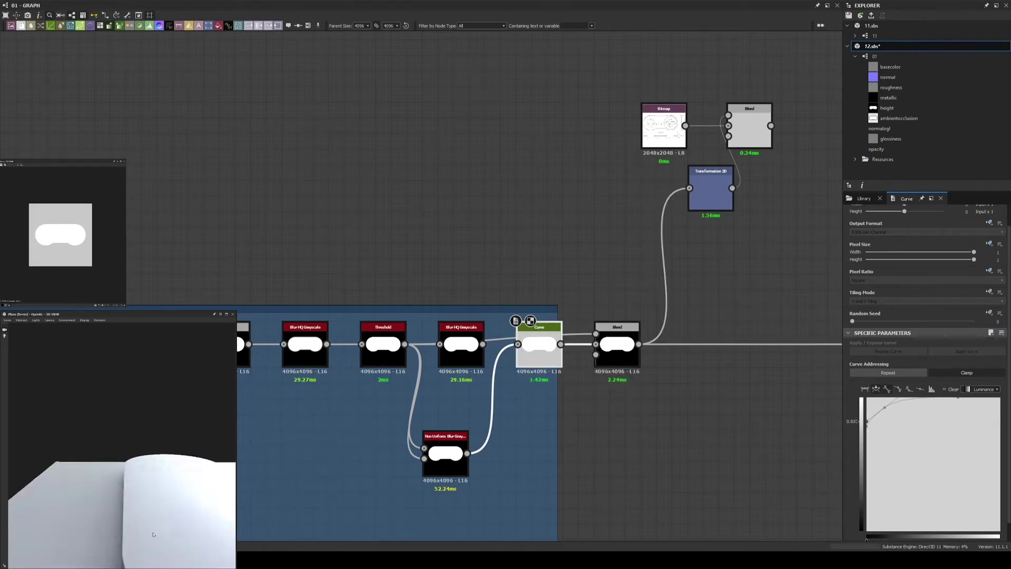
scroll(470, 476, "up", 2)
left_click(433, 448)
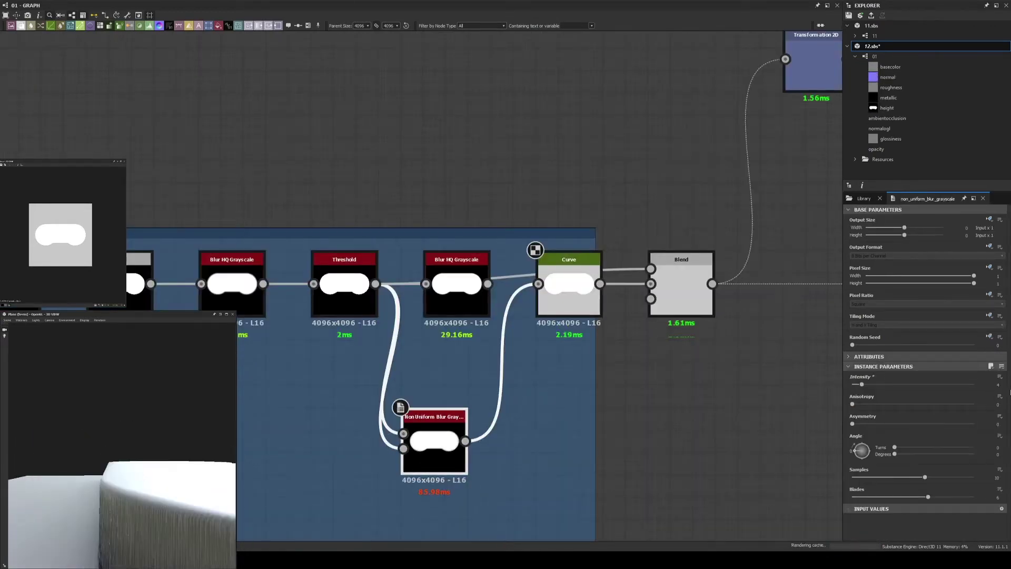
- Insert a Blur HQ Grayscale after the Multiply Blend with Intensity 0.4
left_click(578, 329)
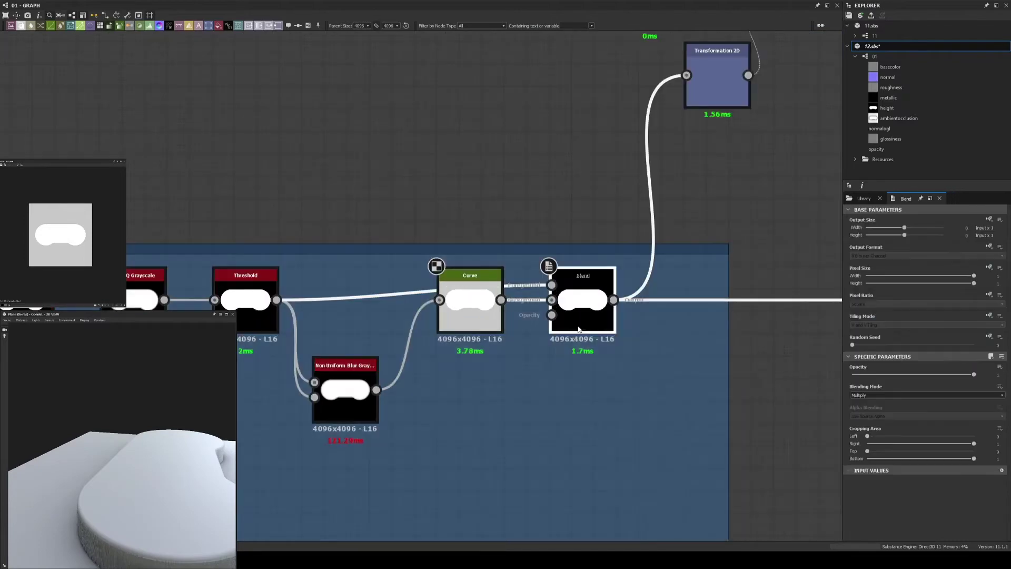
key("space")
key("Return")
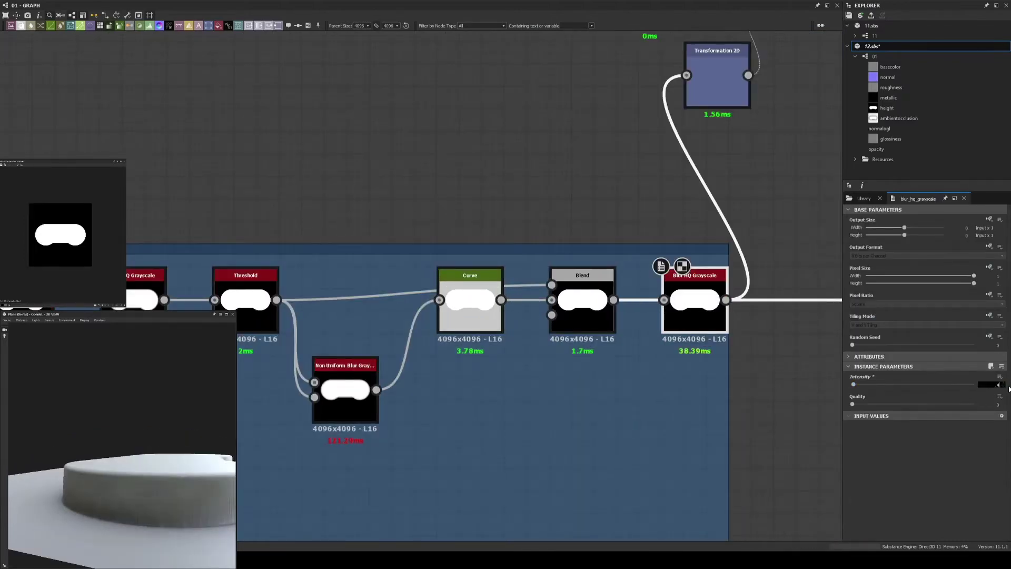
key("Return")
- Orbit the 3D preview to inspect the softened edge from above
scroll(340, 392, "up", 2)
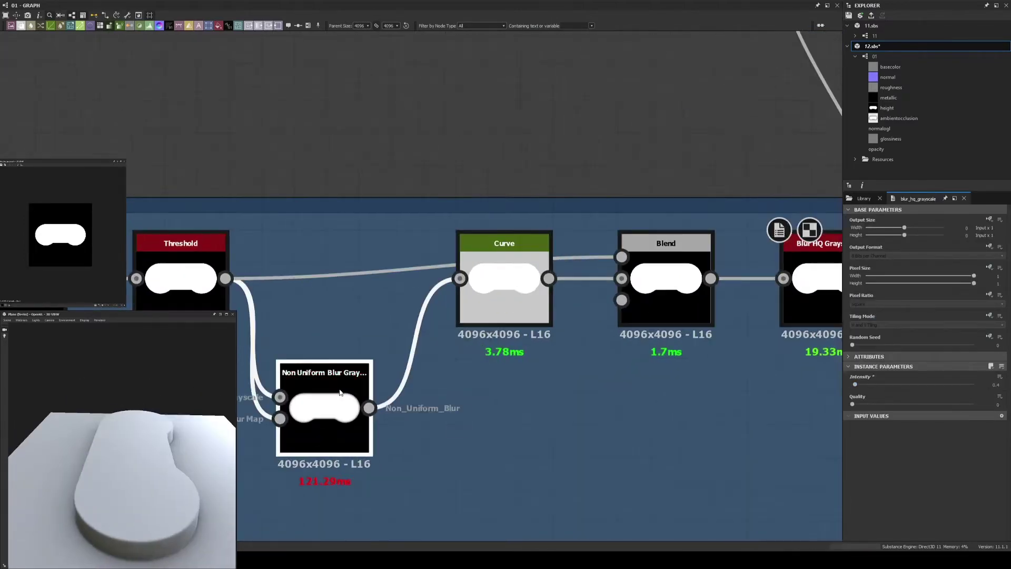
left_click(339, 392)
mouse_move(132, 463)
left_mouse_down()
mouse_move(58, 525)
mouse_move(106, 435)
left_mouse_up()
left_click(504, 290)
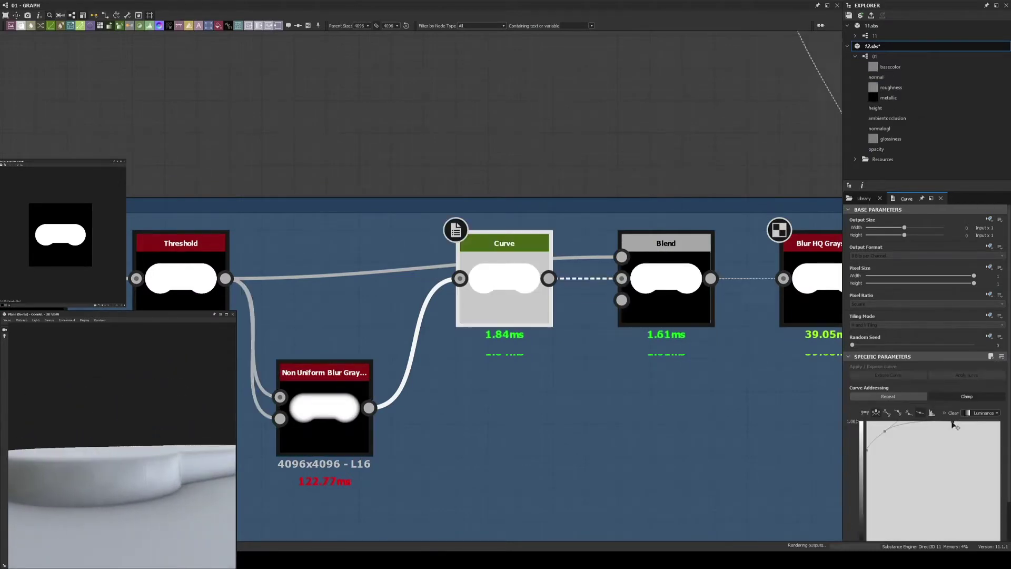
left_click_drag(85, 475, 121, 482)
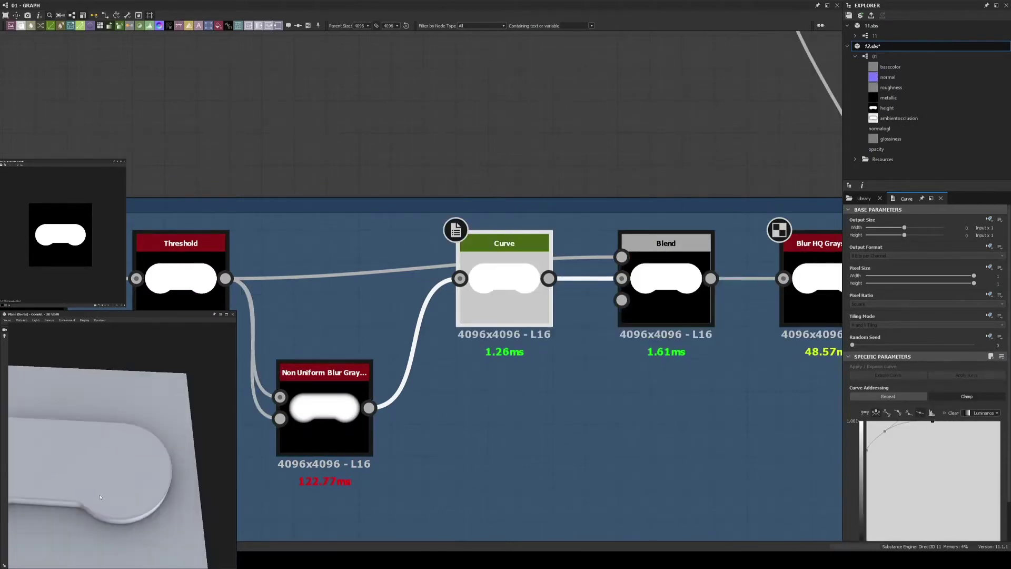
scroll(526, 342, "down", 5)
- Add a Transformation 2D fed by the circle Shape inside the Basic Shape frame
middle_click_drag(525, 343, 448, 365)
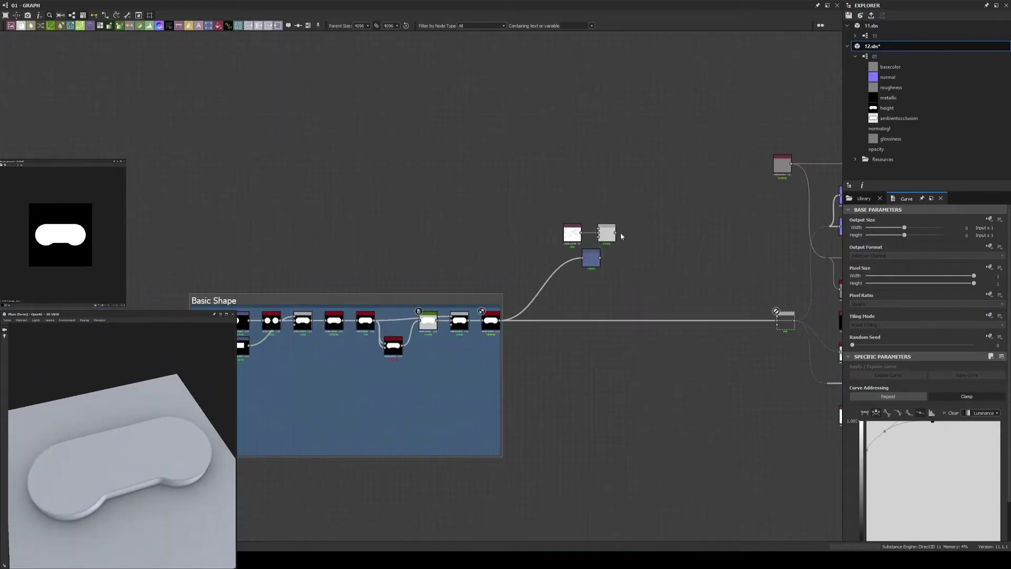
left_click(620, 232)
scroll(281, 279, "up", 2)
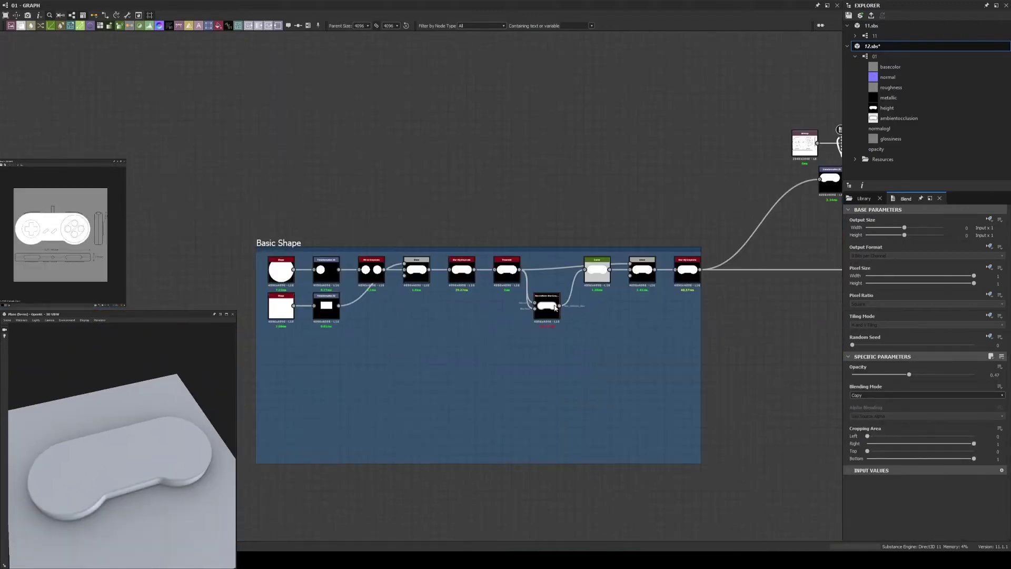
scroll(555, 308, "up", 1)
mouse_move(274, 257)
left_mouse_down()
mouse_move(319, 382)
mouse_move(516, 428)
left_mouse_up()
scroll(316, 384, "down", 2)
scroll(537, 428, "up", 1)
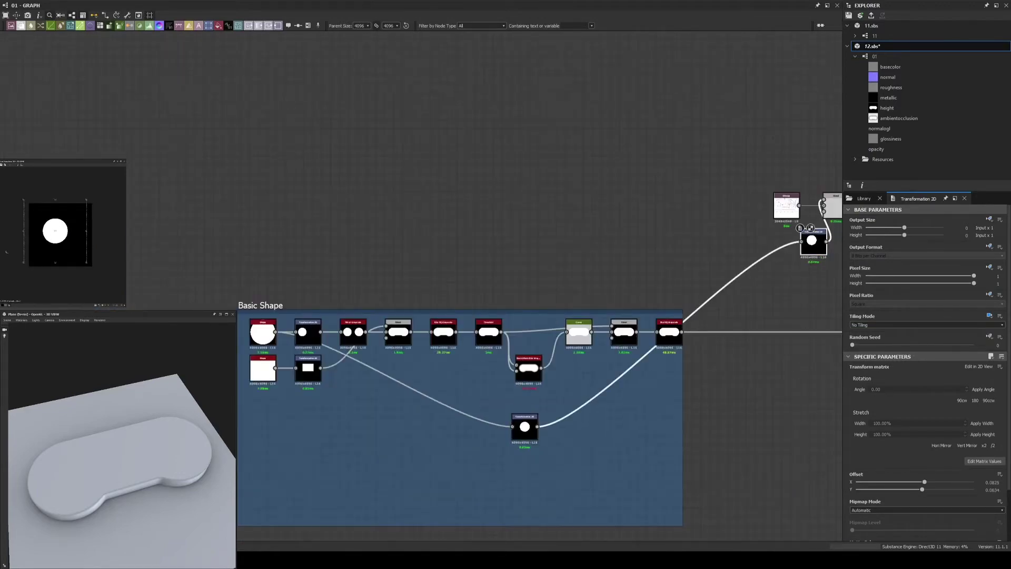
- Preview the controller in 2D, keeping the circle's offset centred
double_click(832, 206)
left_click_drag(48, 228, 32, 226)
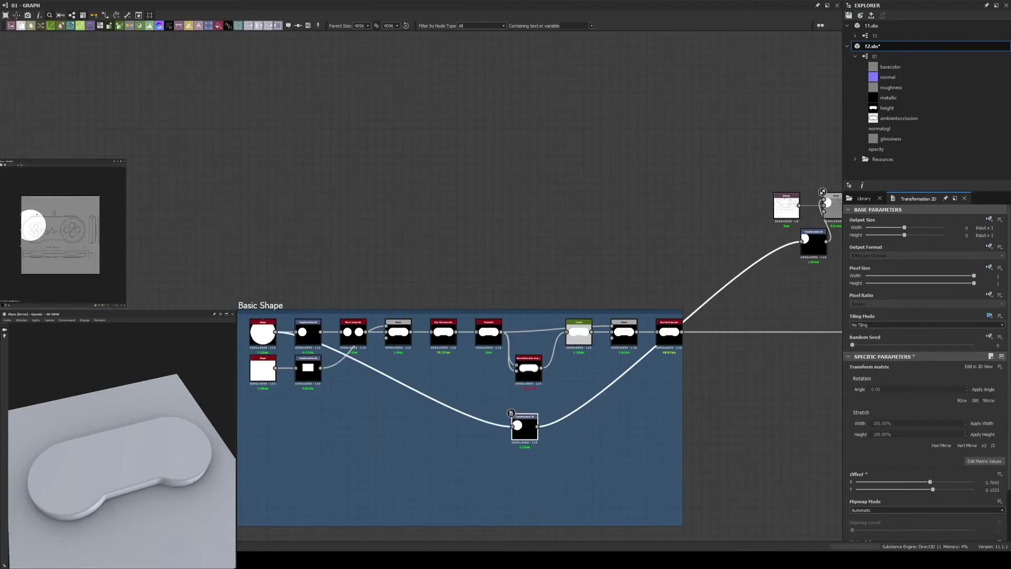
key("ctrl+z")
middle_click_drag(508, 435, 391, 464)
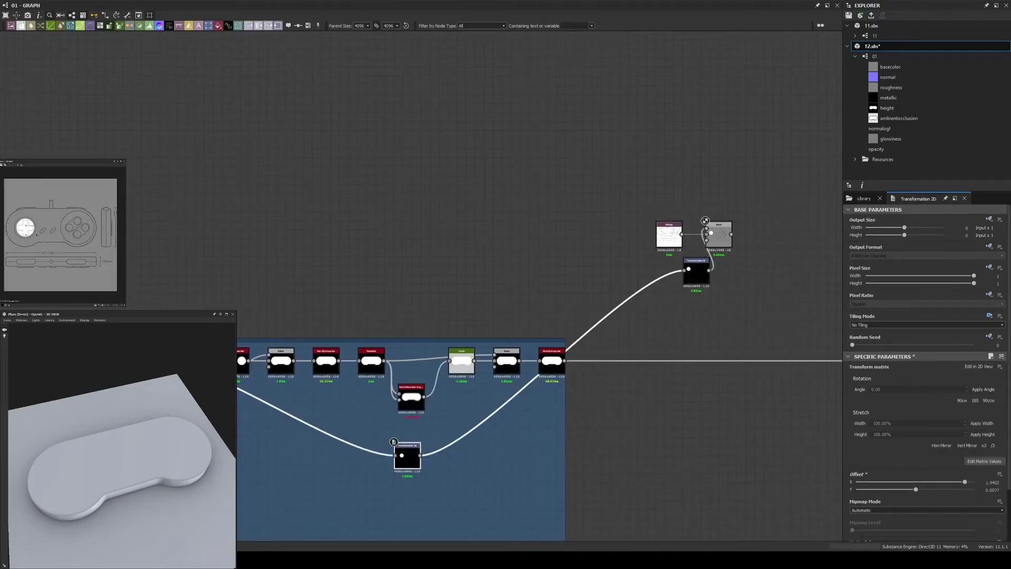
scroll(709, 506, "up", 2)
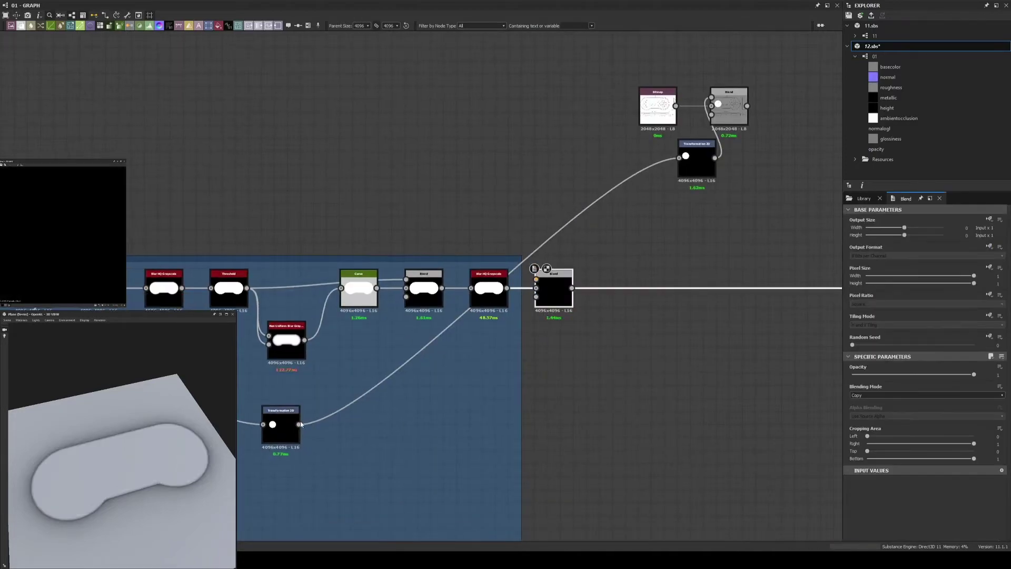
- Add a Blur after the circle's Transformation 2D with Intensity 0.5
left_click_drag(299, 424, 342, 455)
type("blu")
key("Return")
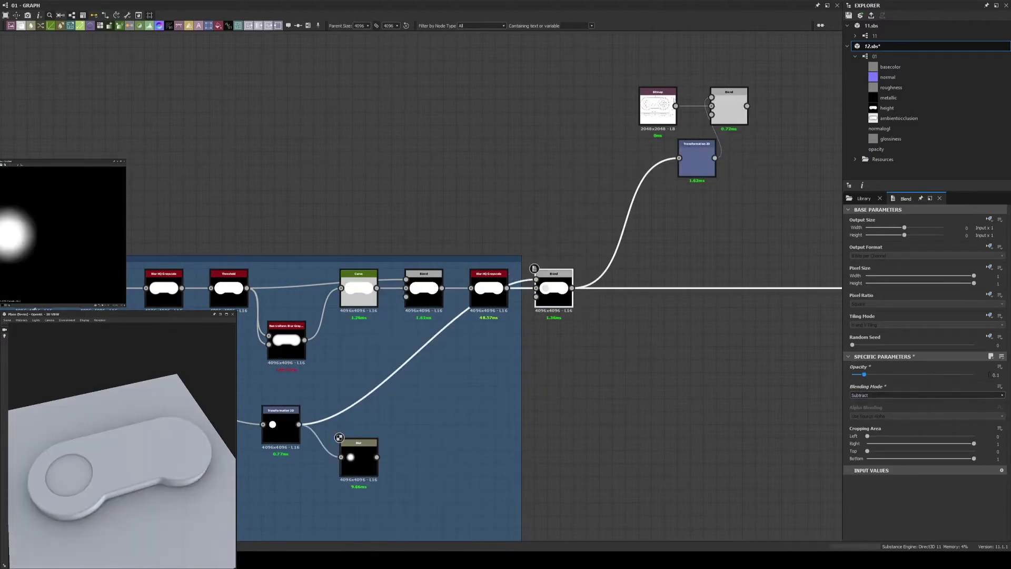
left_click(358, 457)
left_click_drag(916, 374, 852, 374)
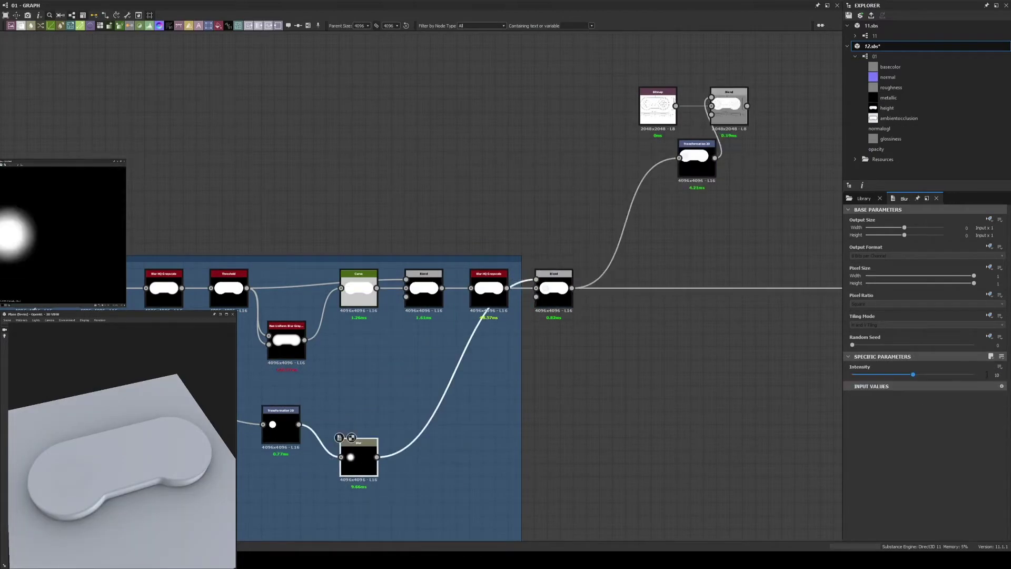
left_click(997, 375)
type("0.5")
key("Return")
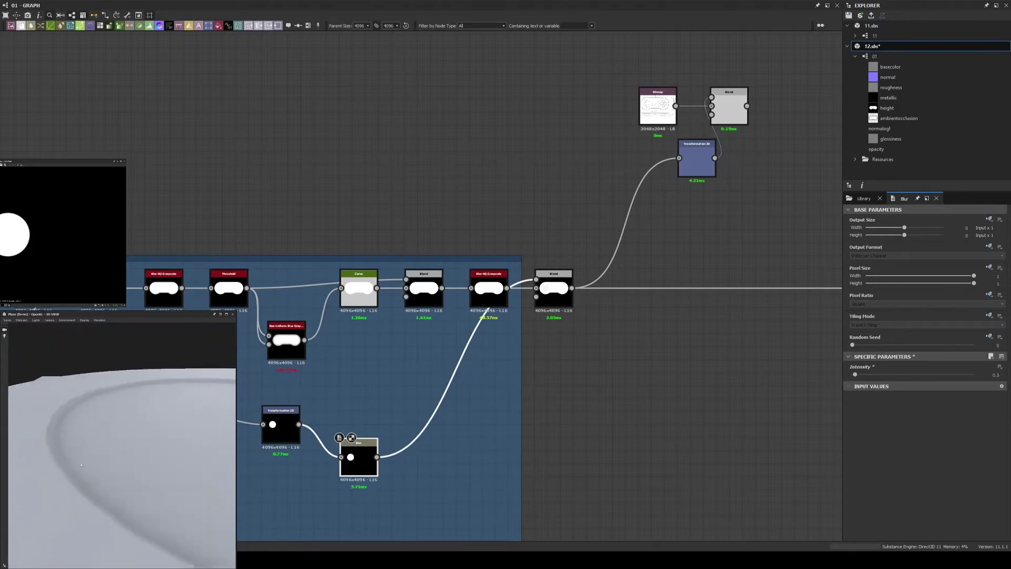
- Insert a Curve after the blur, feeding the Blend
left_click(50, 25)
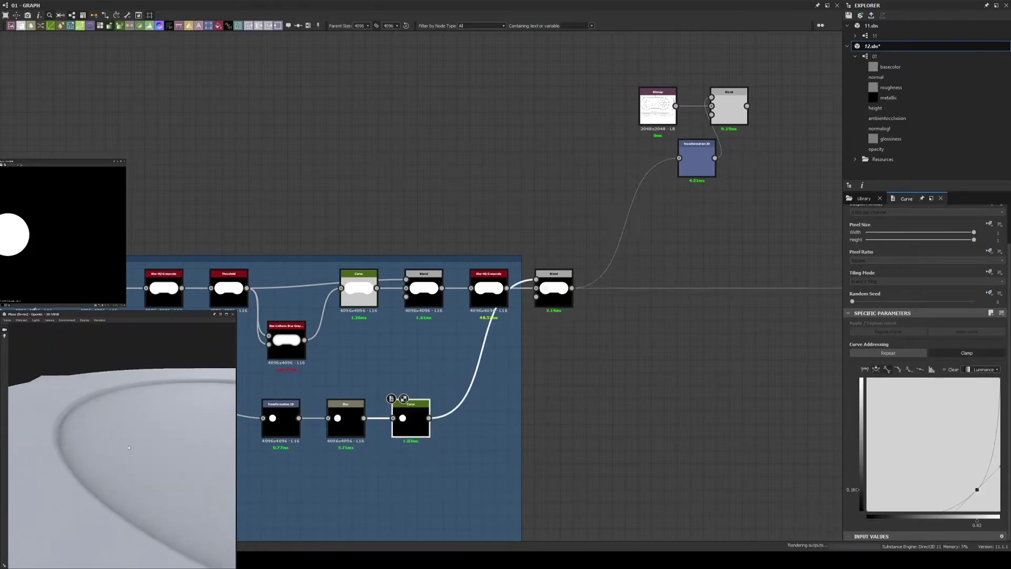
scroll(452, 264, "up", 3)
left_click(397, 393)
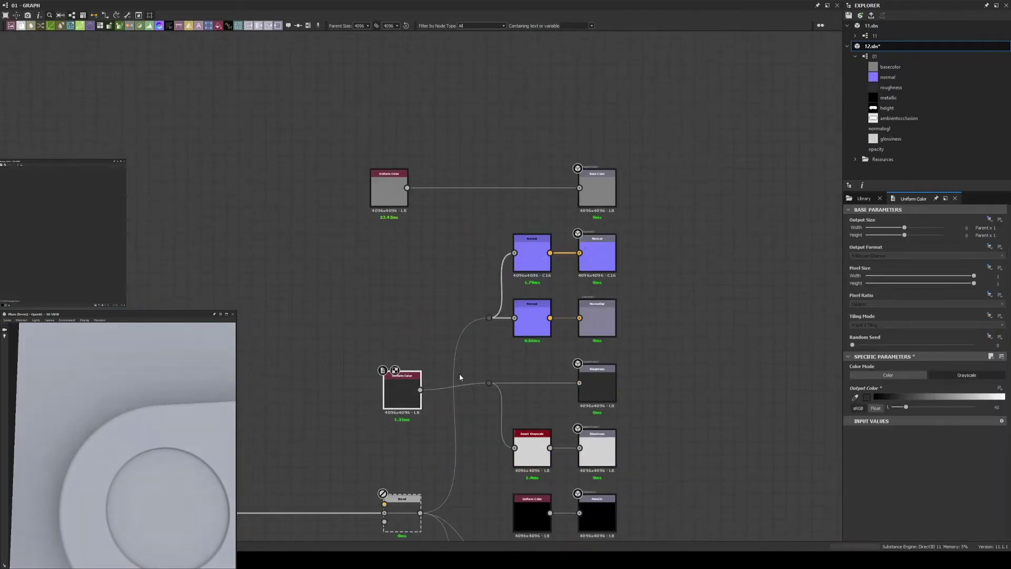
- Light the 3D preview with a different HDRI environment and raise its exposure
mouse_move(126, 447)
left_mouse_down()
mouse_move(152, 420)
mouse_move(137, 416)
left_mouse_up()
left_click(864, 198)
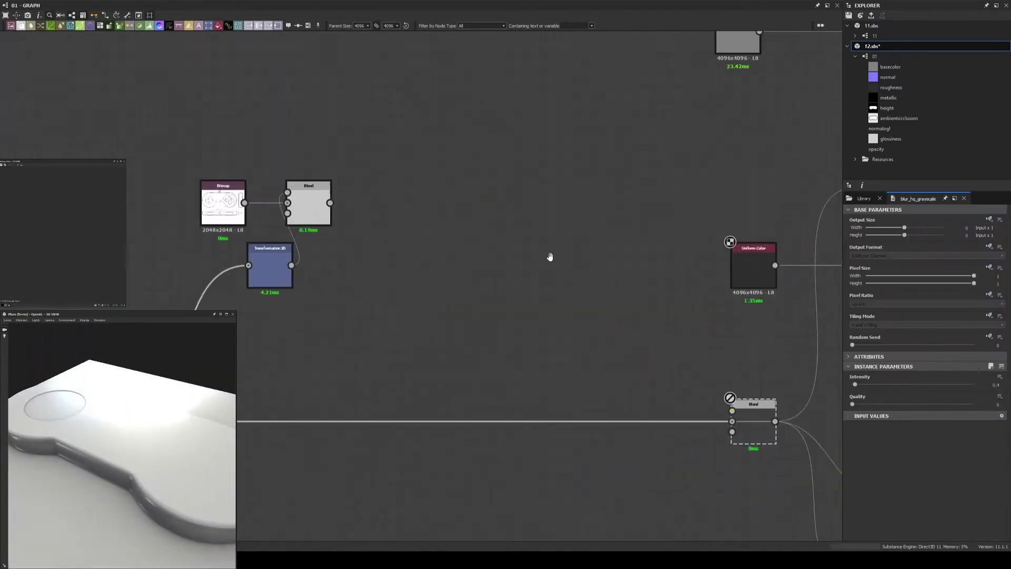
left_click(864, 197)
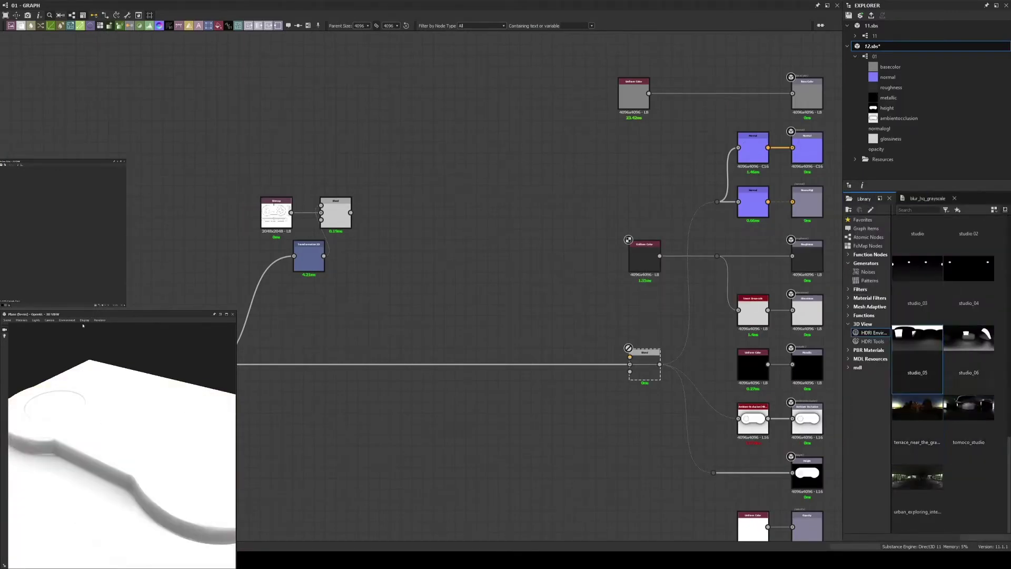
left_click_drag(970, 421, 126, 458)
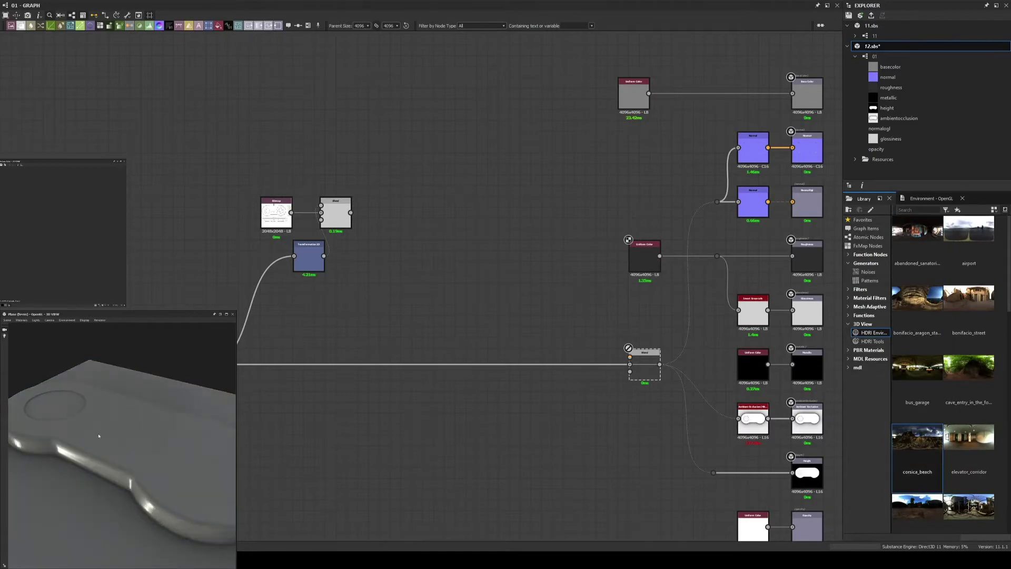
left_click_drag(118, 442, 153, 462)
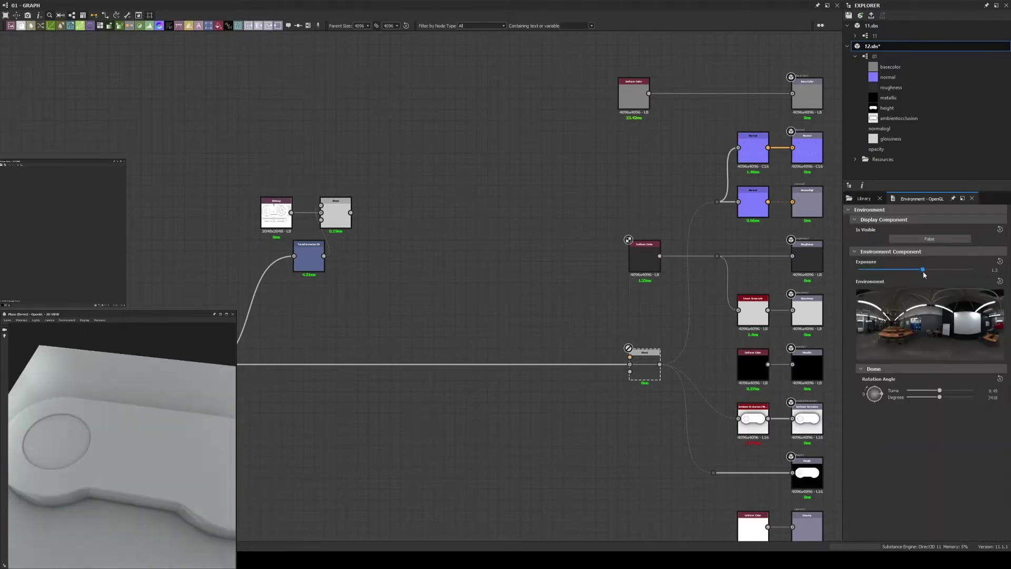
middle_click_drag(409, 445, 545, 397)
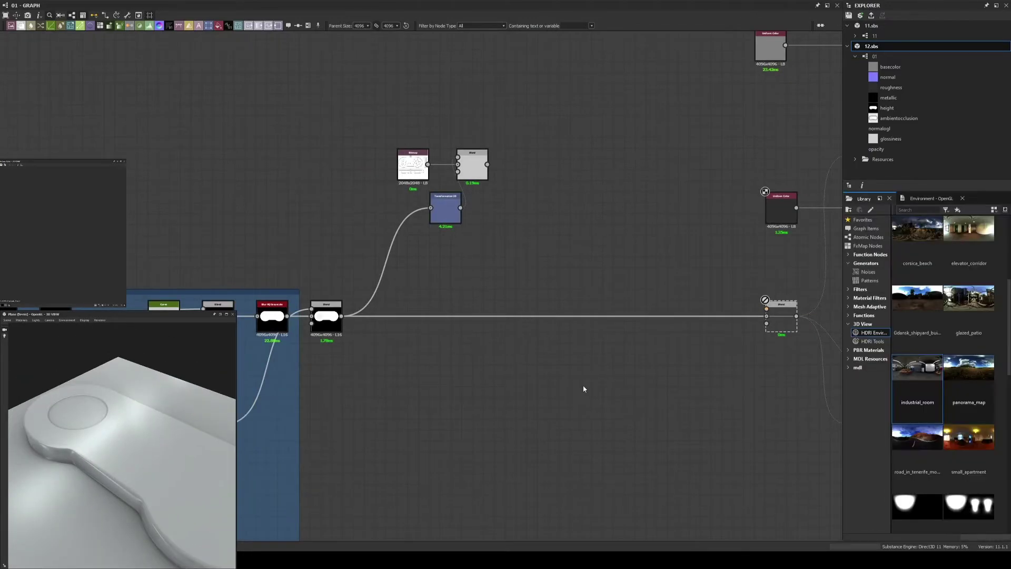
key("space")
- Chain Gaussian Noise through a 50% height Transformation 2D, a reshaped Curve and a Safe Transform
key("Return")
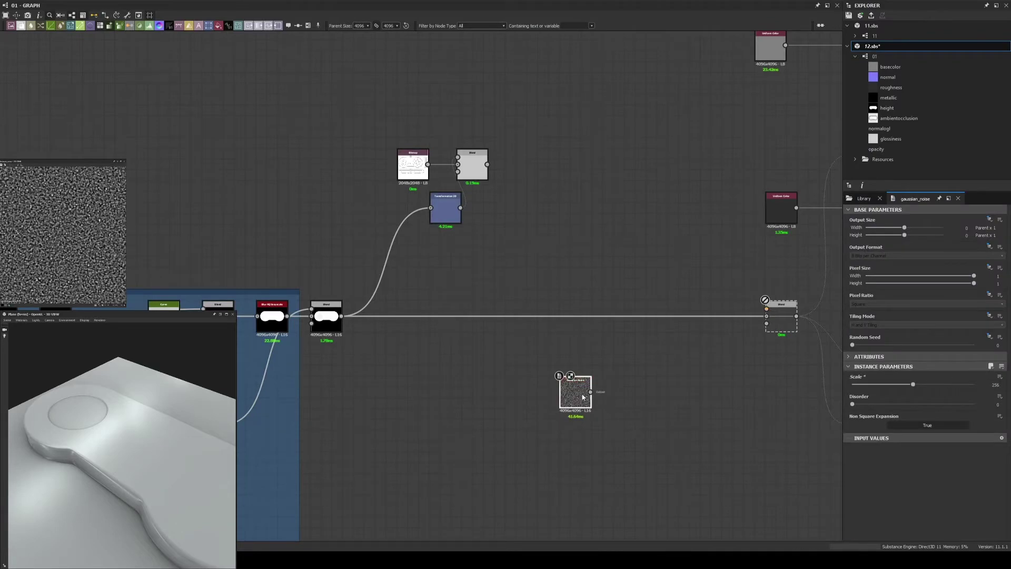
key("ctrl+t")
type("50")
key("Return")
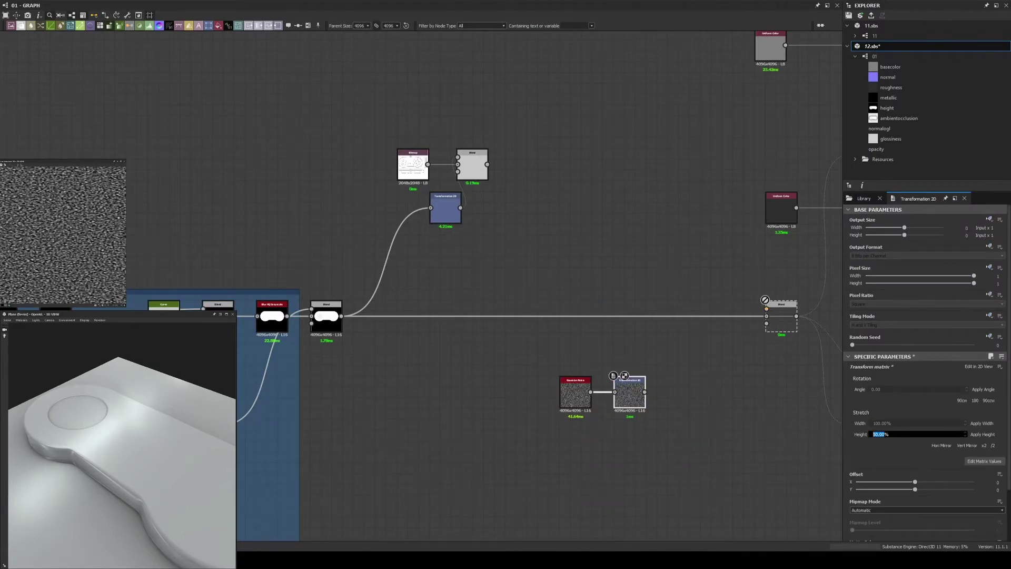
scroll(687, 437, "up", 3)
left_click_drag(927, 478, 901, 492)
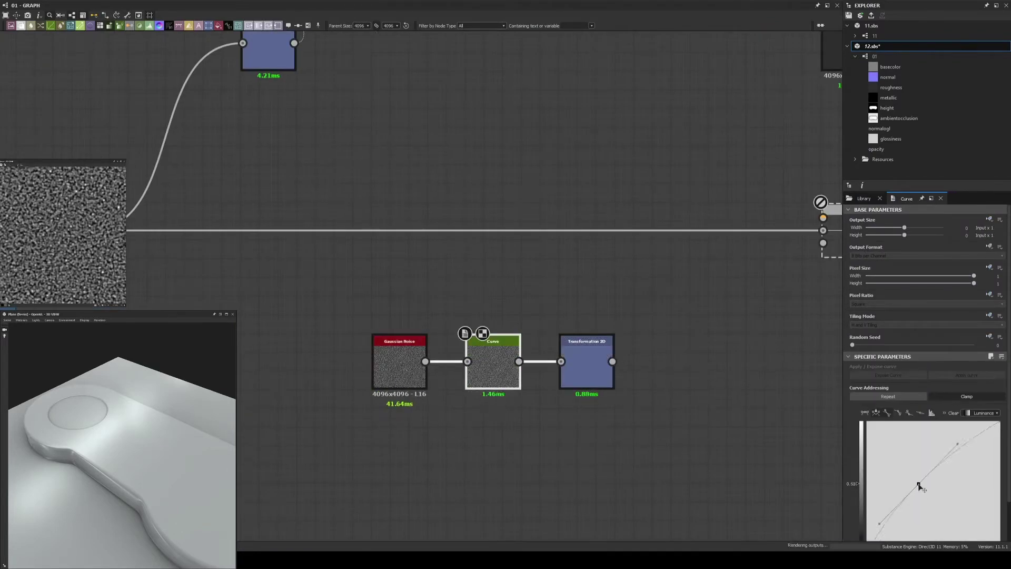
left_click(586, 364)
key("f")
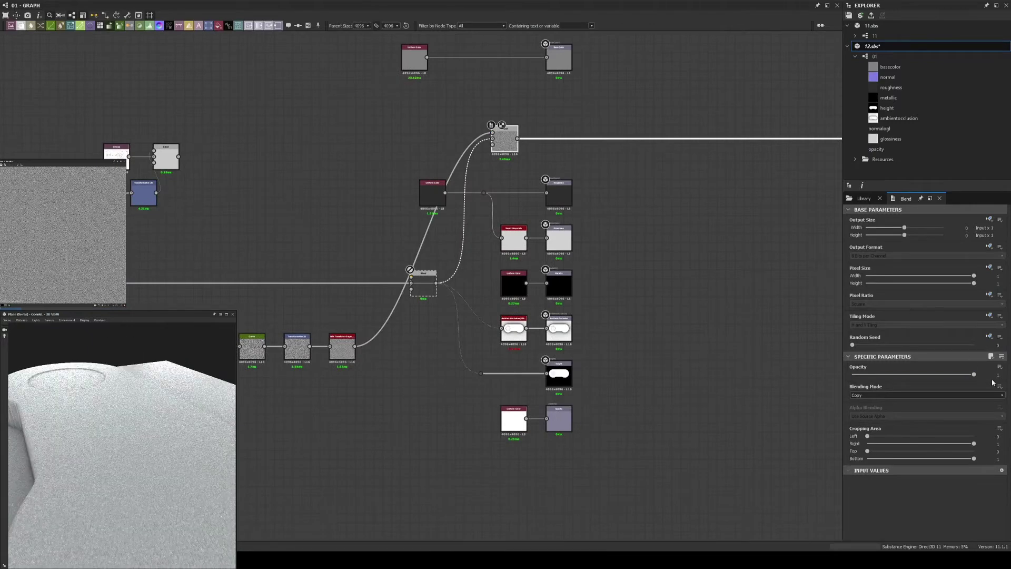
- Set the noise Blend to Multiply at about 0.1 opacity over the height
left_click(895, 395)
left_click(875, 420)
left_click(863, 374)
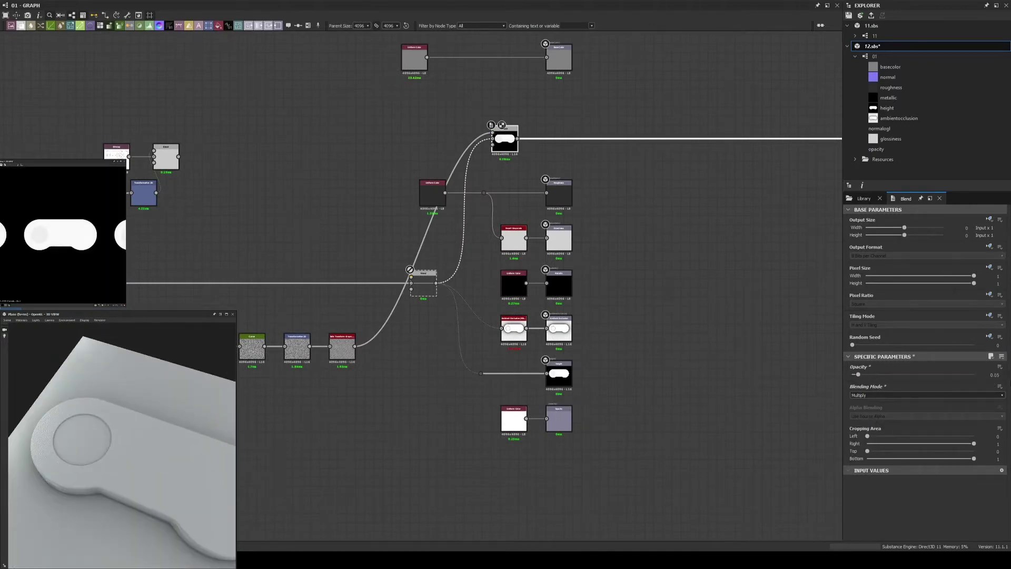
scroll(364, 384, "up", 3)
left_click(436, 300)
scroll(86, 449, "up", 3)
scroll(85, 449, "down", 2)
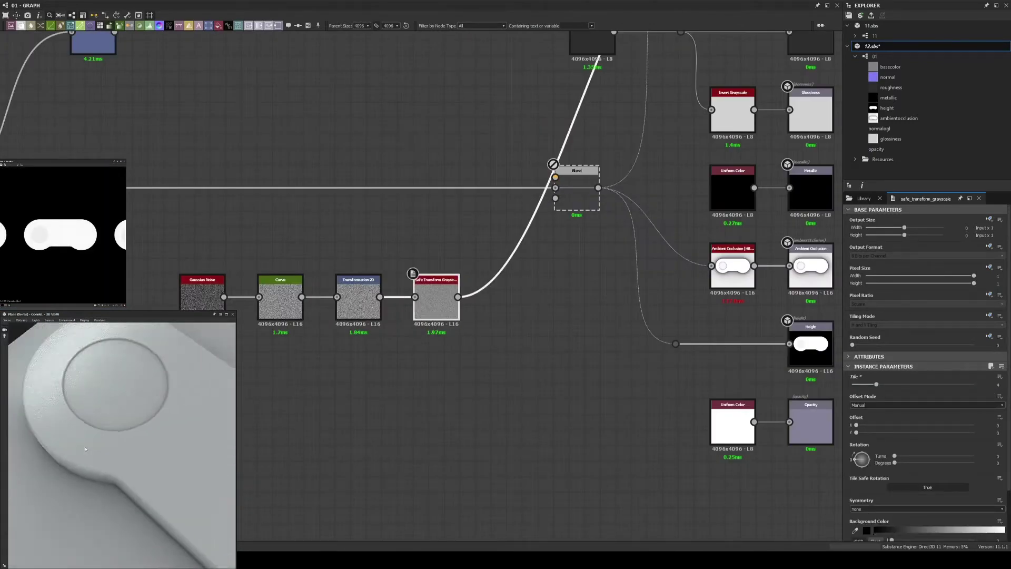
scroll(85, 449, "down", 1)
middle_click_drag(508, 261, 499, 303)
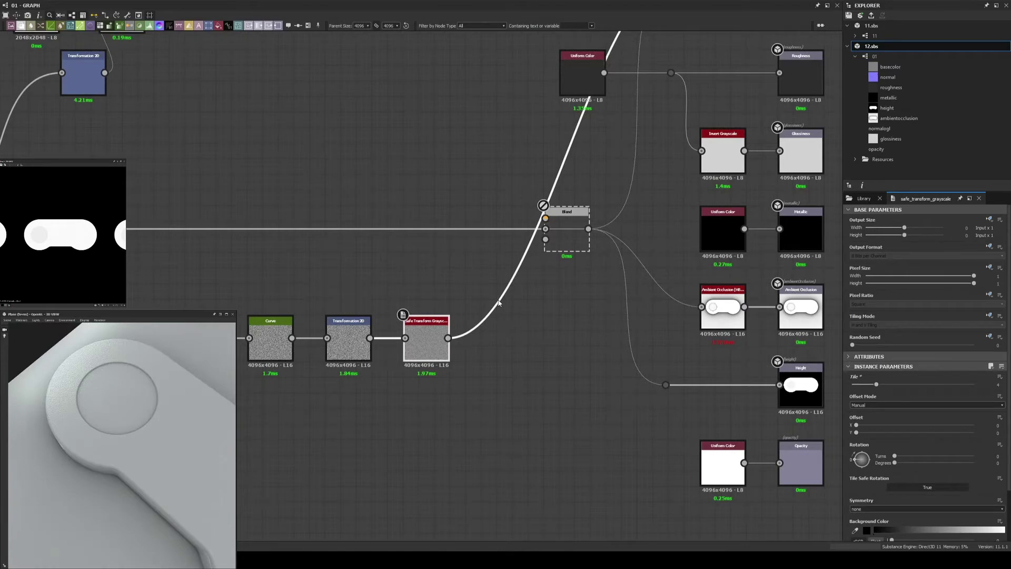
- Feed the safe-transformed noise through an Invert Grayscale node into the roughness Blend
scroll(507, 249, "up", 2)
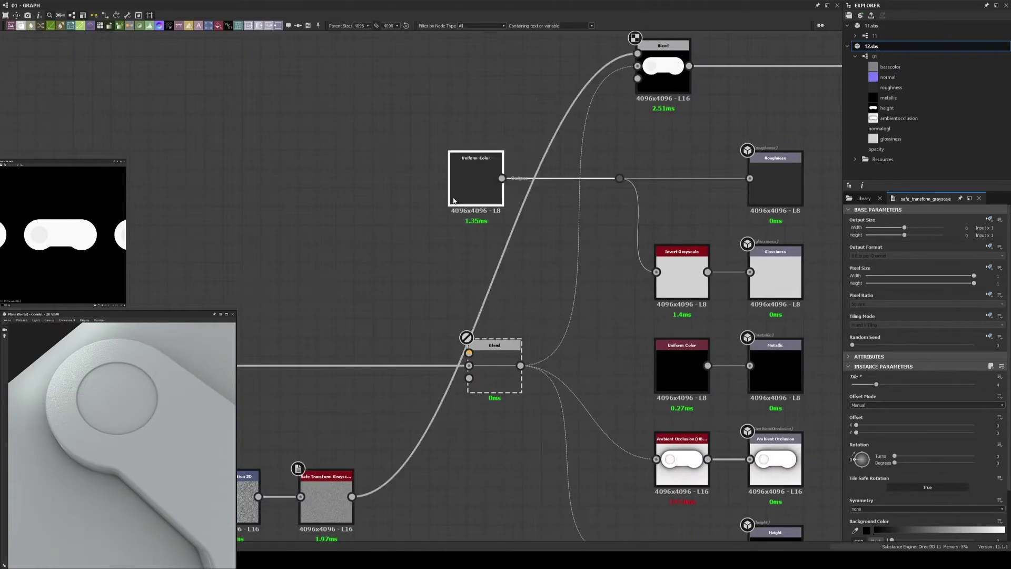
left_click_drag(346, 475, 388, 278)
type("In")
key("Return")
middle_click_drag(445, 244, 430, 221)
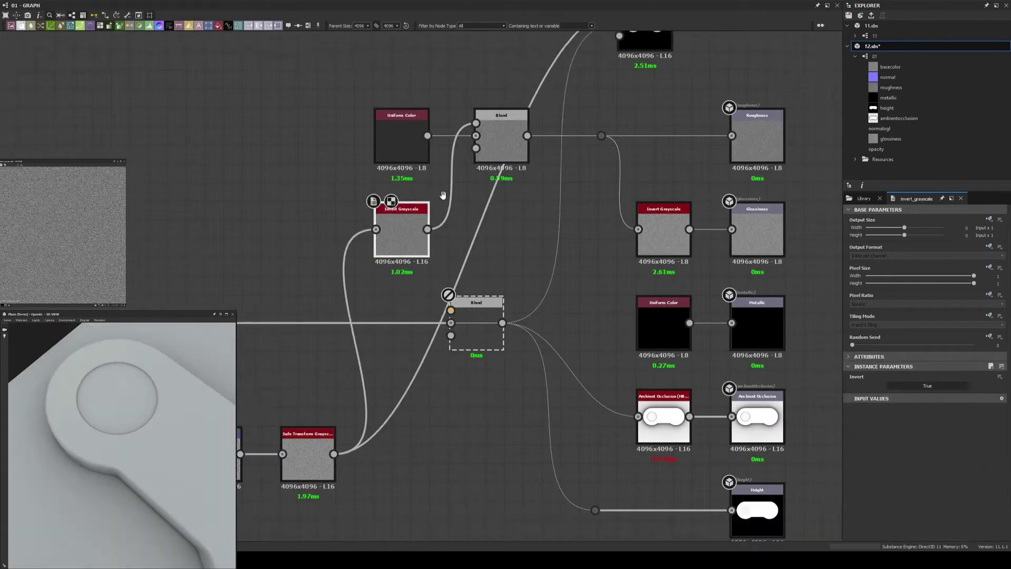
left_click_drag(402, 227, 452, 121)
- Insert a Levels node before the Roughness output and narrow its output range
left_click(305, 453)
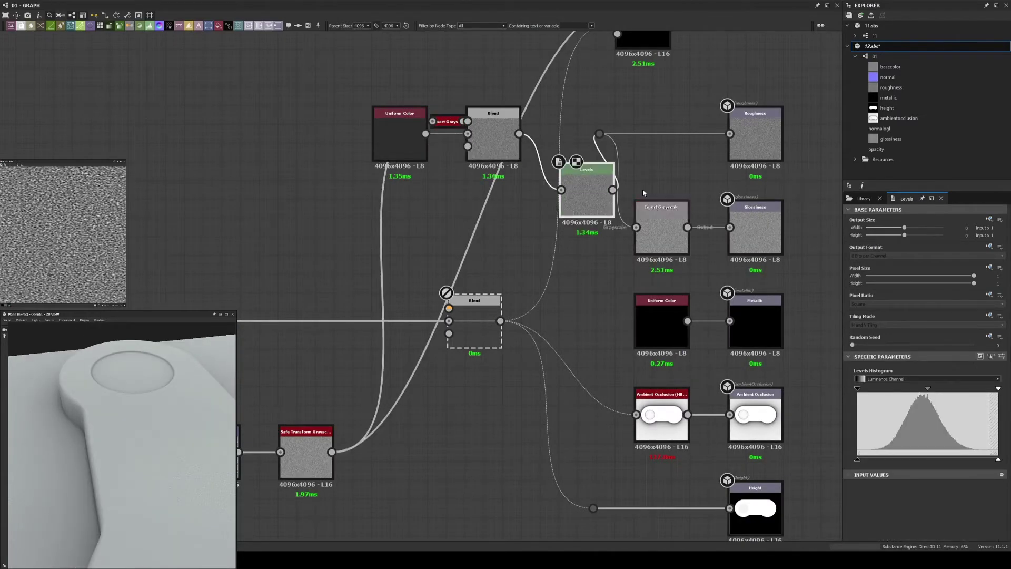
left_click_drag(582, 174, 549, 127)
mouse_move(927, 388)
left_mouse_down()
mouse_move(953, 390)
mouse_move(937, 390)
left_mouse_up()
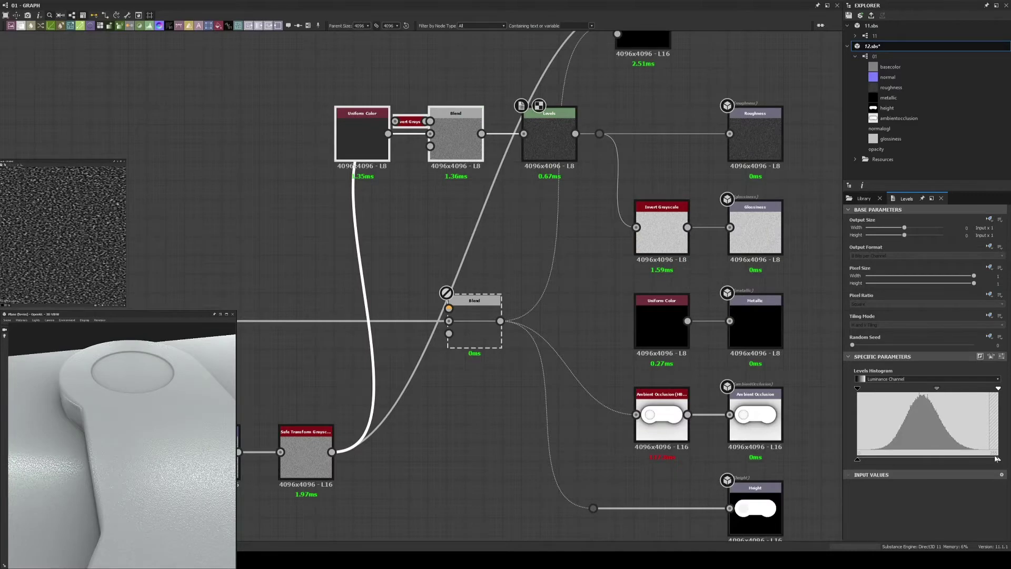
mouse_move(996, 459)
left_mouse_down()
mouse_move(873, 460)
mouse_move(929, 460)
left_mouse_up()
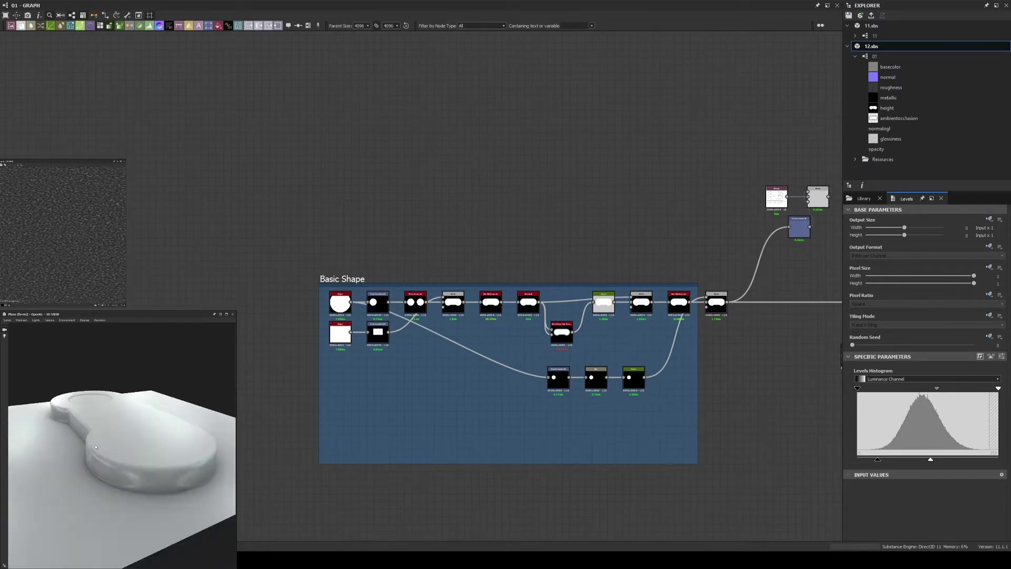
- Add a Blur and a Threshold after the lower circle Transformation 2D in the Basic Shape frame
left_click_drag(174, 452, 74, 466)
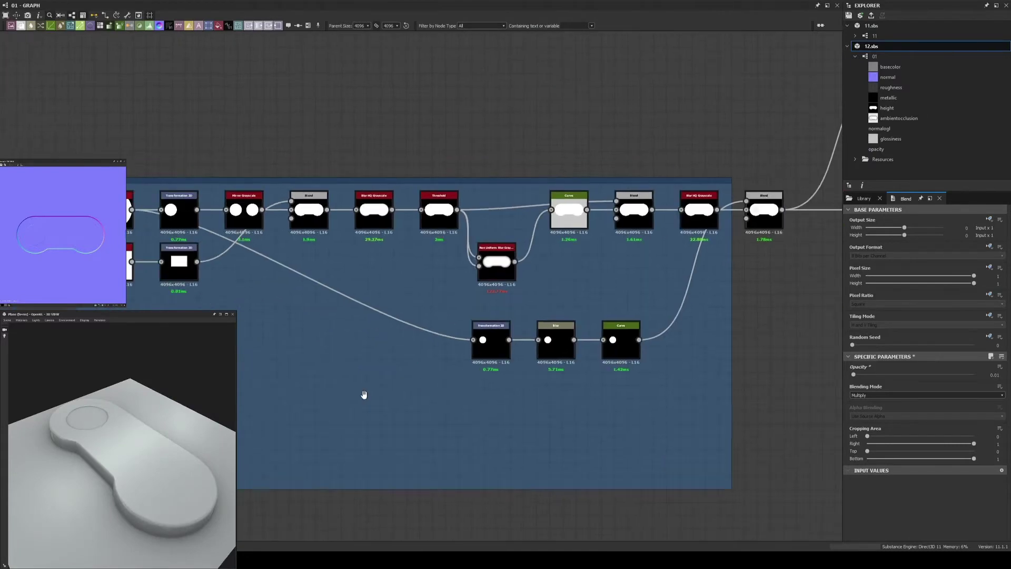
scroll(458, 414, "up", 2)
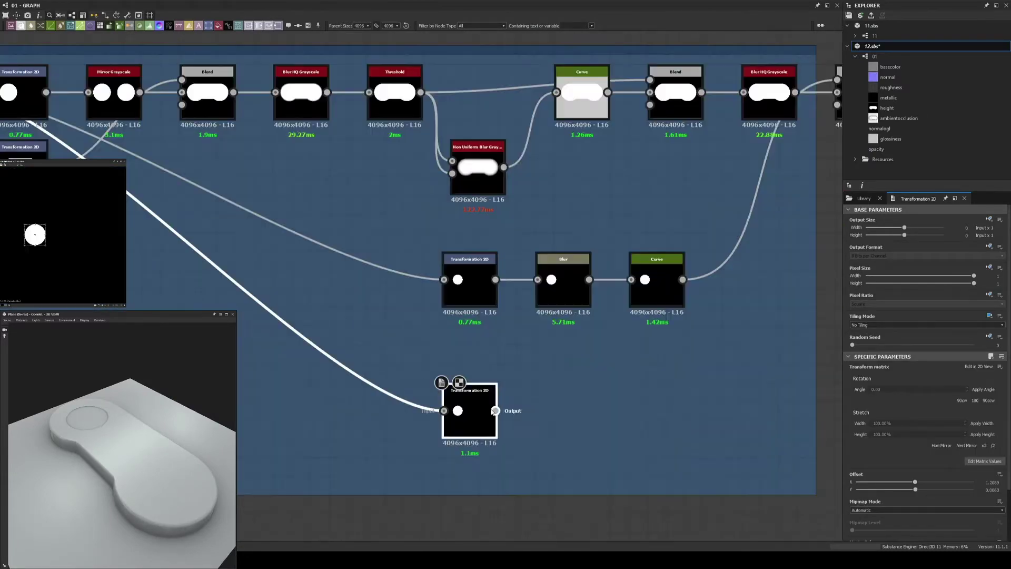
mouse_move(495, 410)
left_mouse_down()
mouse_move(588, 410)
mouse_move(597, 383)
left_mouse_up()
left_click(606, 323)
left_click(675, 421)
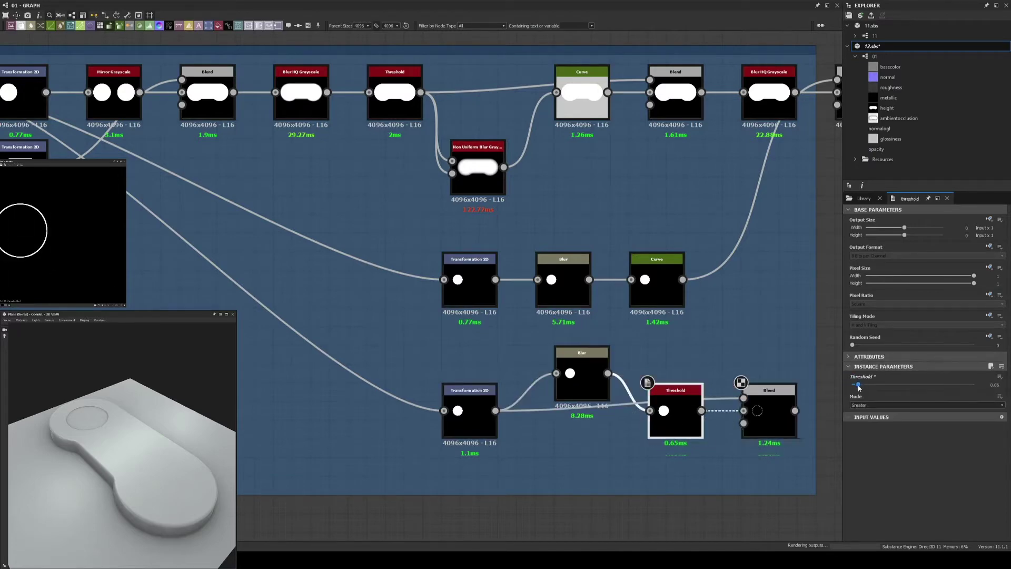
scroll(690, 424, "down", 3)
middle_click_drag(526, 336, 582, 332)
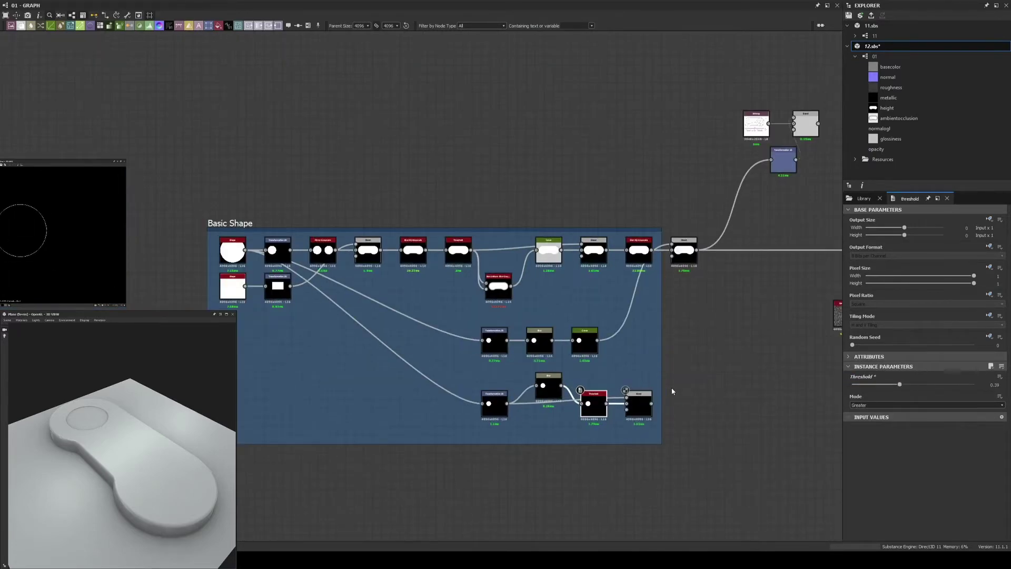
scroll(583, 332, "up", 2)
left_click(393, 431)
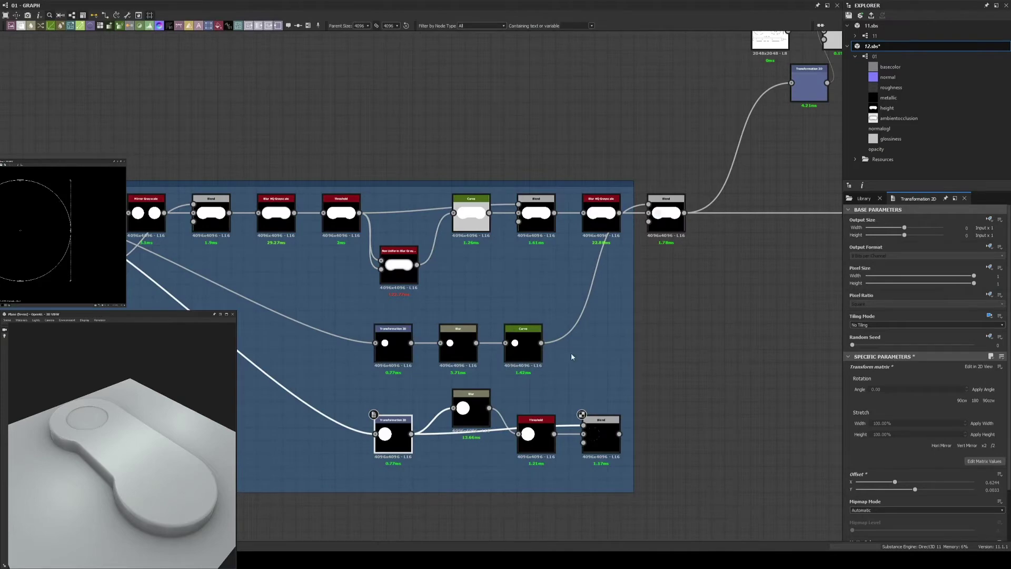
- Delete the spare middle circle transform and route the ring into the chain's final Blend
scroll(571, 356, "up", 3)
middle_click_drag(528, 358, 578, 244)
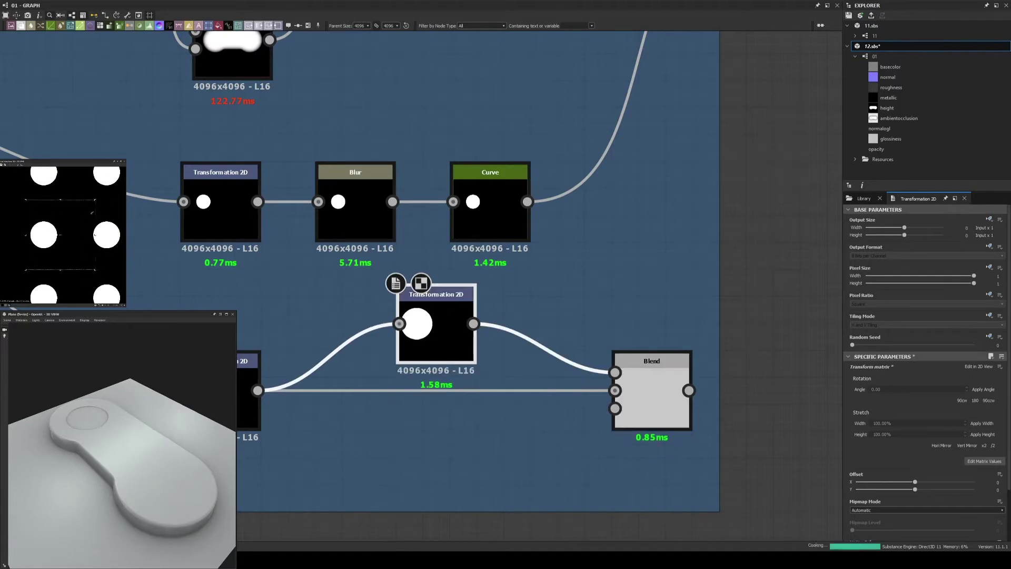
middle_click_drag(562, 412, 691, 384)
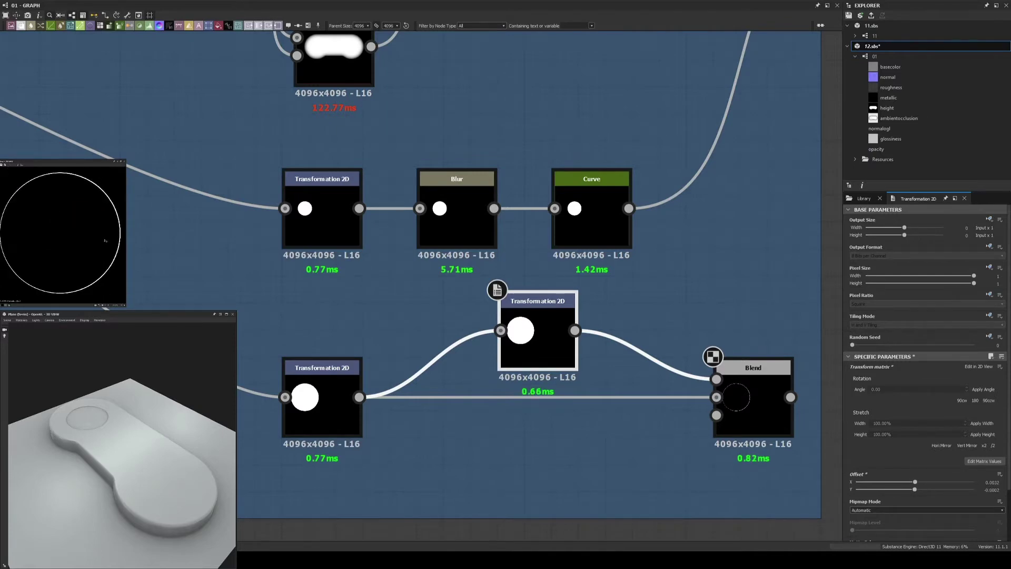
scroll(735, 359, "down", 4)
middle_click_drag(500, 322, 357, 362)
scroll(361, 376, "up", 3)
key("Delete")
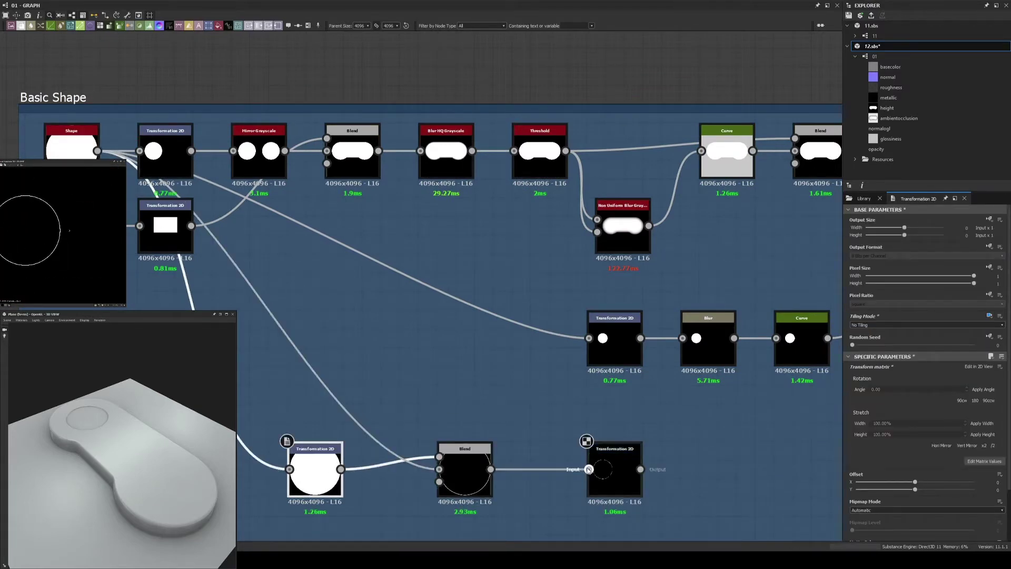
scroll(589, 468, "down", 3)
left_click(760, 246)
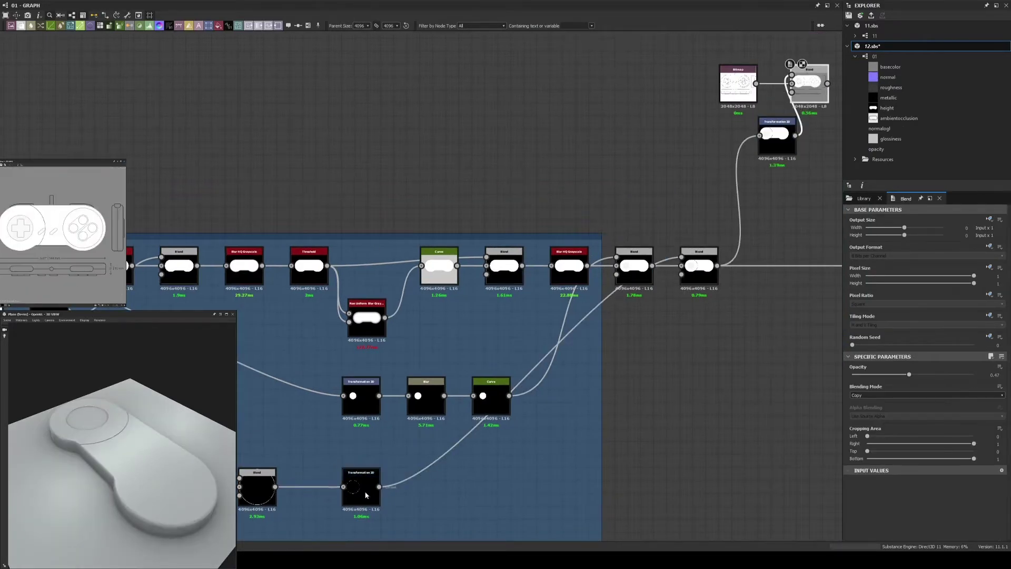
- Add a Blur of intensity 0.1 after the Curve and set the last Blend's opacity to 0.02
left_click(365, 495)
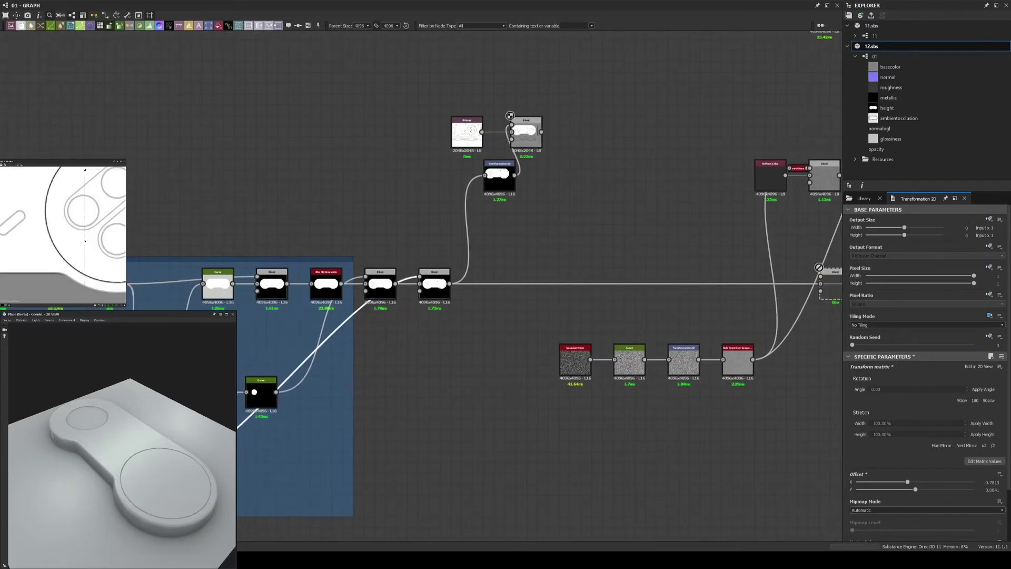
type("blur")
key("Return")
left_click_drag(994, 375, 1008, 378)
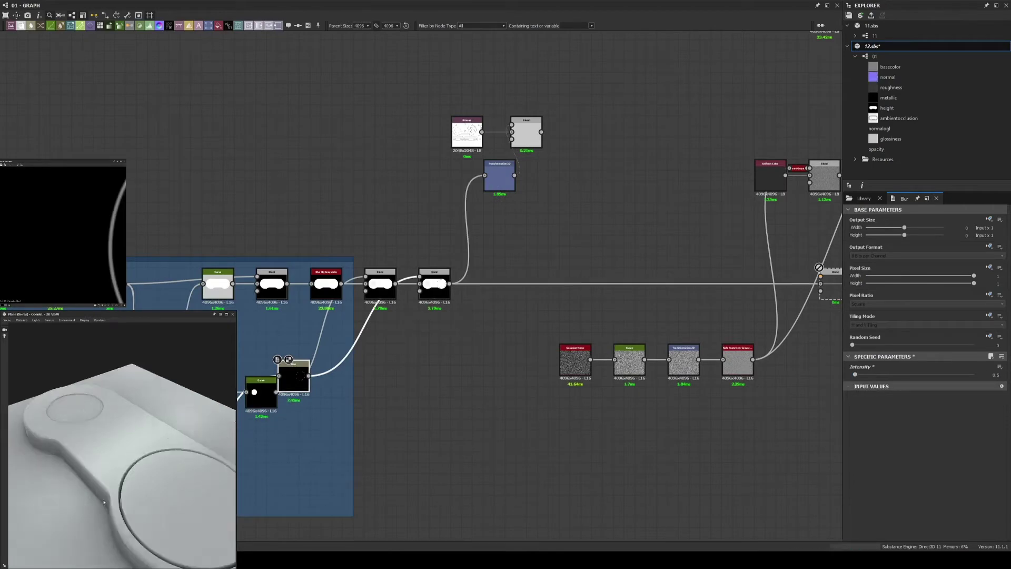
left_click(435, 294)
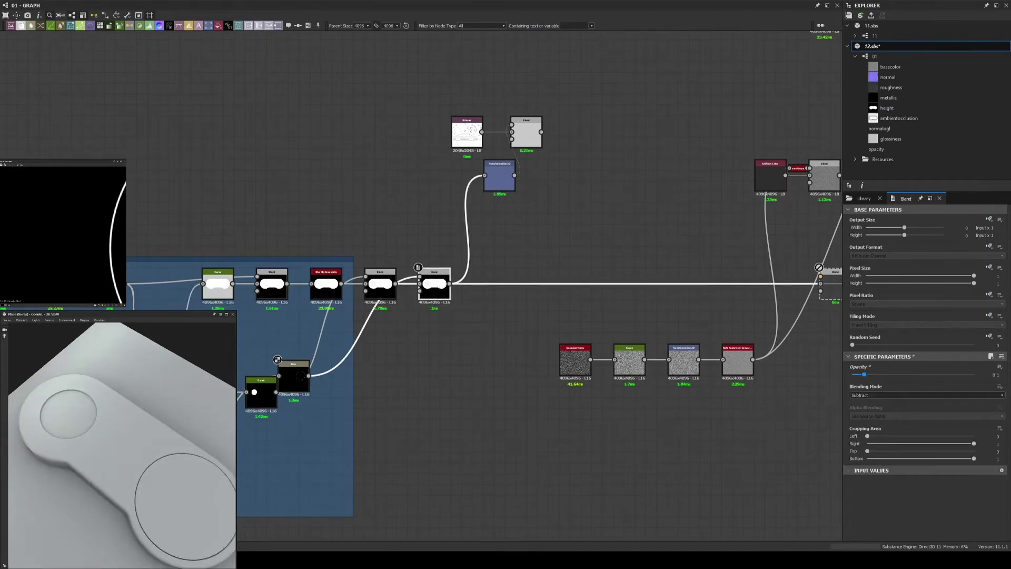
left_click_drag(199, 493, 158, 447)
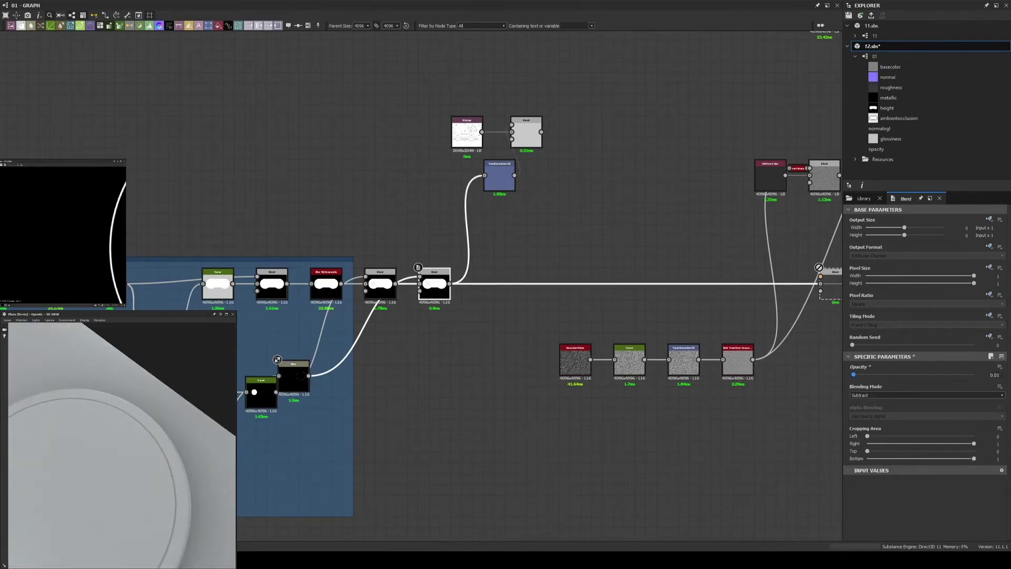
left_click_drag(852, 375, 855, 375)
- Adjust the ambient occlusion node's Height Depth
middle_click_drag(737, 316, 316, 221)
left_click(564, 269)
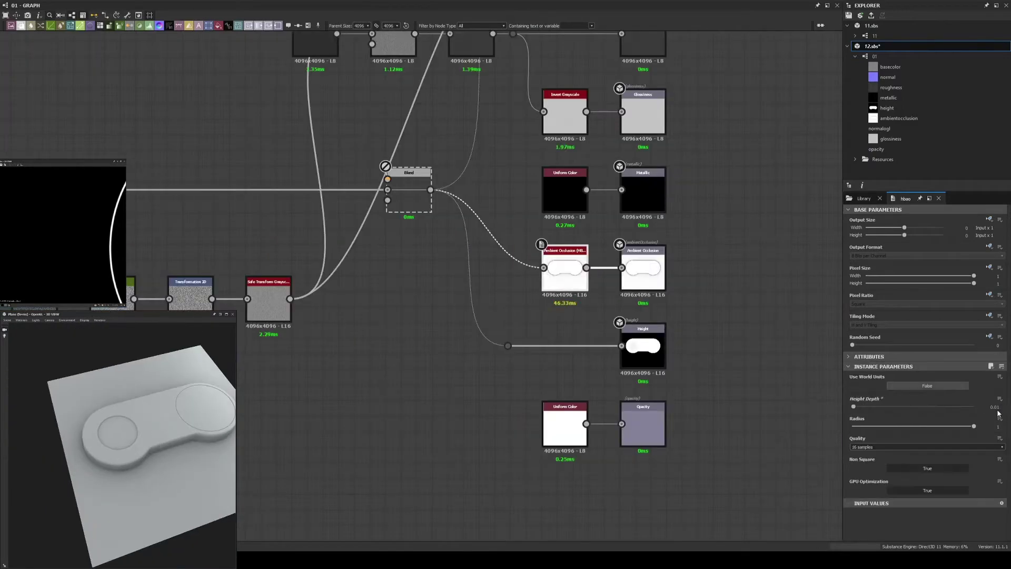
left_click(990, 406)
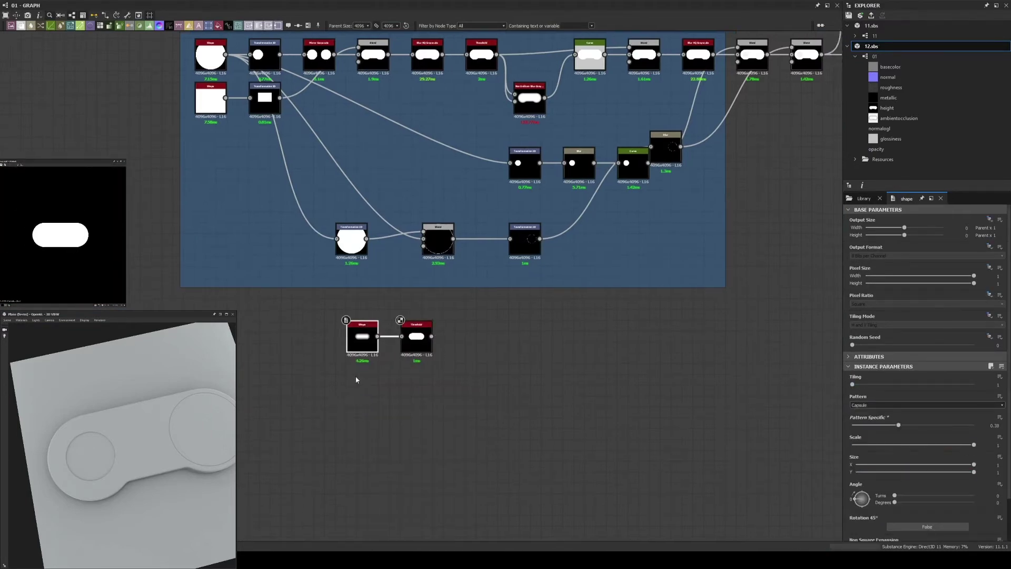
- Set the rotated capsule transform to No Tiling and add another Transformation 2D after it
scroll(354, 379, "down", 3)
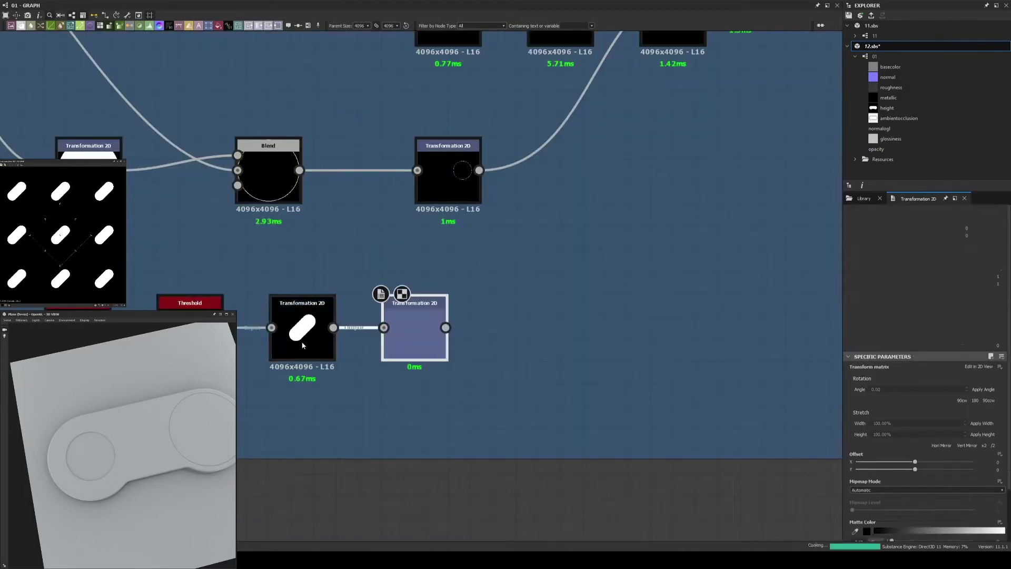
left_click(969, 324)
left_click(927, 332)
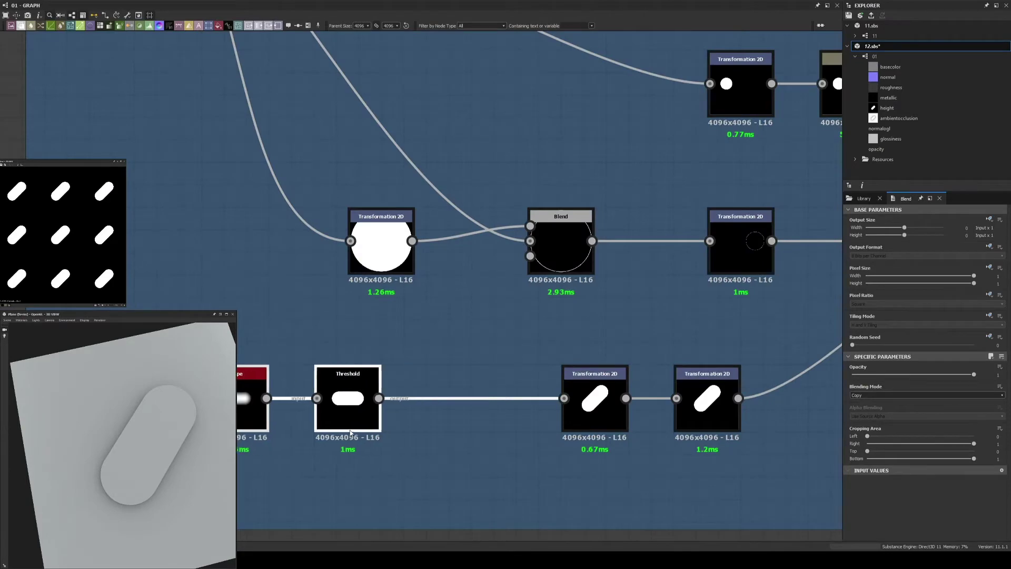
- Branch a new Transformation 2D off the Threshold output for the scaled-down capsule copy
left_click_drag(378, 398, 417, 470)
type("tra")
key("Return")
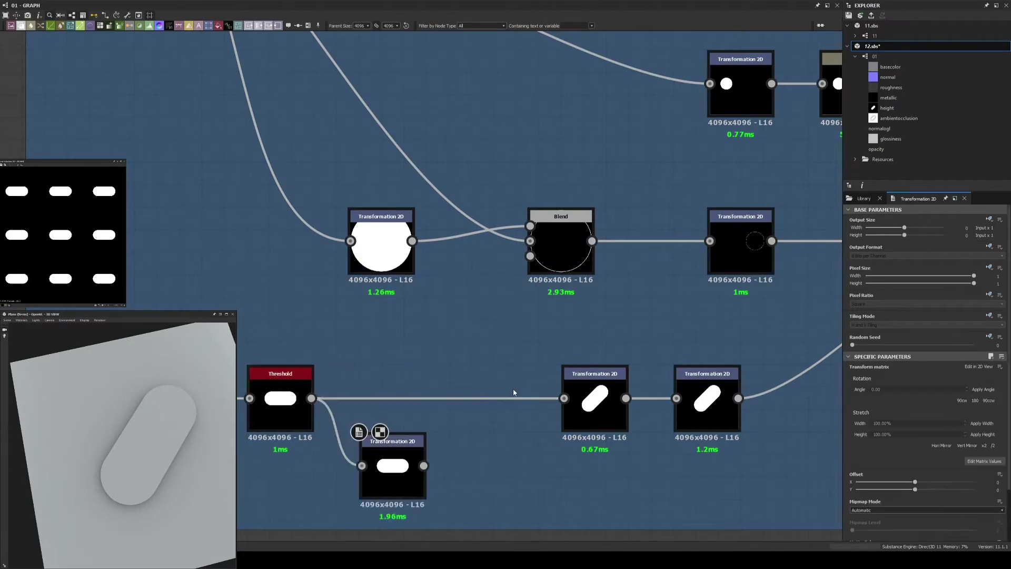
double_click(352, 470)
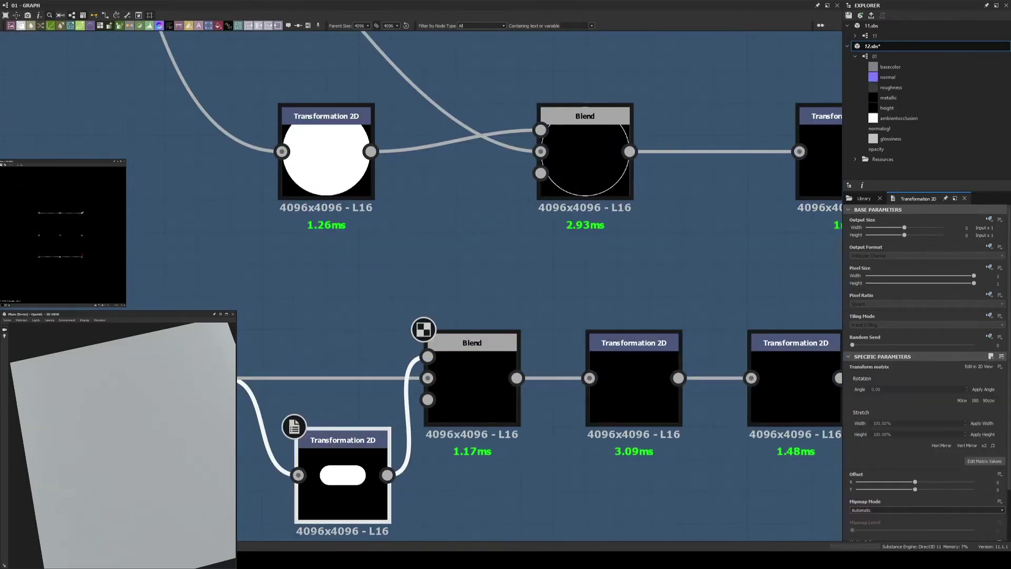
scroll(693, 356, "down", 3)
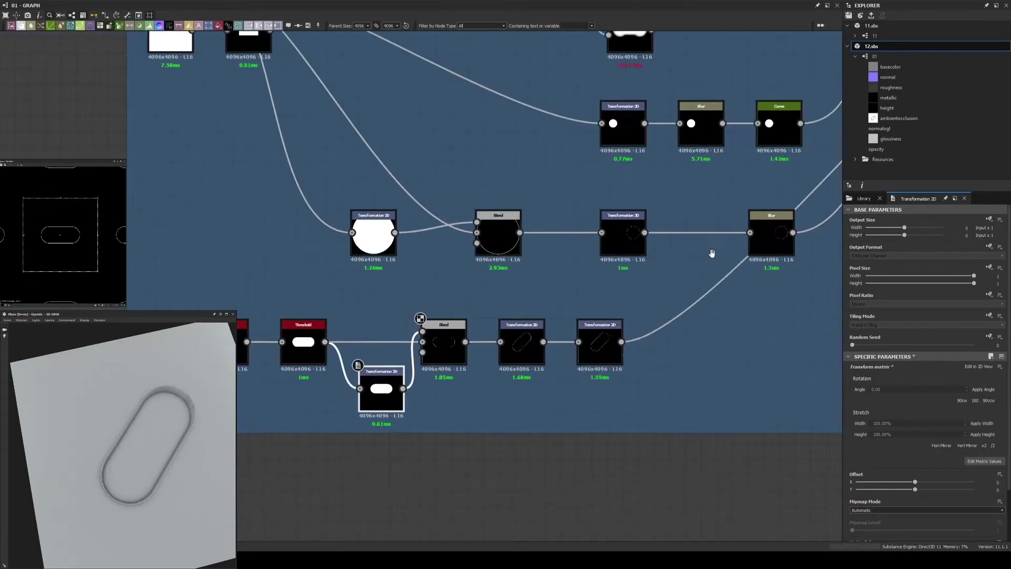
scroll(713, 253, "down", 2)
scroll(780, 216, "down", 2)
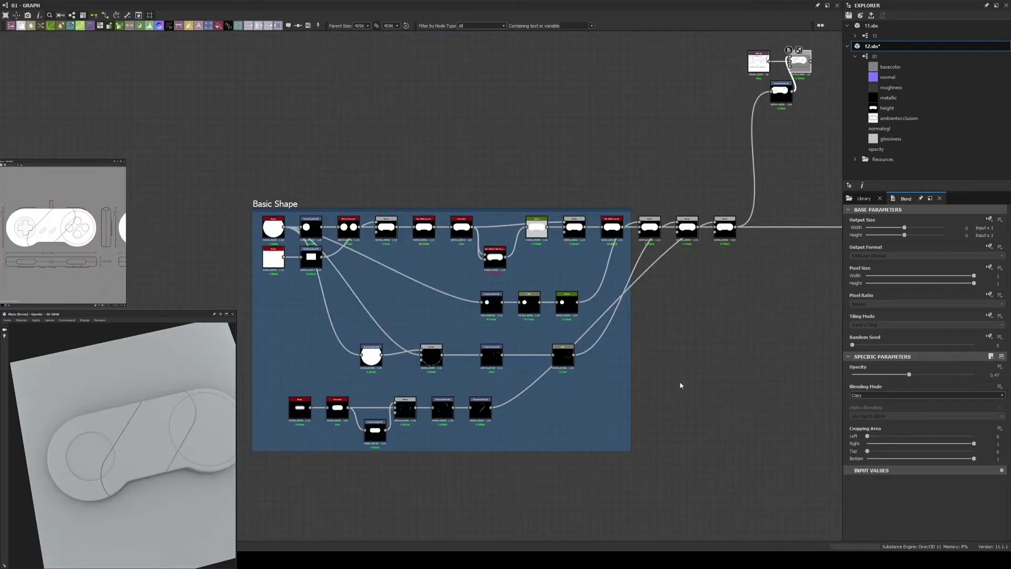
- Offset the capsule outline onto the right button area and set the capsule scale to 1.2
left_click_drag(101, 226, 68, 217)
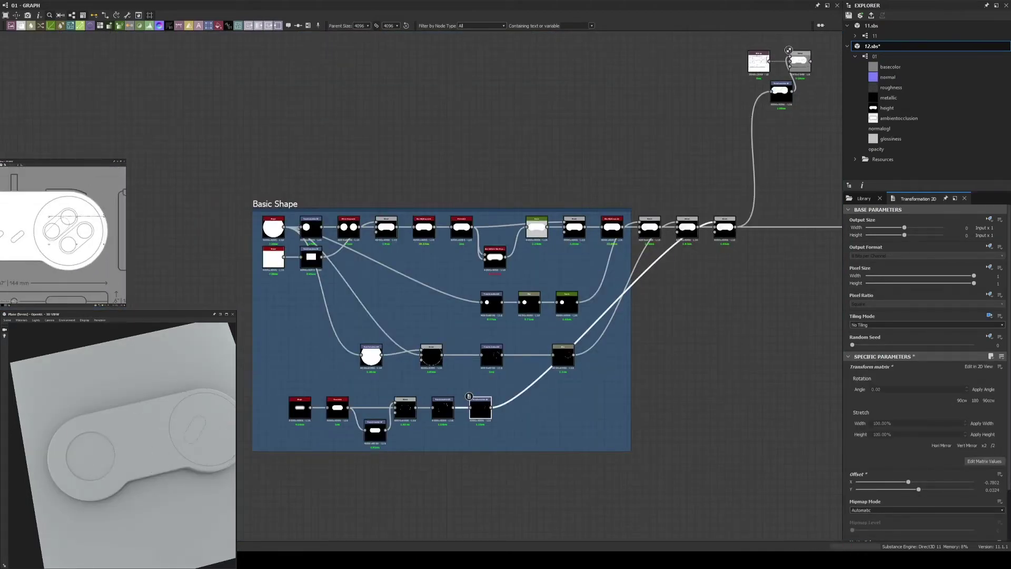
scroll(436, 430, "up", 3)
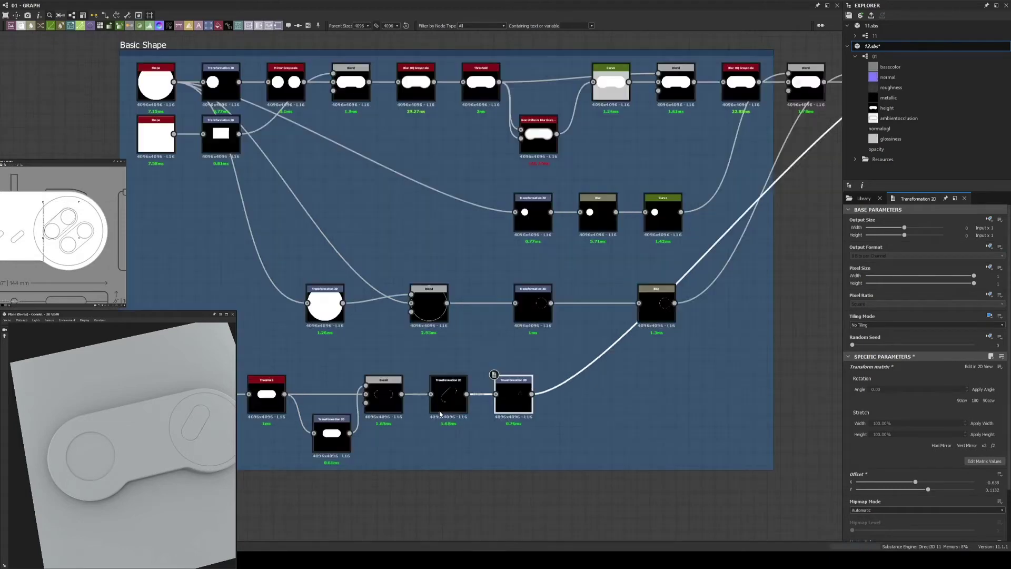
left_click(448, 398)
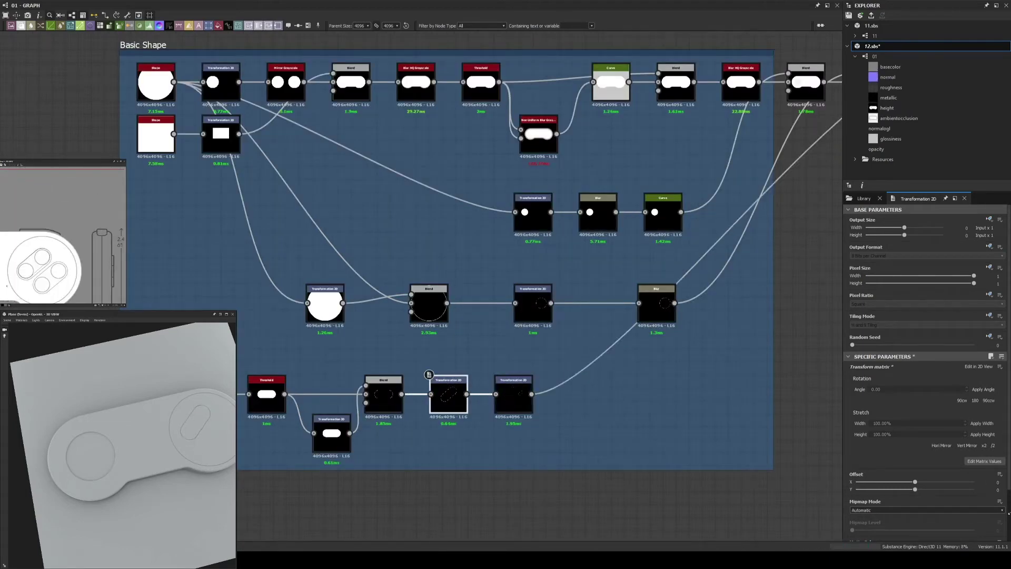
type("1.2")
key("Return")
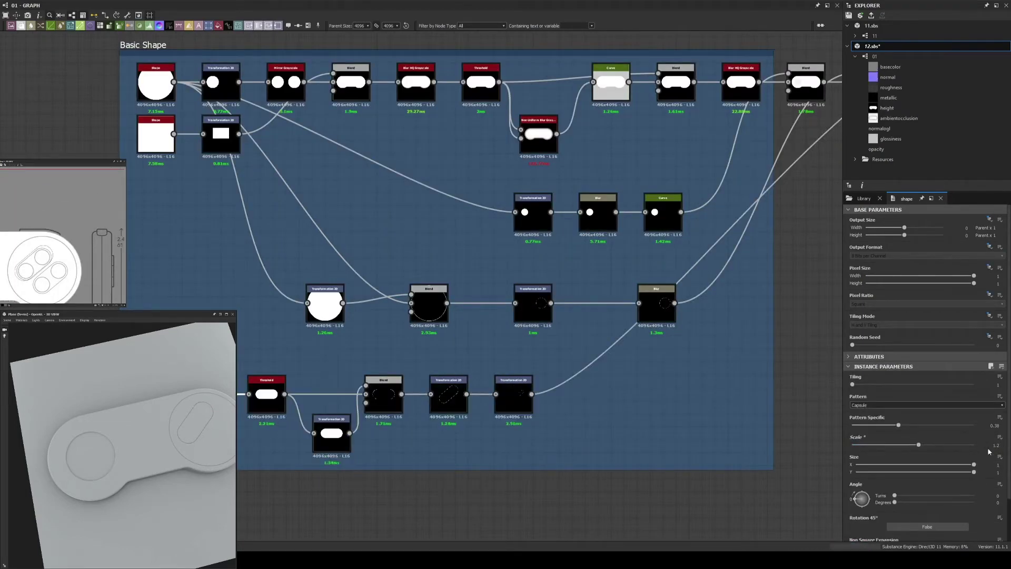
- Add a second Transformation 2D capsule copy and a Blur after the capsule Blend
left_click(496, 377)
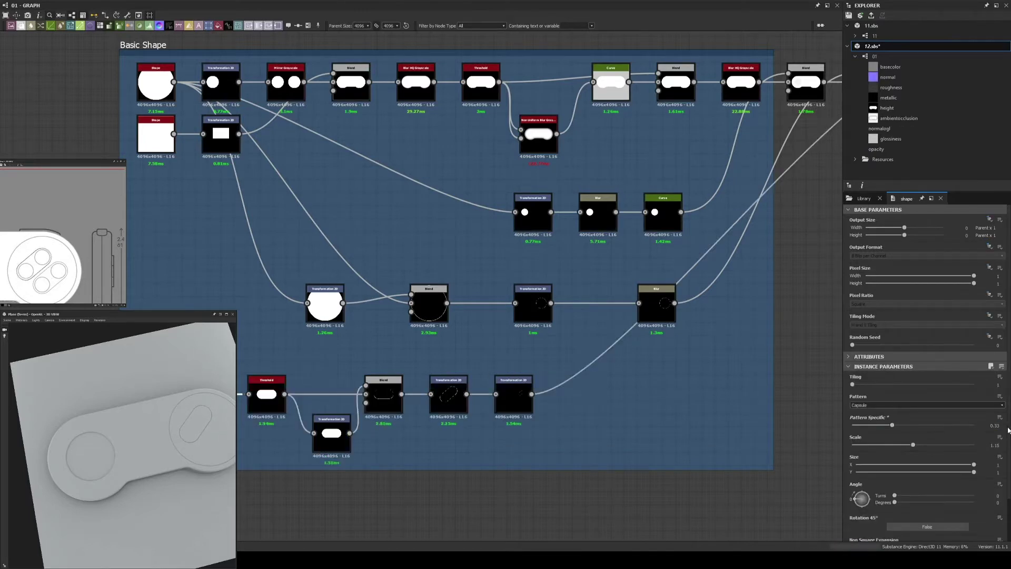
left_click(528, 405)
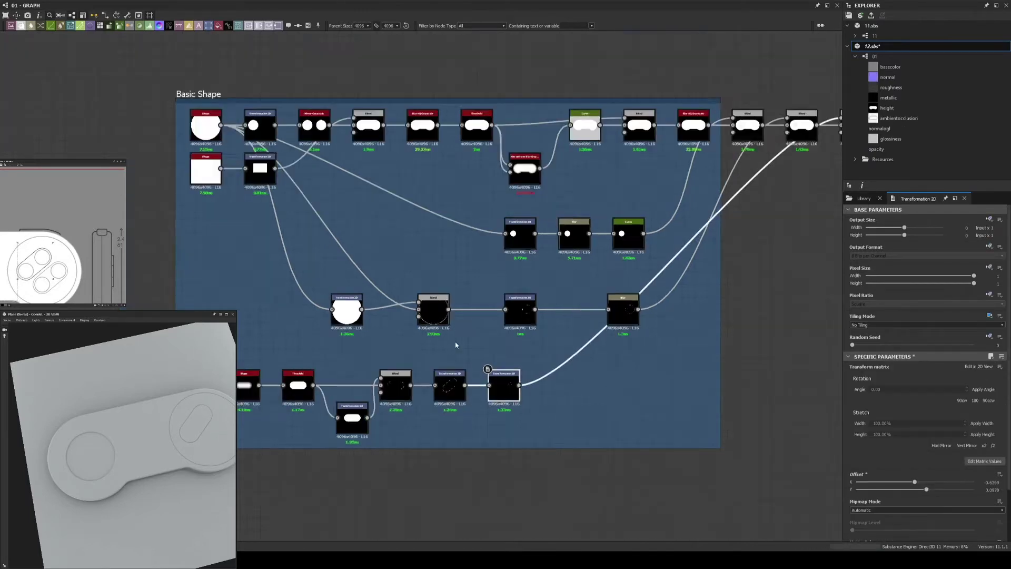
scroll(498, 386, "up", 3)
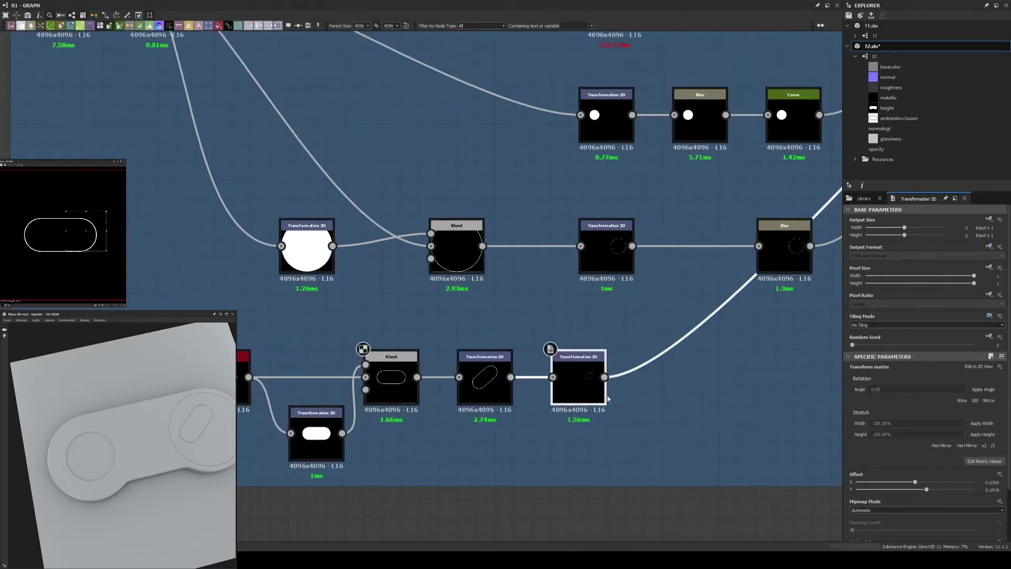
type("tra")
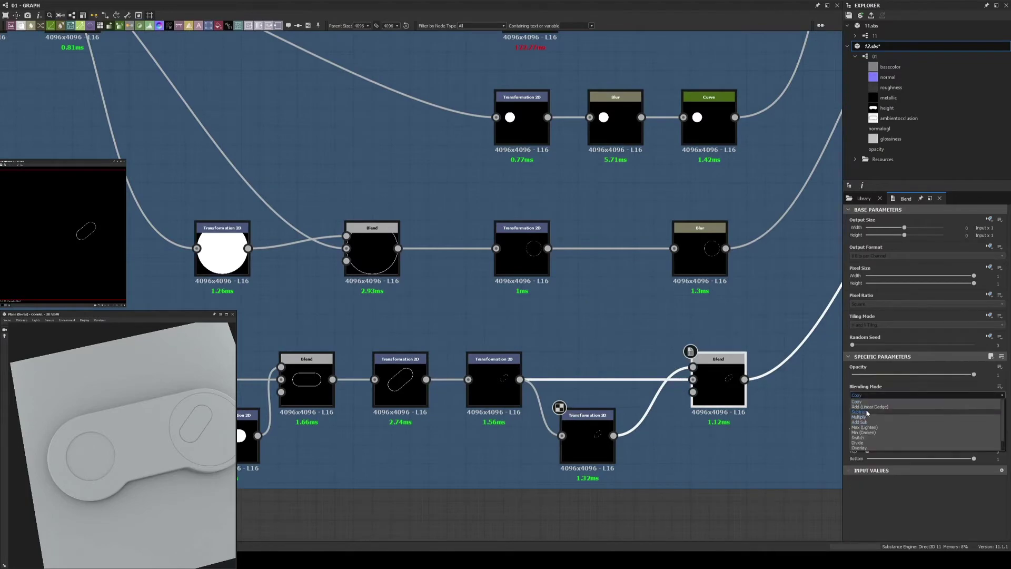
scroll(577, 251, "down", 3)
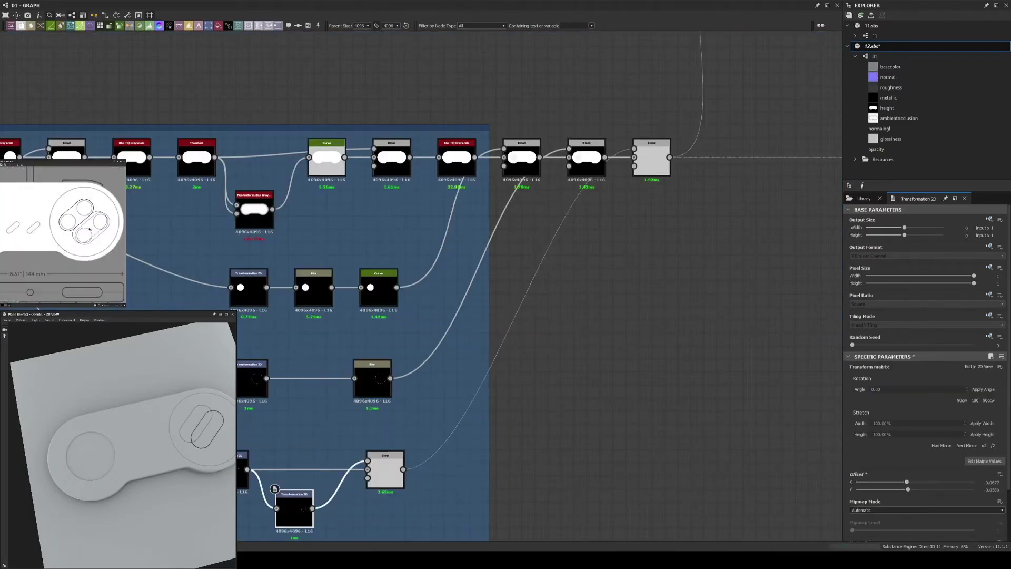
left_click(386, 463)
scroll(542, 363, "up", 3)
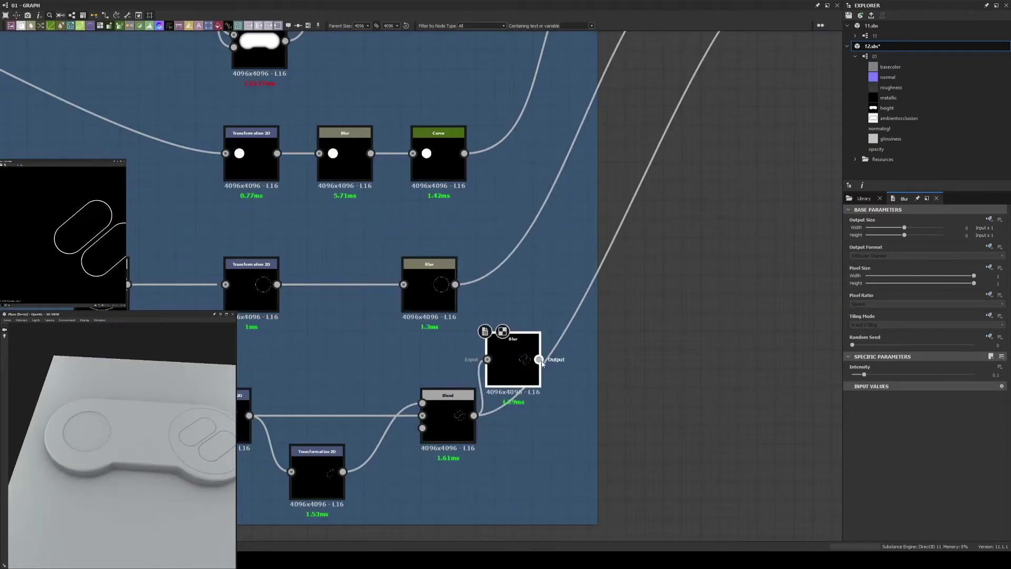
scroll(542, 363, "down", 3)
scroll(566, 453, "up", 3)
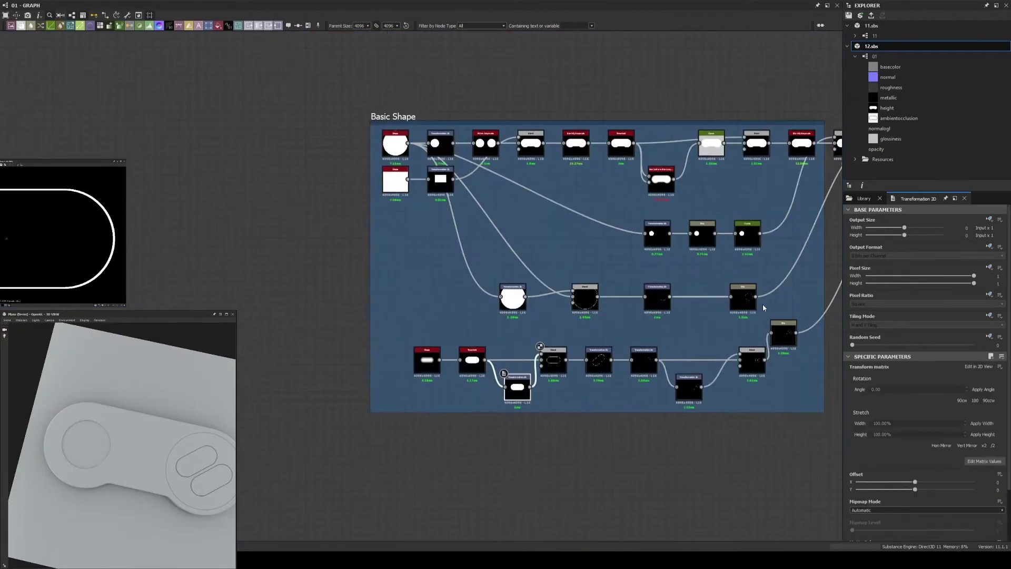
- Review the capsule-cutting Blend and capsule-shrinking transform while orbiting the 3D preview
scroll(714, 97, "up", 3)
left_click(714, 96)
scroll(715, 96, "up", 2)
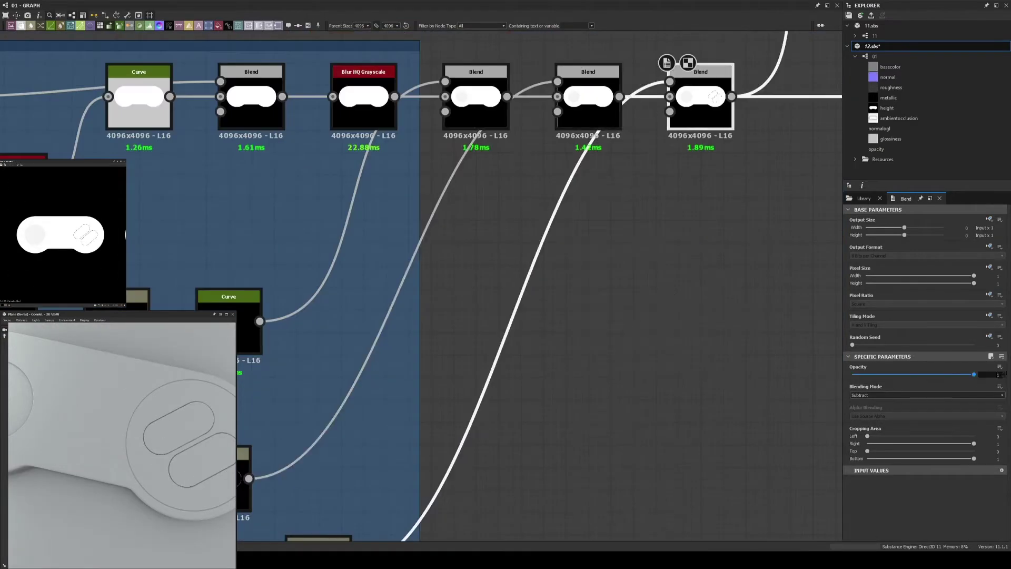
scroll(474, 316, "down", 3)
scroll(372, 382, "up", 3)
left_click(372, 383)
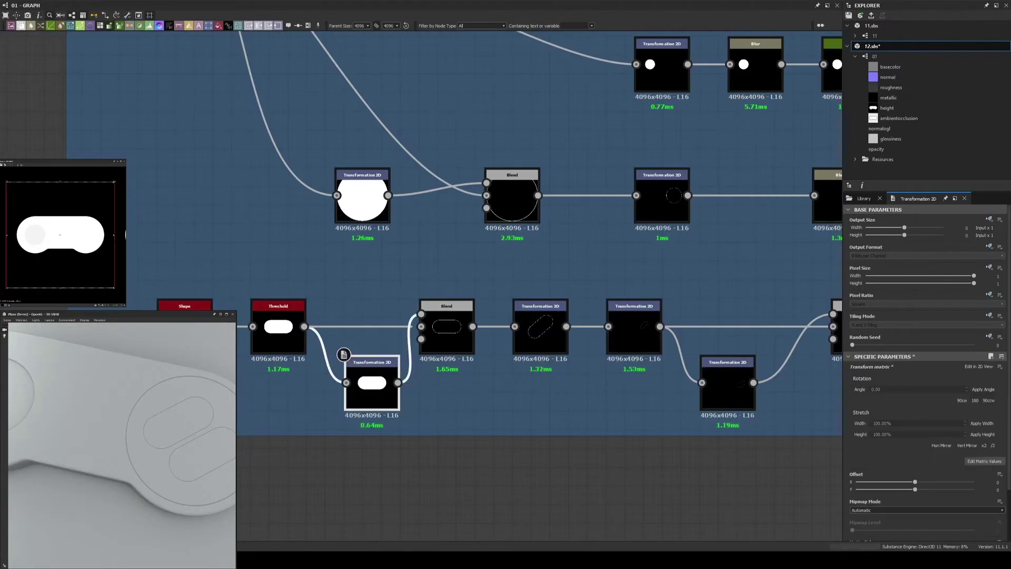
scroll(122, 442, "down", 3)
mouse_move(94, 448)
left_mouse_down()
mouse_move(112, 457)
mouse_move(121, 432)
left_mouse_up()
scroll(343, 354, "down", 3)
scroll(302, 242, "down", 2)
scroll(463, 158, "up", 5)
- Add a base-colour Blend fed by the Uniform Color and masked by the controller mask
left_click_drag(466, 152, 500, 247)
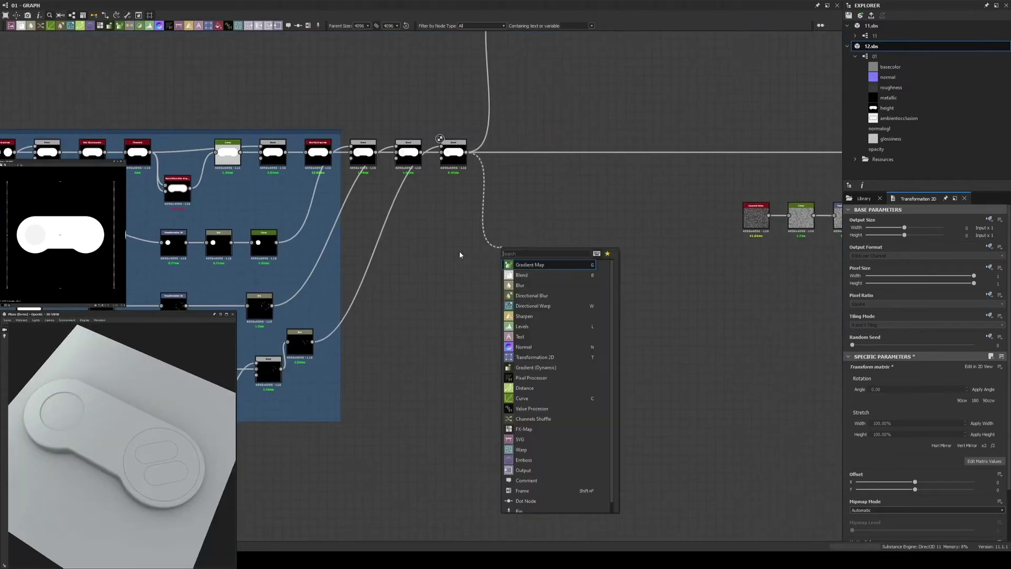
key("b")
mouse_move(441, 280)
left_mouse_down()
mouse_move(511, 288)
mouse_move(511, 297)
left_mouse_up()
left_click_drag(468, 262, 511, 280)
scroll(526, 274, "up", 2)
left_click_drag(94, 448, 115, 438)
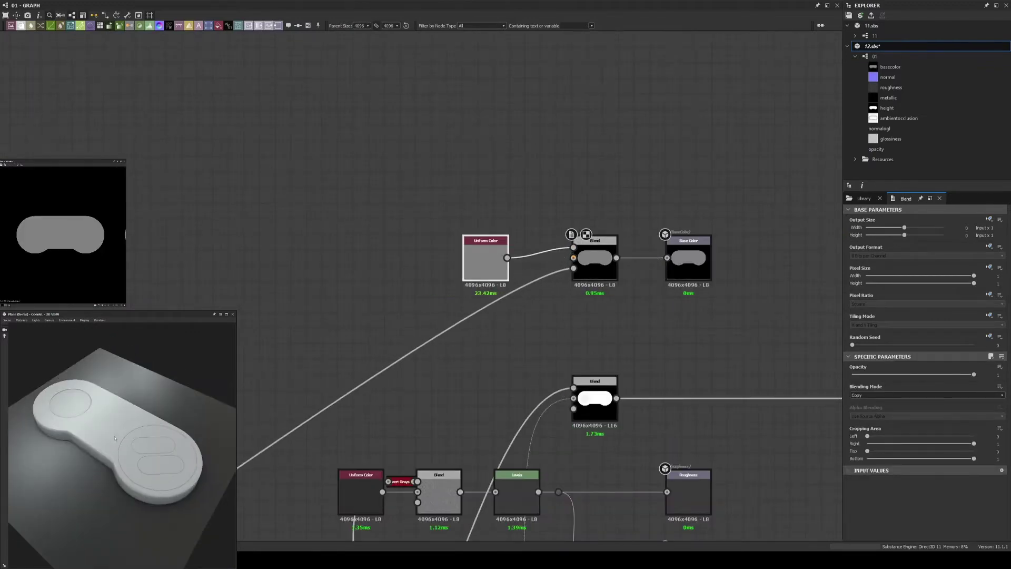
- Lower the circle-subtracting Blend's opacity to 0.04
scroll(364, 323, "down", 2)
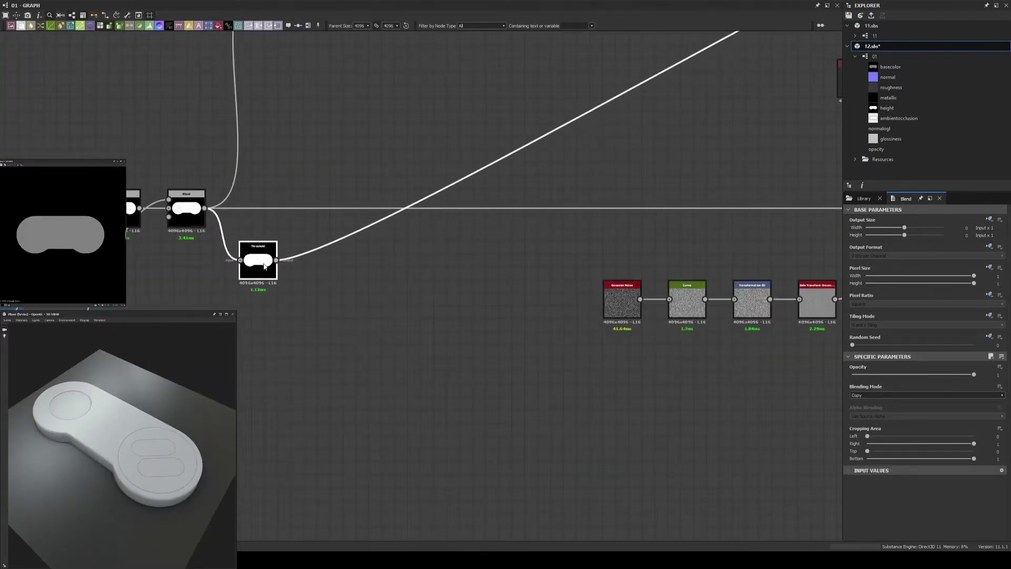
scroll(127, 448, "up", 5)
left_click_drag(126, 448, 135, 469)
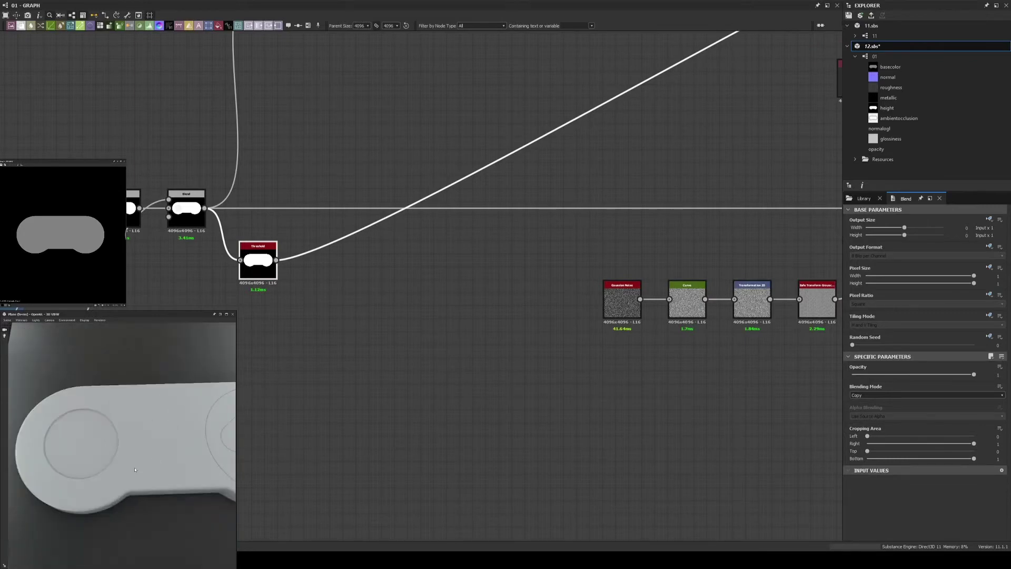
scroll(527, 290, "down", 3)
scroll(599, 247, "up", 4)
left_click(599, 247)
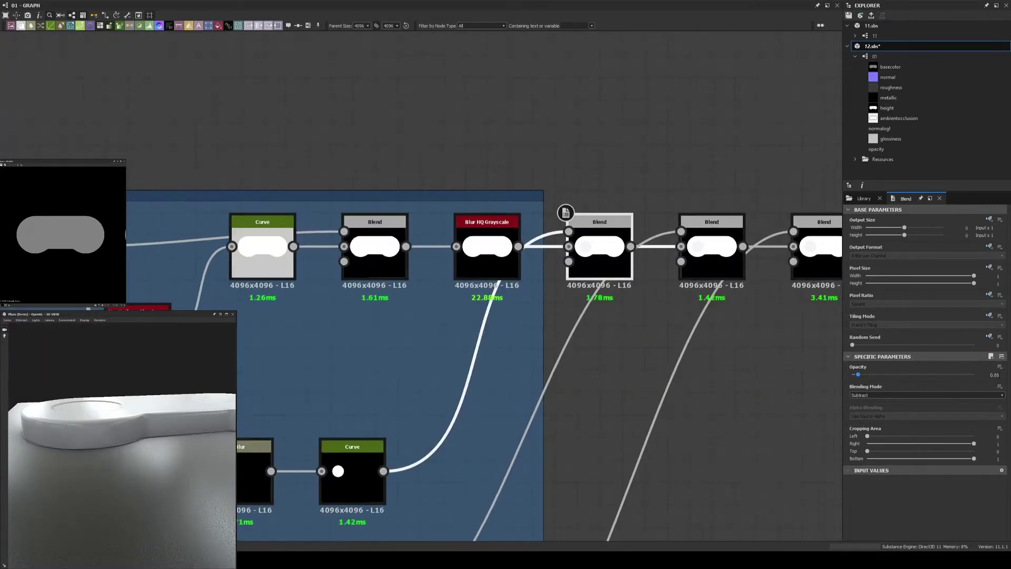
left_click_drag(158, 437, 200, 458)
scroll(527, 316, "down", 3)
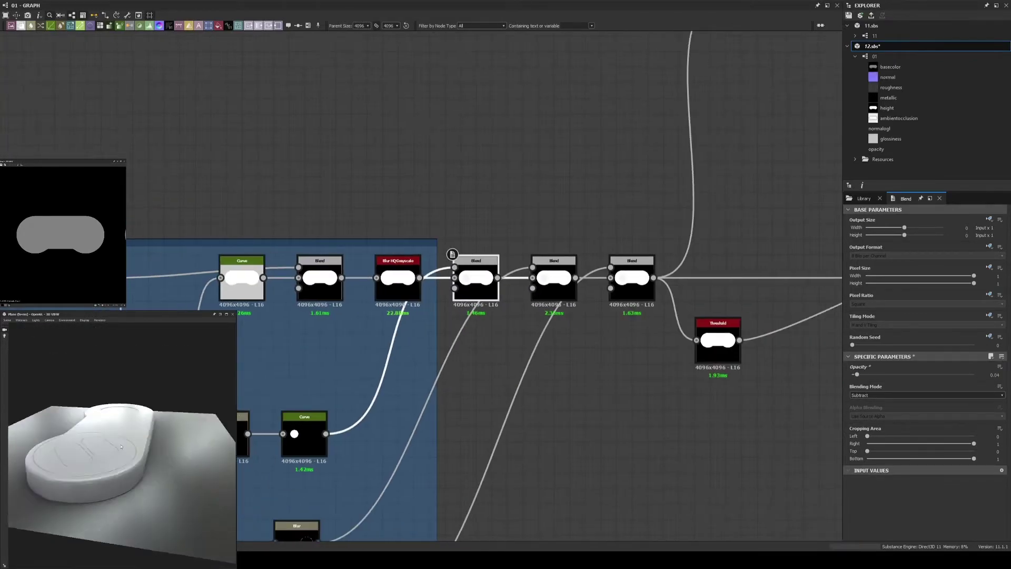
scroll(552, 321, "up", 1)
scroll(459, 258, "up", 3)
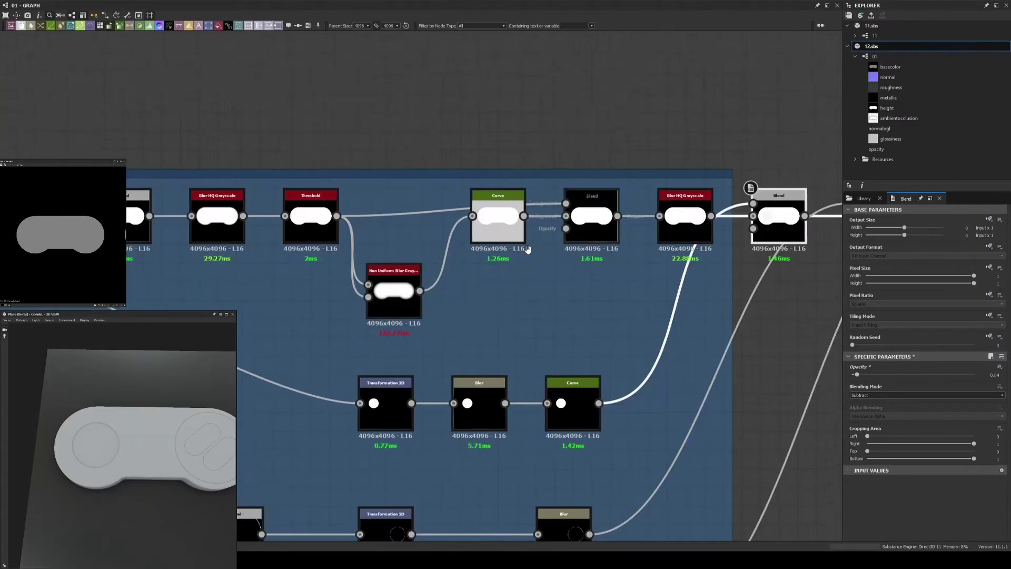
mouse_move(460, 256)
left_mouse_down()
mouse_move(461, 166)
mouse_move(380, 150)
left_mouse_up()
- Multiply Gradient Linear 1 over the blurred mask in a new Blend, with a Curve on the gradient
left_click(480, 181)
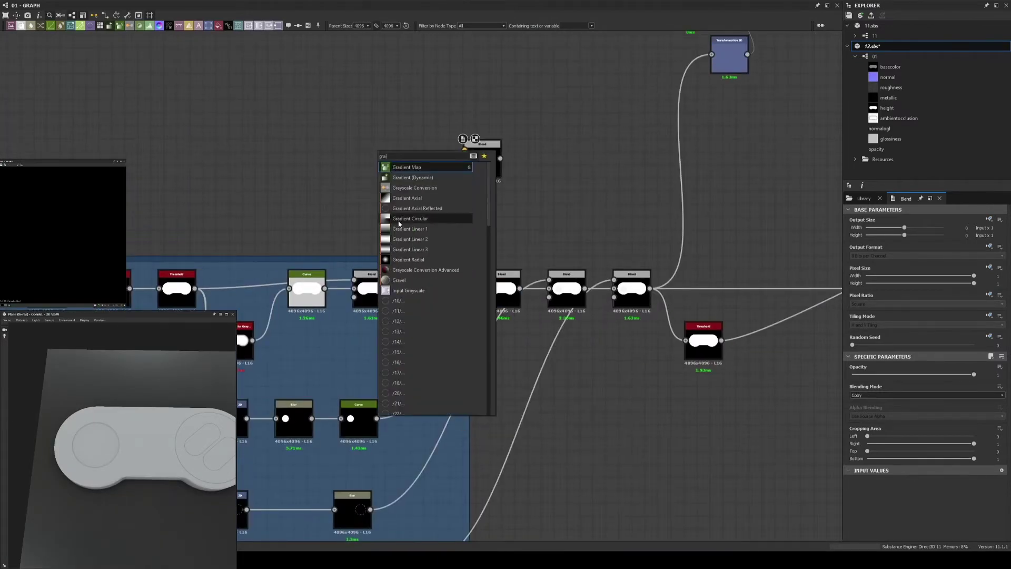
left_click(429, 217)
left_click(925, 395)
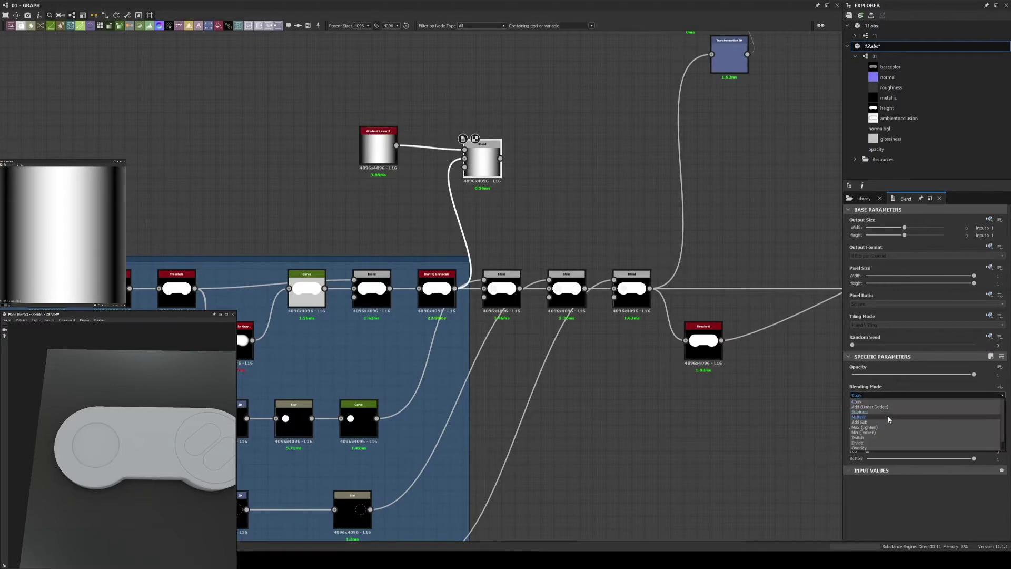
left_click(885, 414)
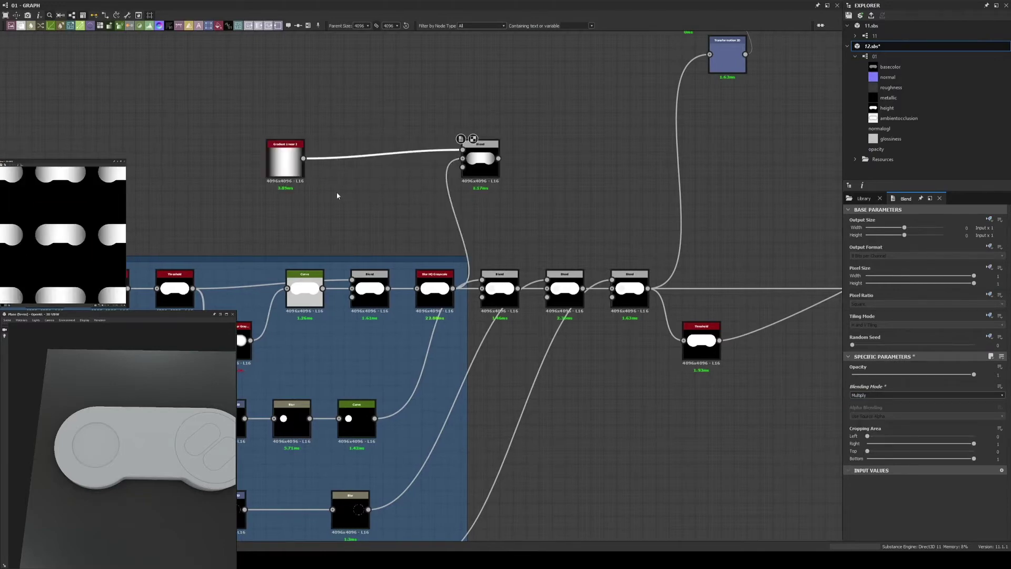
key("ctrl+v")
- Add a Transformation 2D and Levels after that Blend, merging into the height chain with Max (Lighten)
left_click(481, 171)
key("ctrl+v")
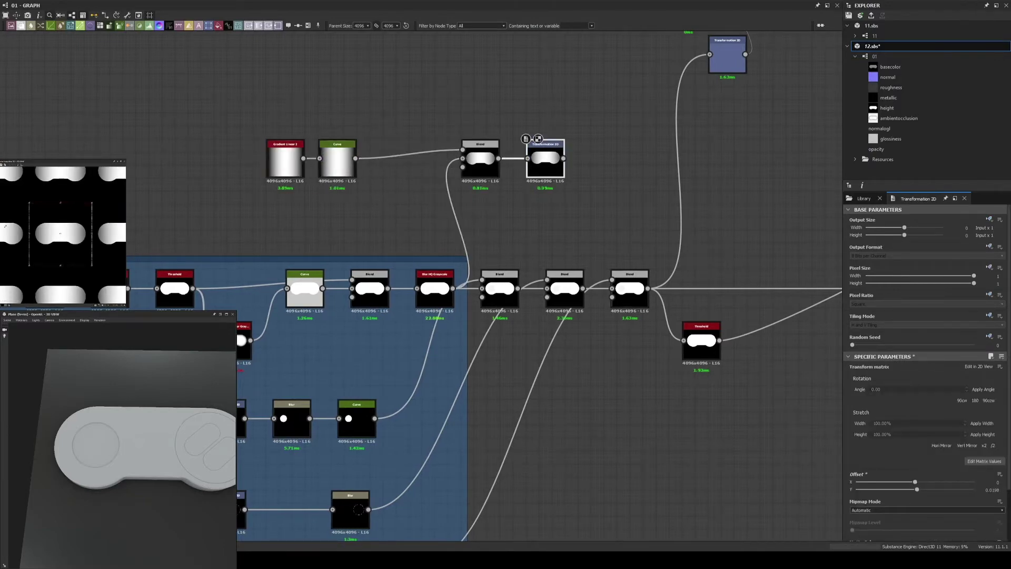
key("ctrl+l")
middle_click_drag(766, 359, 731, 384)
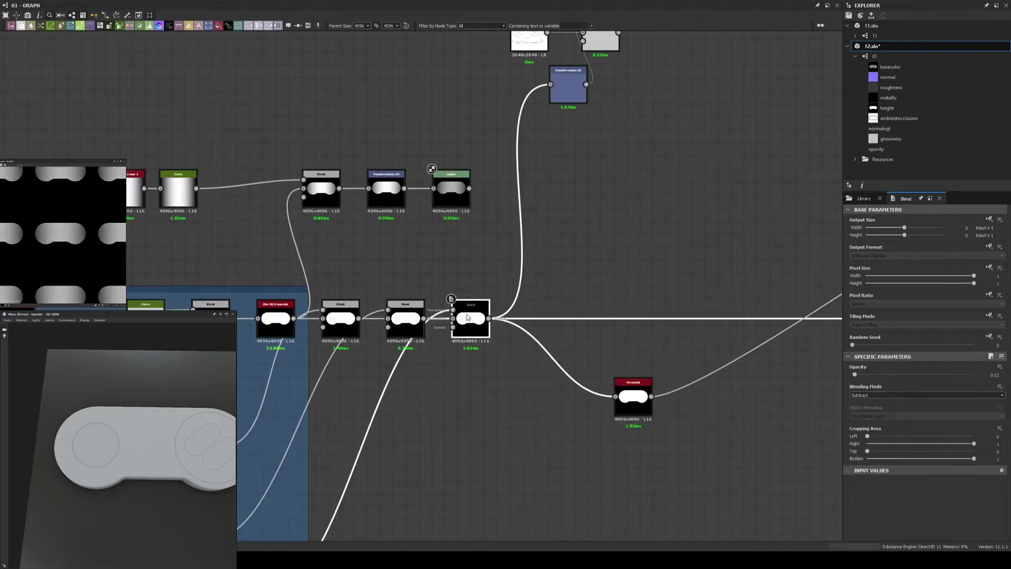
key("ctrl+v")
left_click_drag(500, 224, 548, 346)
scroll(534, 322, "up", 1)
left_click(927, 395)
left_click(870, 429)
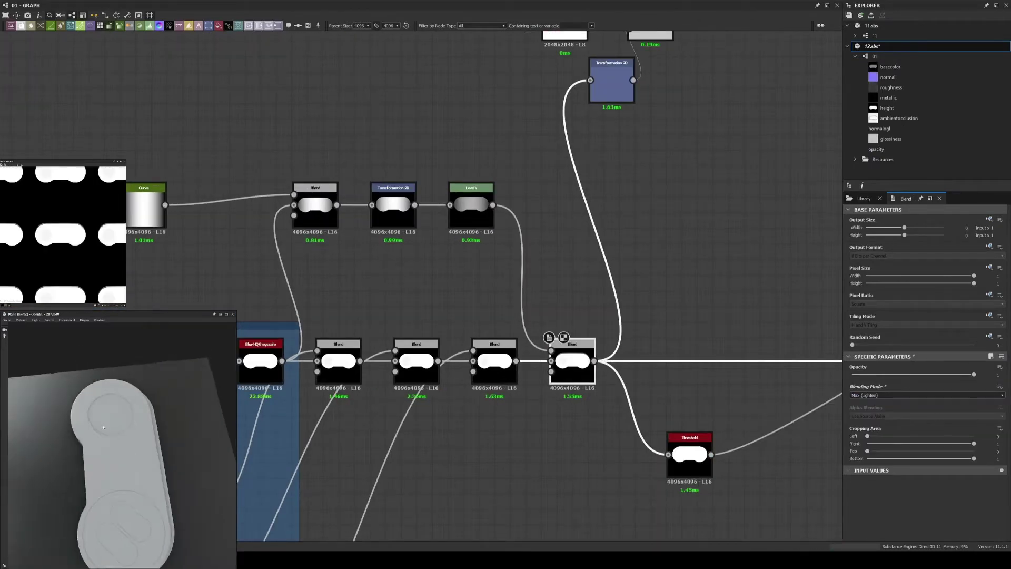
left_click_drag(132, 431, 116, 449)
- Reshape the gradient Curve into a sharper bar and offset it sideways with a new Transformation 2D
left_click(145, 208)
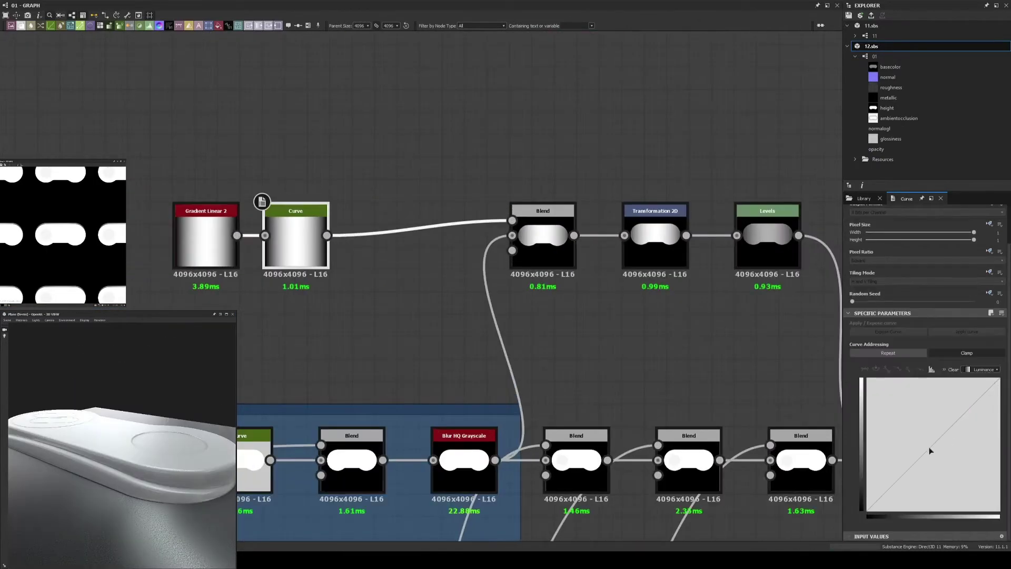
left_click_drag(928, 447, 905, 444)
key("ctrl+v")
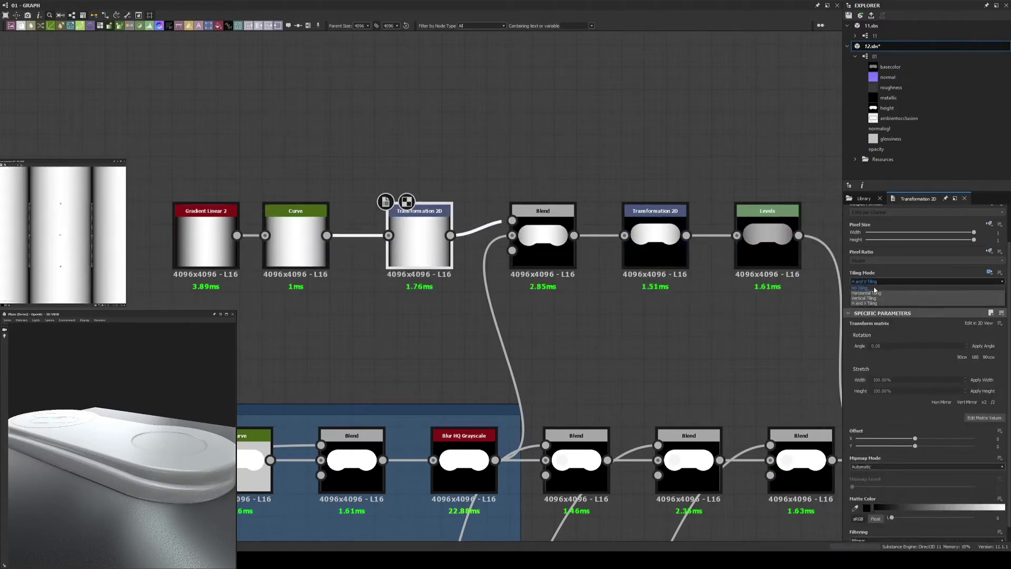
left_click_drag(60, 235, 54, 243)
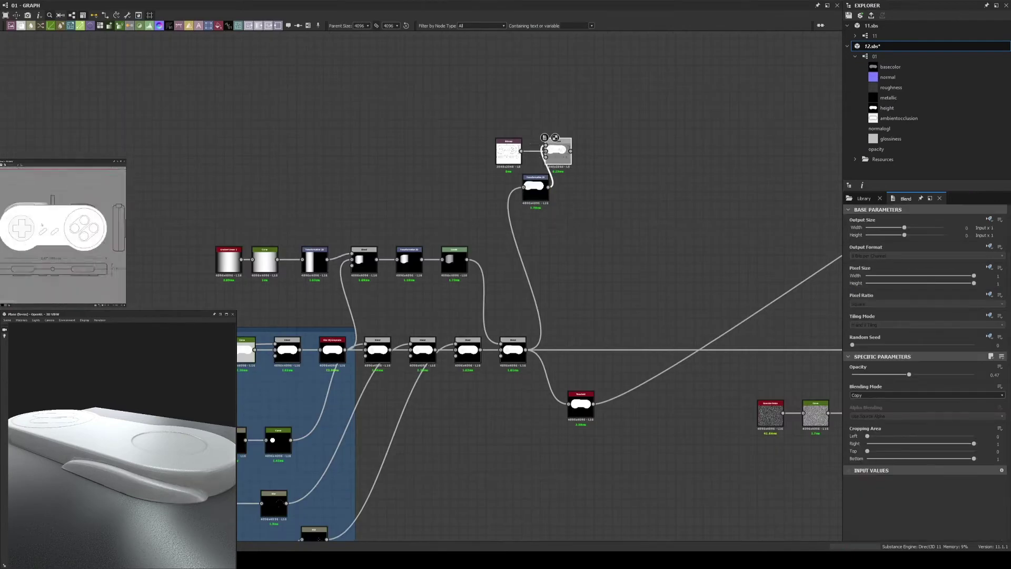
left_click_drag(55, 235, 43, 235)
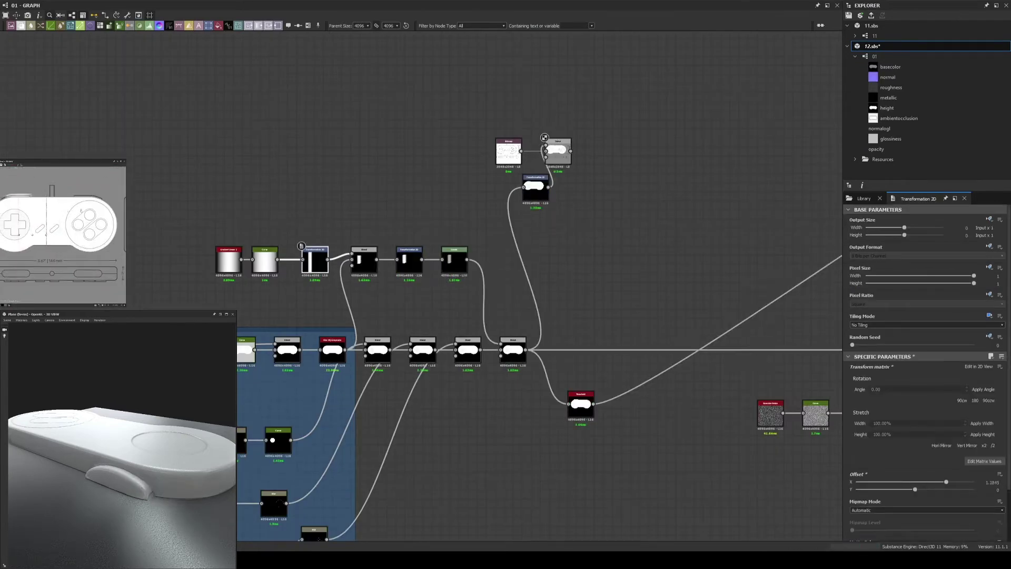
scroll(51, 213, "up", 3)
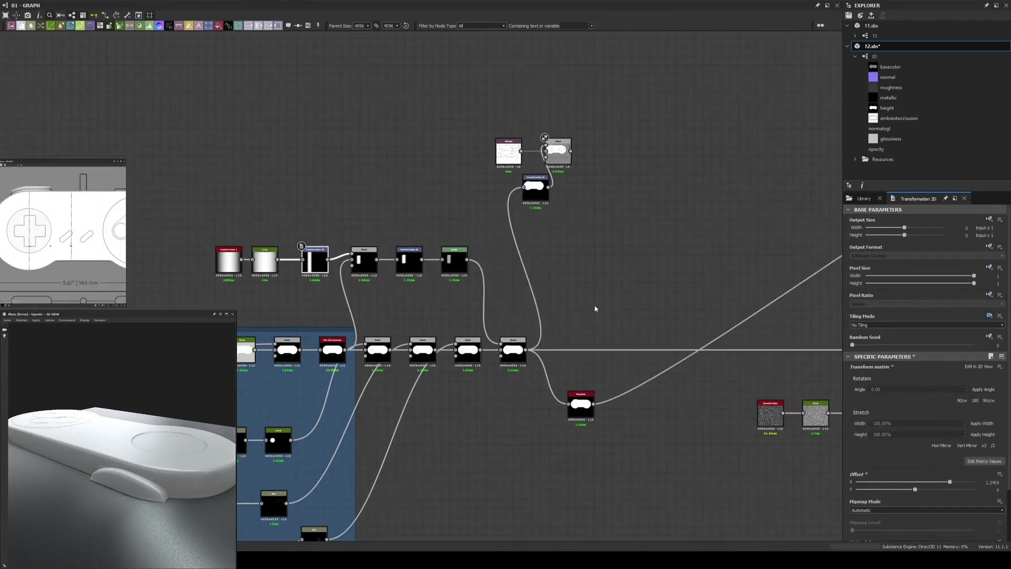
left_click(264, 259)
scroll(268, 258, "up", 2)
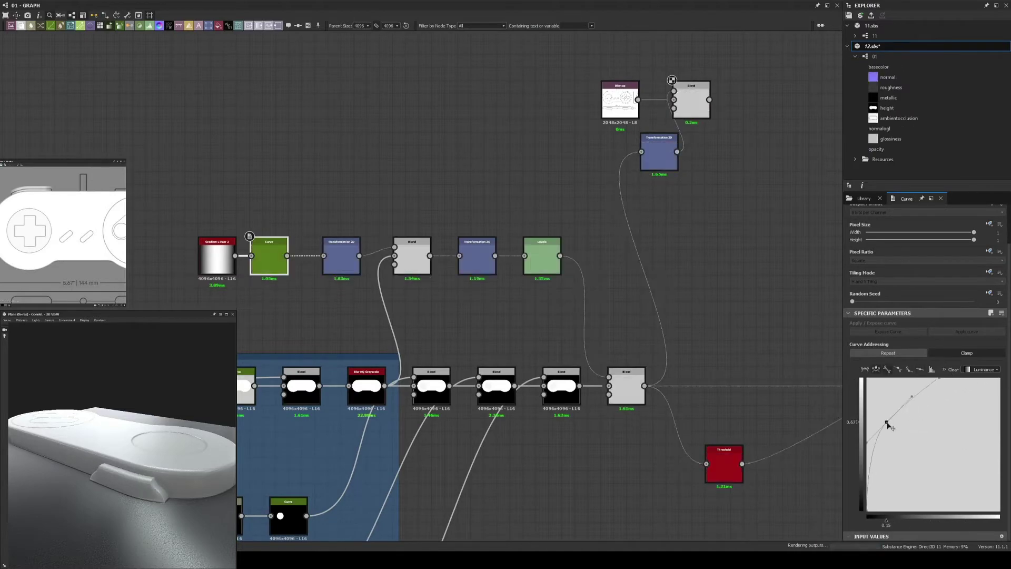
mouse_move(879, 412)
left_mouse_down()
mouse_move(894, 401)
mouse_move(850, 369)
left_mouse_up()
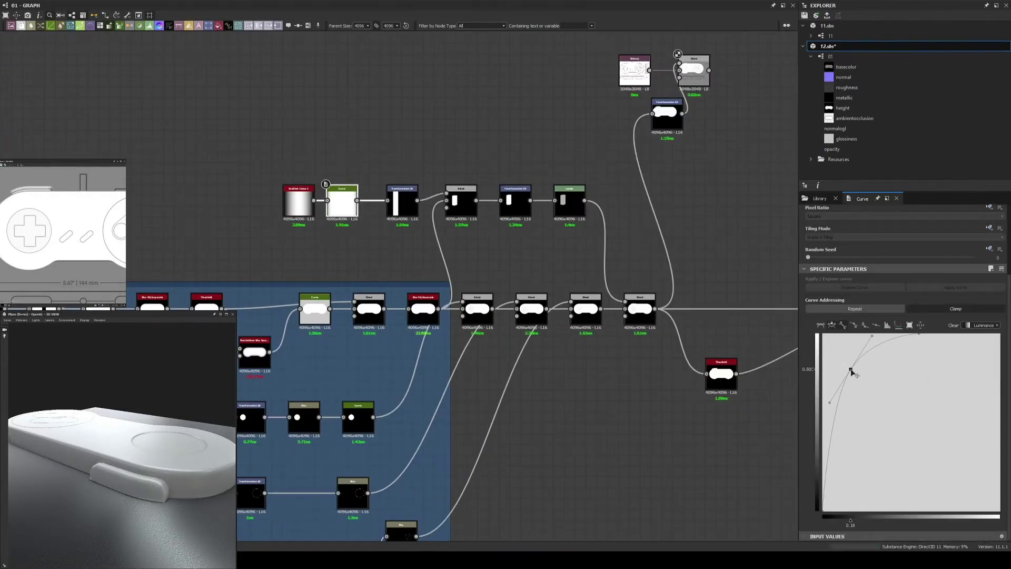
scroll(586, 250, "up", 2)
left_click(630, 206)
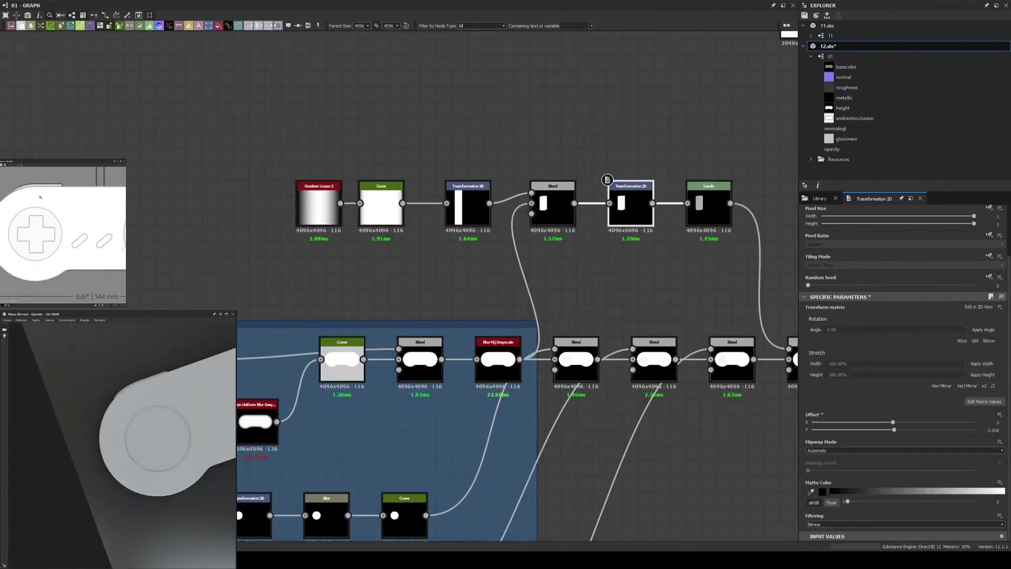
- Insert a Blur HQ Grayscale node that feeds the bar's Blend
middle_click_drag(776, 222, 684, 221)
key("space")
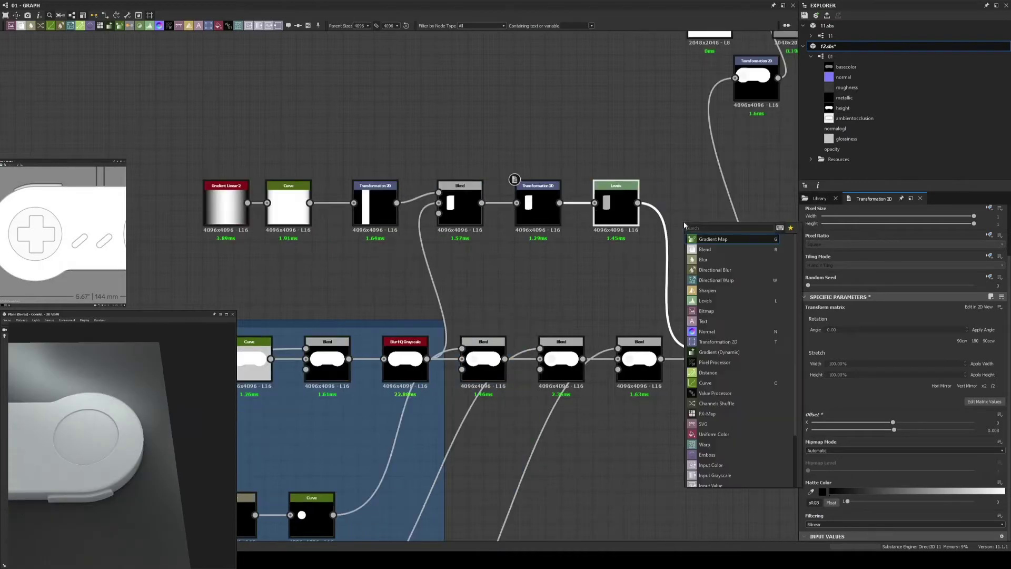
key("Down")
key("Return")
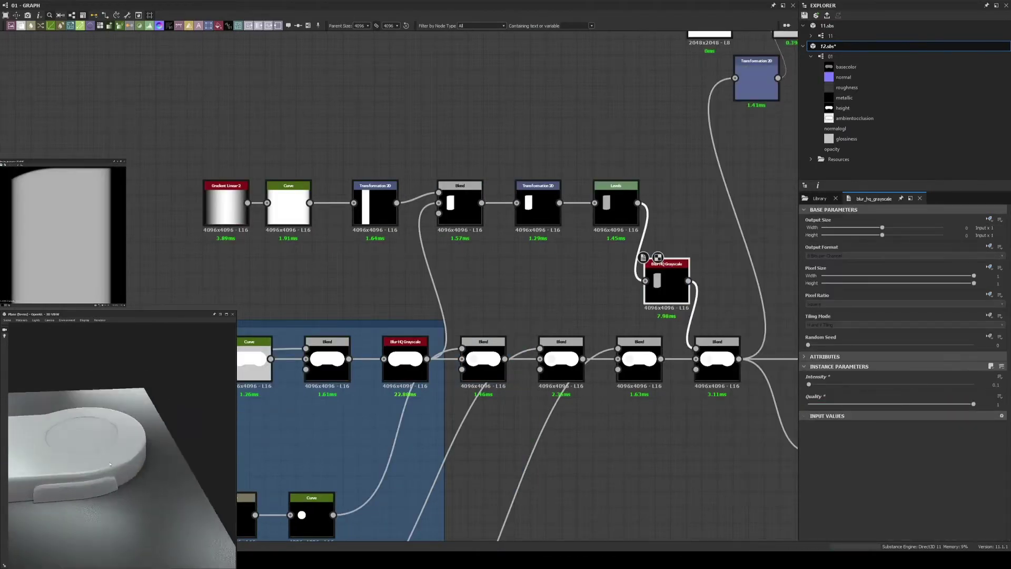
scroll(996, 385, "down", 8)
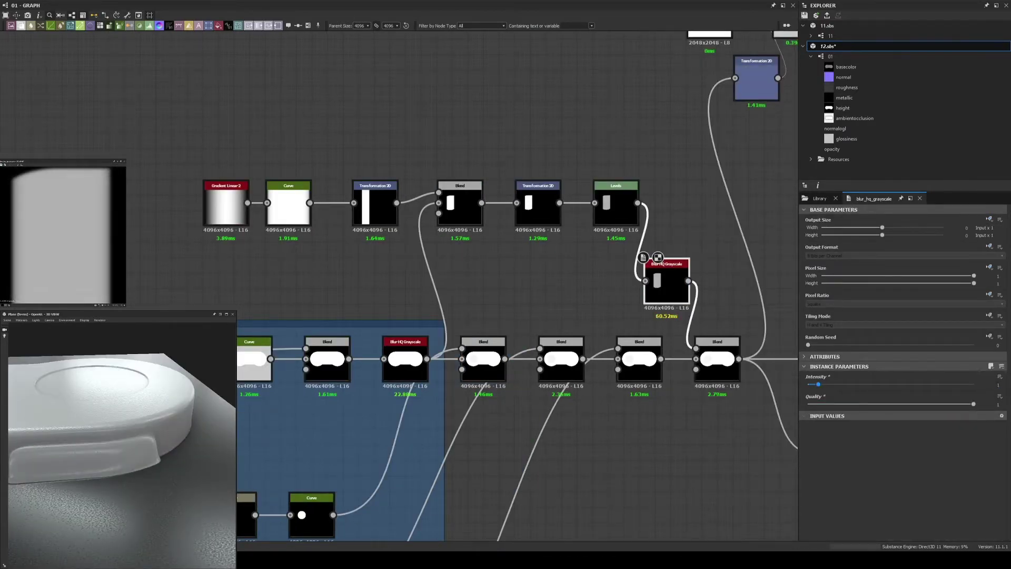
scroll(997, 385, "down", 2)
key("space")
type("blu")
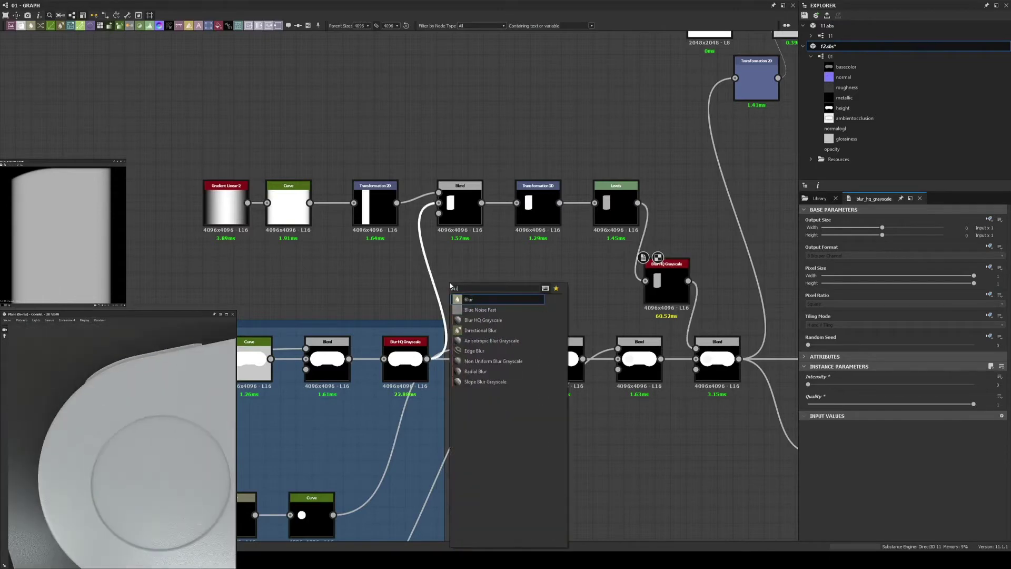
key("Down")
key("Return")
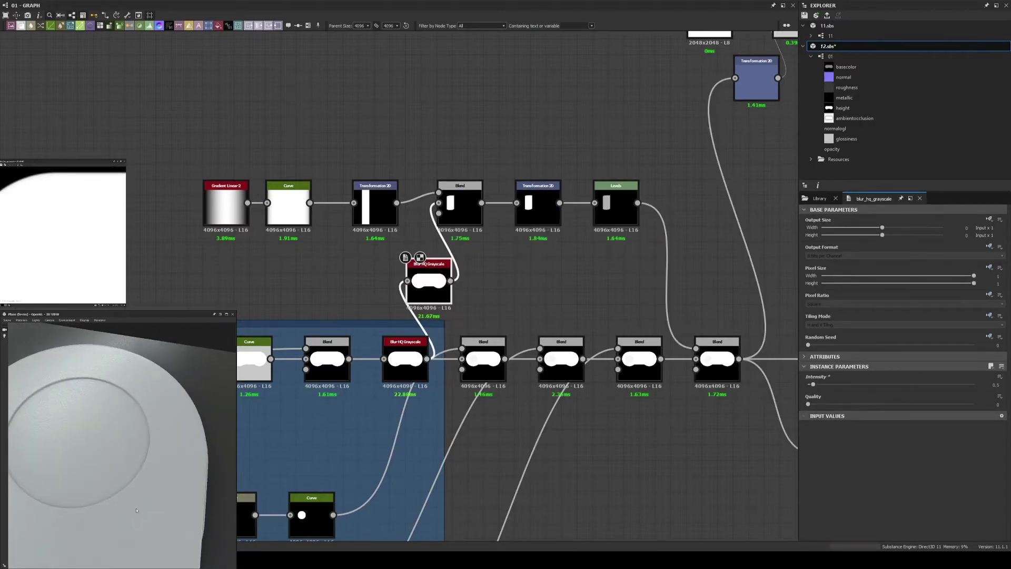
- Shift the offset of the second Transformation 2D node
left_click(551, 210)
middle_click_drag(551, 211, 414, 279)
double_click(415, 280)
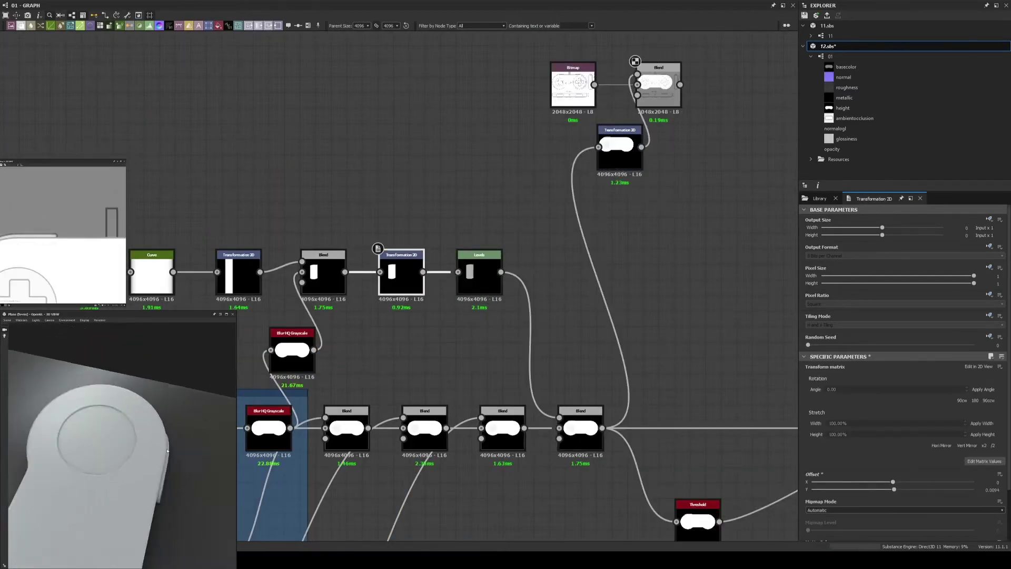
left_click_drag(113, 456, 119, 400)
- Reshape the bar's Curve into a steep, rounded profile and preview the Blur HQ Grayscale
middle_click_drag(152, 271, 314, 218)
double_click(315, 218)
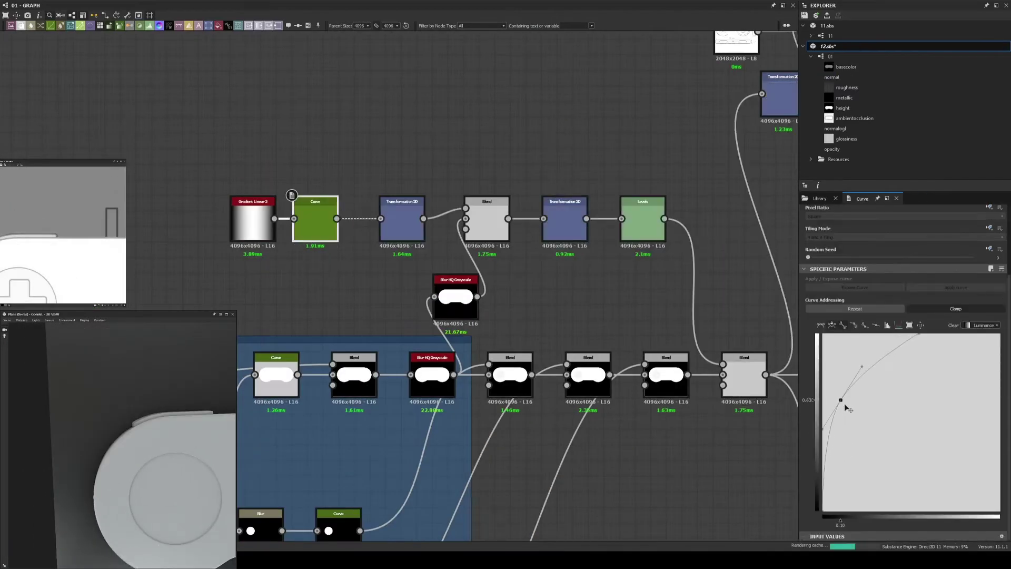
left_click_drag(844, 404, 860, 402)
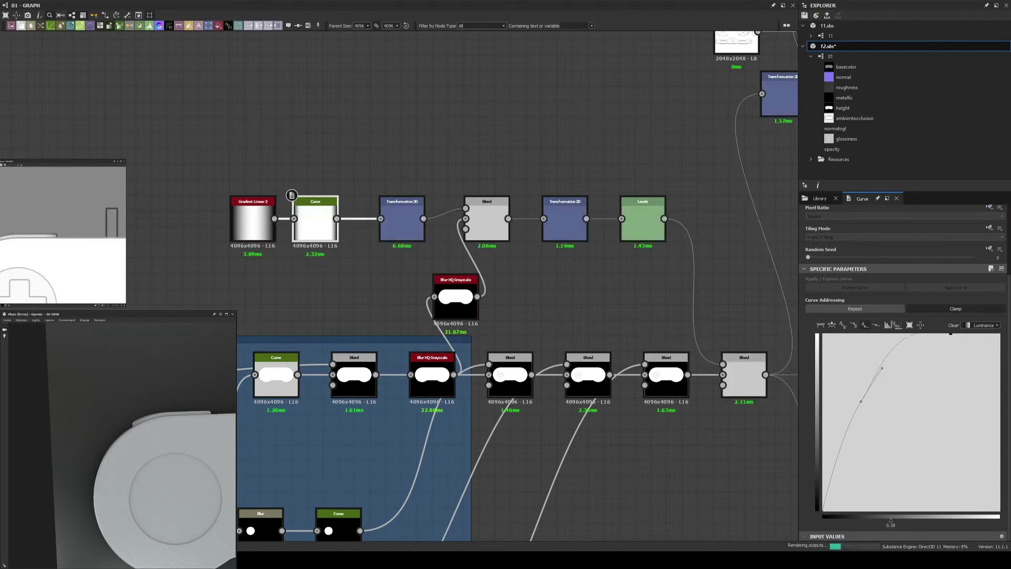
left_click_drag(105, 437, 130, 470)
left_click_drag(860, 401, 832, 384)
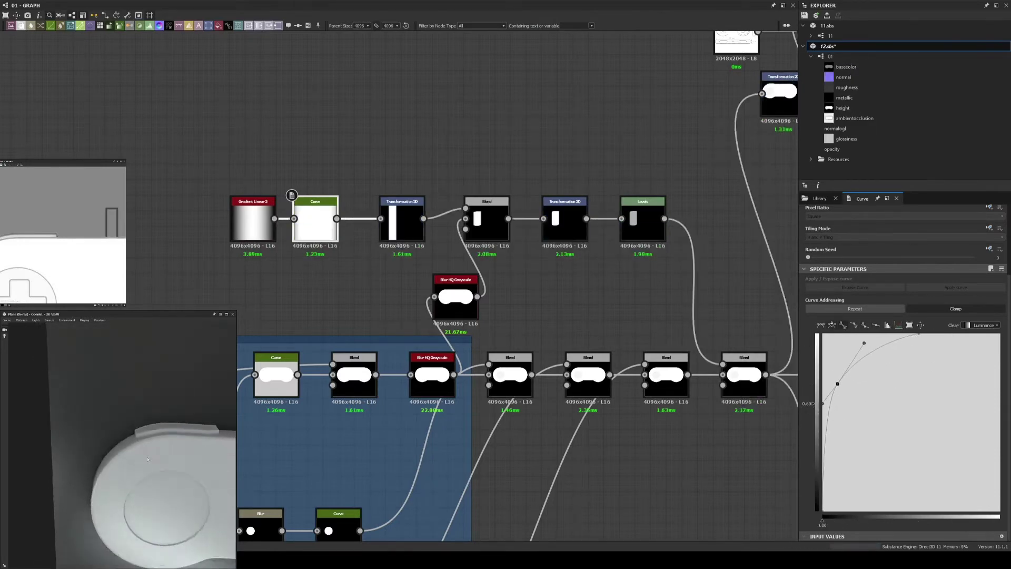
middle_click_drag(293, 199, 175, 143)
scroll(338, 247, "up", 2)
double_click(177, 197)
- Set the blur intensity to 0.5 and insert Mirror Grayscale between Levels and Blend
left_click_drag(110, 495, 137, 464)
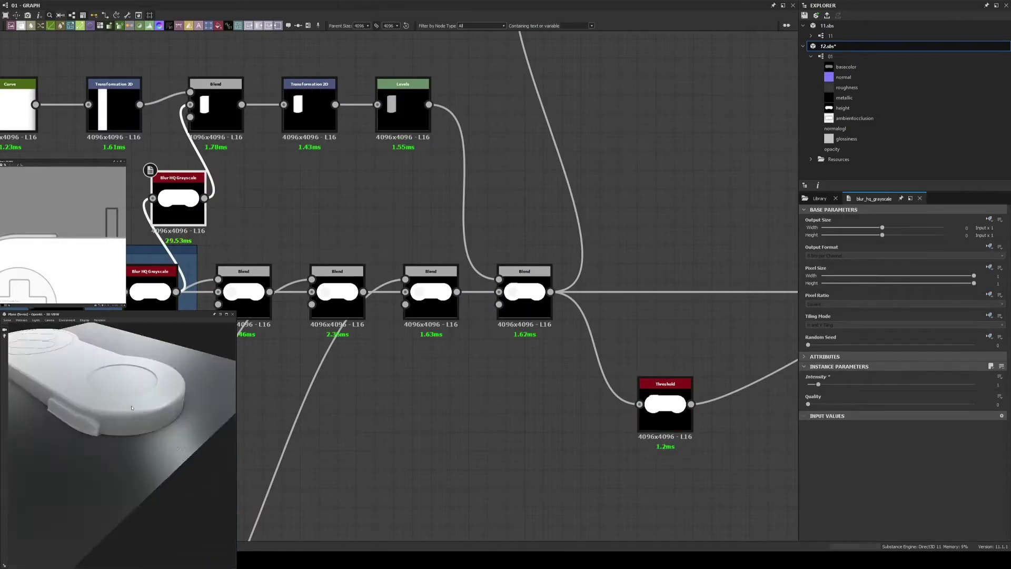
middle_click_drag(434, 181, 411, 227)
key("space")
type("mirror")
key("Return")
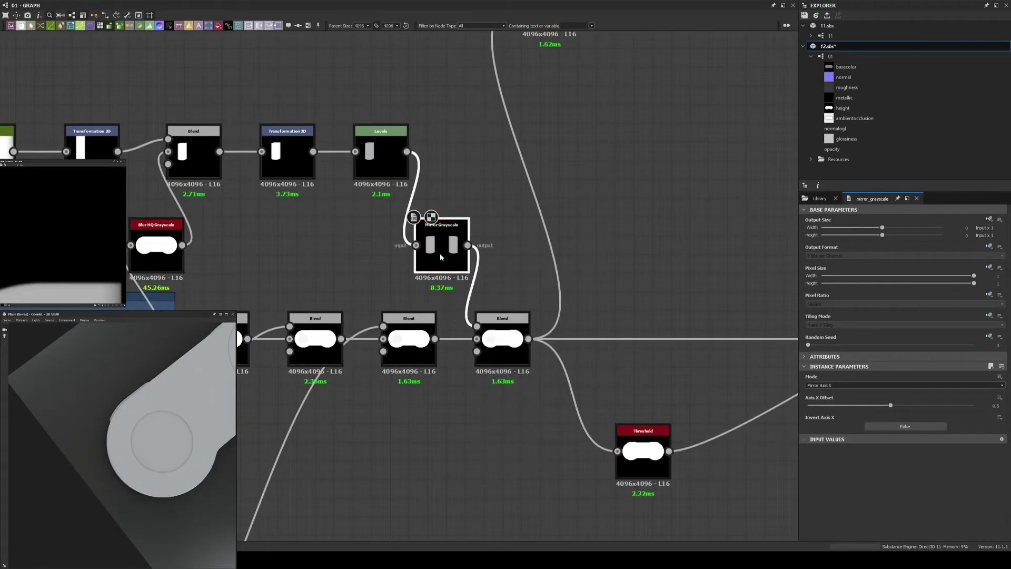
left_click_drag(440, 253, 456, 153)
- Lower the Levels white point slightly and tweak a point on the Curve
left_click(381, 153)
left_click_drag(963, 462, 956, 461)
middle_click_drag(152, 152, 434, 225)
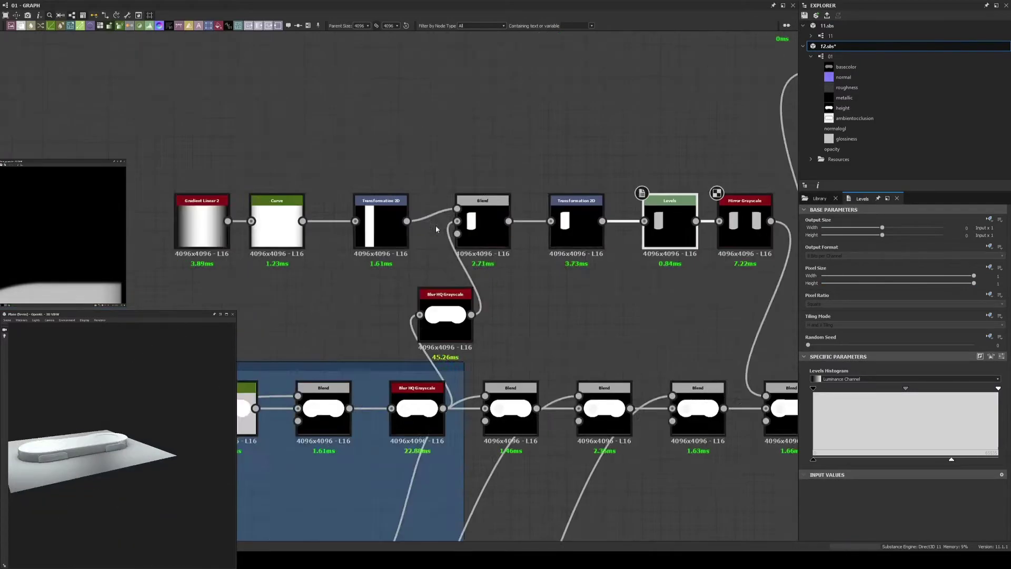
scroll(398, 219, "up", 3)
left_click(190, 231)
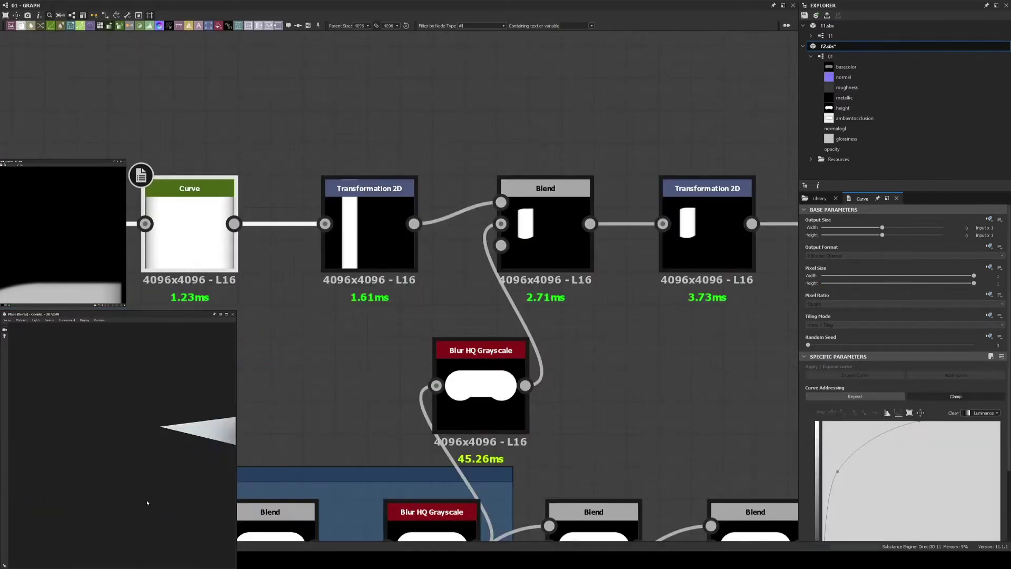
left_click_drag(838, 436, 831, 459)
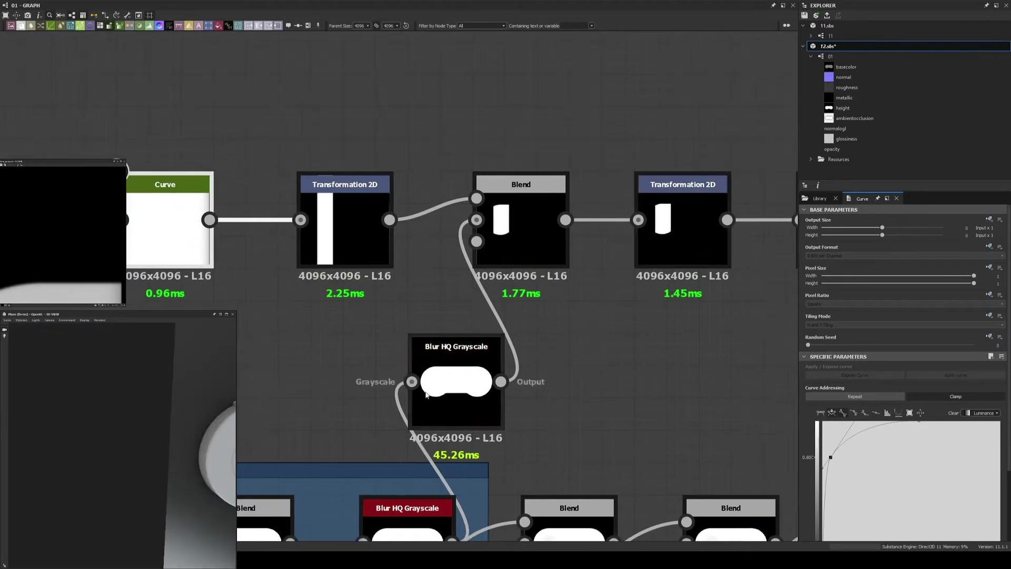
- Try a Blur between the Transformation 2D and Blend, then undo it
left_click(516, 216)
middle_click_drag(516, 216, 616, 233)
key("space")
type("blur")
key("Return")
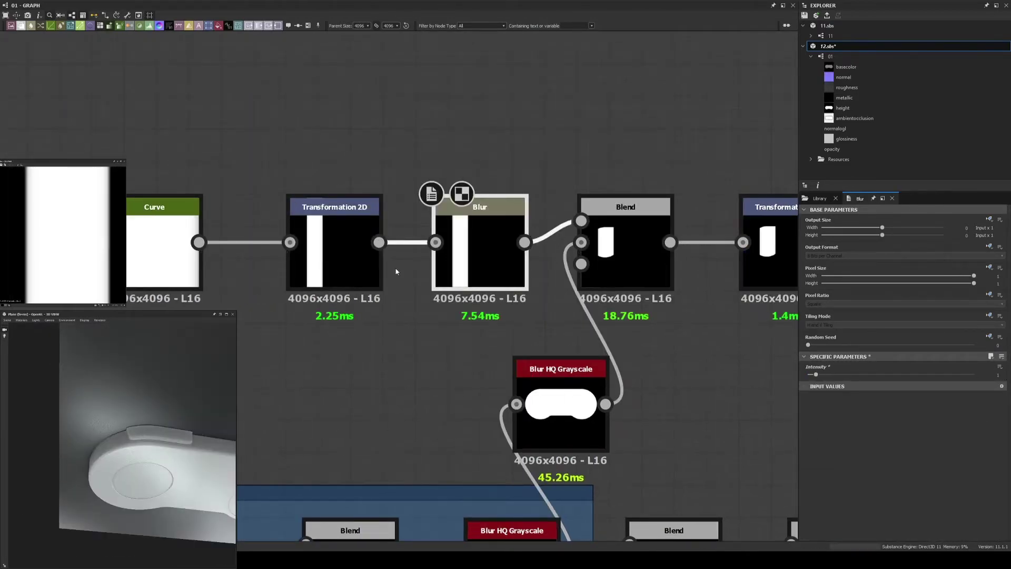
key("ctrl+z")
left_click_drag(124, 448, 158, 400)
scroll(169, 428, "down", 5)
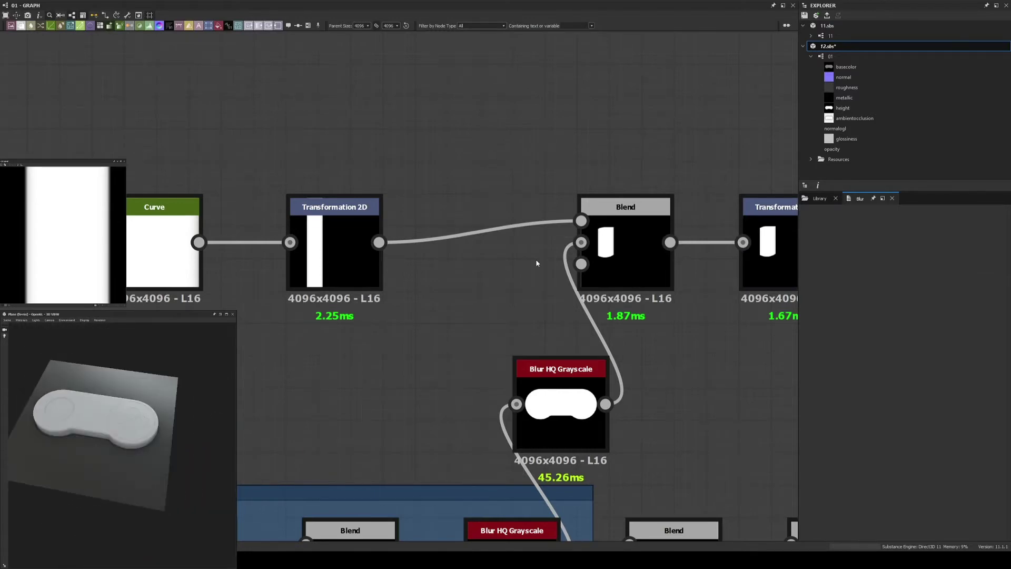
- Save 12.sbs and zoom out to review the whole graph and controller preview
key("ctrl+s")
scroll(537, 263, "down", 5)
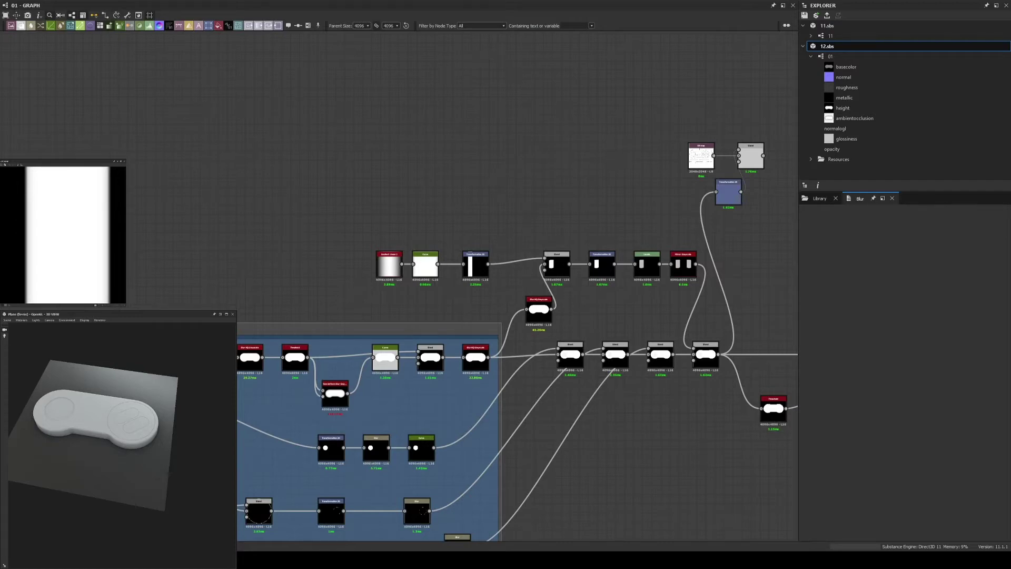
scroll(423, 272, "down", 3)
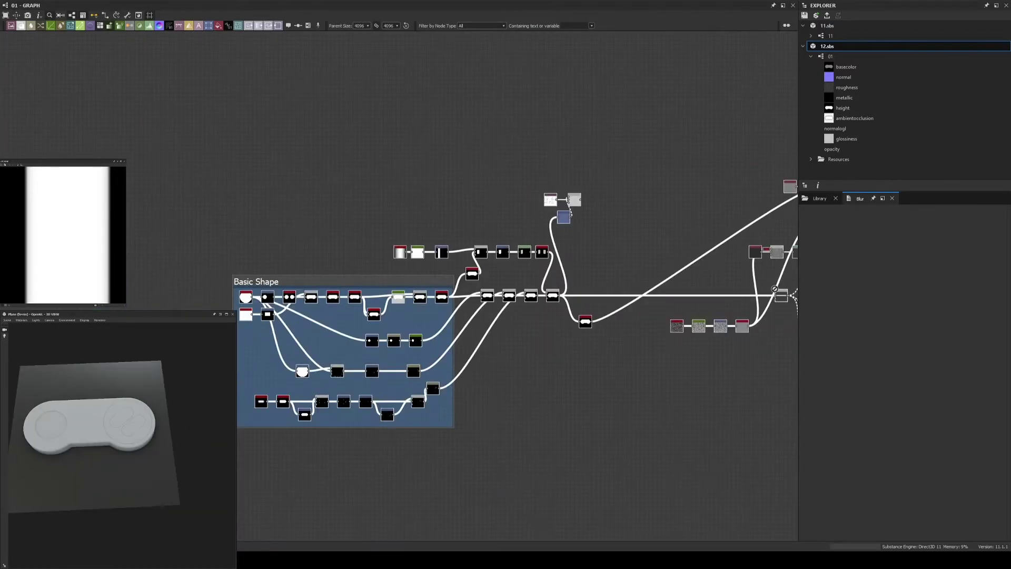
scroll(145, 417, "up", 5)
scroll(120, 382, "up", 2)
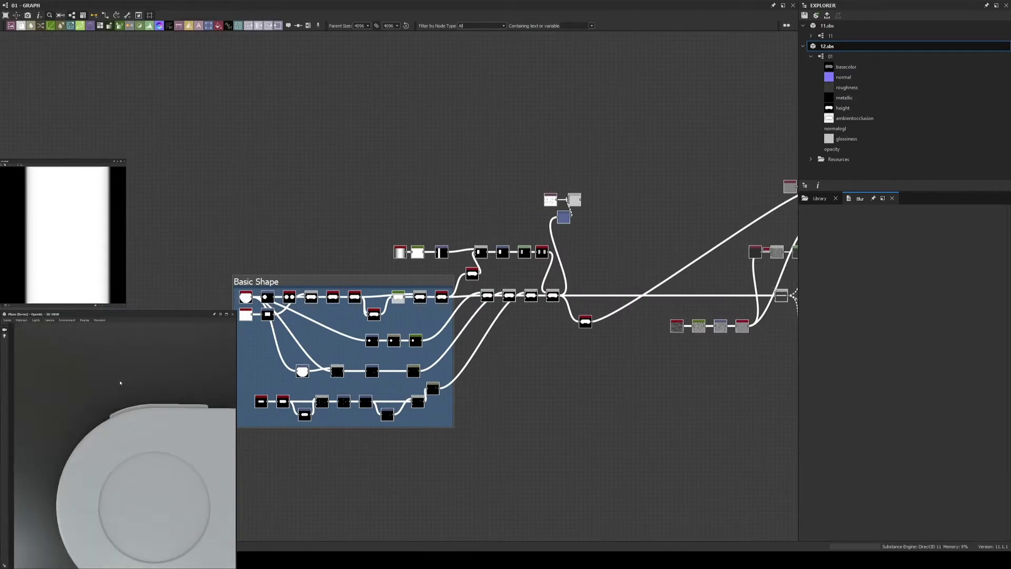
scroll(545, 287, "up", 5)
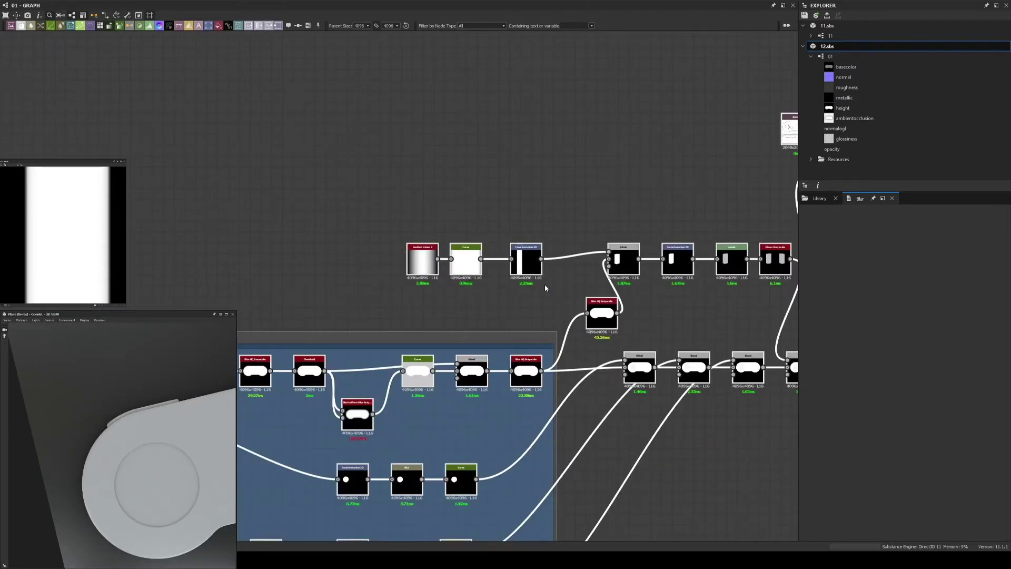
middle_click_drag(545, 287, 320, 189)
scroll(320, 189, "down", 2)
scroll(366, 215, "down", 3)
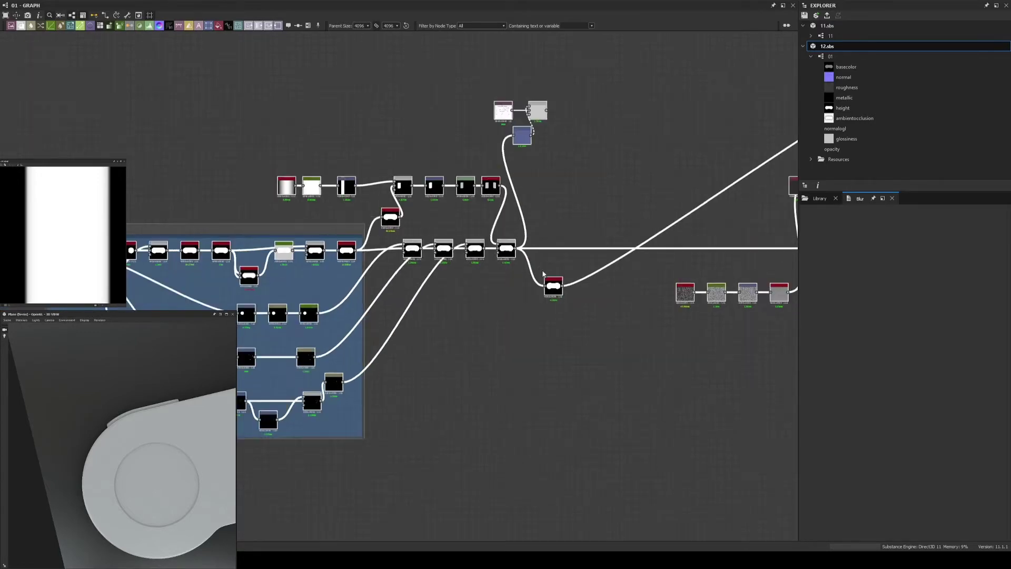
scroll(121, 447, "down", 3)
scroll(453, 354, "up", 1)
middle_click_drag(406, 429, 495, 392)
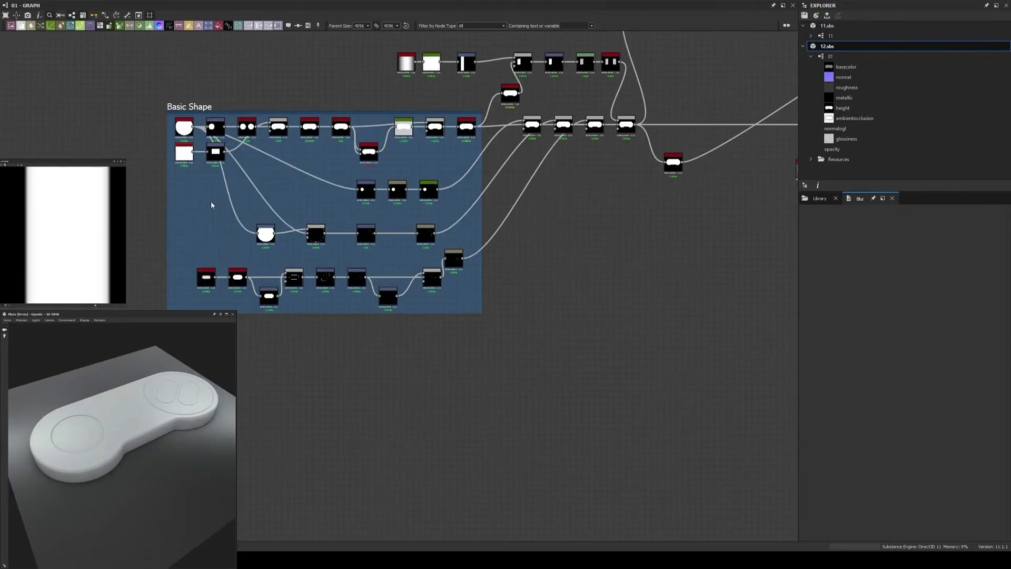
- Max-blend the bar with a 90°-rotated copy, then blur and threshold it into a crisp cross
left_click(246, 388)
scroll(274, 390, "up", 3)
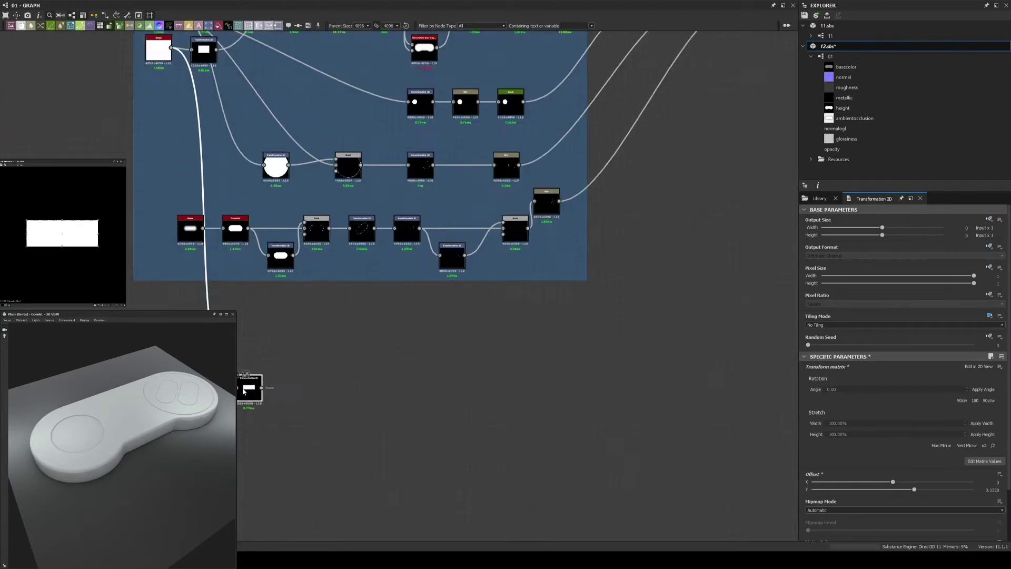
scroll(332, 391, "up", 1)
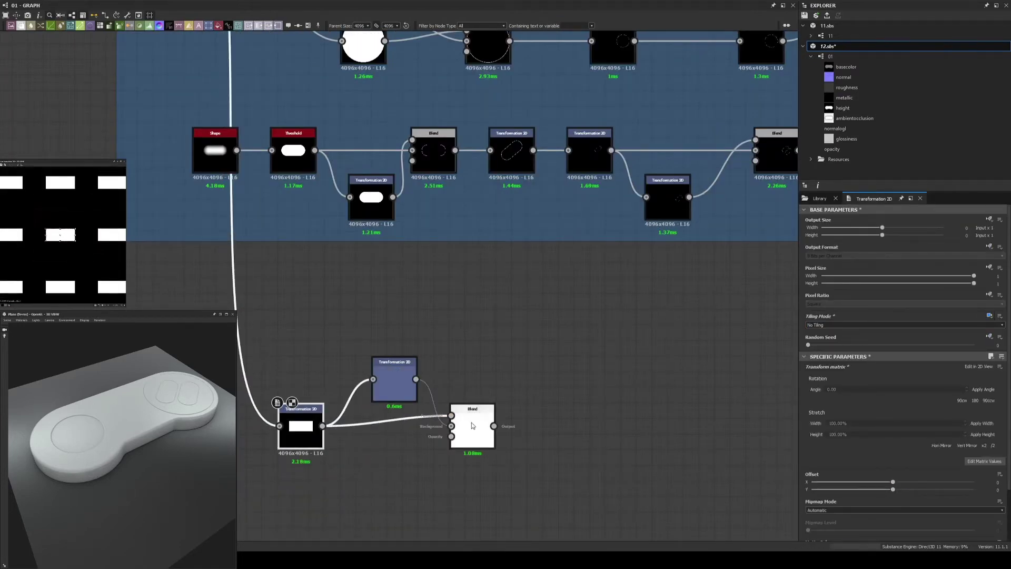
double_click(472, 425)
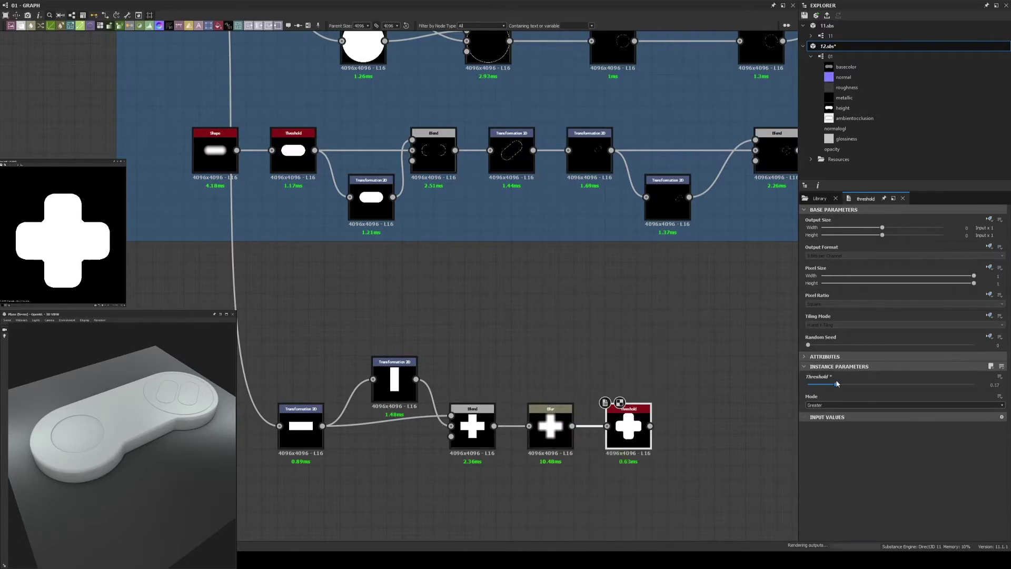
left_click_drag(811, 385, 814, 385)
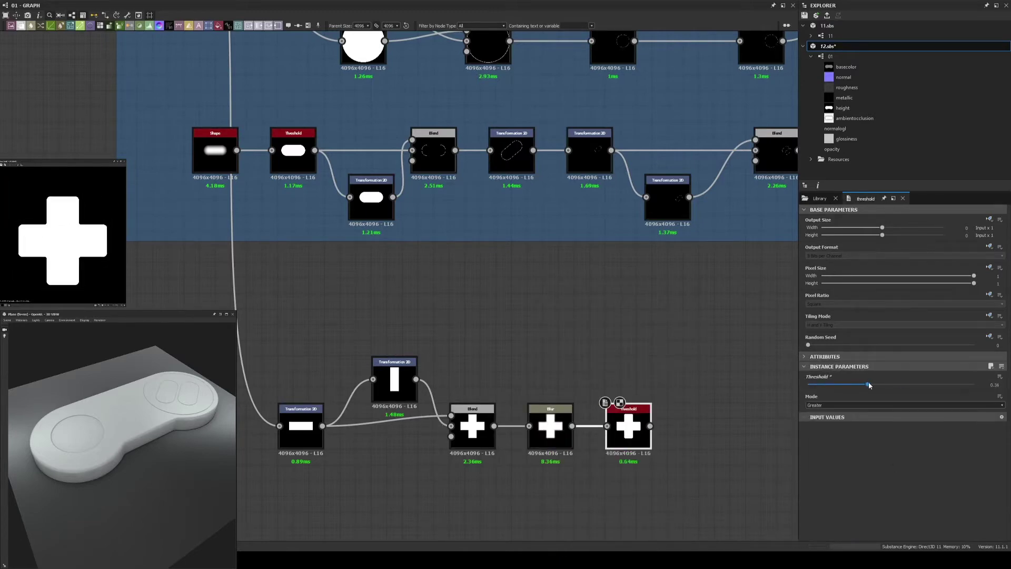
scroll(598, 320, "down", 5)
- Add a Transformation 2D after the Threshold and Subtract the cross from the height chain
scroll(481, 282, "down", 4)
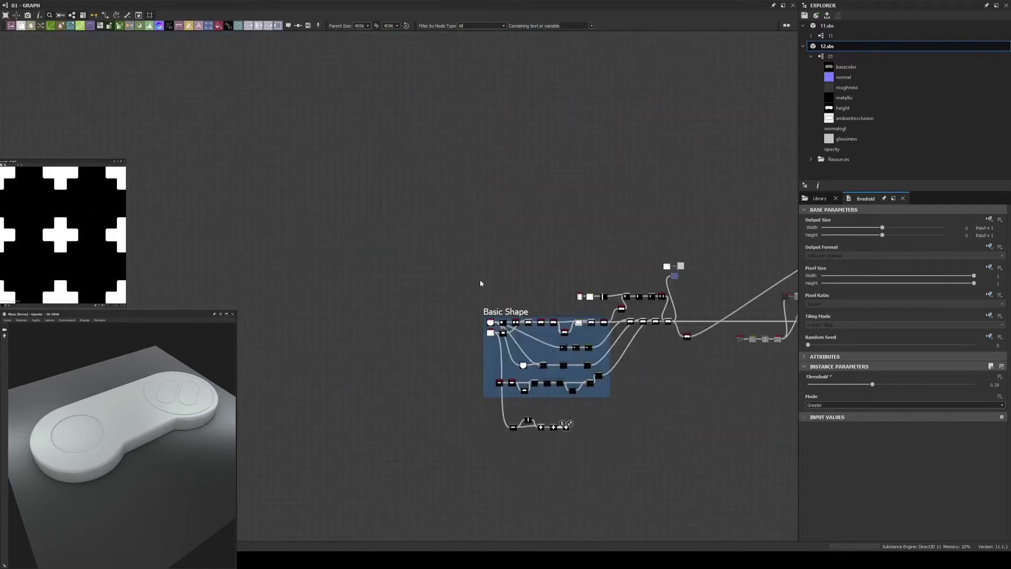
scroll(614, 421, "up", 4)
scroll(582, 428, "up", 2)
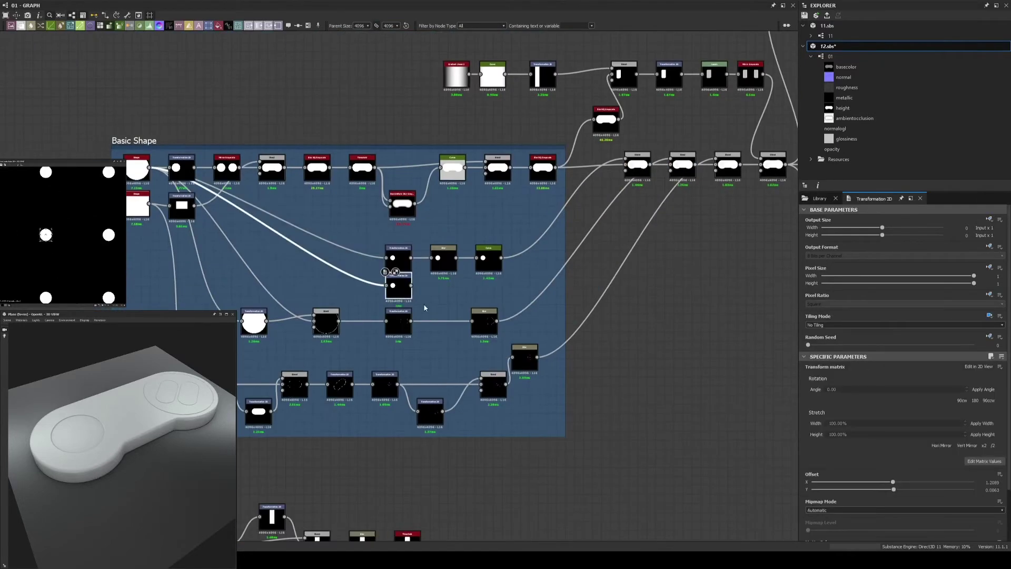
key("ctrl+v")
left_click_drag(459, 477, 362, 129)
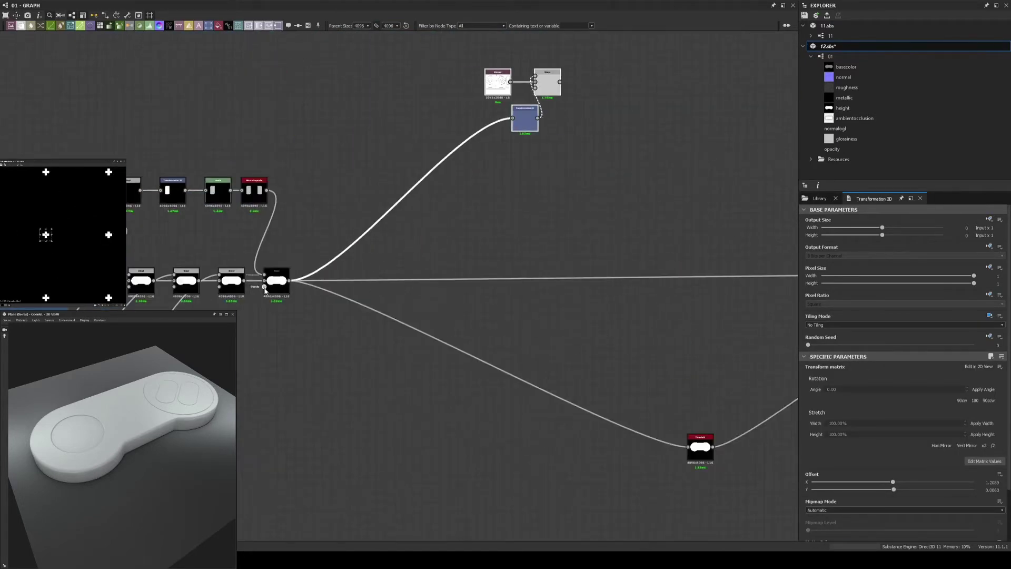
middle_click_drag(342, 321, 368, 302)
scroll(441, 264, "down", 2)
left_click(821, 395)
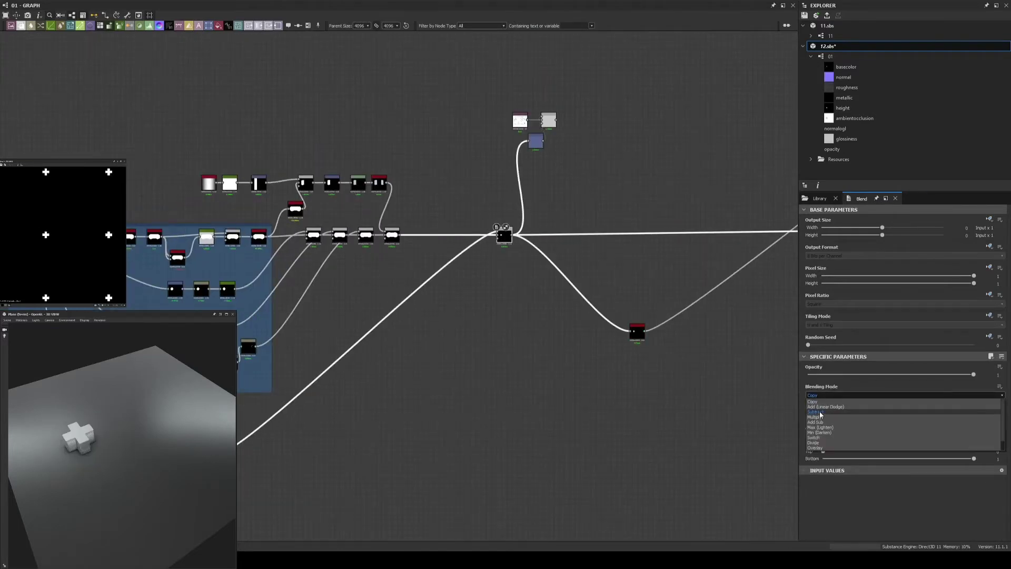
left_click(820, 415)
- Adjust the cross transform's placement and save the file
left_click(541, 112)
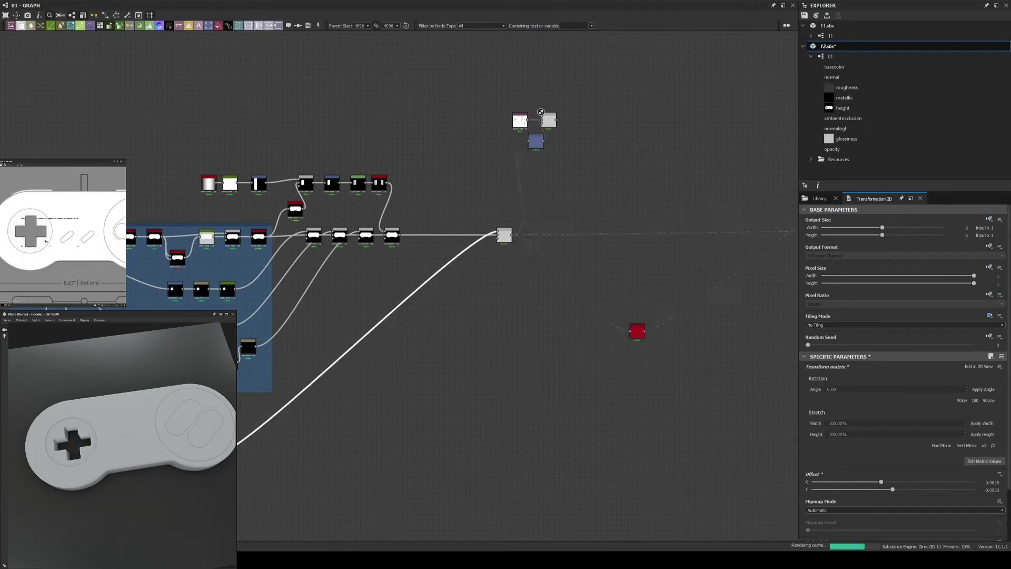
key("ctrl+s")
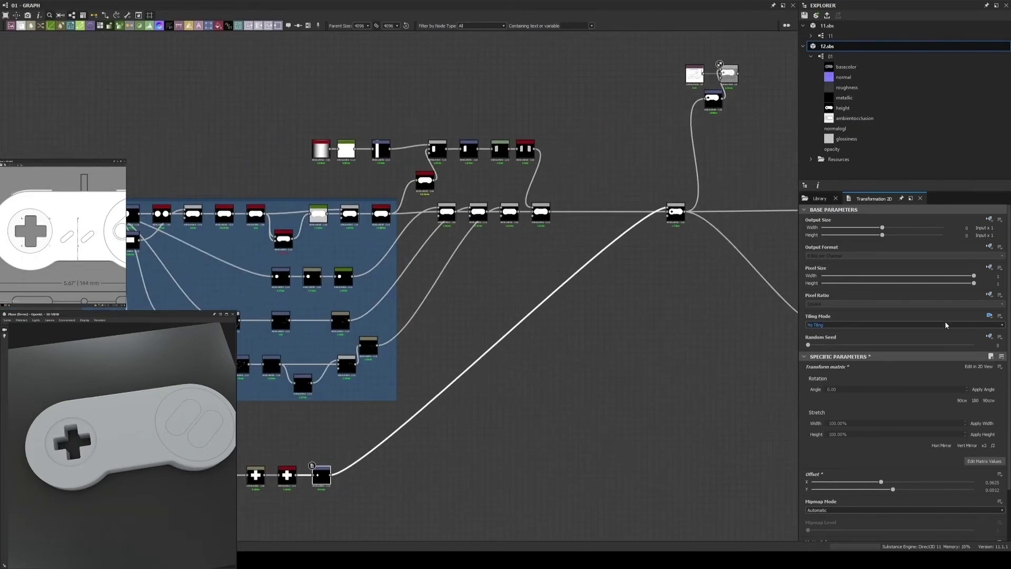
scroll(121, 437, "up", 3)
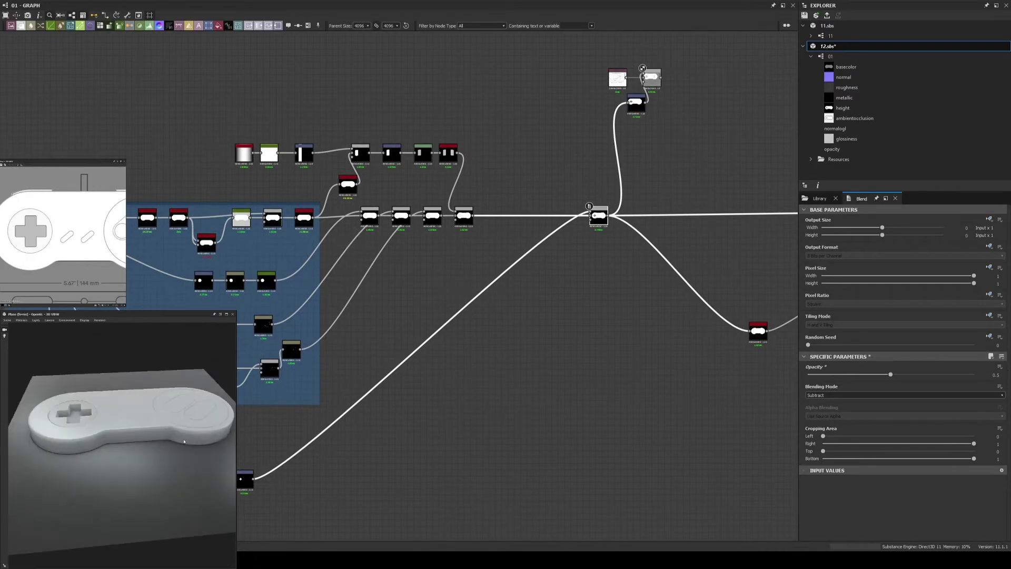
scroll(121, 437, "up", 3)
scroll(498, 324, "up", 3)
scroll(485, 326, "up", 2)
- Add a Blur node after the cross Transformation 2D
key("space")
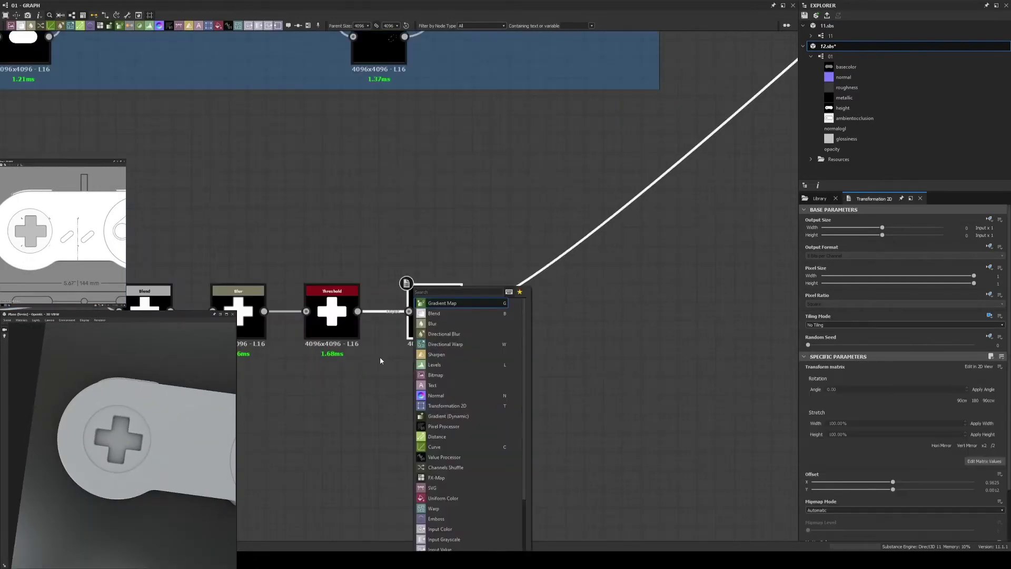
type("blur")
key("Return")
mouse_move(100, 474)
left_mouse_down()
mouse_move(99, 438)
mouse_move(108, 463)
left_mouse_up()
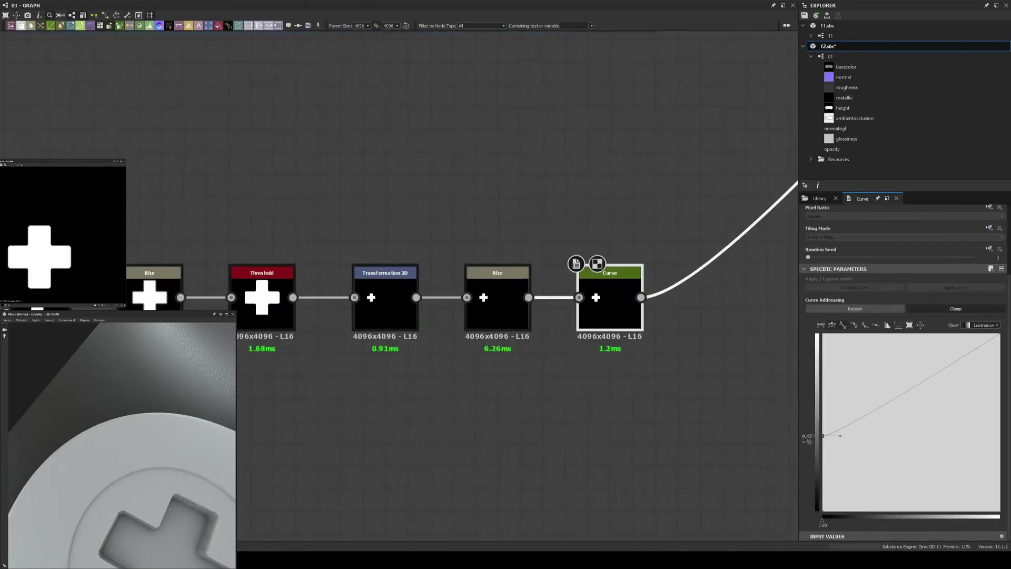
- Drag the cross Curve's points into a steep exponential profile for crisp recess walls
left_click_drag(806, 438, 806, 429)
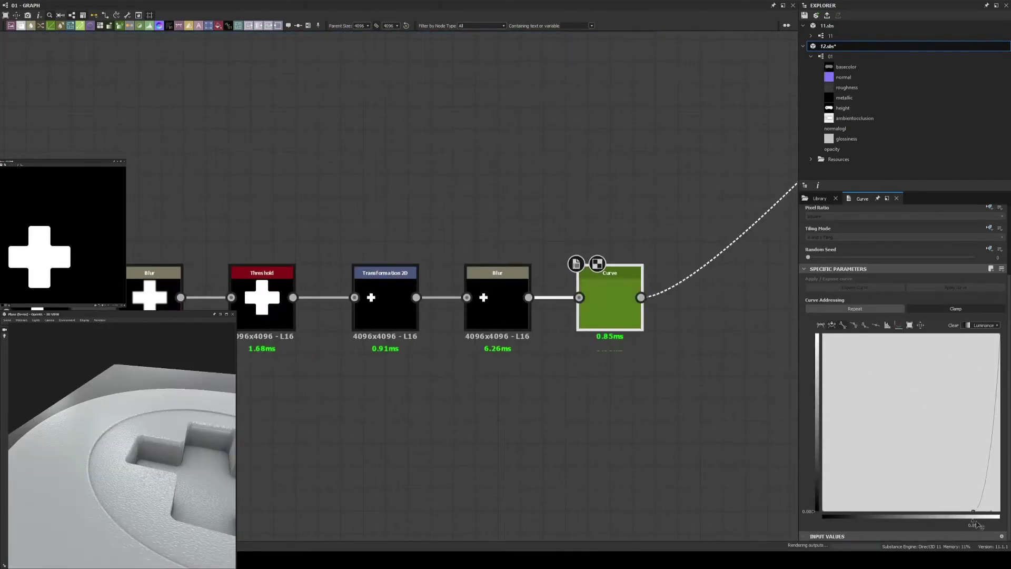
left_click_drag(995, 525, 879, 421)
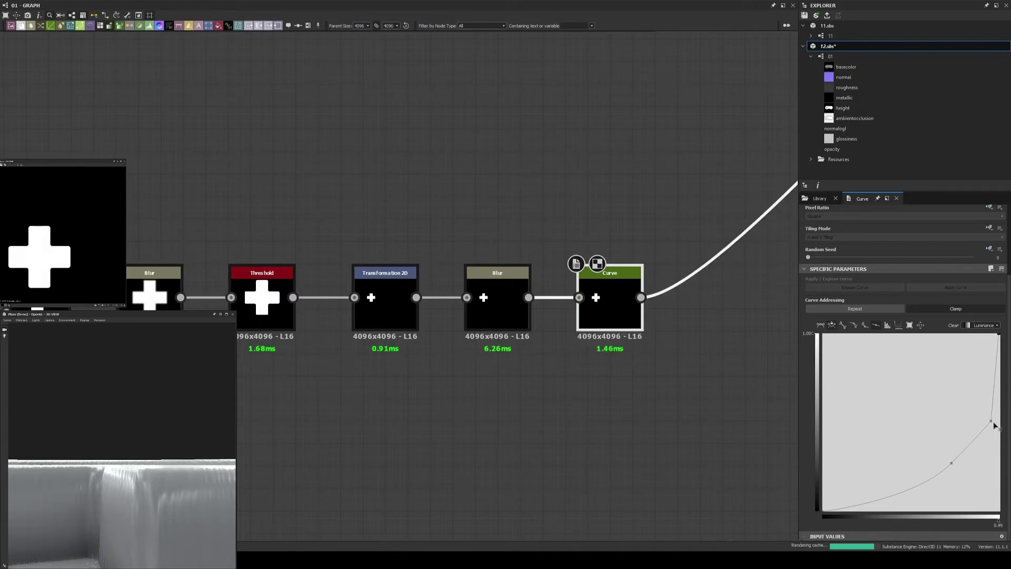
left_click_drag(957, 485, 979, 488)
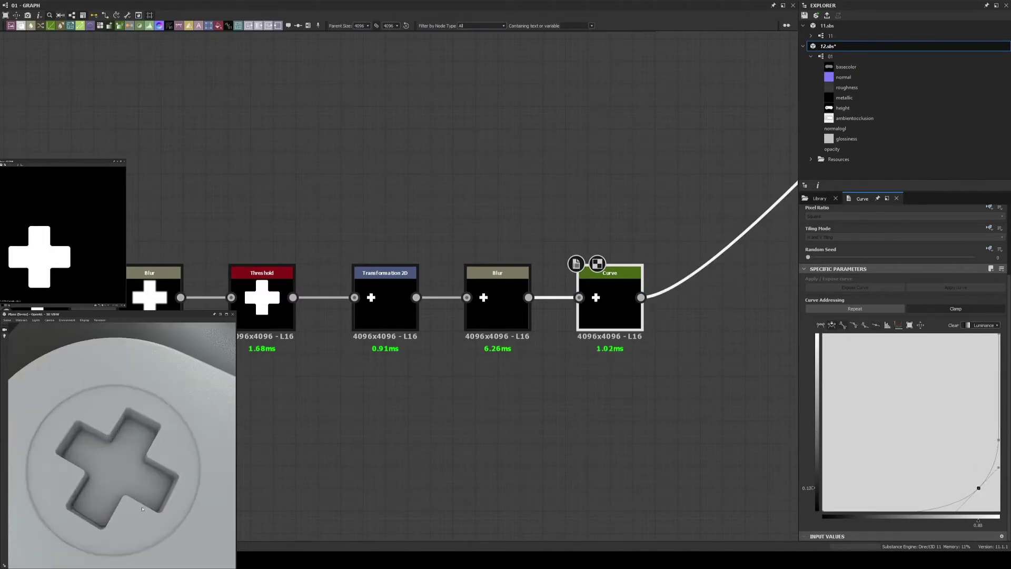
scroll(709, 403, "down", 3)
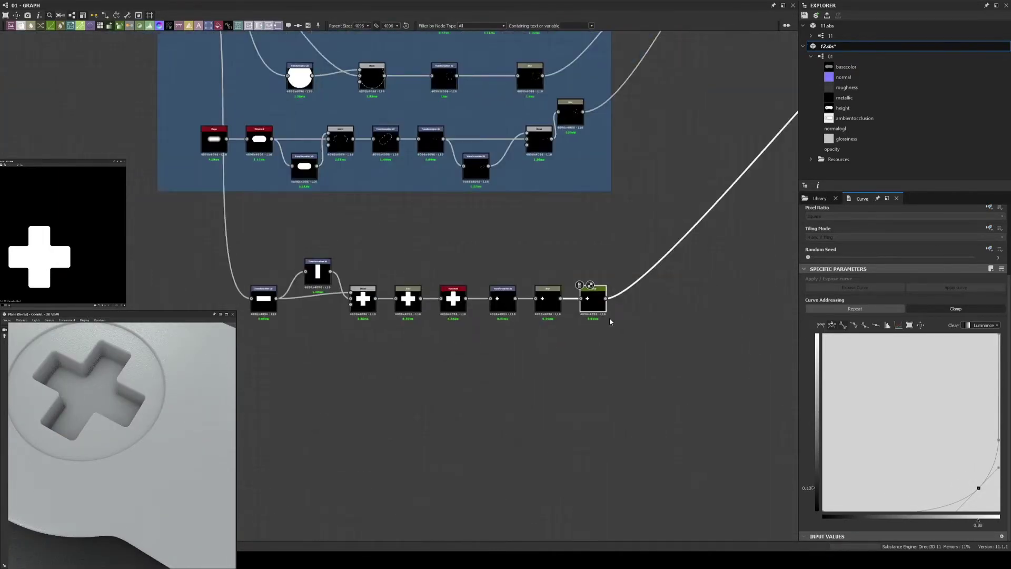
- Branch a Blur off the cross Transformation 2D, followed by a Threshold
scroll(609, 317, "up", 2)
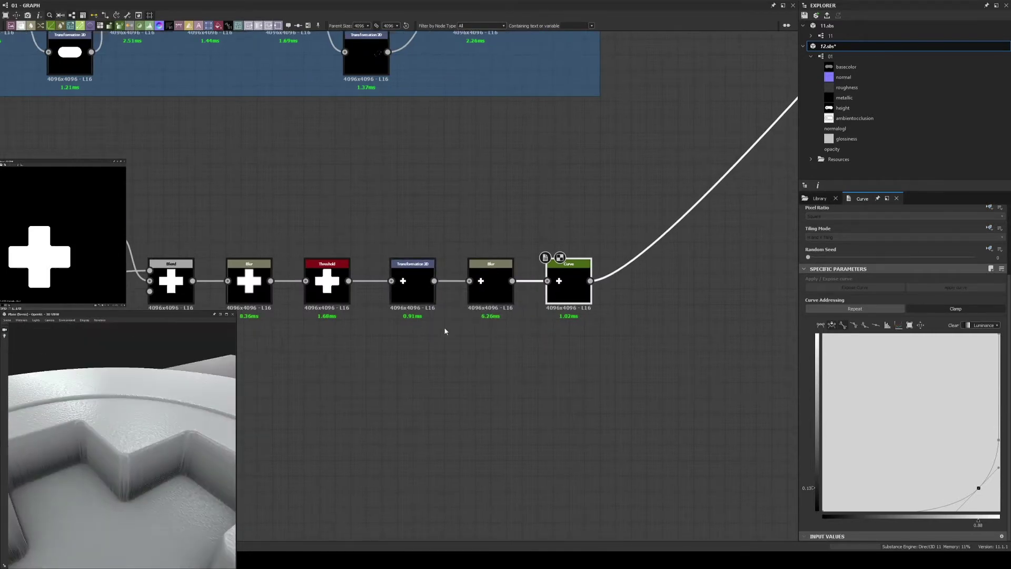
left_click_drag(433, 280, 456, 438)
type("blur")
key("Return")
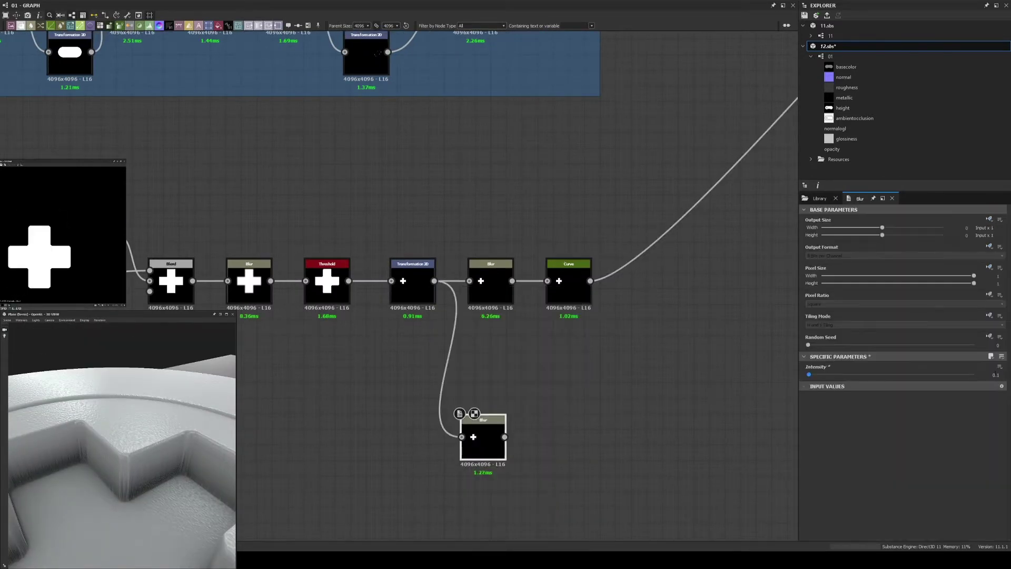
left_click_drag(505, 436, 571, 436)
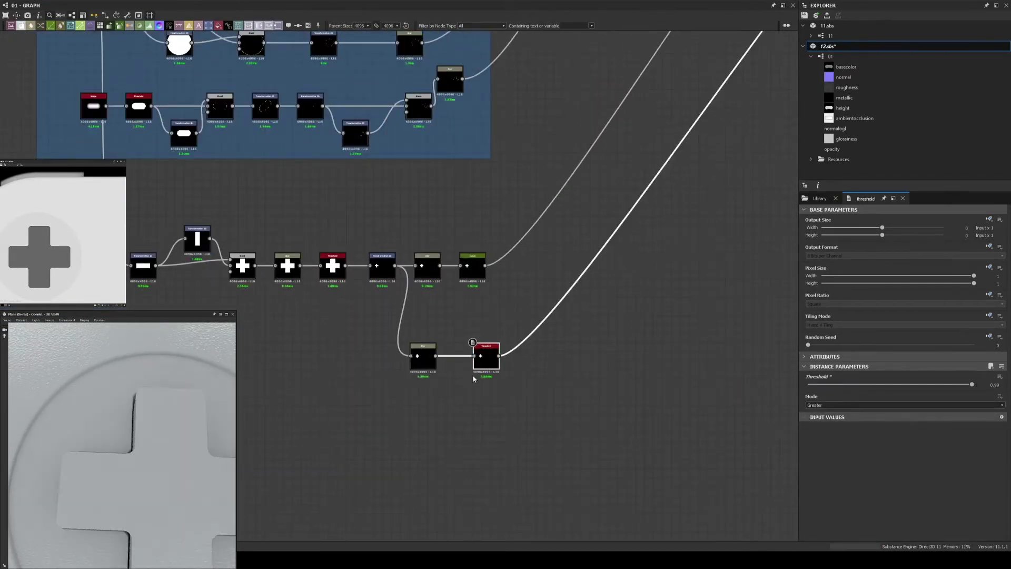
- Adjust the branch Blur's intensity and inspect the cross from above and low angles
left_click(422, 361)
left_click_drag(146, 464, 150, 506)
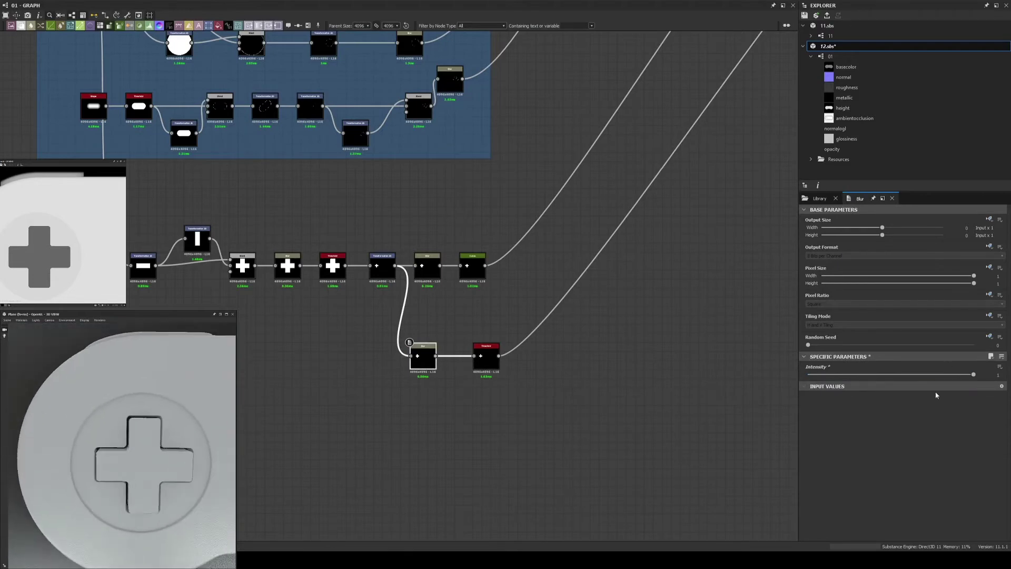
left_click_drag(140, 463, 138, 423)
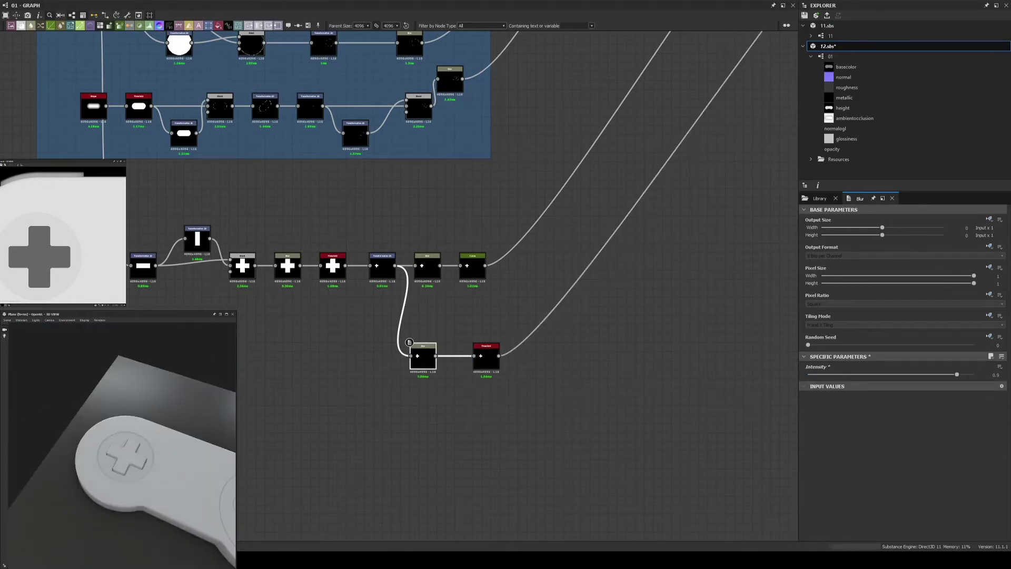
scroll(500, 358, "up", 2)
left_click(436, 349)
scroll(448, 350, "up", 2)
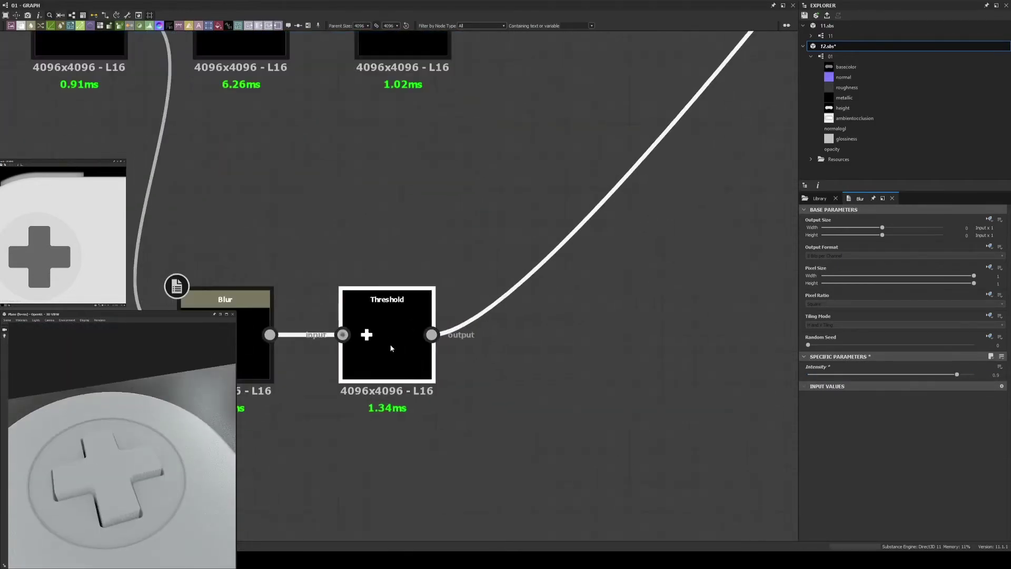
- Add a Blur HQ Grayscale after the branch Threshold
key("space")
type("blur")
key("Down")
key("Return")
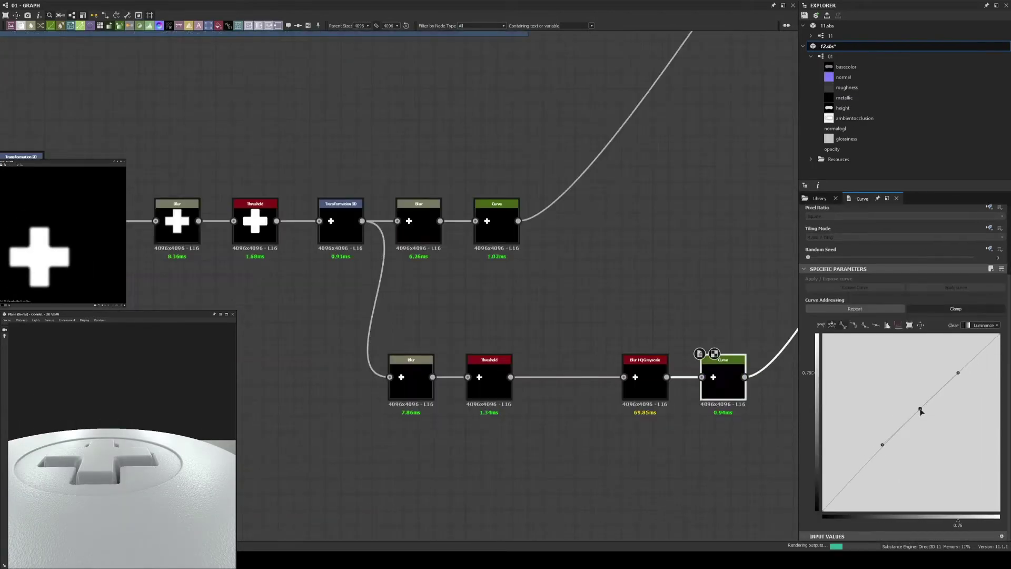
- Shape the raised cross's Curve with a steep rise and an added, rounded top point
left_click_drag(920, 411, 830, 386)
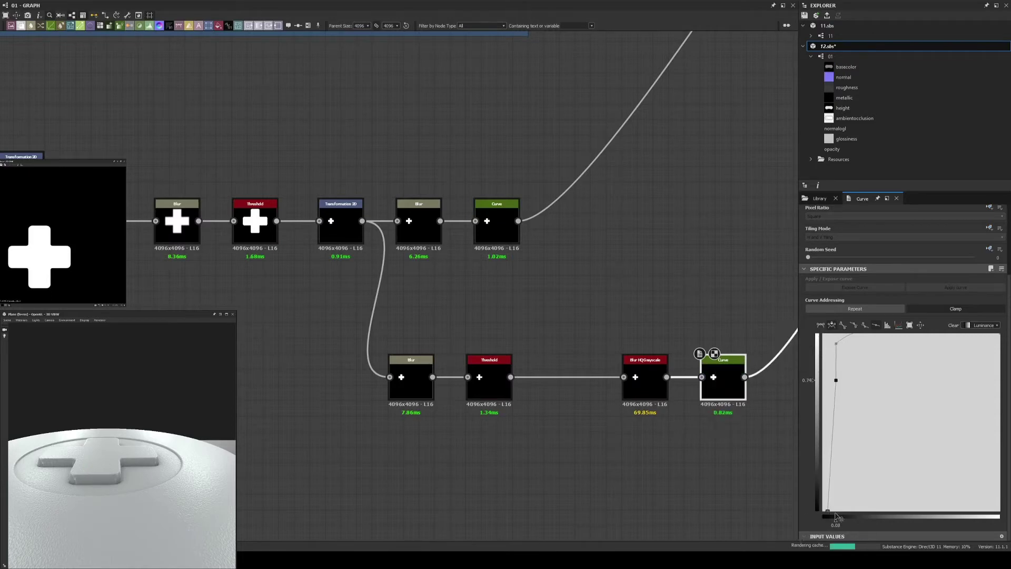
left_click_drag(837, 517, 838, 514)
scroll(838, 420, "up", 3)
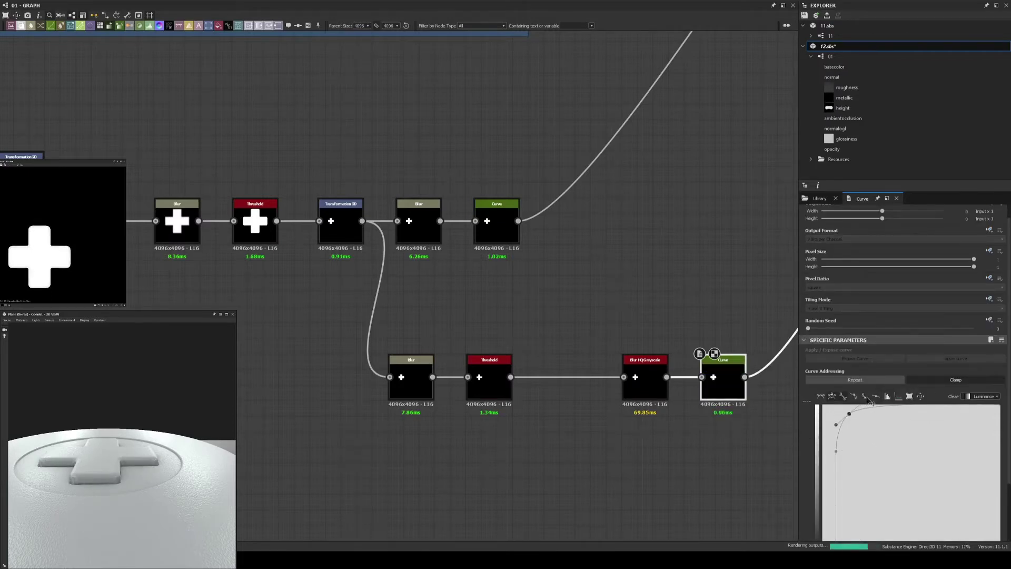
left_click_drag(134, 543, 127, 467)
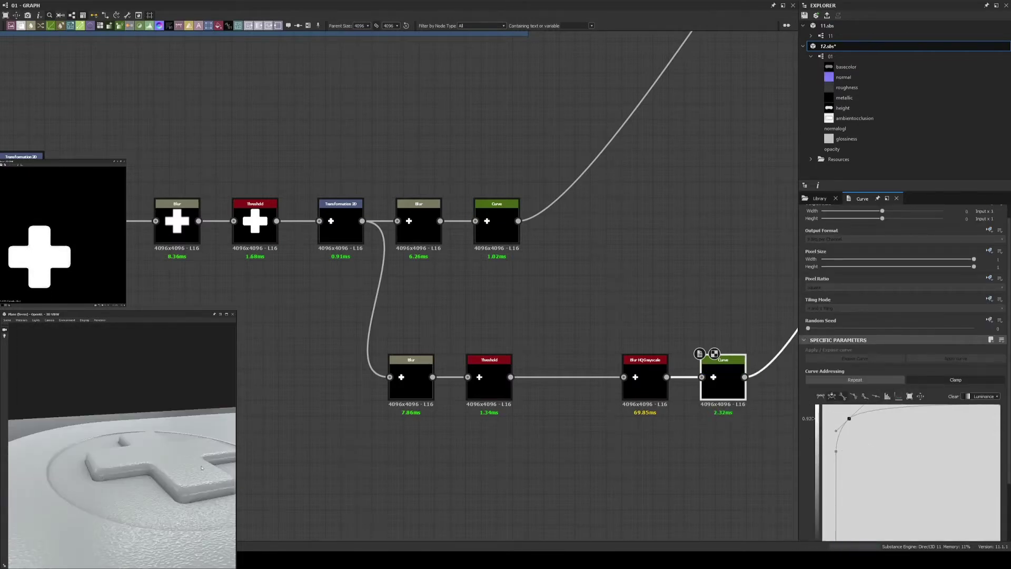
left_click_drag(201, 467, 202, 452)
left_click(917, 407)
scroll(837, 449, "down", 2)
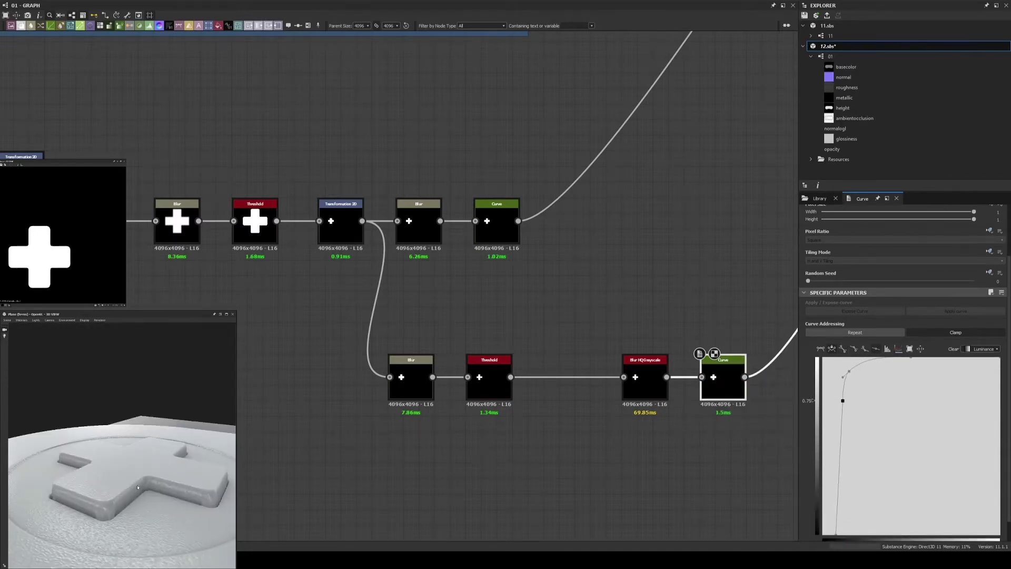
left_click_drag(142, 479, 134, 481)
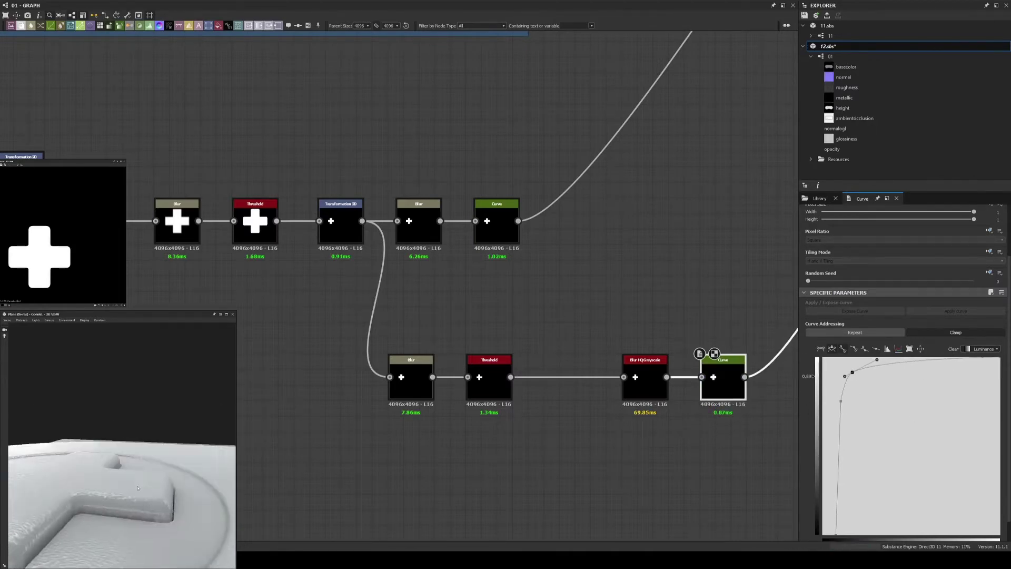
left_click_drag(843, 378, 853, 372)
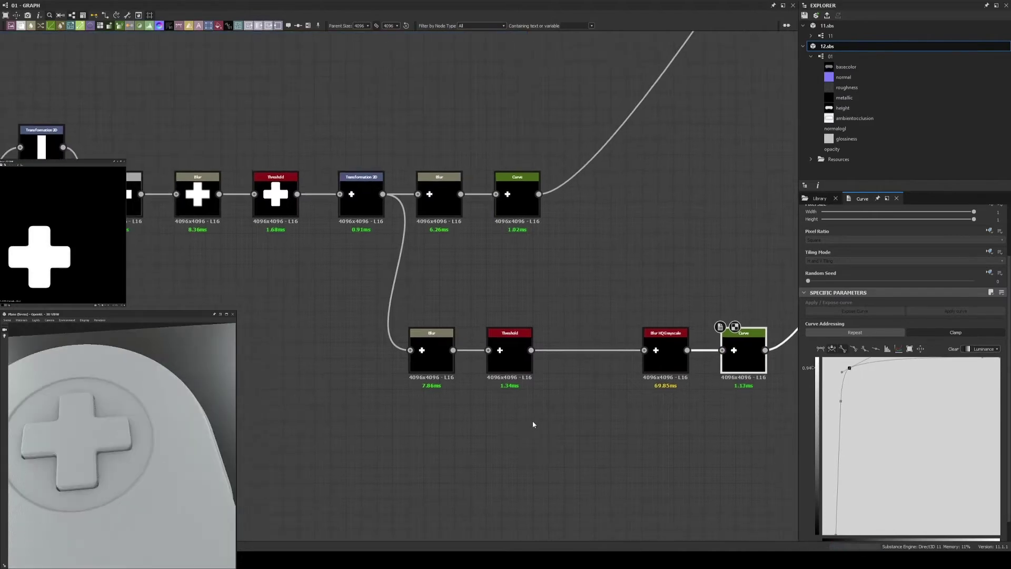
scroll(823, 406, "down", 2)
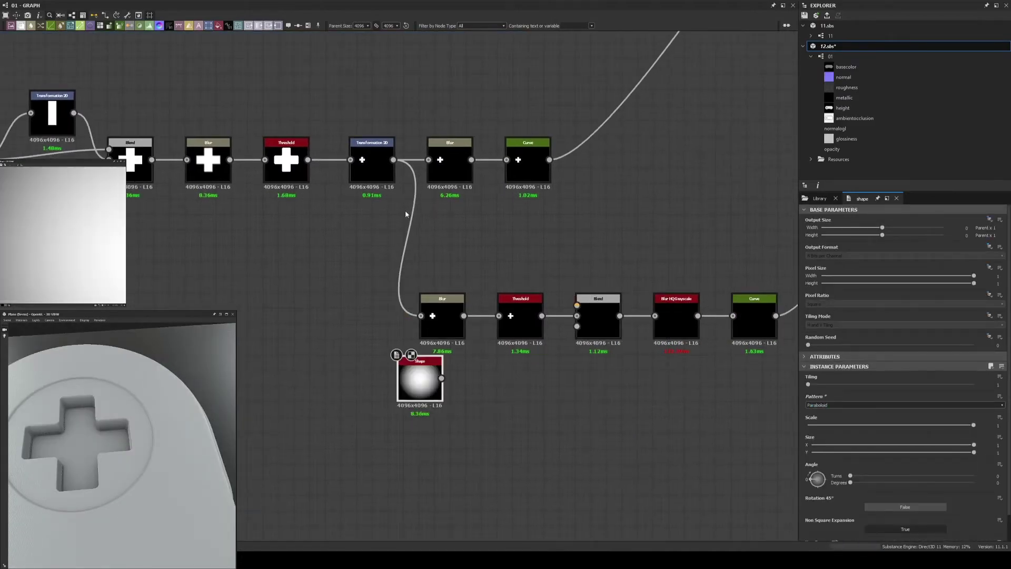
- Add a Transformation 2D and a Blur after the Paraboloid shape
left_click_drag(420, 384, 410, 400)
key("space")
type("blur")
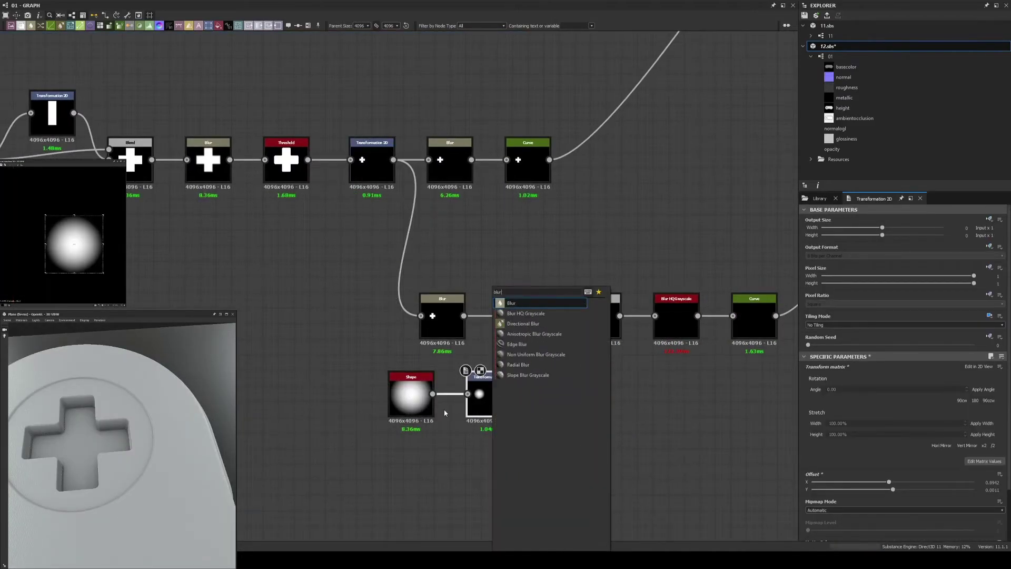
key("Return")
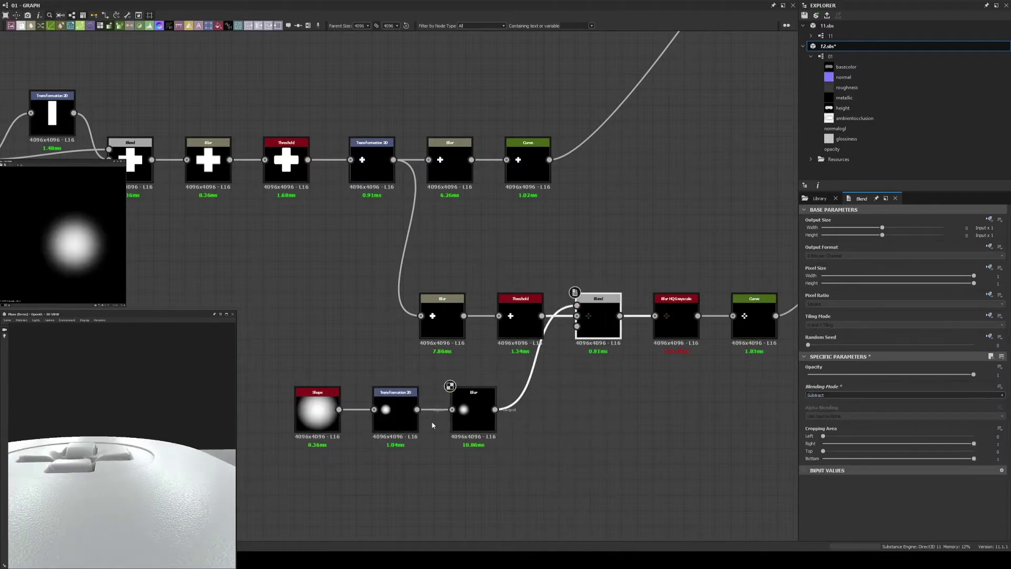
- Set the disc Blend opacity to 0.1 and bend the new Curve's falloff
left_click(598, 316)
double_click(994, 375)
type("0.1")
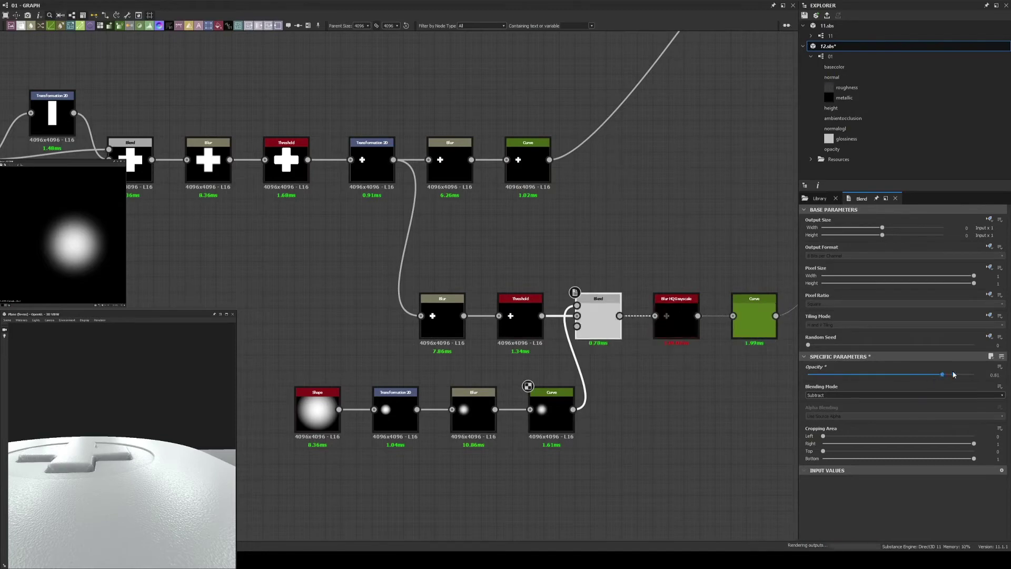
left_click(564, 412)
left_click_drag(896, 409, 865, 424)
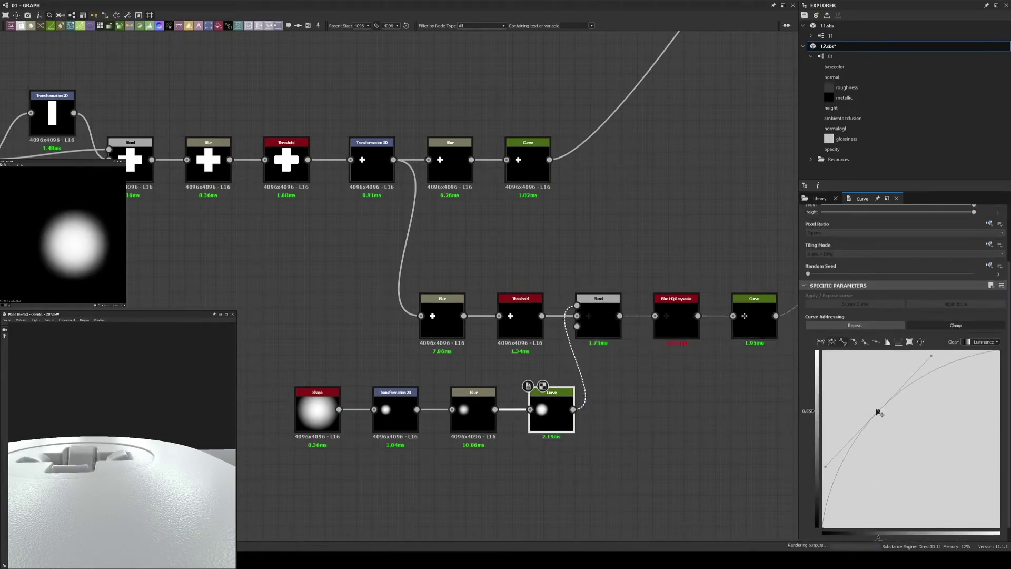
- Check the disc's position transform and raise the Blend opacity to 0.67
left_click(395, 413)
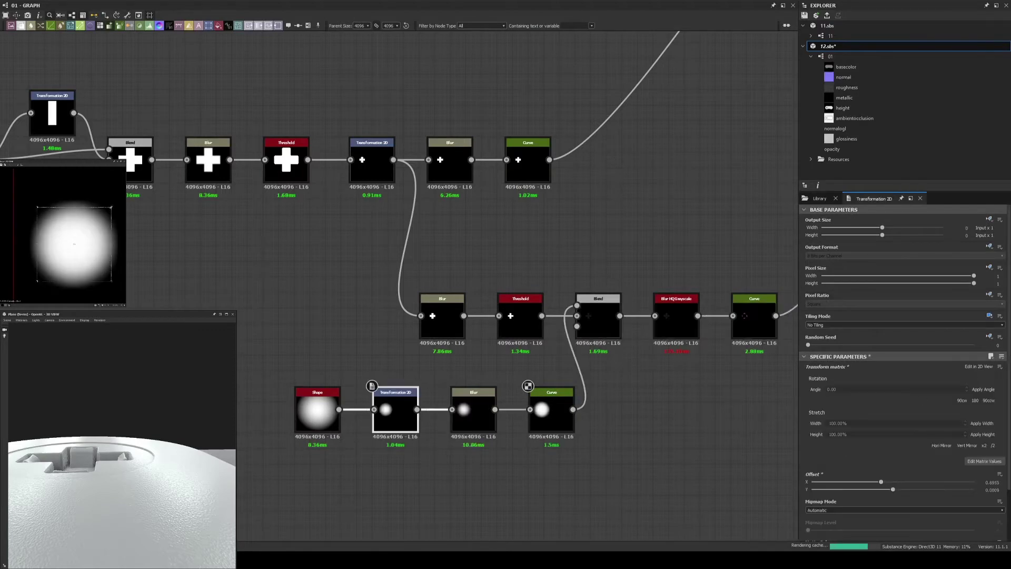
left_click(598, 316)
left_click_drag(842, 375, 920, 376)
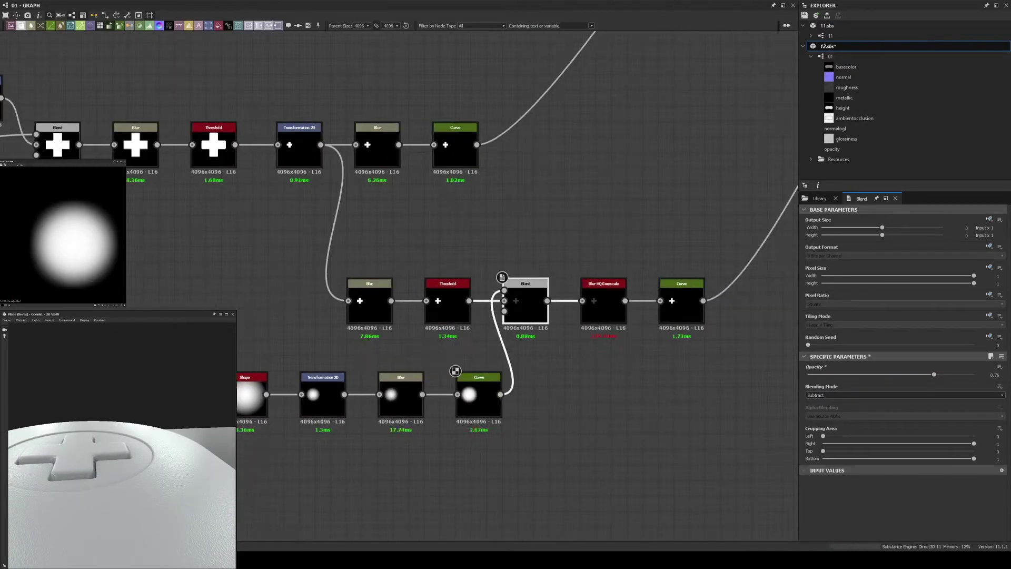
left_click(843, 395)
- Set the Blend to Min (Darken), delete the bottom Blur, and adjust Levels output low
left_click(830, 434)
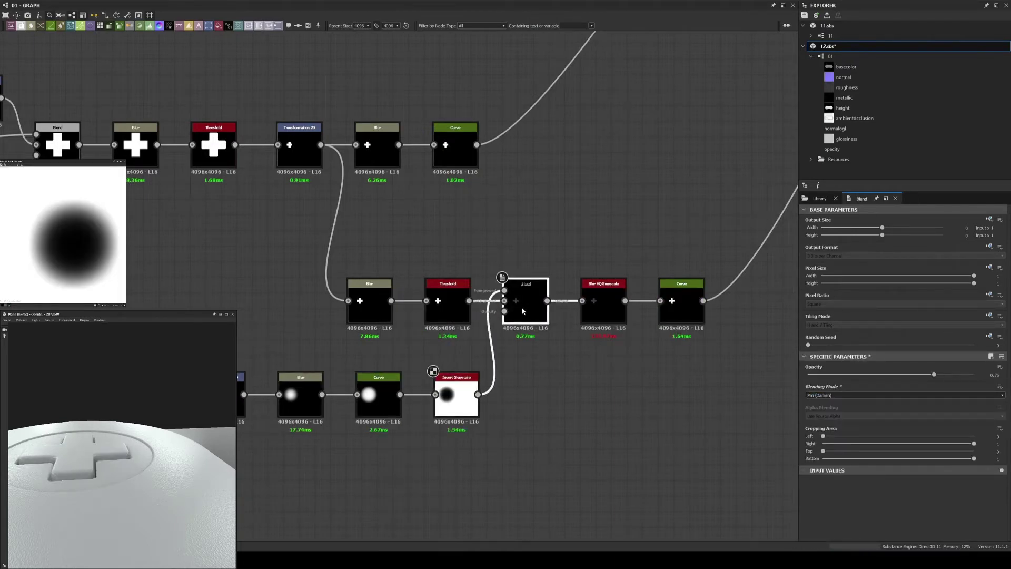
left_click(299, 404)
key("Delete")
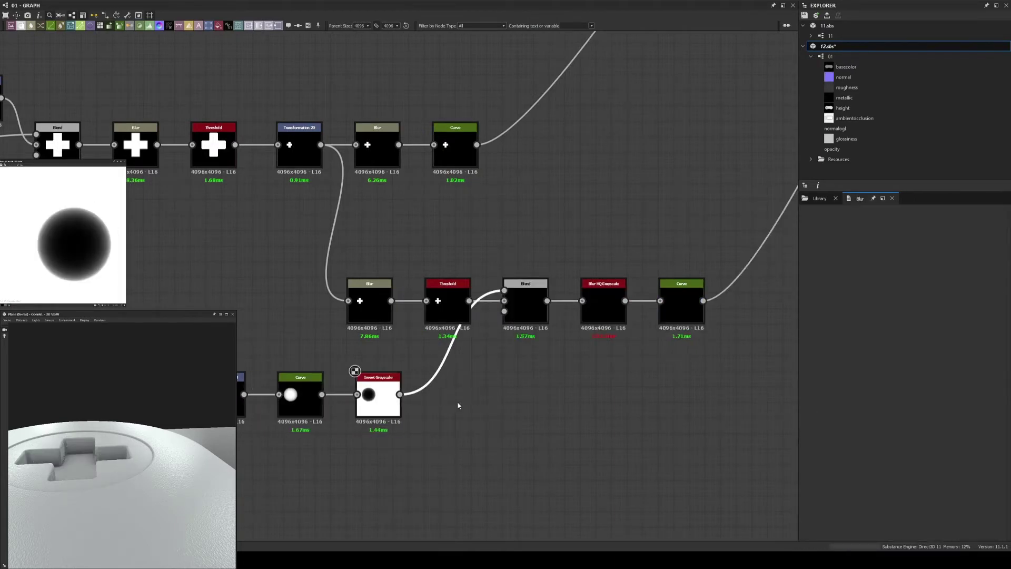
mouse_move(813, 459)
left_mouse_down()
mouse_move(851, 460)
mouse_move(835, 460)
left_mouse_up()
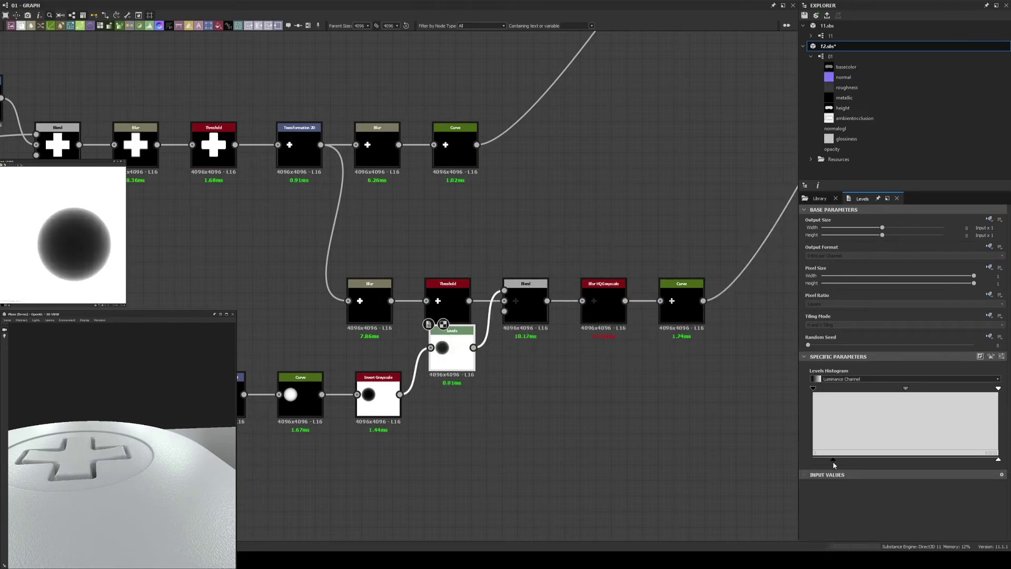
left_click_drag(121, 432, 109, 525)
- Line up Levels with Invert Grayscale and adjust the cross Blur intensity
left_click(535, 311)
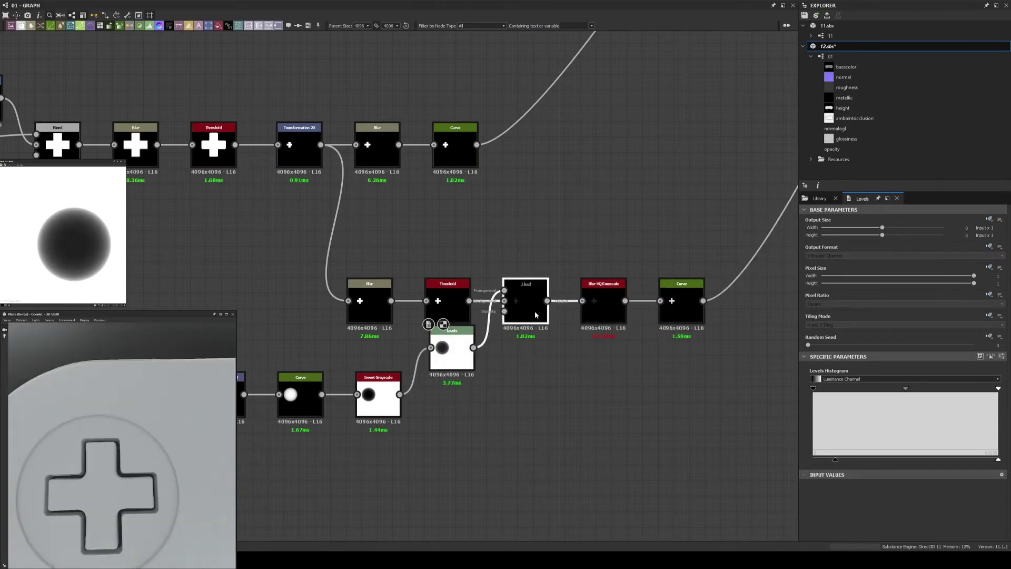
scroll(602, 356, "up", 2)
left_click_drag(387, 337, 403, 405)
left_click(268, 287)
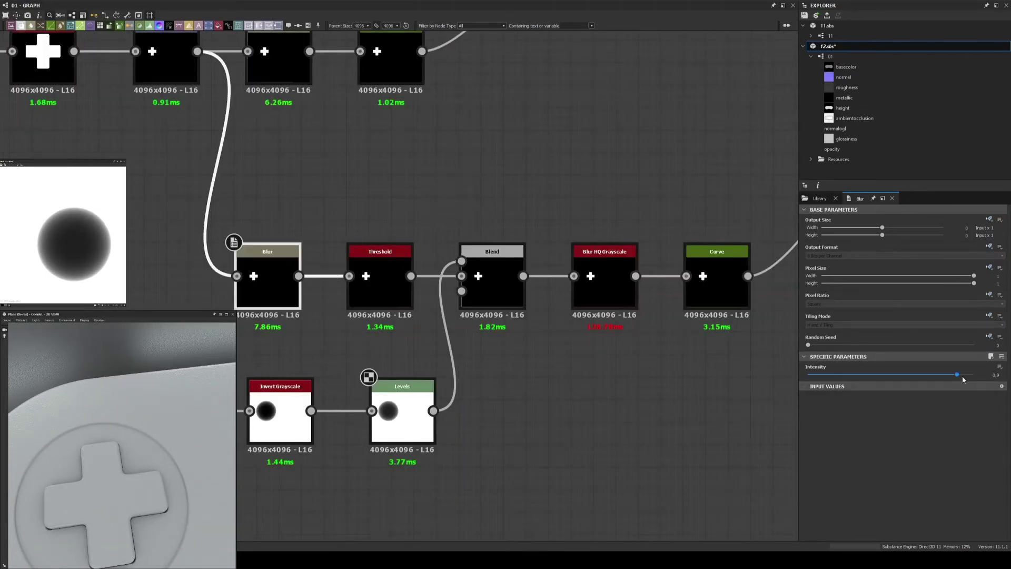
mouse_move(142, 505)
left_mouse_down()
mouse_move(151, 445)
mouse_move(133, 478)
left_mouse_up()
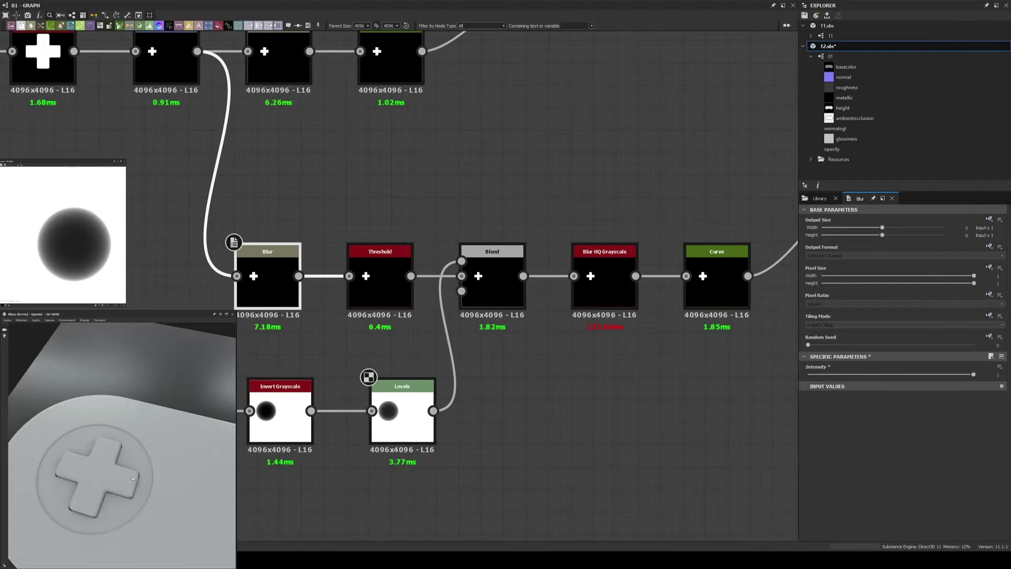
scroll(574, 379, "down", 3)
scroll(262, 387, "up", 3)
- Switch the disc Blend to Multiply and bend the Curve to reshape the recess
left_click(341, 269)
left_click(876, 374)
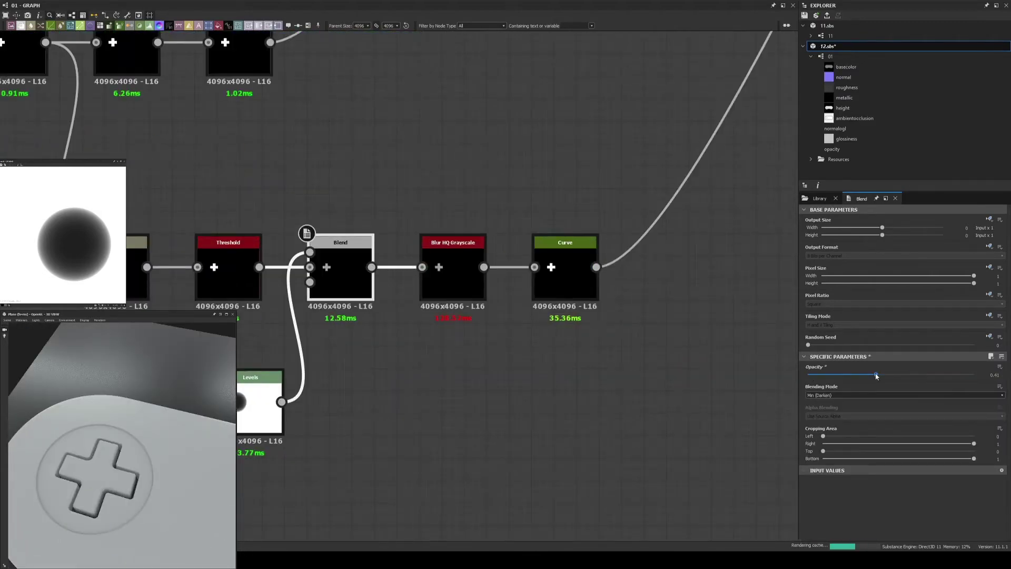
left_click(903, 395)
left_click(815, 417)
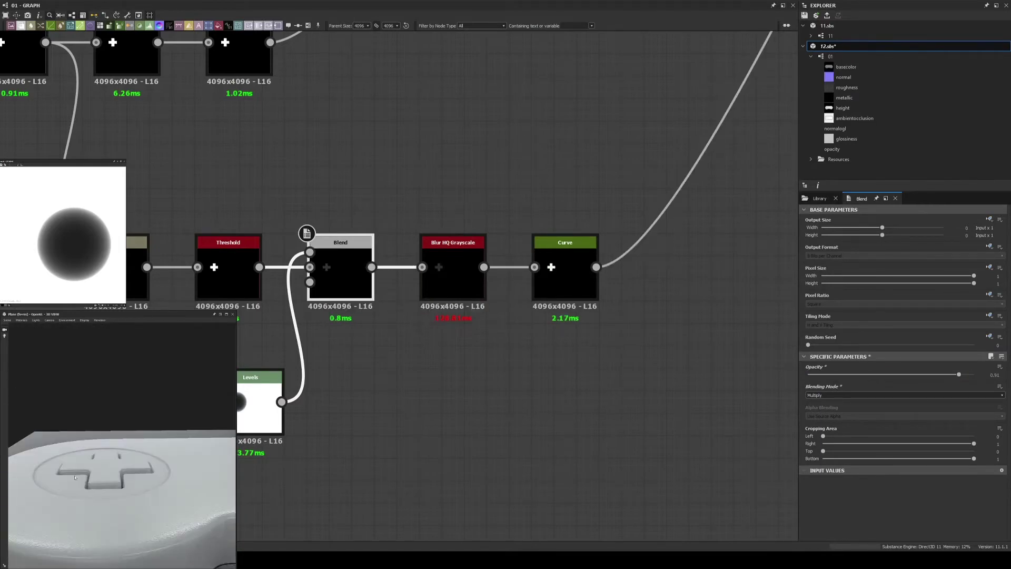
left_click_drag(936, 414, 879, 380)
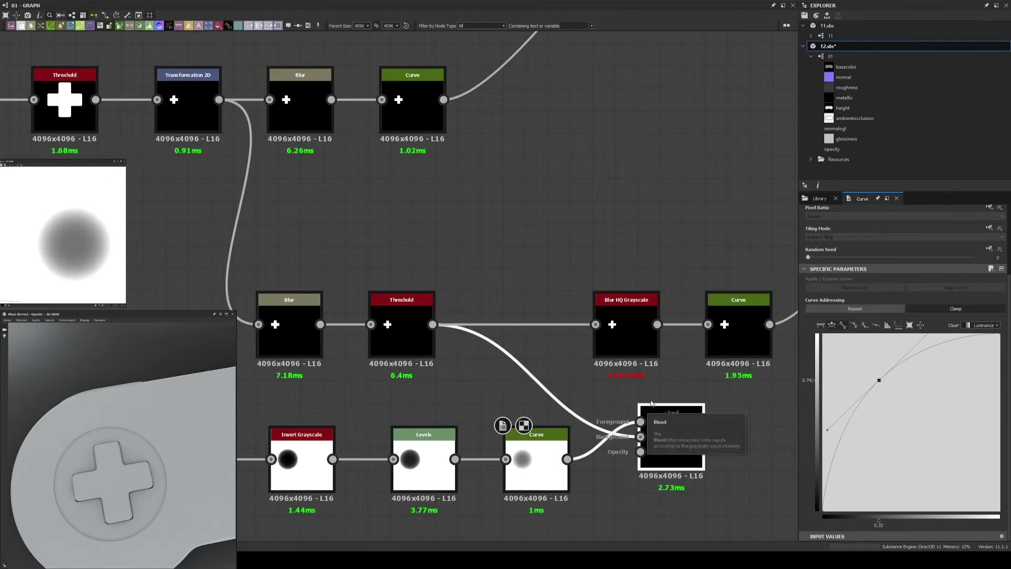
- Lower the D-pad Blend opacity to 0.12 and the subtract Blend opacity to 0.2
left_click(698, 391)
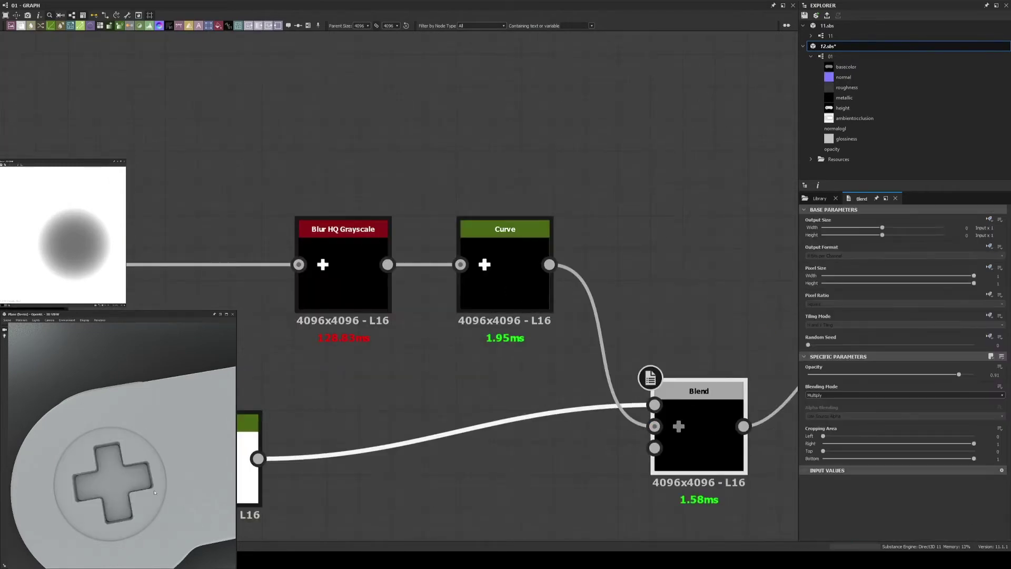
left_click_drag(699, 390, 666, 261)
left_click_drag(973, 375, 828, 374)
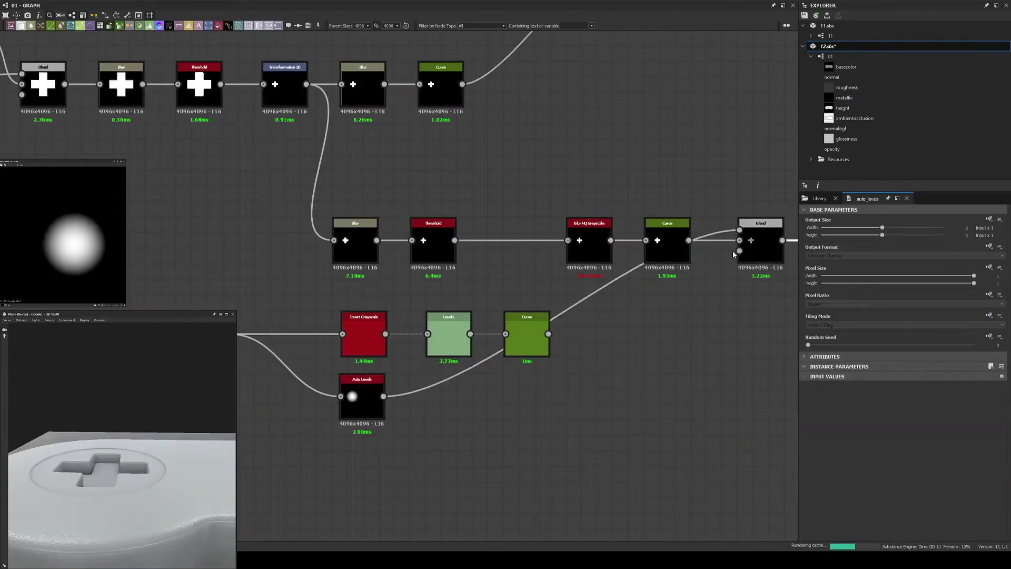
left_click(619, 258)
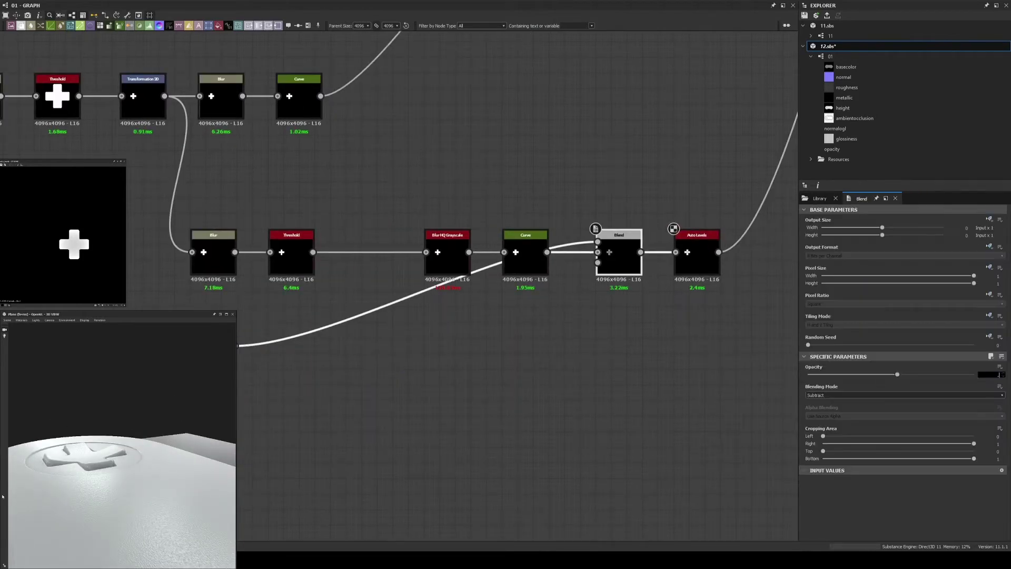
left_click_drag(121, 463, 135, 520)
scroll(136, 520, "up", 2)
scroll(136, 520, "down", 2)
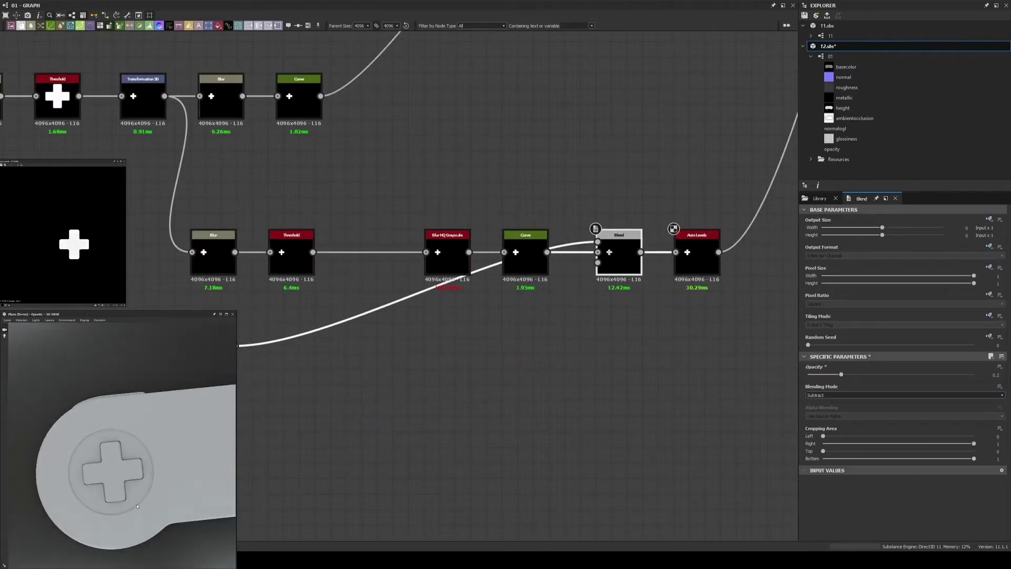
scroll(543, 402, "up", 3)
middle_click_drag(544, 401, 391, 323)
- Raise the cross Threshold to 0.98 and check the result in the 3D preview
left_click(437, 342)
left_click(342, 347)
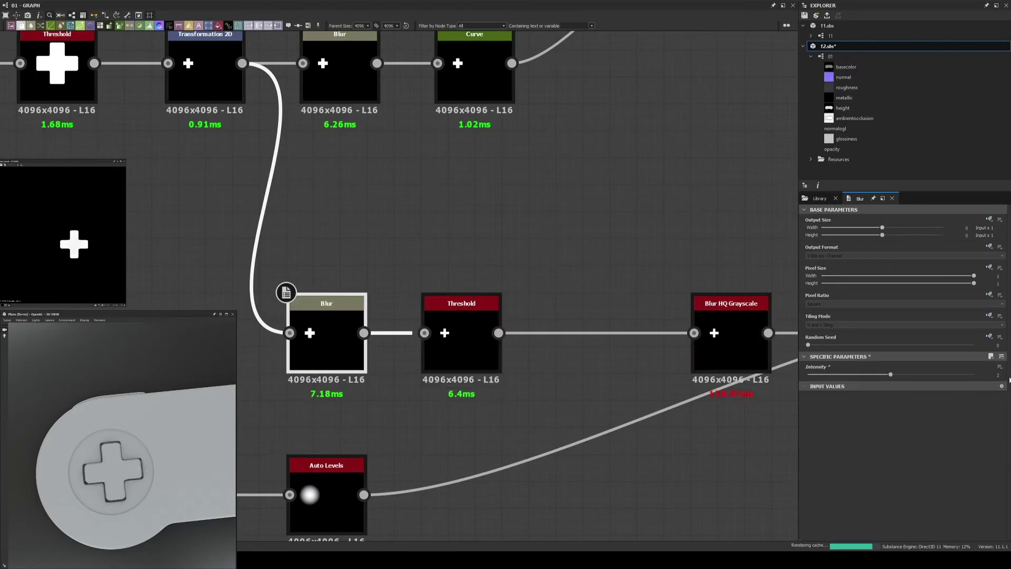
left_click(461, 342)
left_click_drag(895, 385, 970, 385)
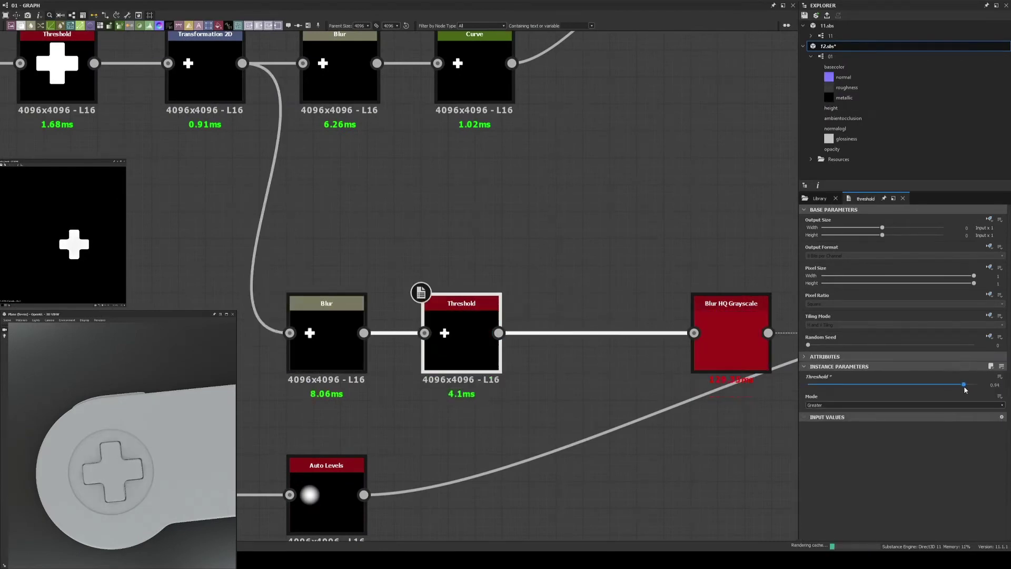
mouse_move(127, 453)
left_mouse_down()
mouse_move(99, 487)
mouse_move(137, 474)
left_mouse_up()
scroll(549, 378, "down", 2)
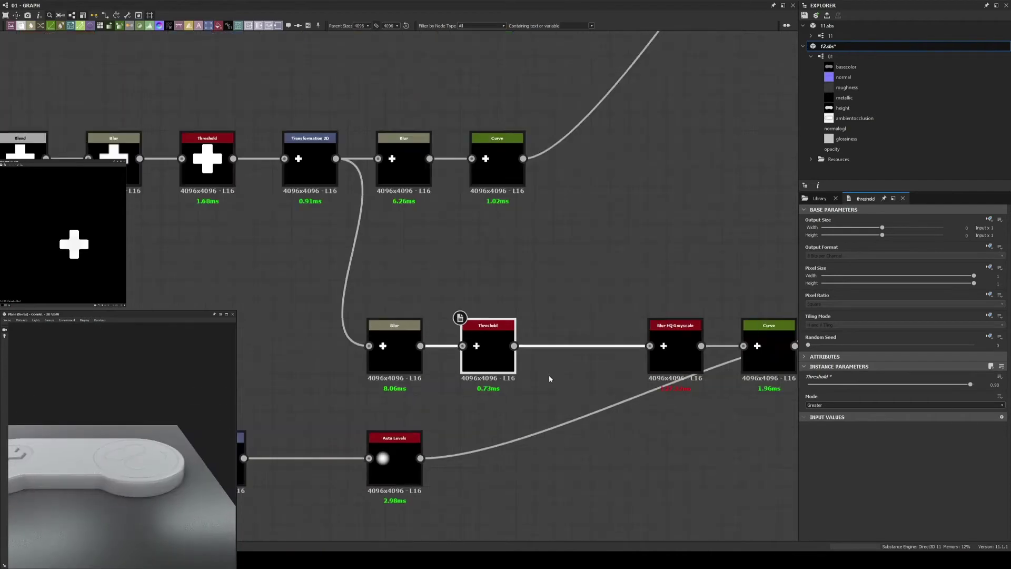
scroll(548, 378, "down", 1)
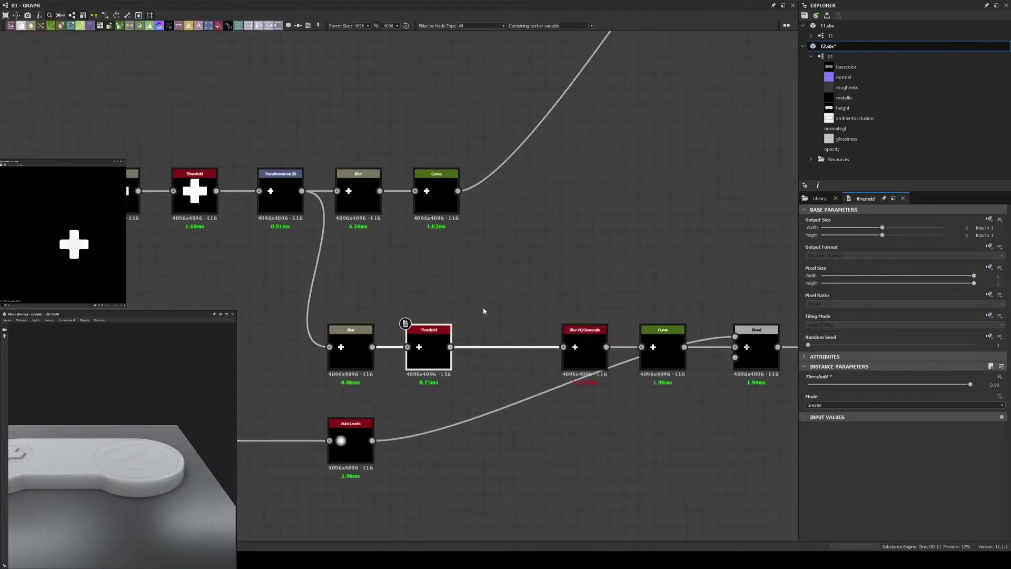
scroll(482, 311, "down", 1)
middle_click_drag(317, 266, 284, 185)
mouse_move(105, 463)
left_mouse_down()
mouse_move(136, 456)
mouse_move(102, 464)
left_mouse_up()
- Wire a Transformation 2D and a new Blend after the Auto Levels node
scroll(480, 327, "up", 2)
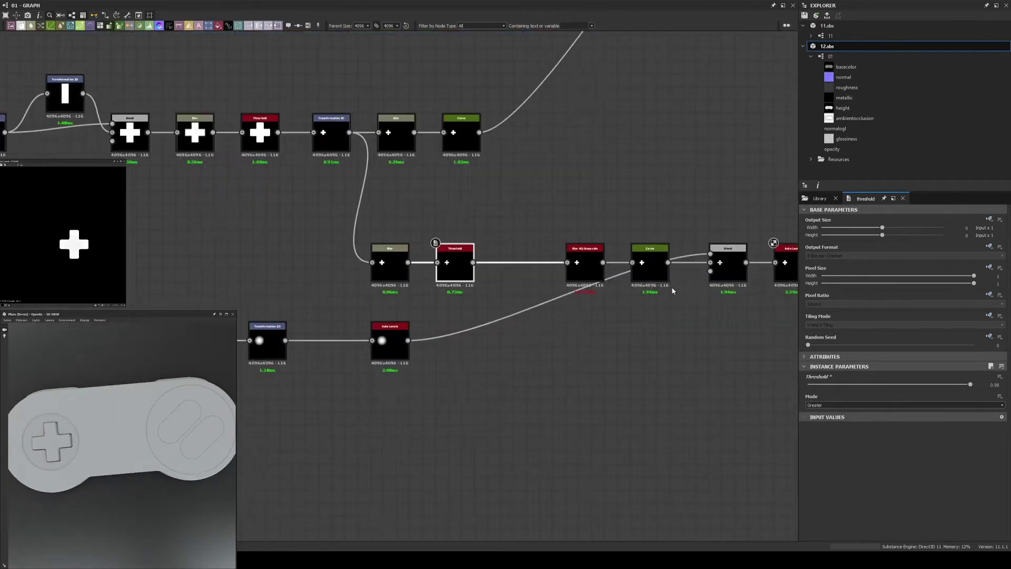
middle_click_drag(671, 286, 540, 307)
left_click(277, 360)
left_click(660, 278)
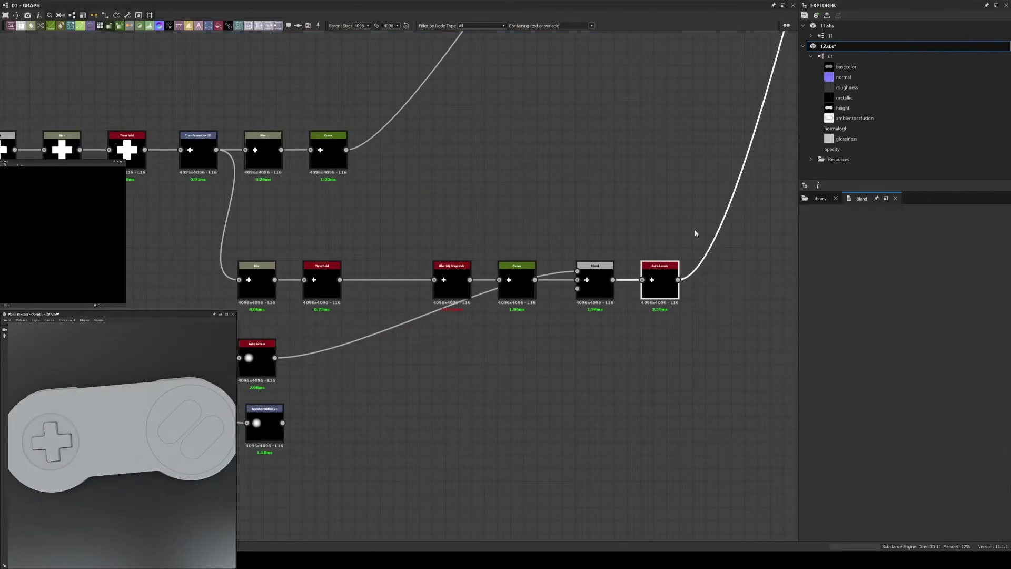
scroll(695, 228, "down", 2)
scroll(695, 228, "up", 2)
- Set the new Blend to Subtract at 0.1 opacity, fed by the small disc's transform
left_click(904, 395)
left_click(837, 423)
left_click(258, 389)
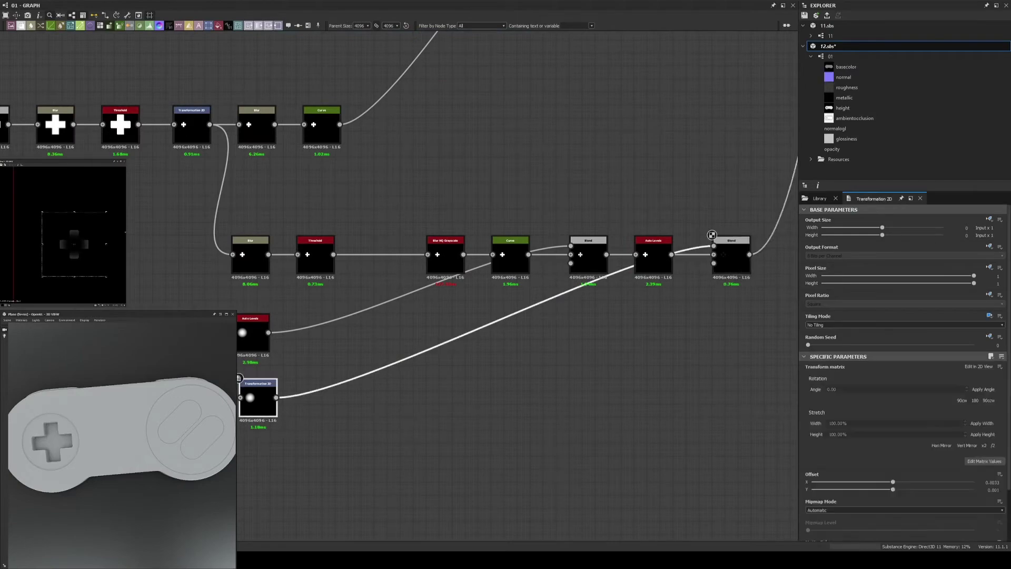
left_click(730, 258)
left_click_drag(58, 416, 33, 468)
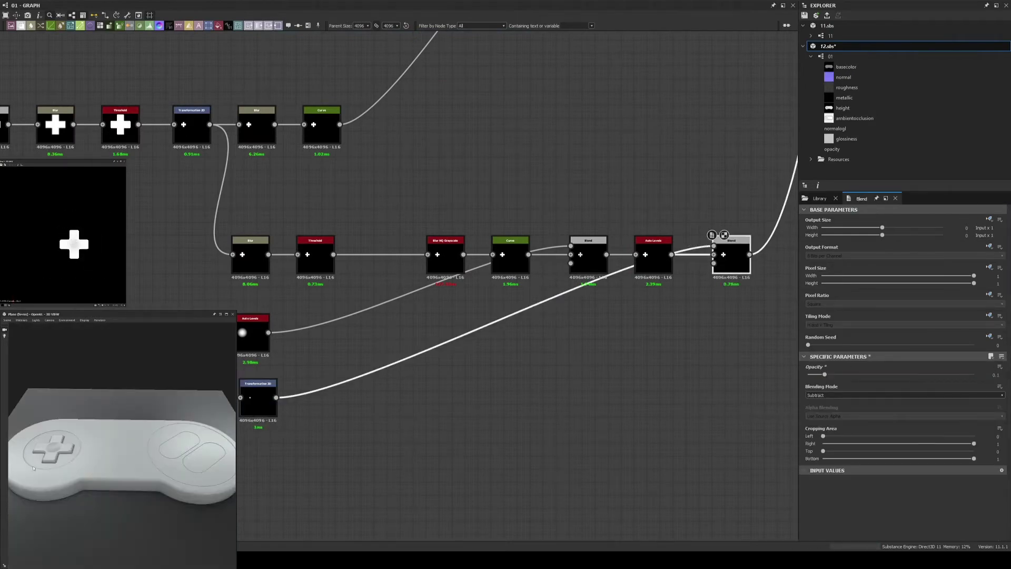
left_click(258, 395)
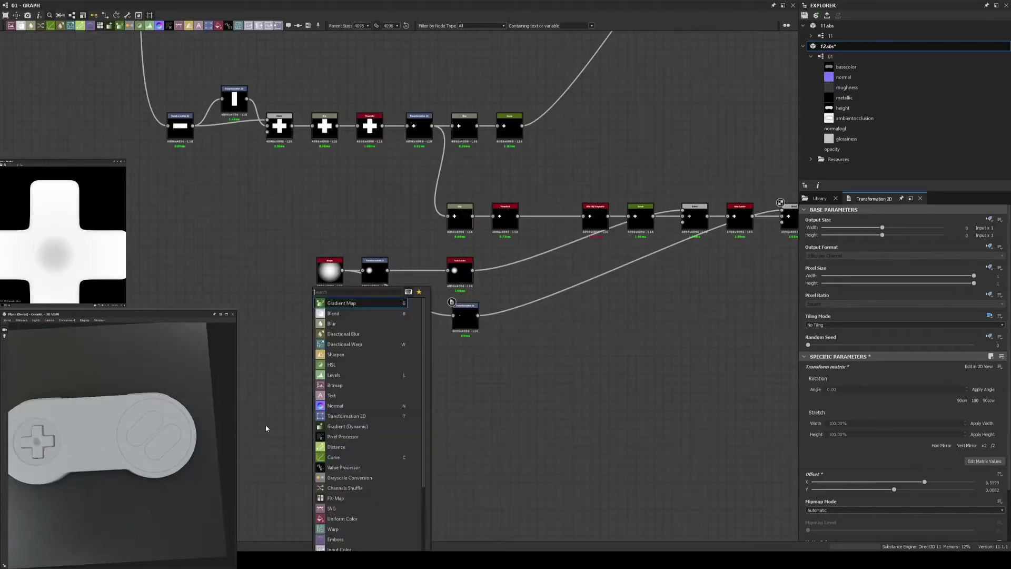
- Add a Transformation 2D and a Blur node after the triangle polygon
scroll(312, 399, "up", 3)
left_click(806, 509)
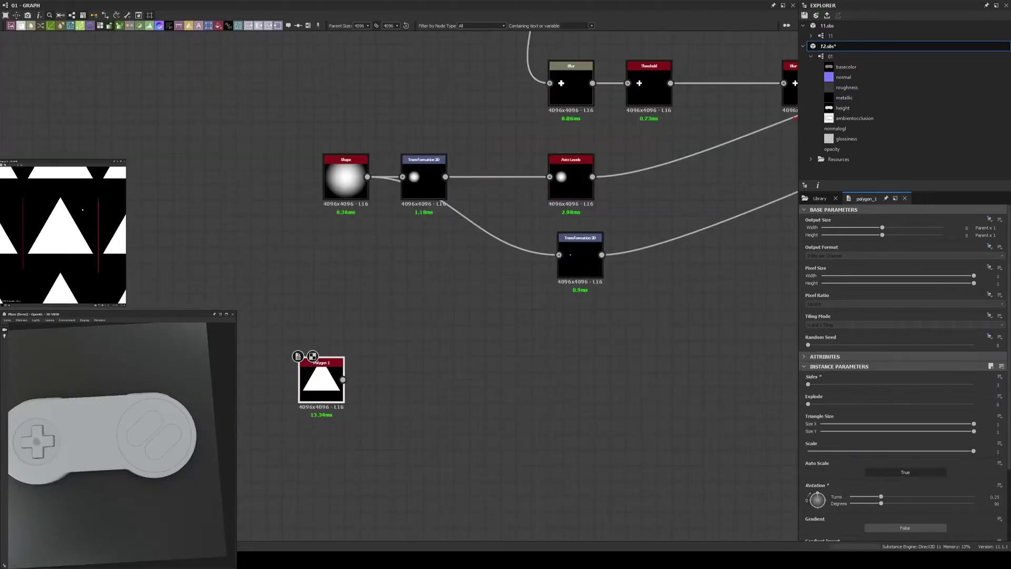
key("space")
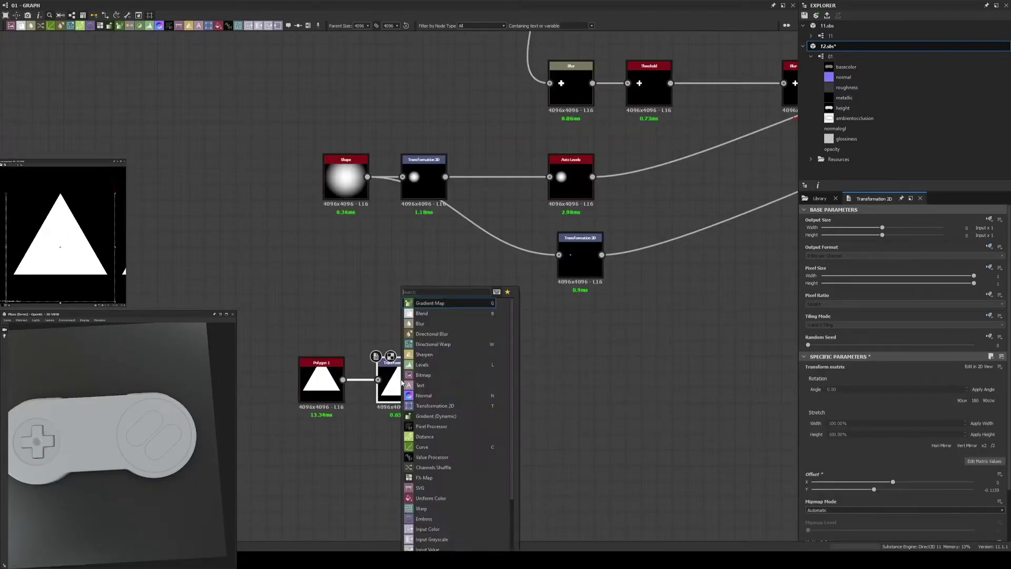
type("blur")
key("Return")
- Add a Threshold after the triangle Blur and raise it to 0.62 to sharpen the triangle
left_click(322, 379)
left_click(477, 379)
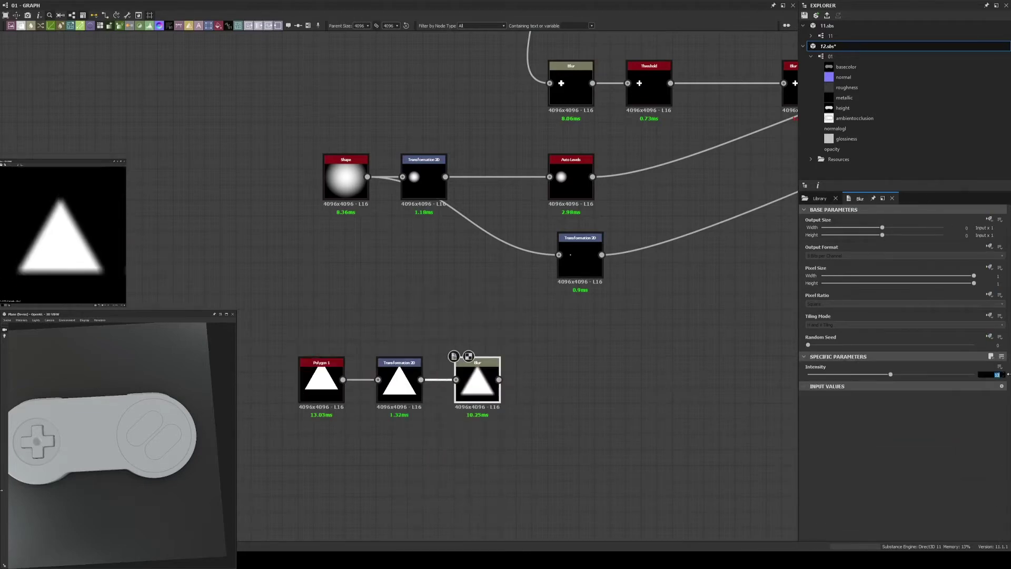
key("space")
type("threshold")
key("Return")
scroll(500, 409, "up", 3)
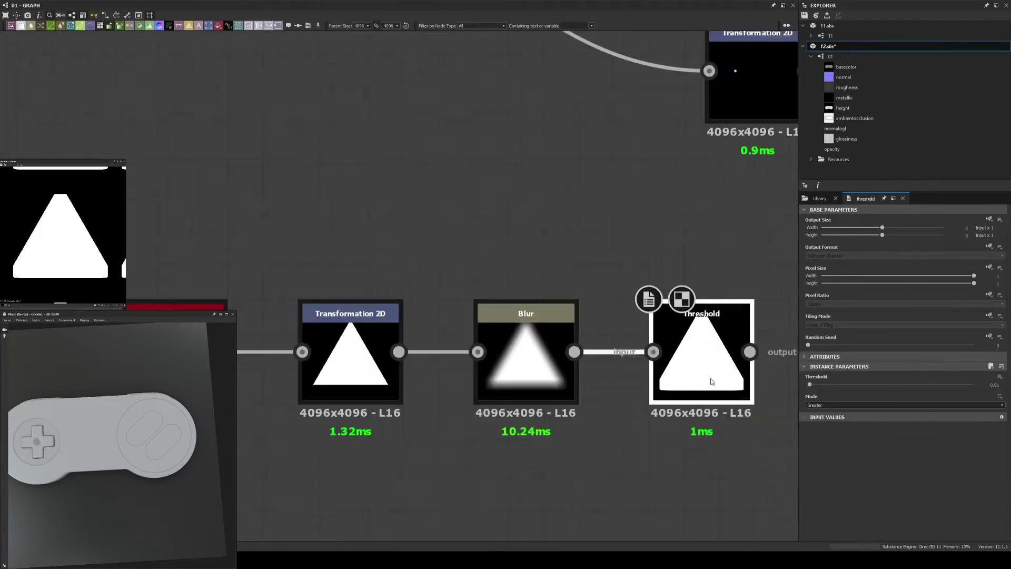
left_click_drag(809, 384, 913, 384)
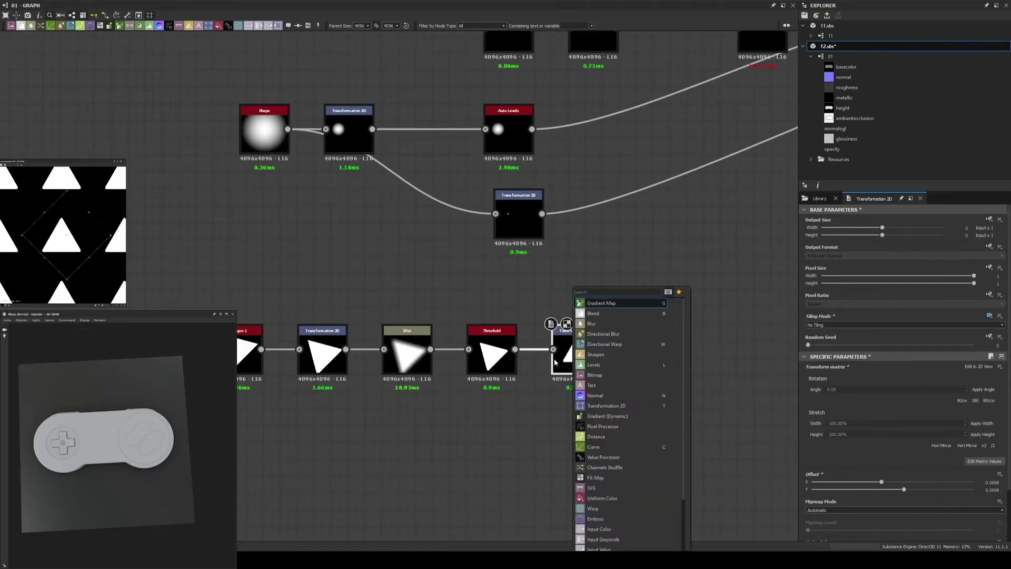
left_click_drag(637, 358, 638, 343)
scroll(872, 420, "down", 10)
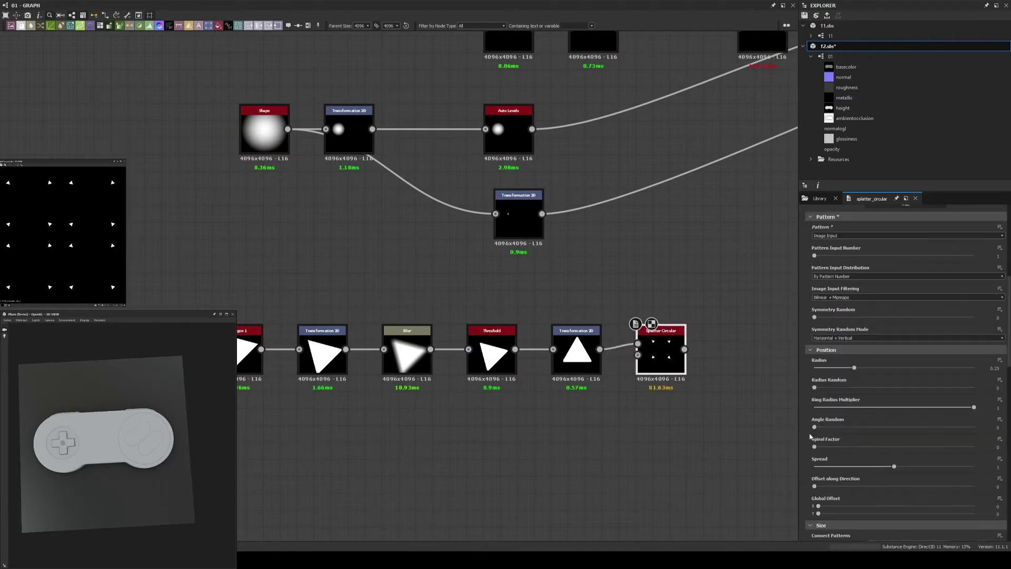
scroll(872, 420, "down", 8)
scroll(820, 337, "down", 2)
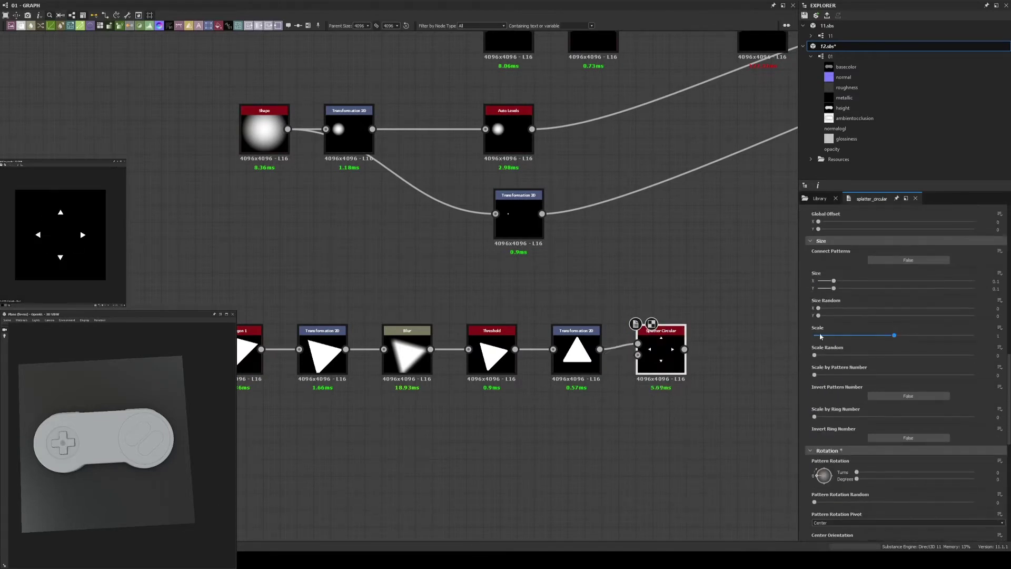
- Review the triangle chain and add a Blur node after Splatter Circular
left_click(492, 348)
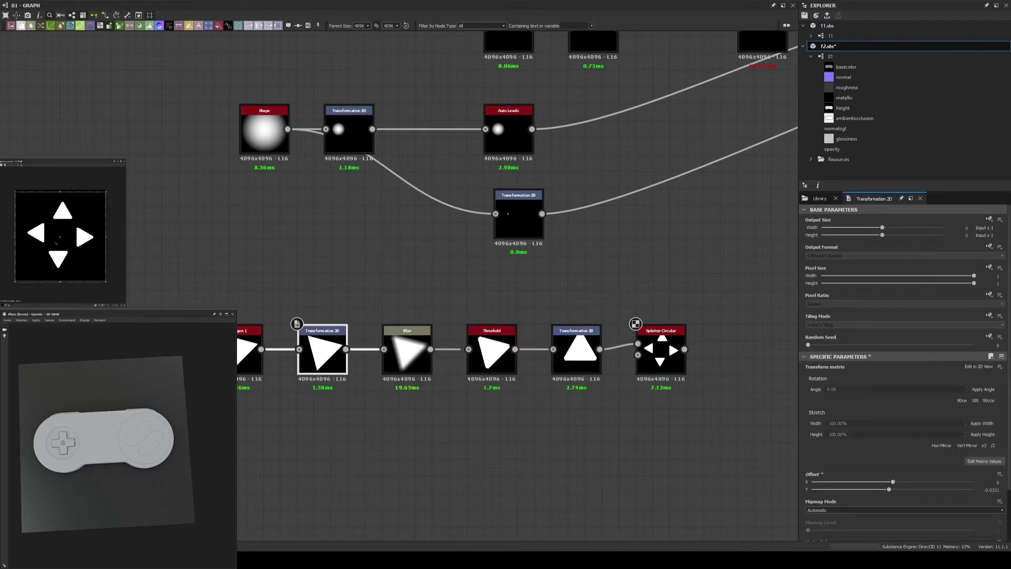
left_click(577, 347)
left_click(655, 356)
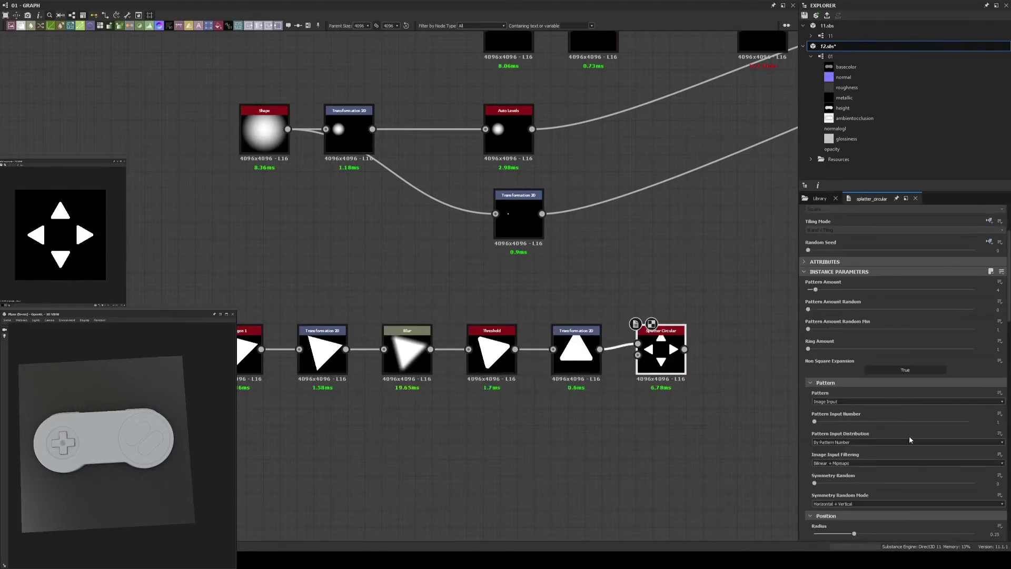
key("space")
type("blur")
key("Return")
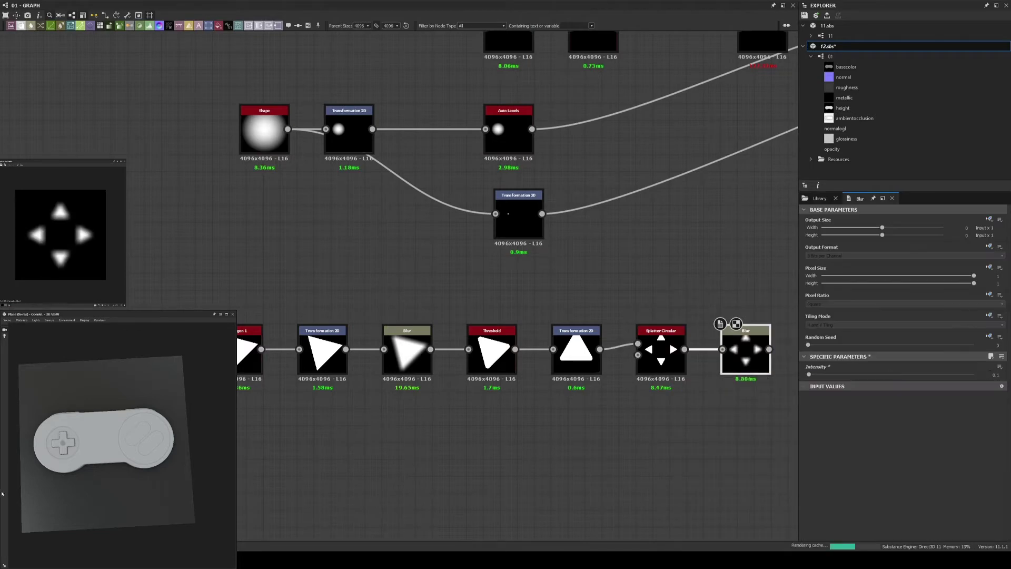
- Add a Curve after the splatter Blur, bent into a sagging exponential shape
middle_click_drag(738, 281, 631, 278)
key("space")
type("curve")
key("Return")
left_click(911, 432)
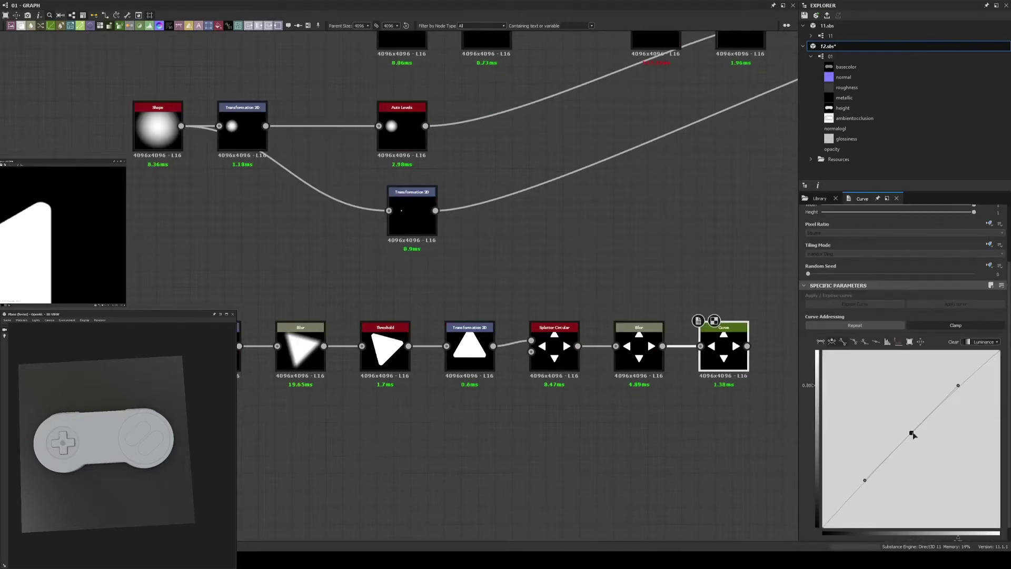
scroll(527, 369, "down", 3)
middle_click_drag(526, 263, 527, 352)
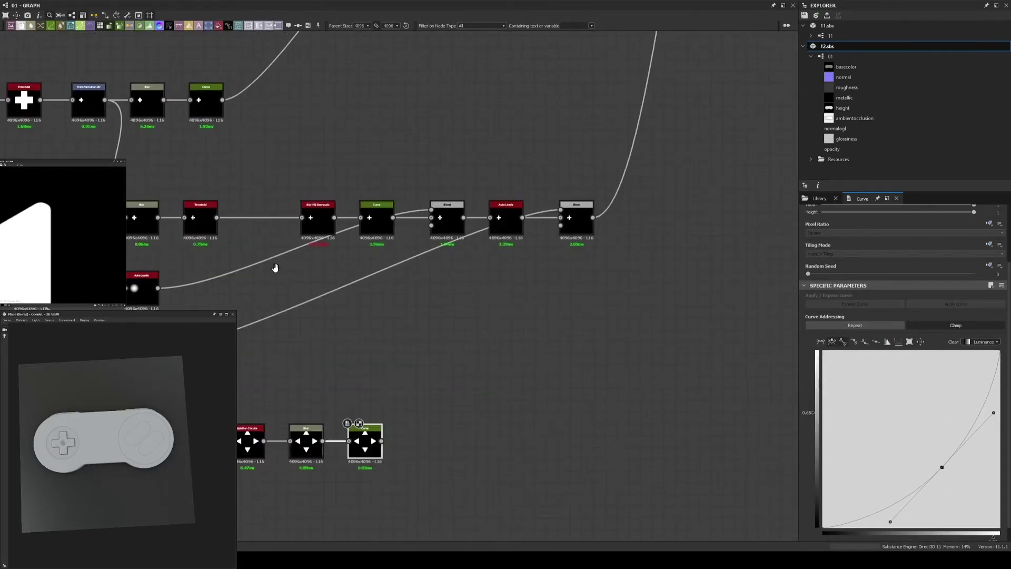
- Feed the Transformation 2D into the final Blend, set to Subtract with low opacity
left_click(656, 360)
left_click_drag(567, 442, 640, 361)
scroll(567, 346, "down", 3)
scroll(612, 252, "up", 3)
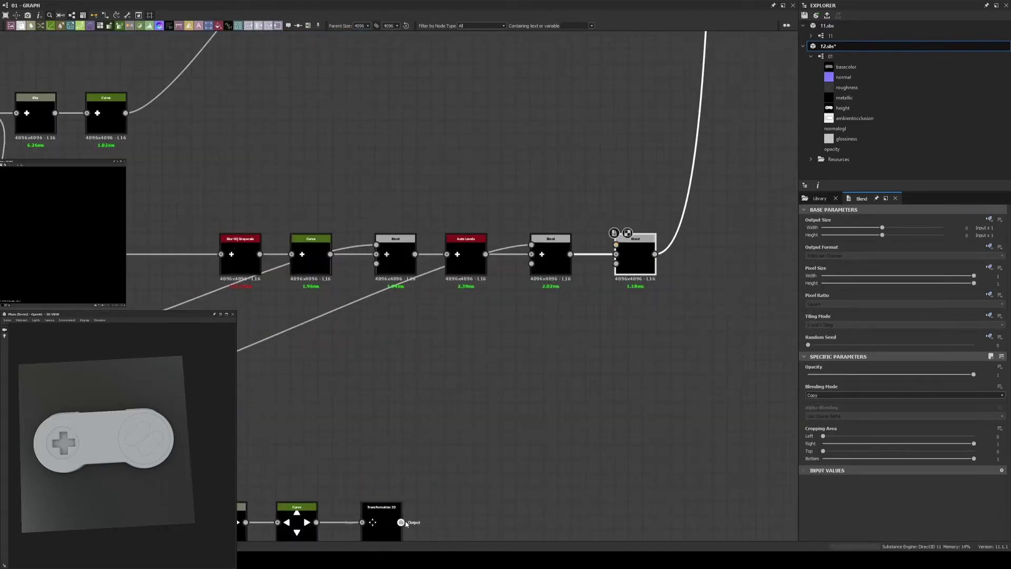
key("Return")
middle_click_drag(385, 530, 421, 422)
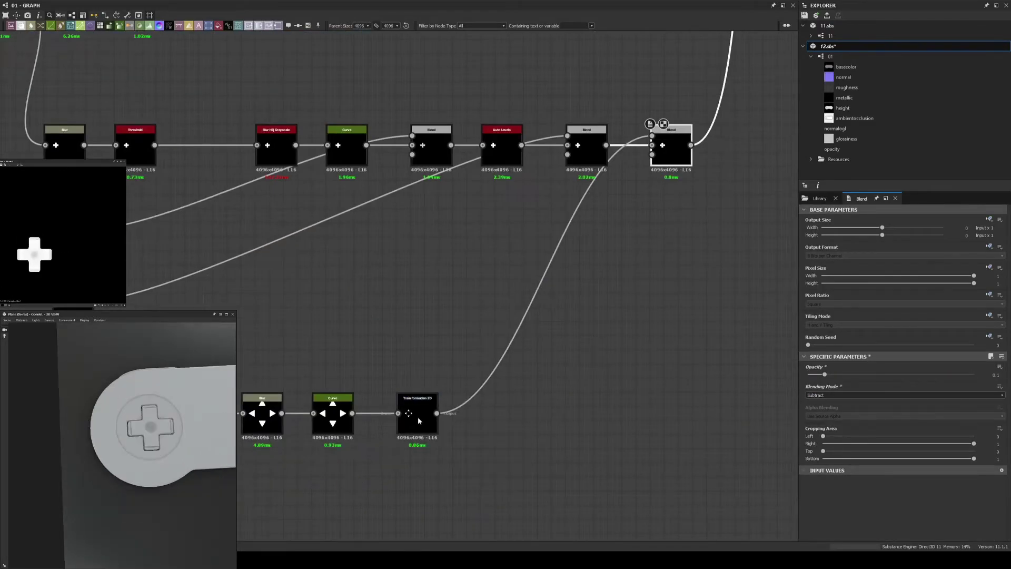
- Replace the splatter Blur with a Blur HQ Grayscale feeding the Curve
left_click(419, 421)
scroll(891, 331, "up", 5)
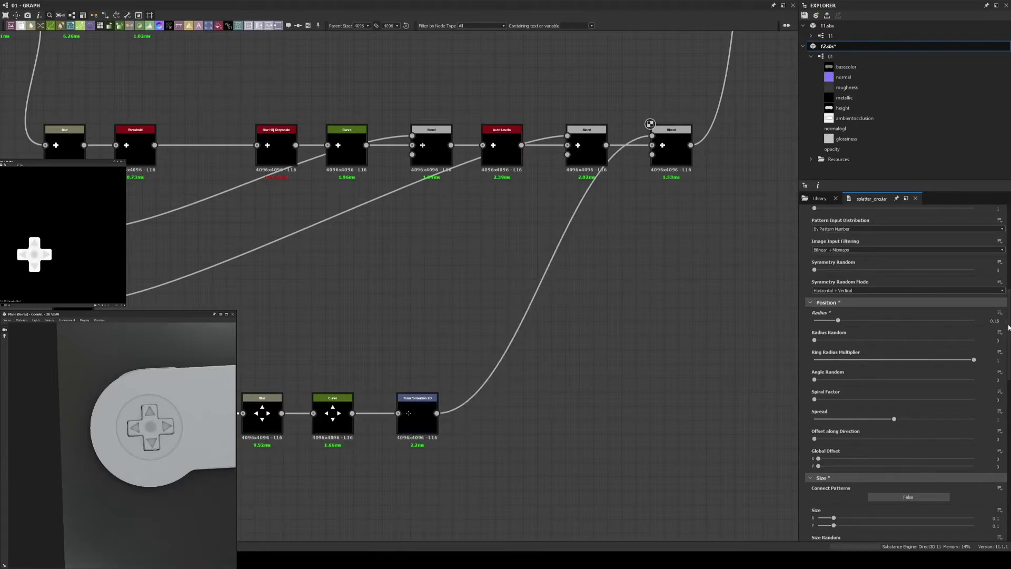
middle_click_drag(663, 140, 421, 377)
left_click(421, 377)
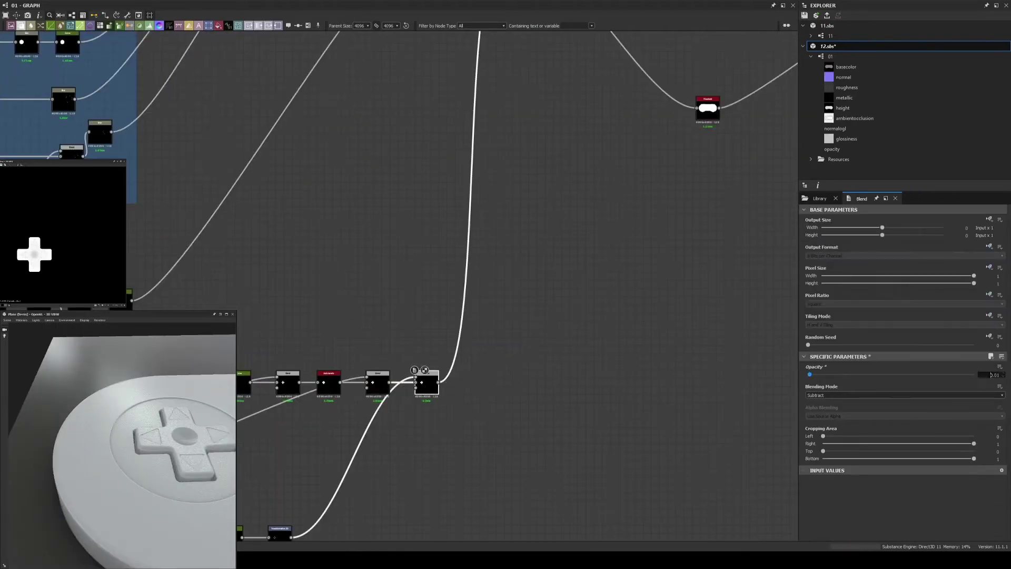
scroll(488, 331, "up", 5)
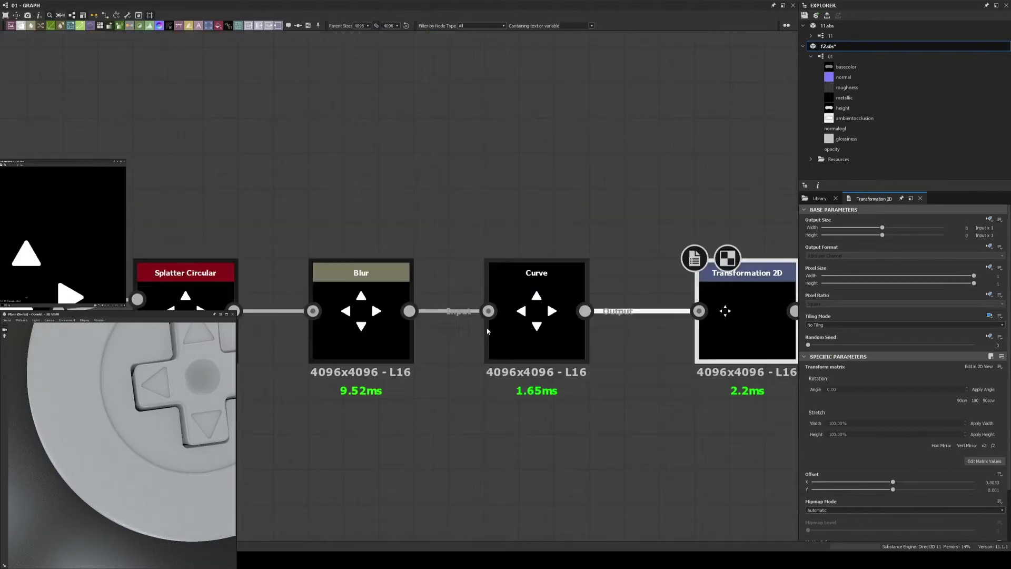
left_click_drag(371, 301, 371, 441)
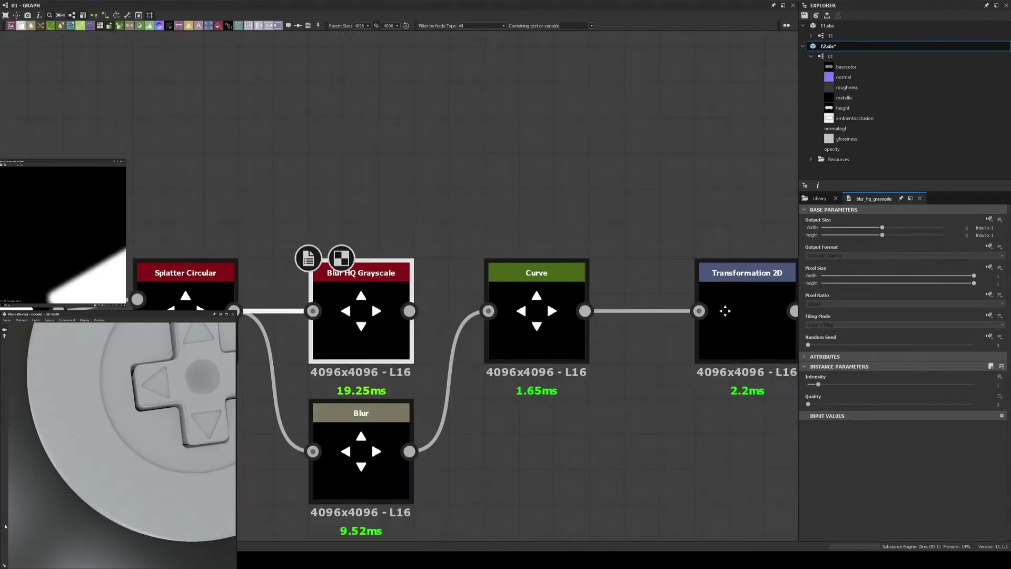
left_click_drag(409, 311, 489, 310)
left_click(371, 441)
left_click(747, 327)
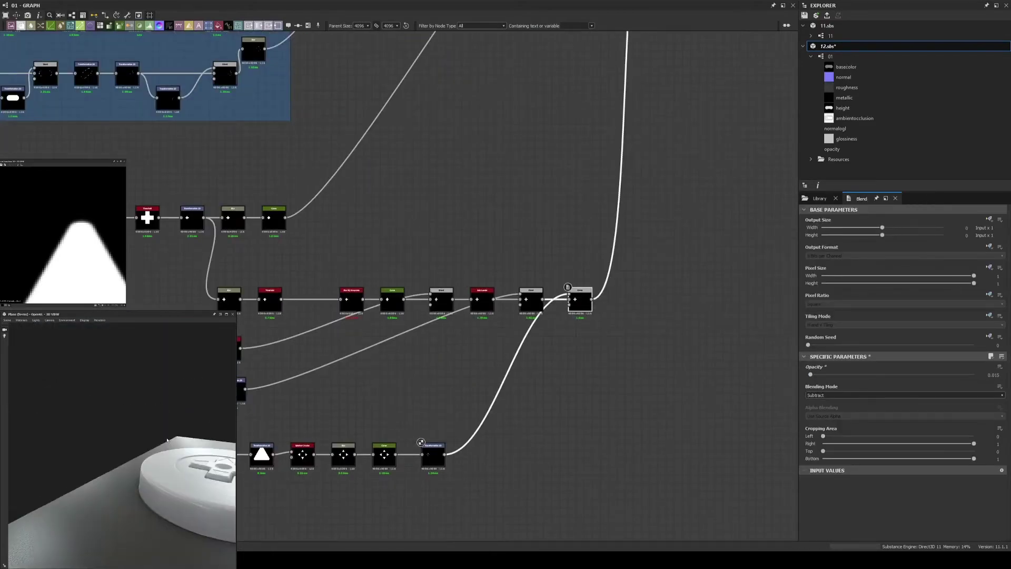
- Insert Transformation 2D nodes after the Shape and Auto Levels, wired into the Blend chain
scroll(374, 325, "up", 1)
scroll(374, 325, "up", 1)
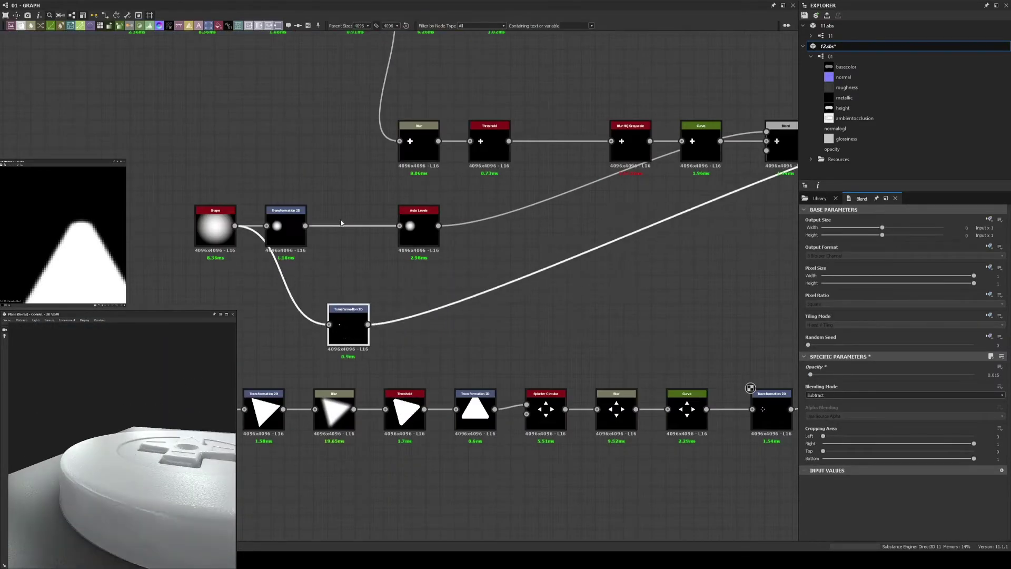
middle_click_drag(448, 236, 320, 268)
key("space")
type("transform")
key("Return")
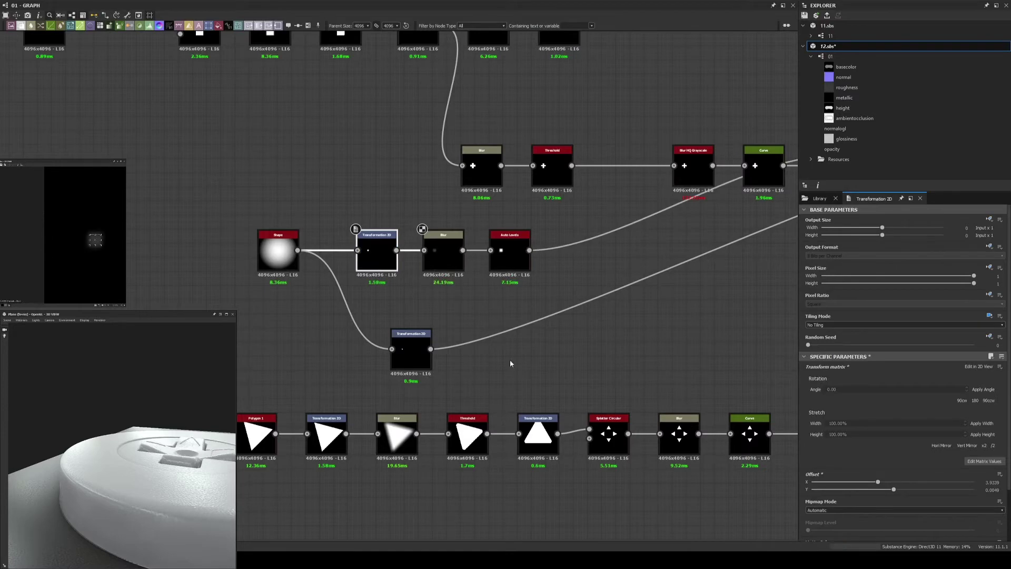
key("ctrl+v")
left_click_drag(580, 248, 679, 210)
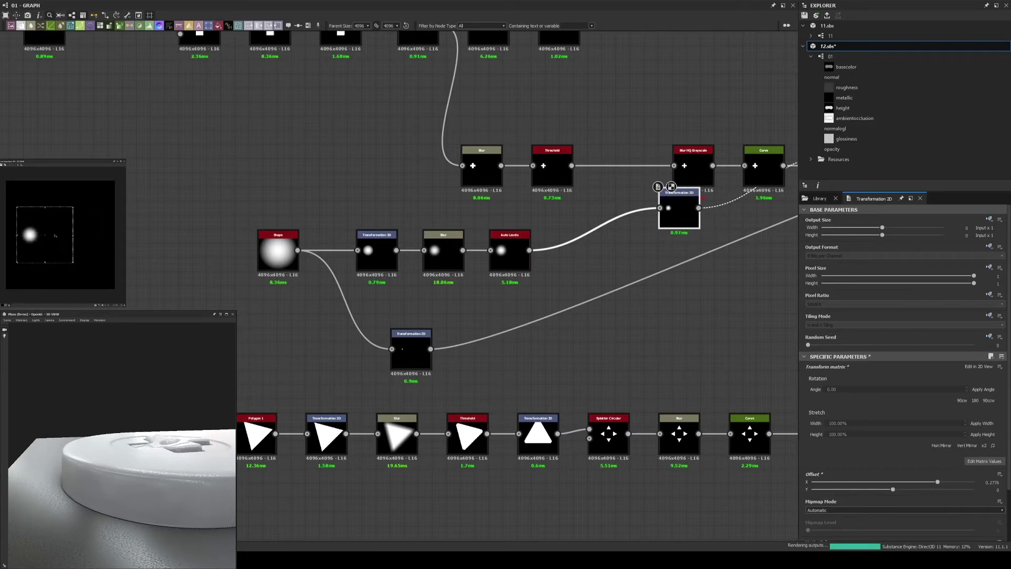
left_click_drag(163, 473, 161, 442)
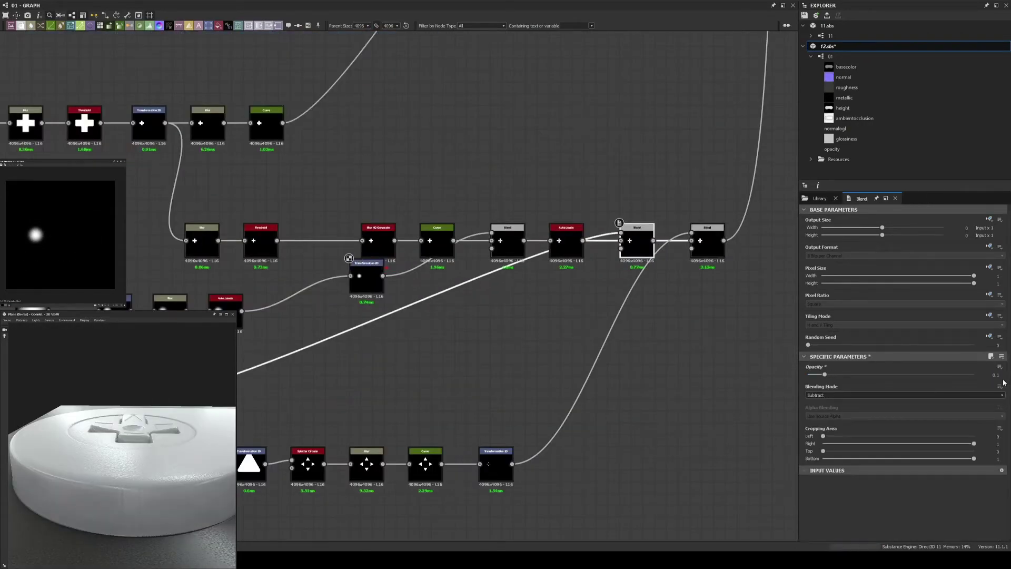
left_click(707, 245)
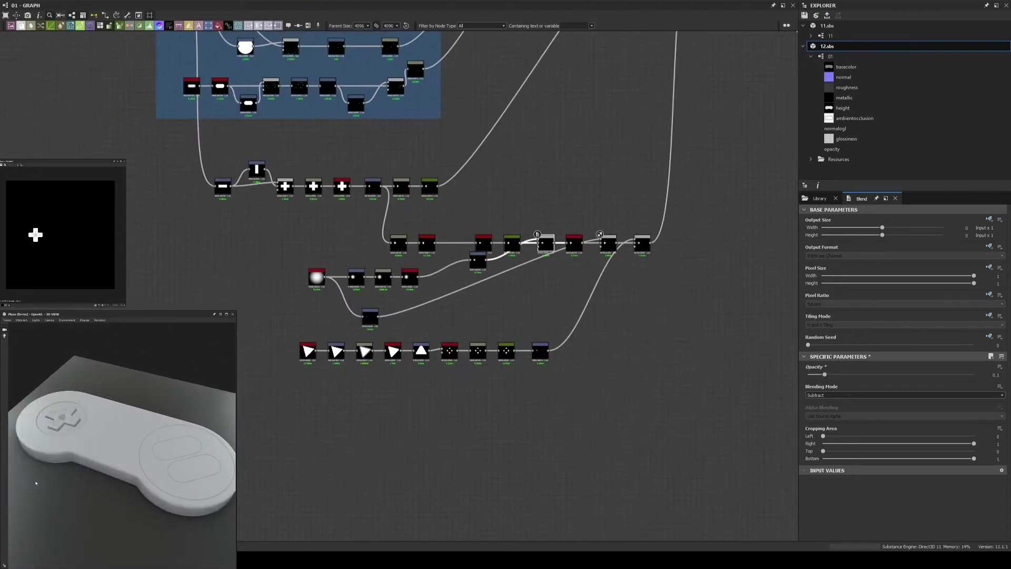
- Branch a Threshold and a No Tiling Transformation 2D off the Shape node
left_click_drag(316, 277, 234, 276)
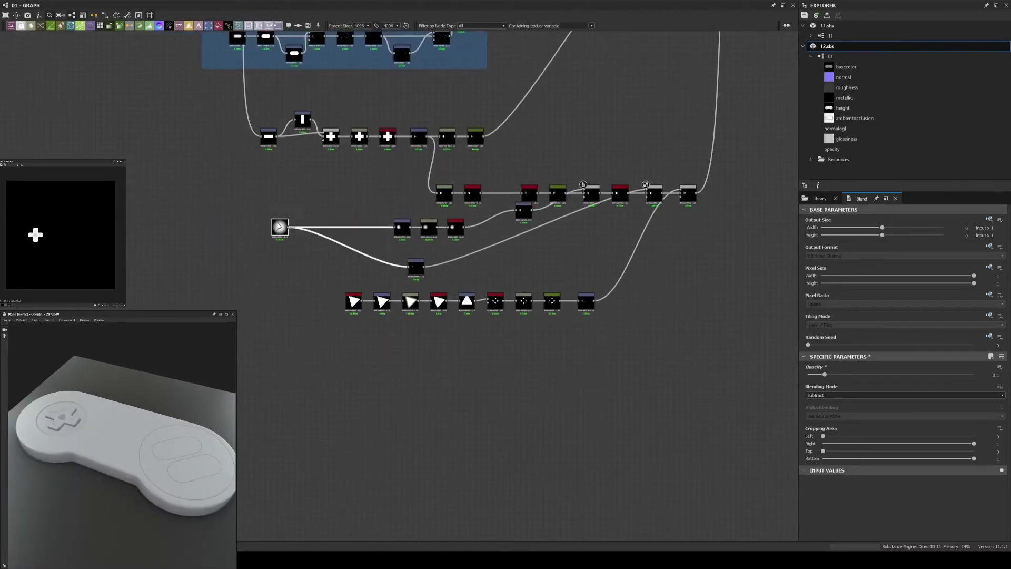
left_click_drag(288, 226, 291, 284)
left_click(324, 386)
scroll(394, 393, "down", 2)
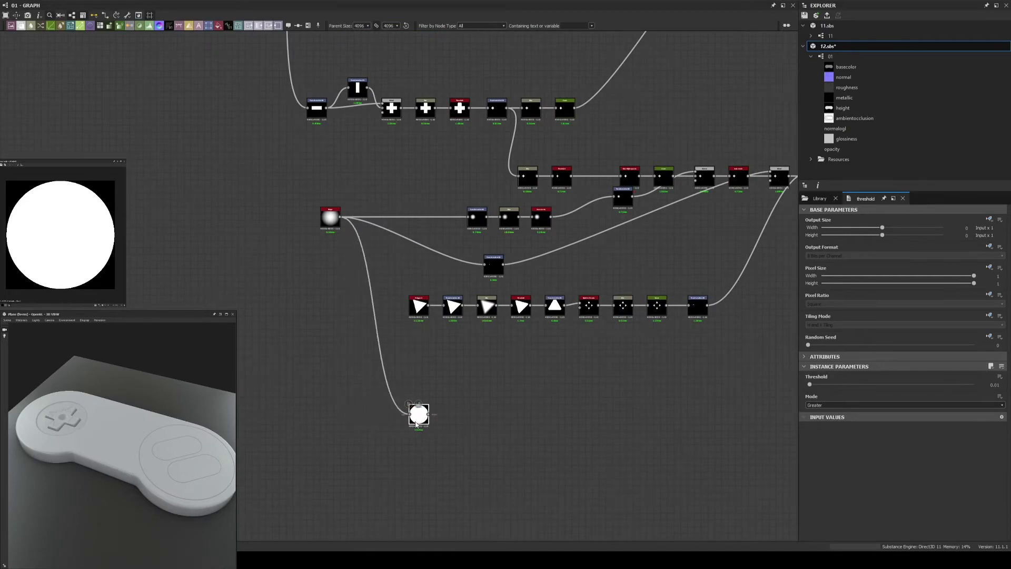
key("Delete")
left_click_drag(340, 216, 381, 426)
key("Return")
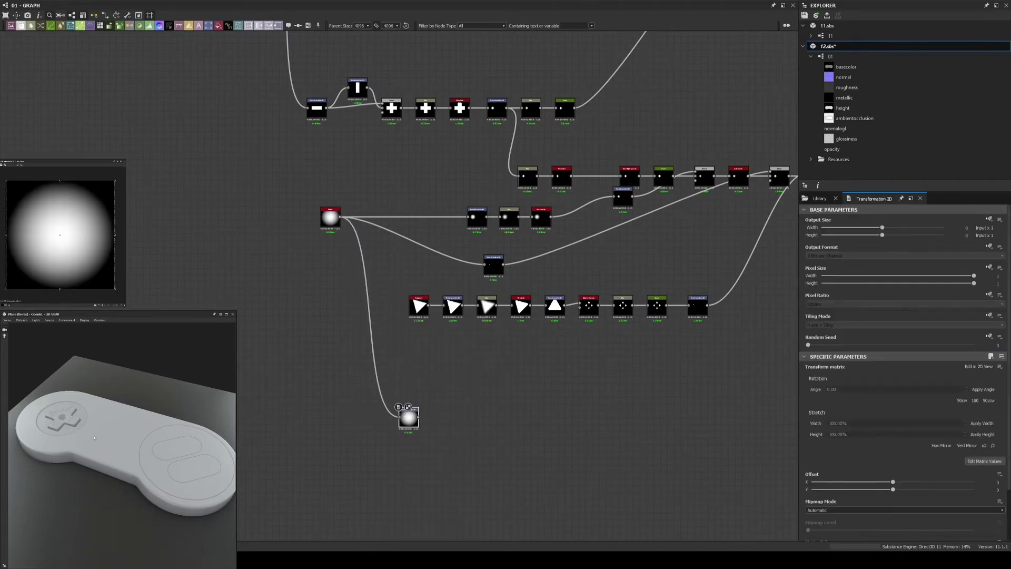
left_click(904, 325)
- Connect the hole's Threshold into the subtract Blend to cut the hole
scroll(630, 380, "up", 2)
scroll(404, 427, "down", 3)
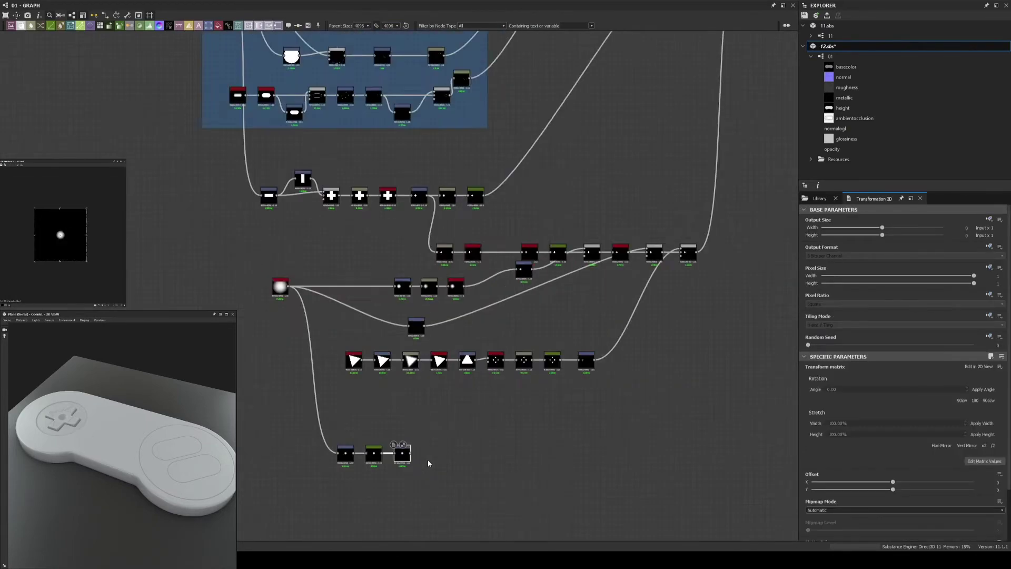
left_click(637, 143)
middle_click_drag(637, 143, 506, 207)
scroll(506, 207, "down", 3)
scroll(328, 478, "up", 3)
left_click(327, 479)
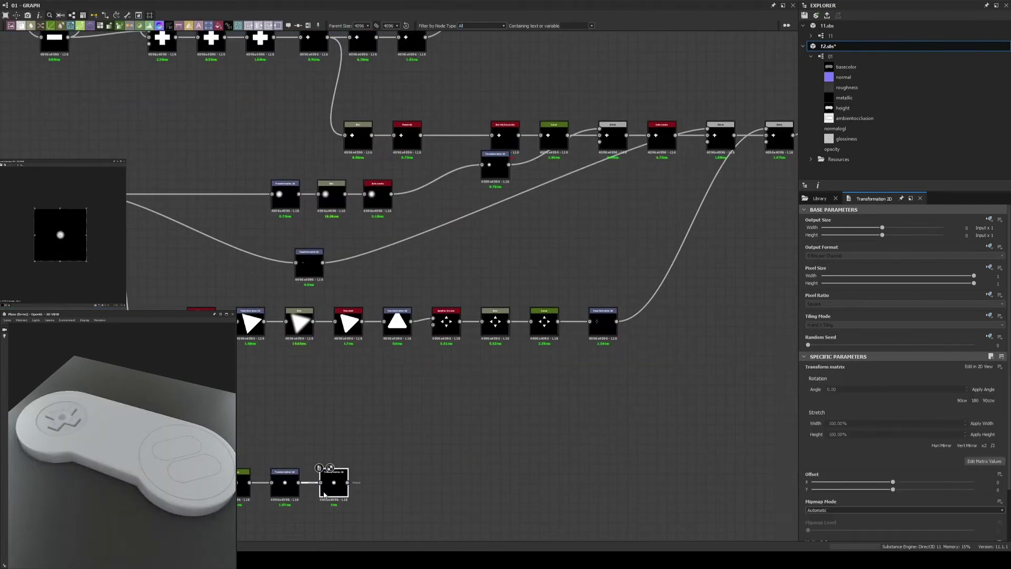
left_click_drag(352, 480, 447, 208)
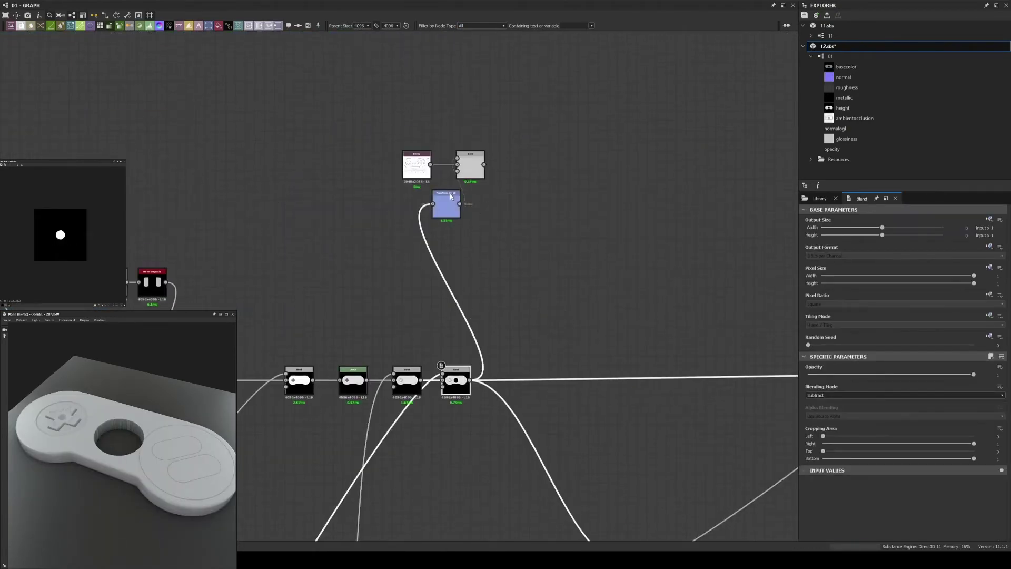
scroll(447, 208, "down", 3)
scroll(461, 382, "up", 3)
- Move the hole onto the right-hand pad and shrink it to button size
left_click(461, 382)
left_click_drag(27, 221, 29, 205)
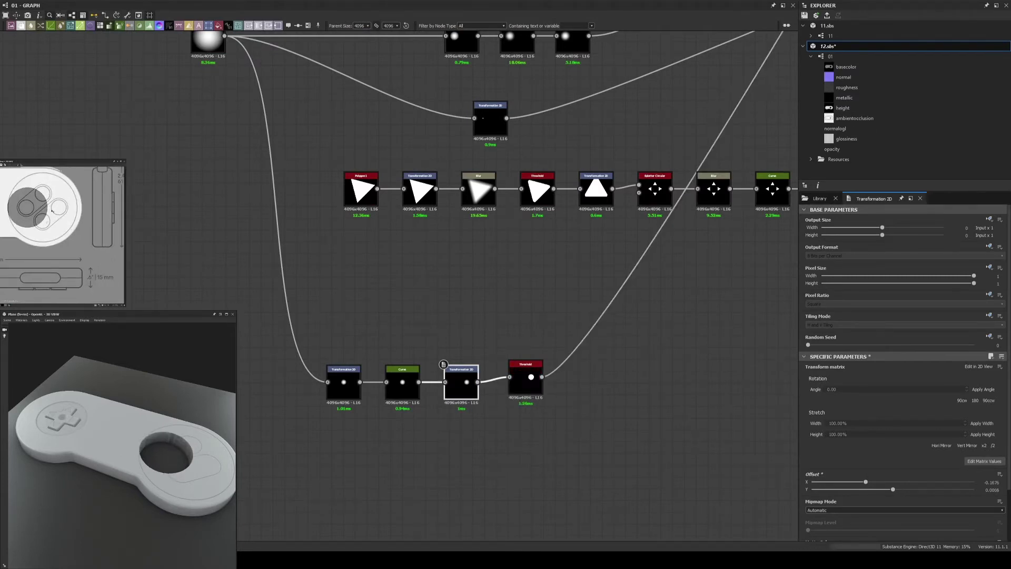
left_click_drag(63, 264, 52, 249)
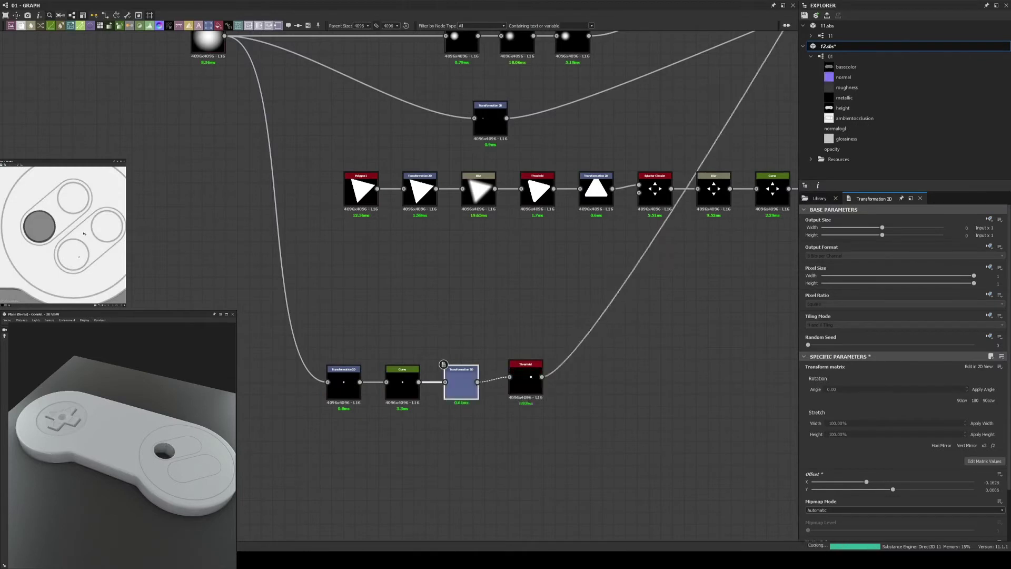
scroll(495, 416, "up", 2)
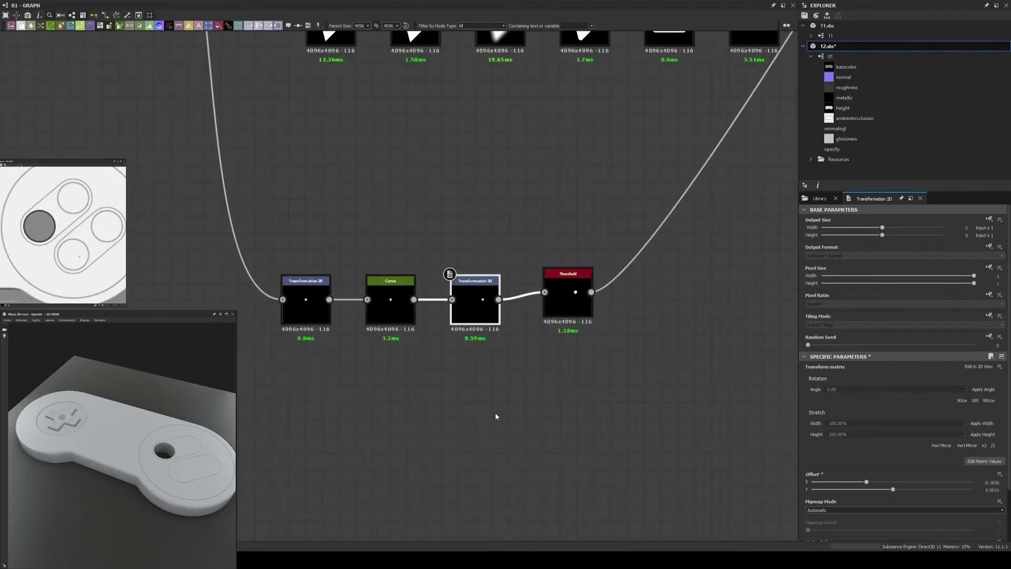
left_click(562, 317)
scroll(536, 321, "down", 2)
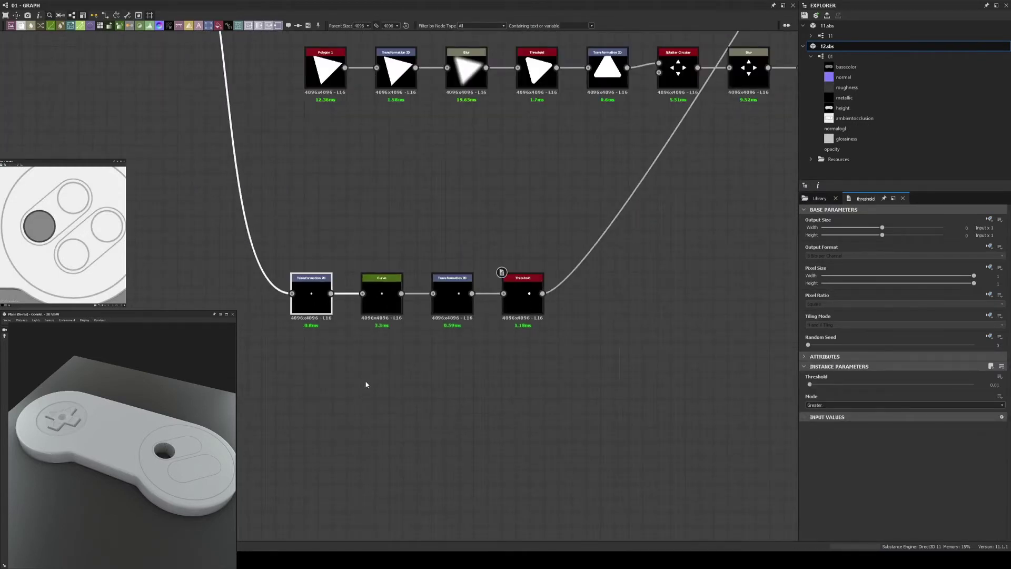
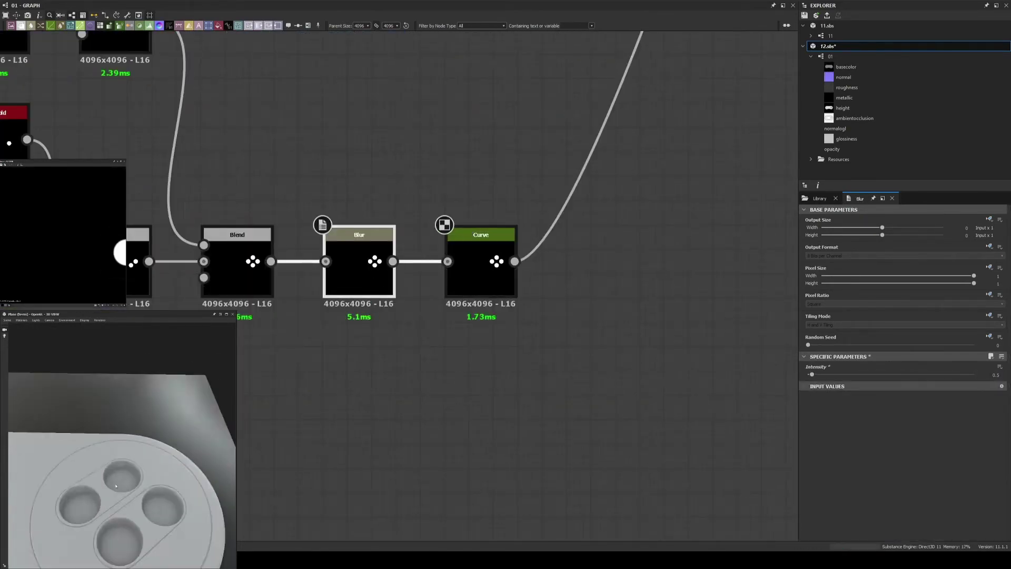
- Move the end point of the Curve after the Blur to steepen the button-hole depth
left_click(480, 266)
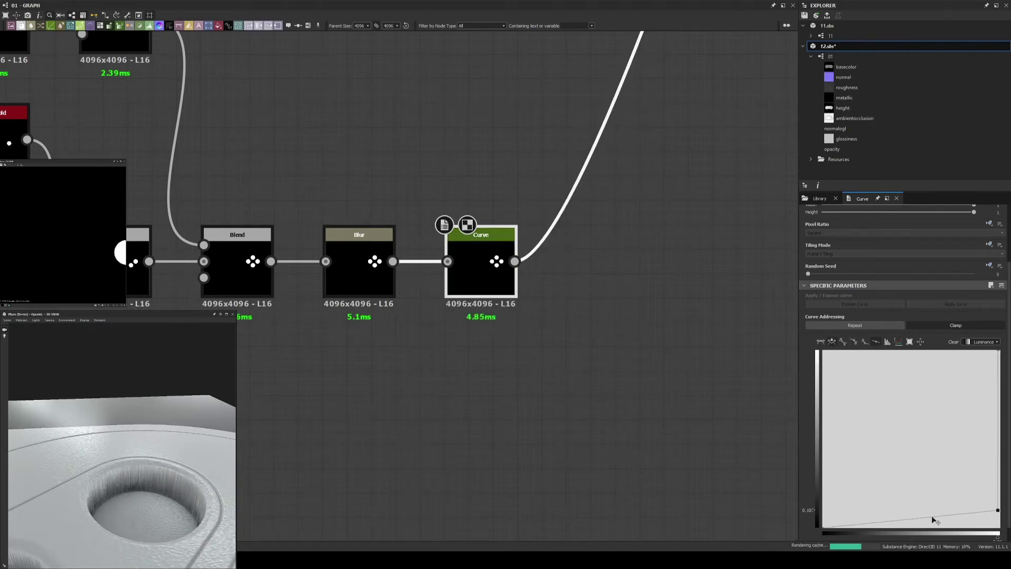
mouse_move(970, 528)
left_mouse_down()
mouse_move(997, 506)
mouse_move(981, 521)
left_mouse_up()
scroll(315, 355, "down", 3)
scroll(368, 357, "down", 3)
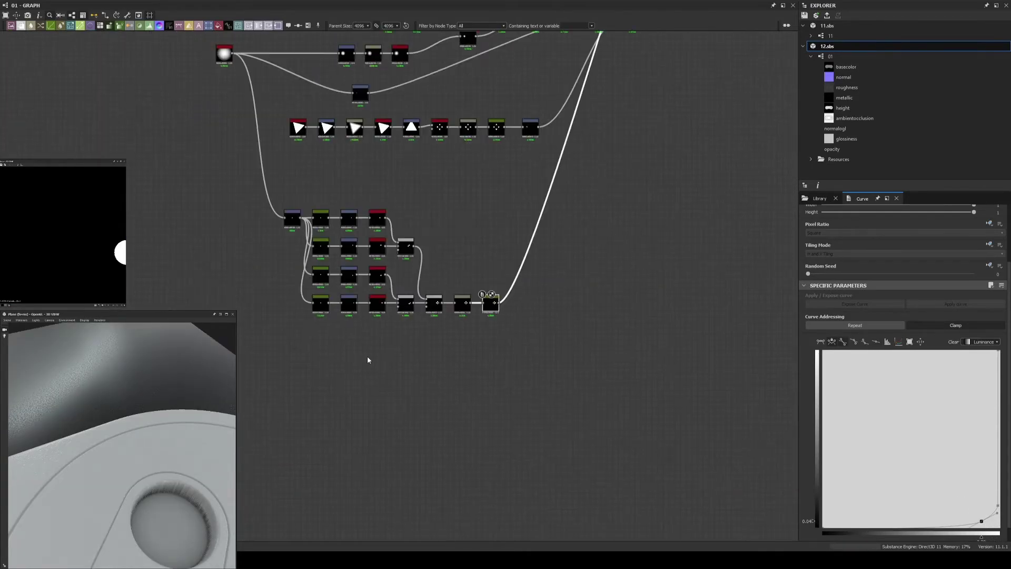
left_click_drag(121, 421, 140, 444)
scroll(140, 444, "down", 3)
scroll(475, 304, "up", 2)
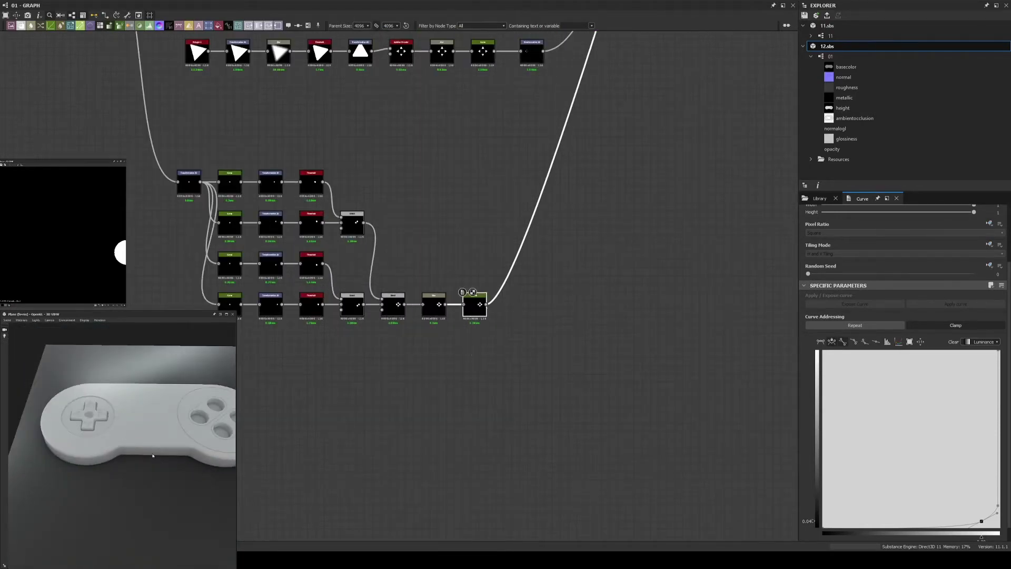
scroll(426, 409, "up", 3)
middle_click_drag(406, 440, 354, 350)
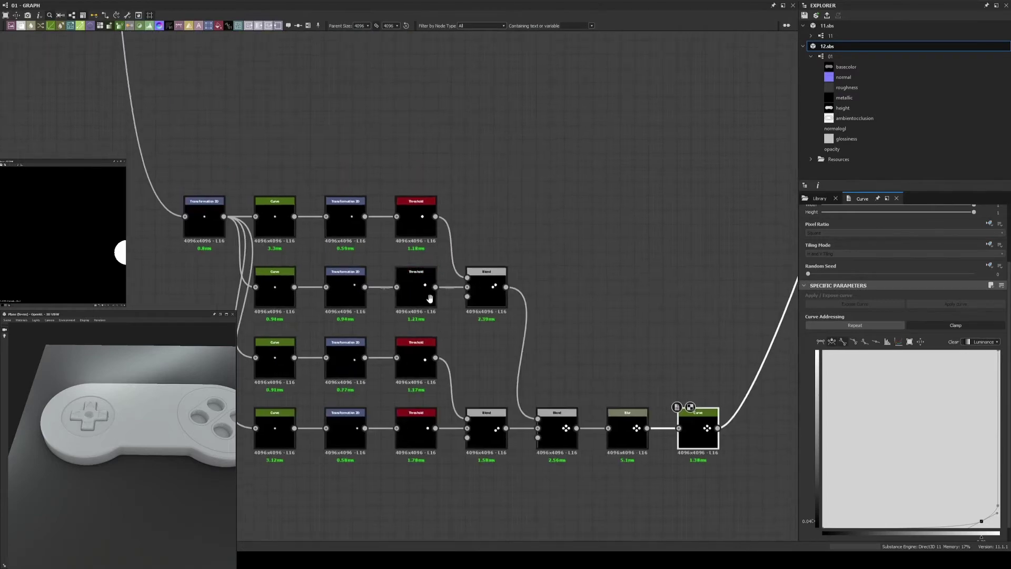
middle_click_drag(430, 299, 361, 315)
scroll(514, 241, "down", 3)
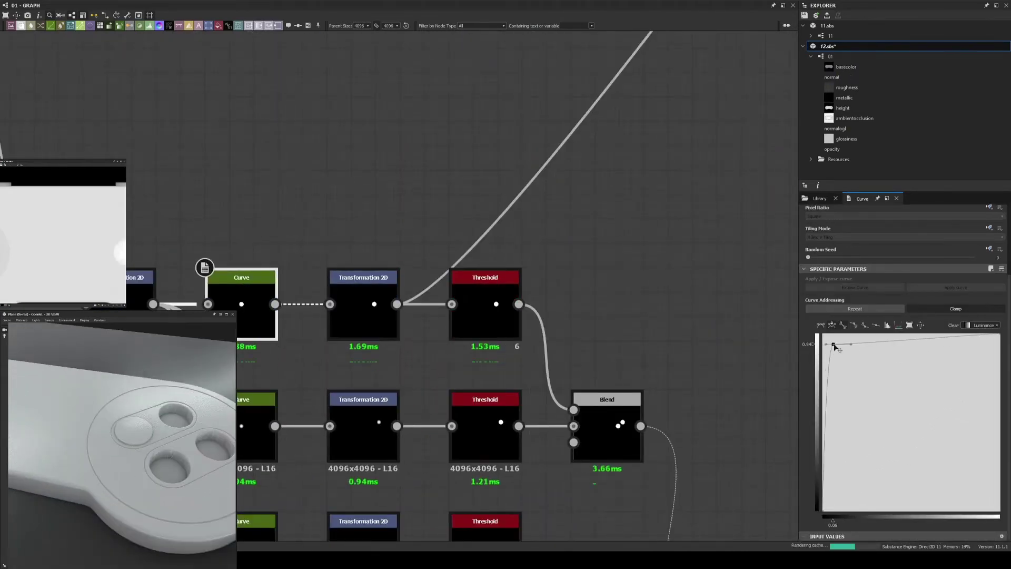
- Shape the first button Curve into a steep rise with a flat top, raising a point from 0.69 to 0.83
mouse_move(839, 402)
left_mouse_down()
mouse_move(830, 375)
mouse_move(999, 342)
left_mouse_up()
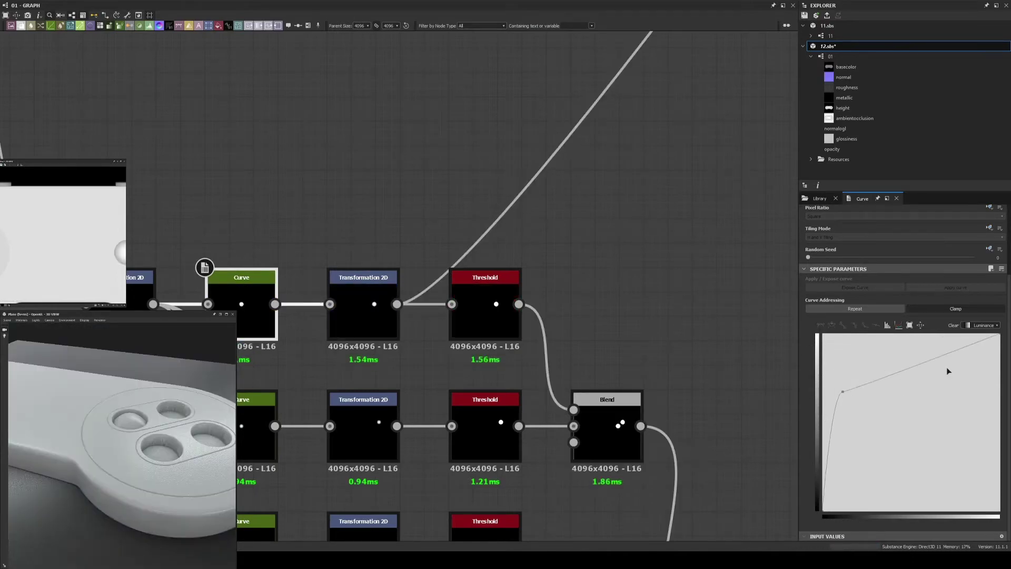
mouse_move(844, 392)
left_mouse_down()
mouse_move(838, 339)
mouse_move(897, 354)
left_mouse_up()
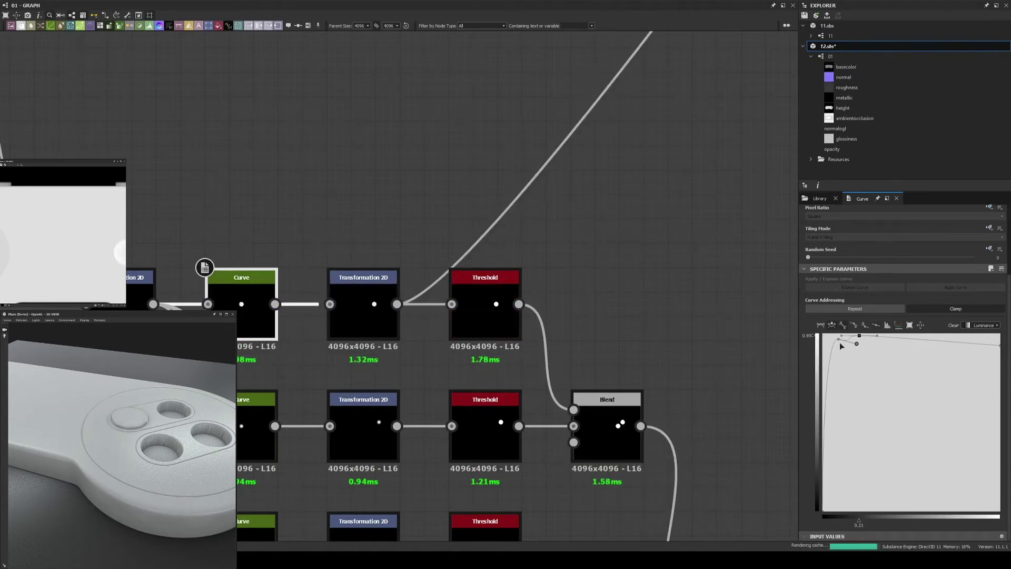
left_click_drag(838, 340, 962, 349)
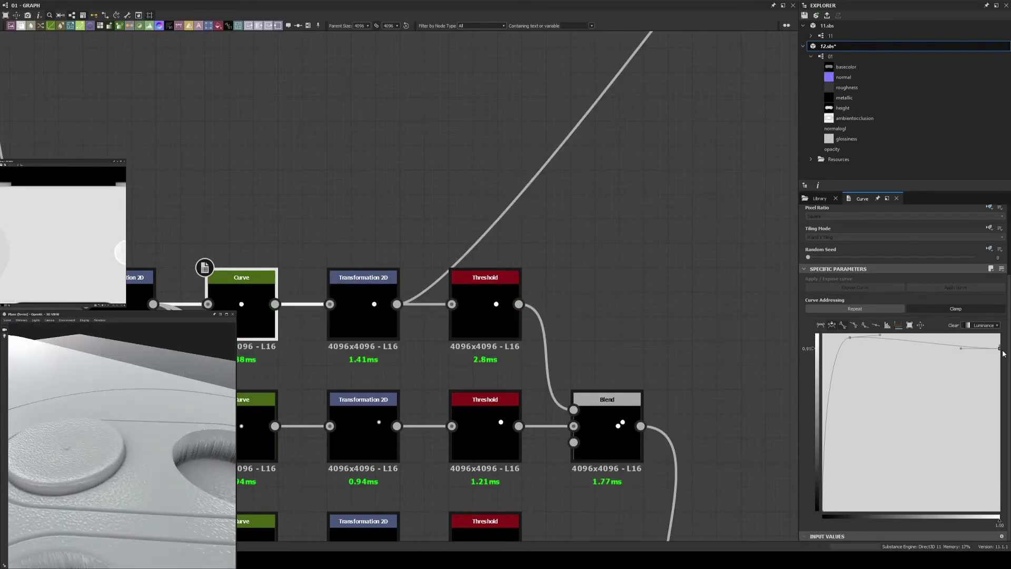
mouse_move(121, 421)
left_mouse_down()
mouse_move(111, 451)
mouse_move(137, 442)
left_mouse_up()
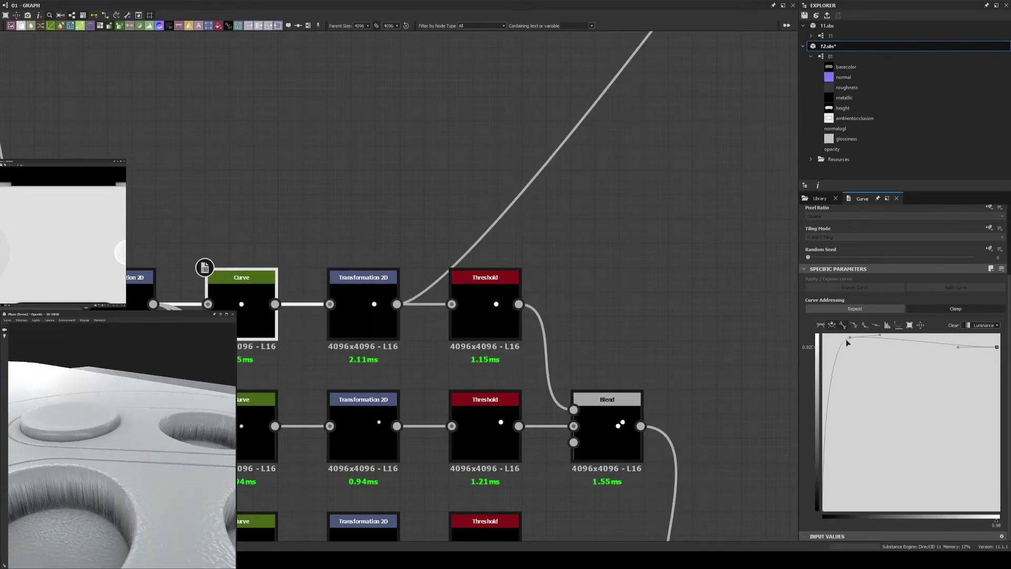
left_click_drag(830, 390, 835, 367)
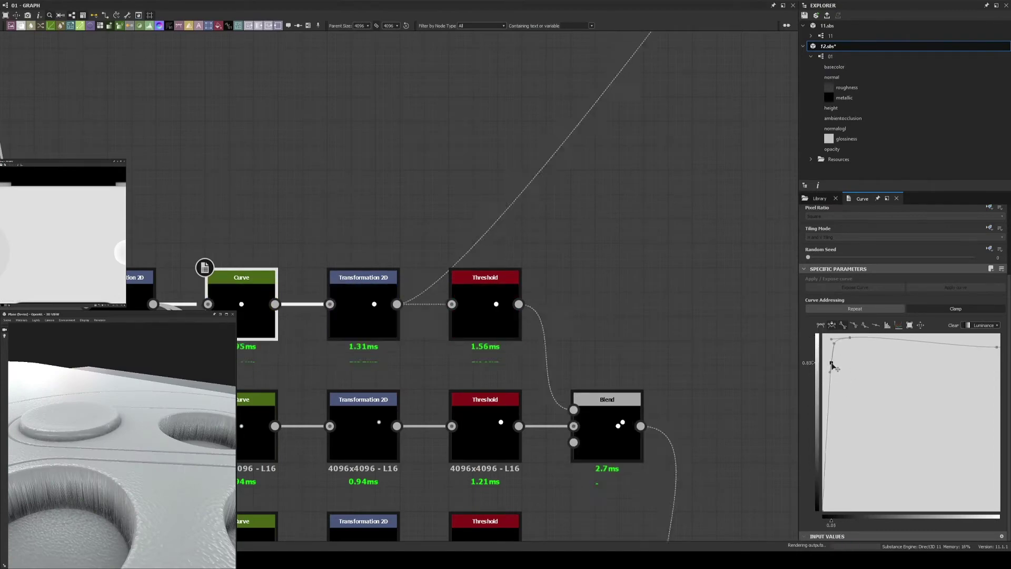
middle_click_drag(430, 255, 404, 400)
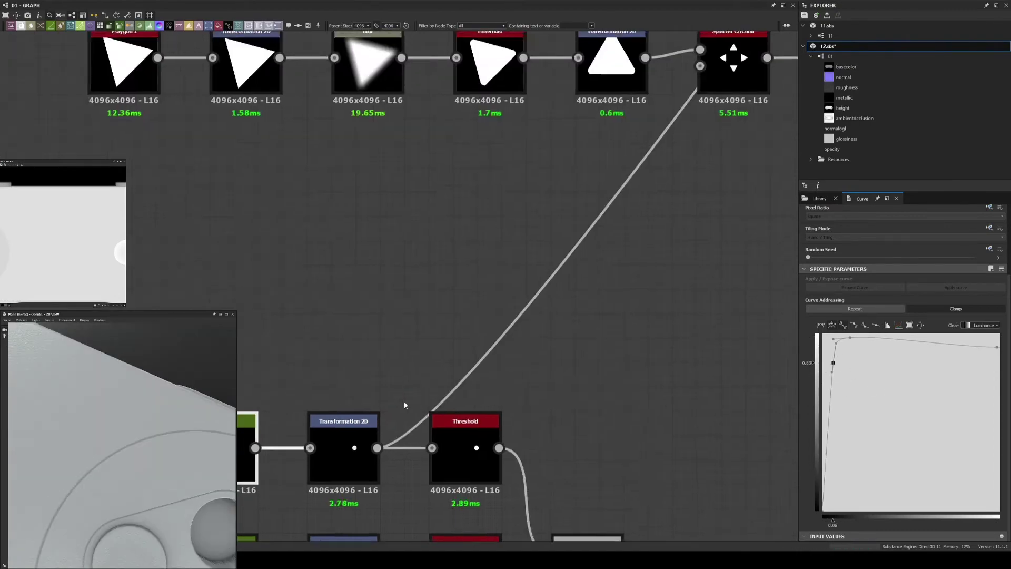
scroll(403, 400, "down", 1)
scroll(456, 386, "down", 3)
scroll(456, 386, "up", 2)
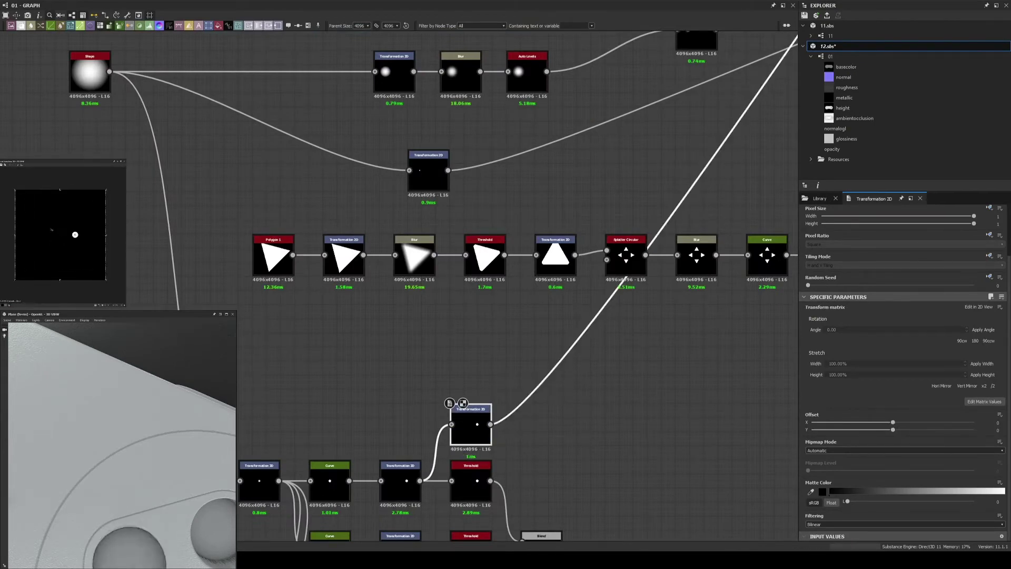
- Scale the Transformation 2D disc about 1.4x and offset it left to centre it on the button
left_click_drag(15, 190, 49, 195)
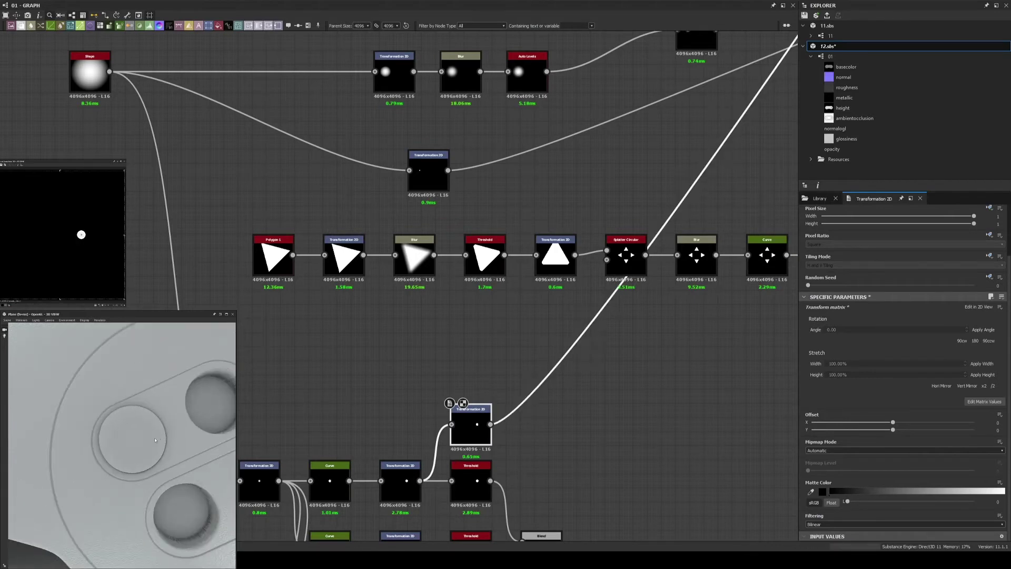
scroll(155, 440, "down", 3)
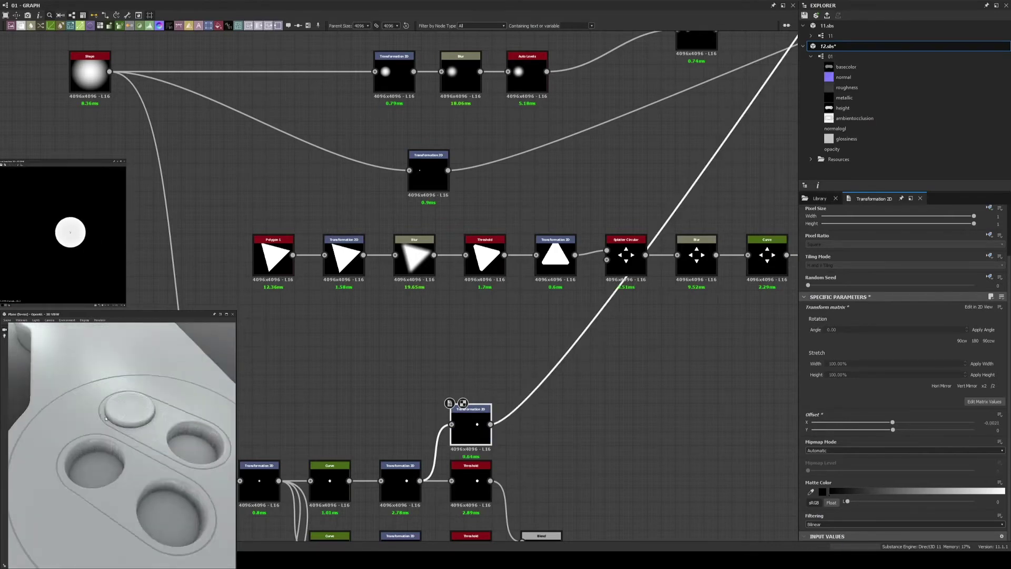
scroll(79, 235, "down", 3)
left_click_drag(87, 232, 79, 231)
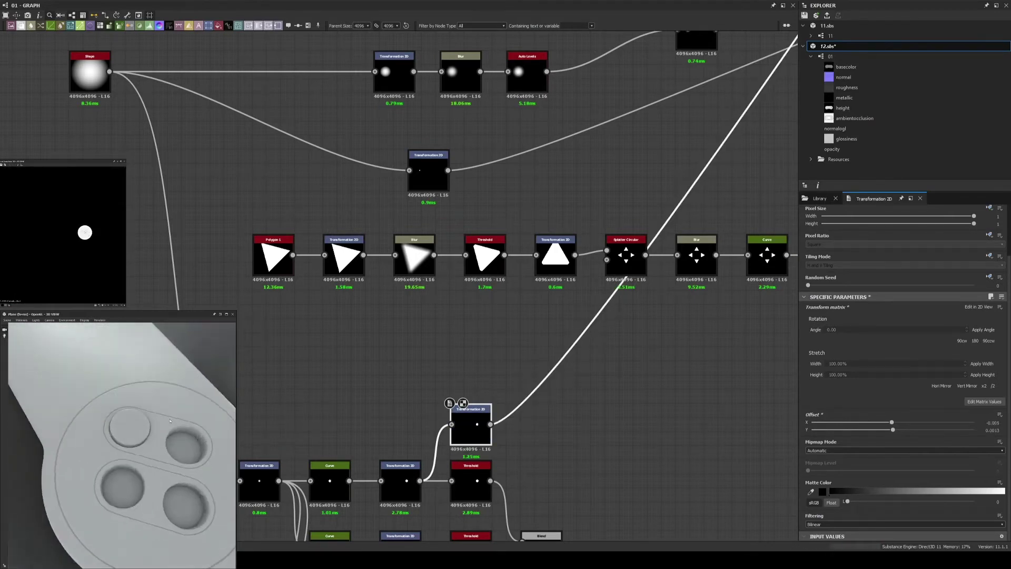
left_click_drag(132, 400, 95, 425)
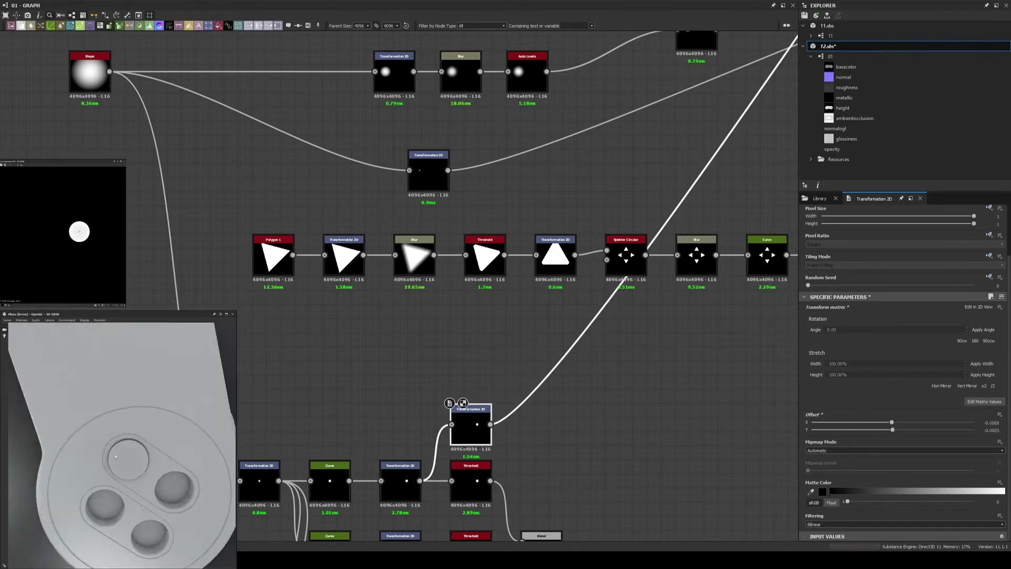
left_click_drag(160, 433, 131, 448)
scroll(514, 412, "down", 3)
scroll(532, 440, "up", 3)
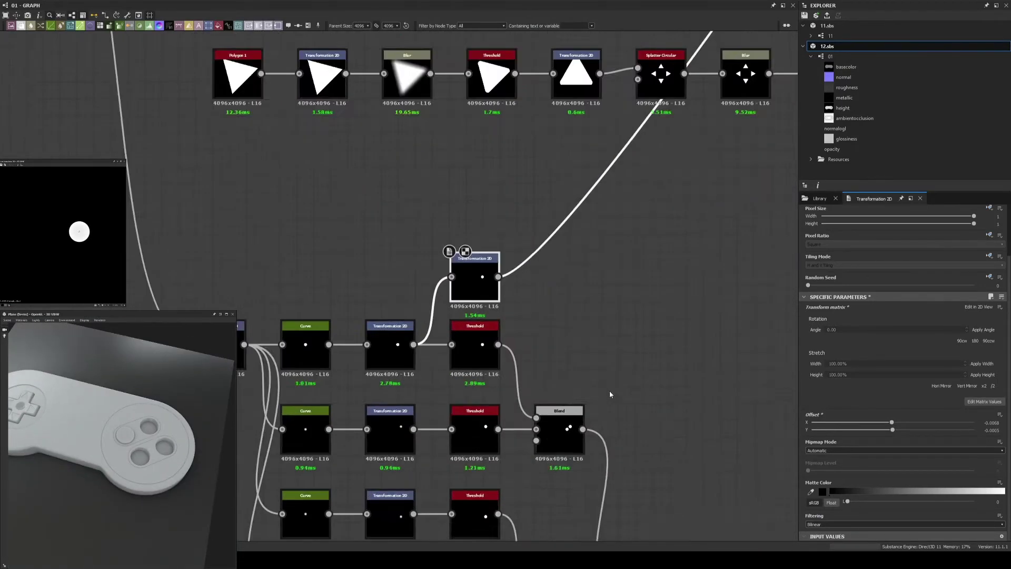
- Set the Blend joining the transformed discs to Max (Lighten)
left_click(416, 232)
scroll(421, 232, "up", 2)
scroll(620, 386, "down", 3)
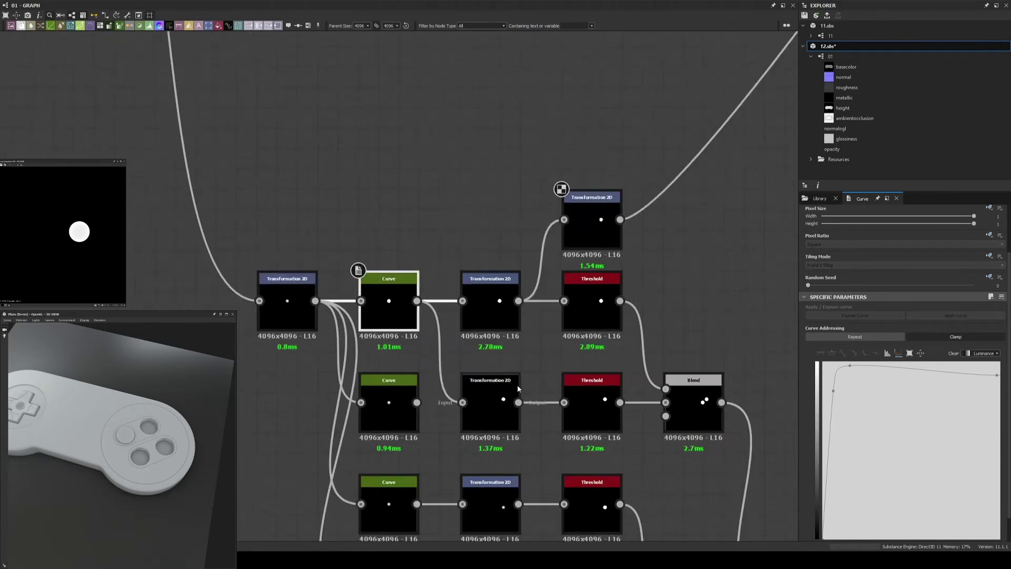
left_click(576, 153)
scroll(535, 300, "down", 3)
left_click(821, 395)
left_click(820, 427)
scroll(561, 258, "up", 3)
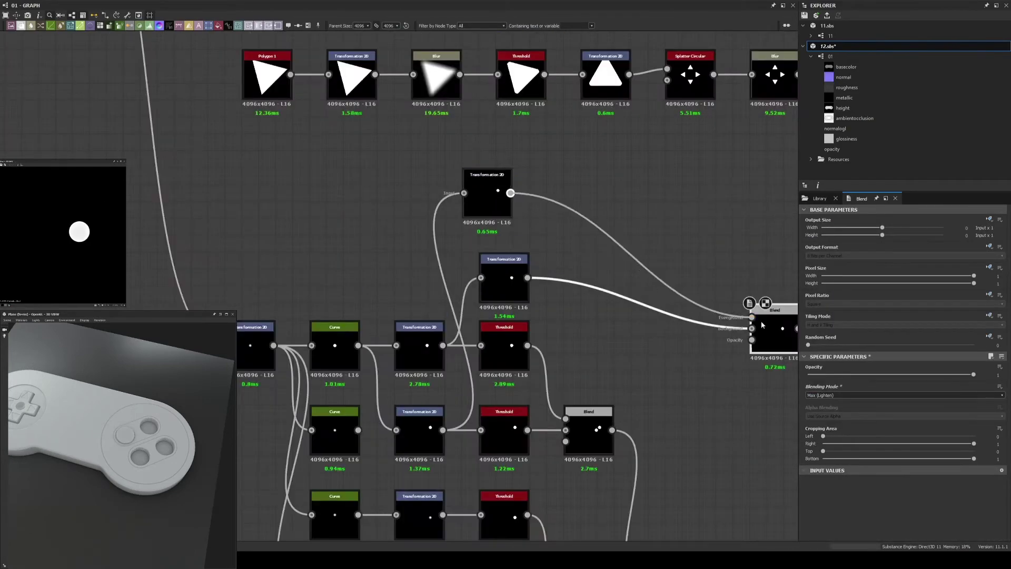
scroll(479, 224, "down", 3)
- Duplicate the transform and blend group with Ctrl+D and place the copy beside the original
left_click_drag(548, 226, 648, 485)
scroll(443, 463, "up", 2)
scroll(449, 359, "up", 1)
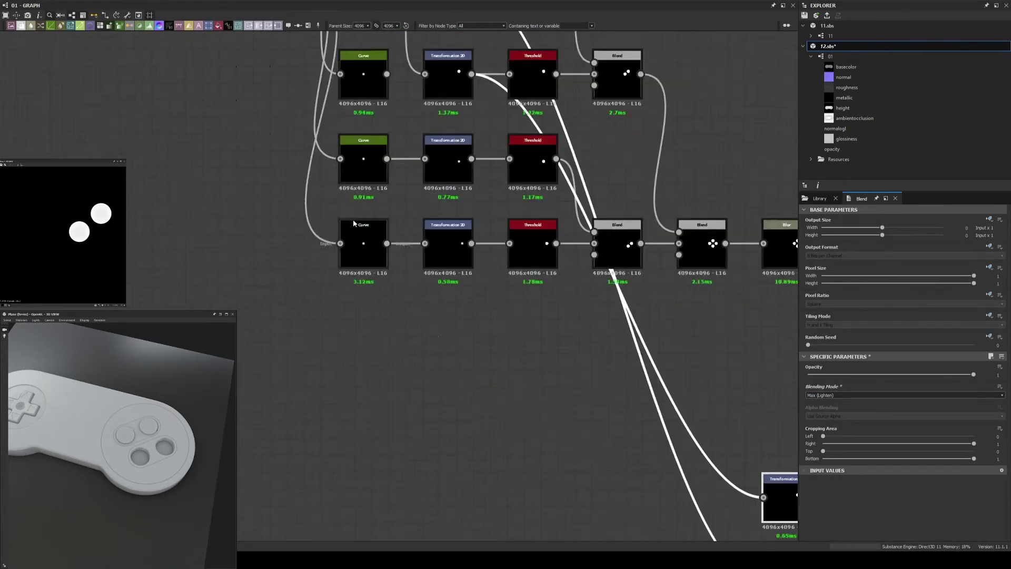
middle_click_drag(450, 359, 225, 179)
scroll(369, 284, "down", 2)
key("ctrl+d")
scroll(134, 425, "up", 3)
scroll(134, 425, "down", 3)
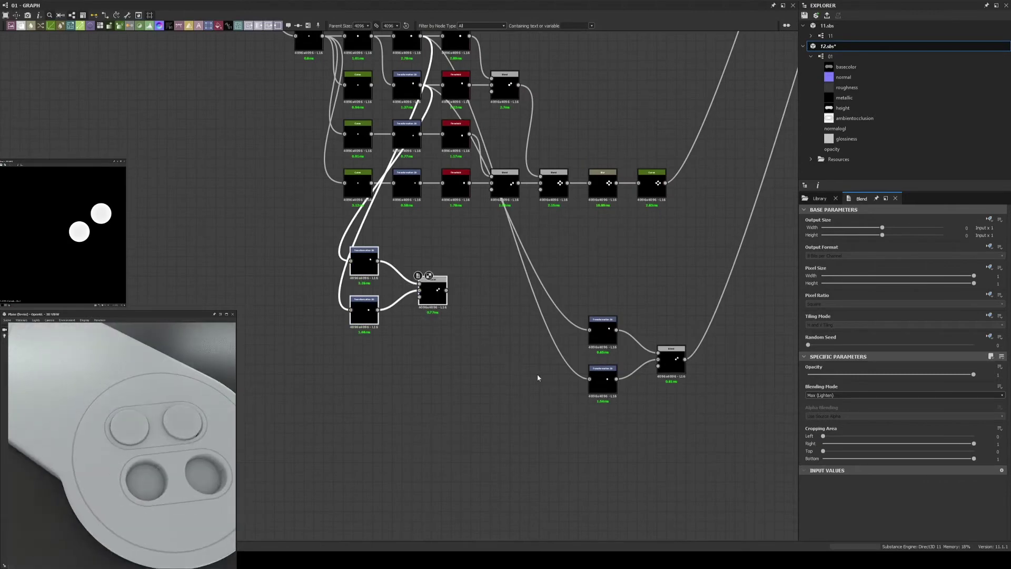
left_click_drag(364, 261, 602, 429)
scroll(537, 376, "up", 2)
scroll(537, 377, "down", 2)
- Set the new Blend to Max (Lighten) and shift the second disc's X offset to -0.0108
left_click(903, 395)
left_click(820, 427)
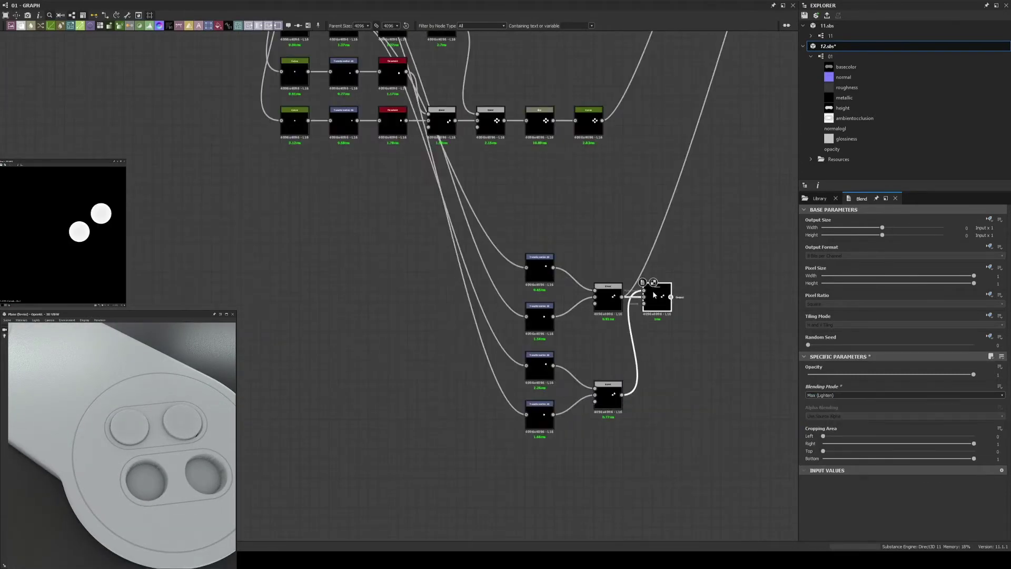
scroll(606, 322, "down", 2)
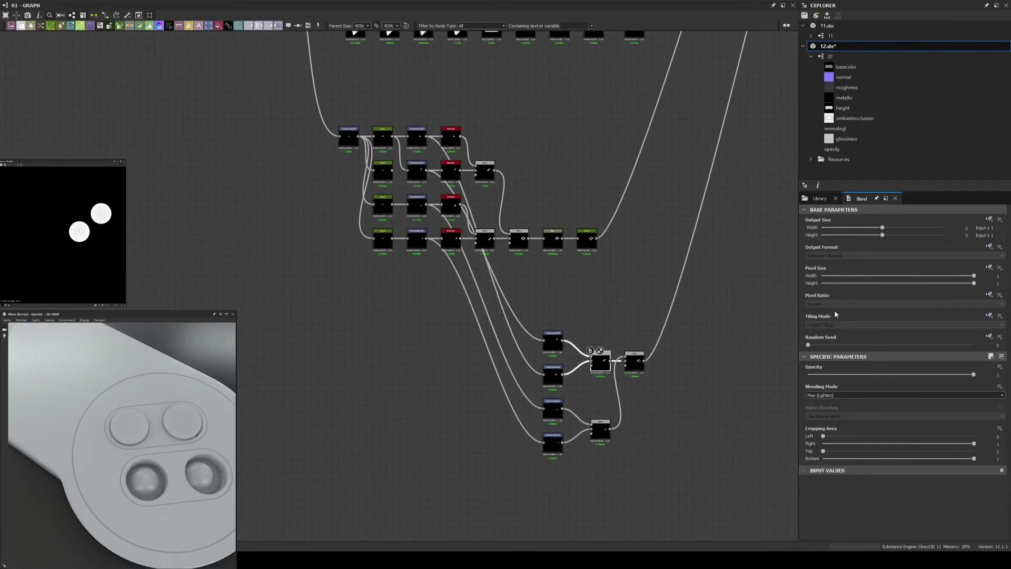
left_click(552, 374)
scroll(575, 402, "up", 4)
left_click_drag(891, 482, 890, 482)
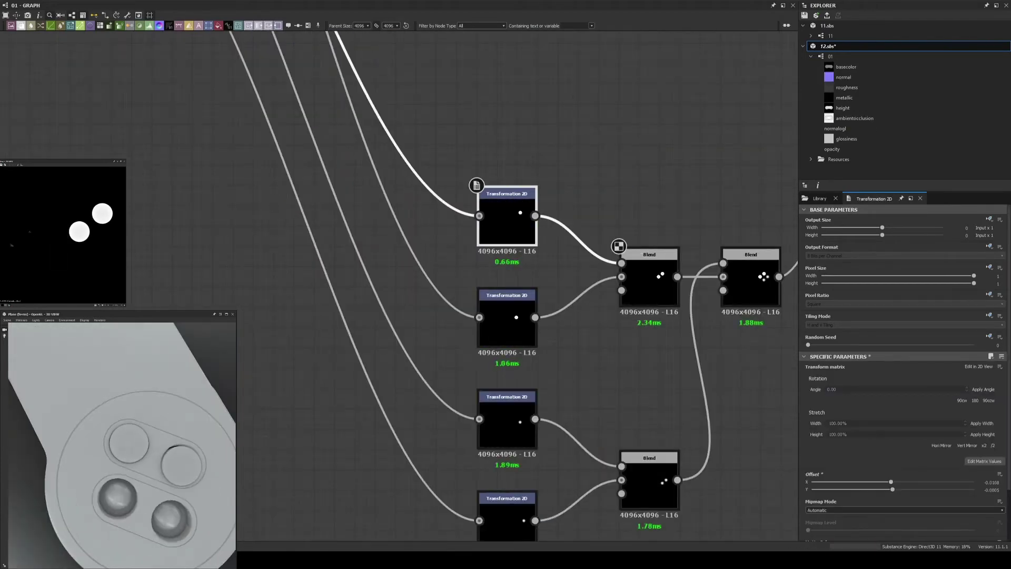
scroll(96, 238, "up", 3)
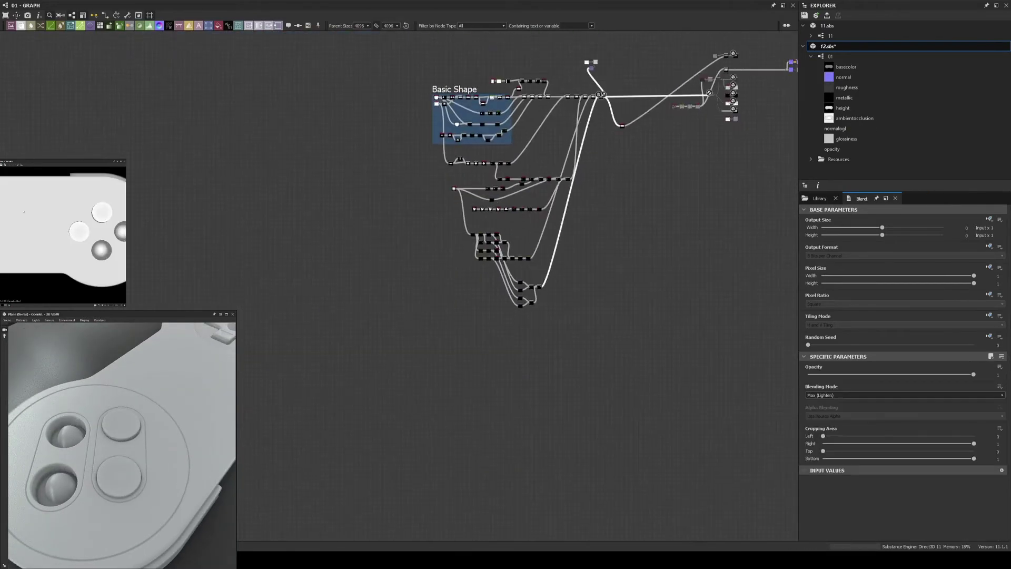
left_click_drag(87, 222, 76, 229)
- Inspect the buttons in the 3D preview and reposition the Transformation 2D node, rewiring its link
scroll(81, 221, "down", 3)
scroll(79, 224, "down", 2)
scroll(78, 228, "up", 5)
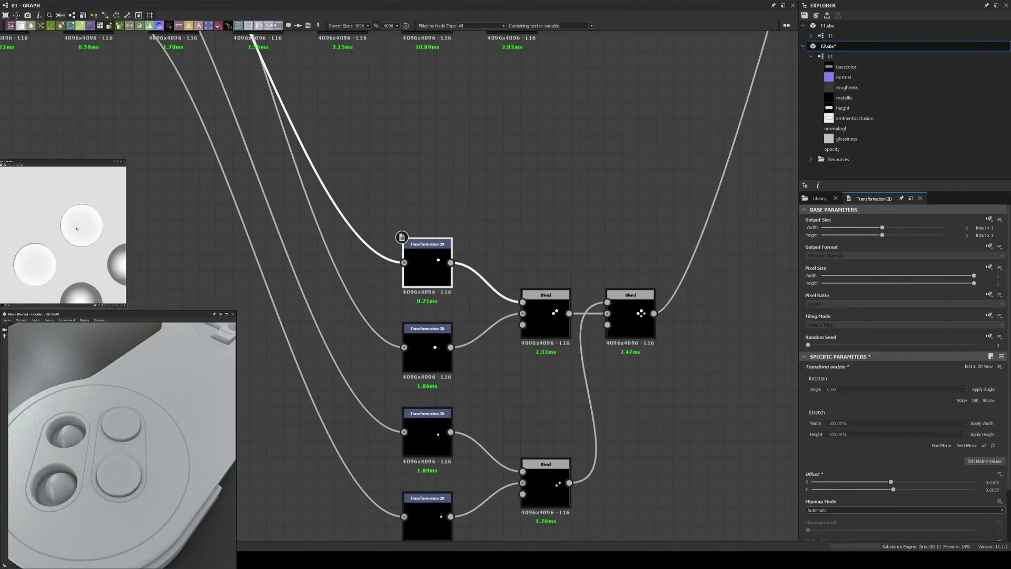
left_click_drag(121, 442, 105, 432)
scroll(63, 232, "down", 3)
middle_click_drag(428, 370, 469, 336)
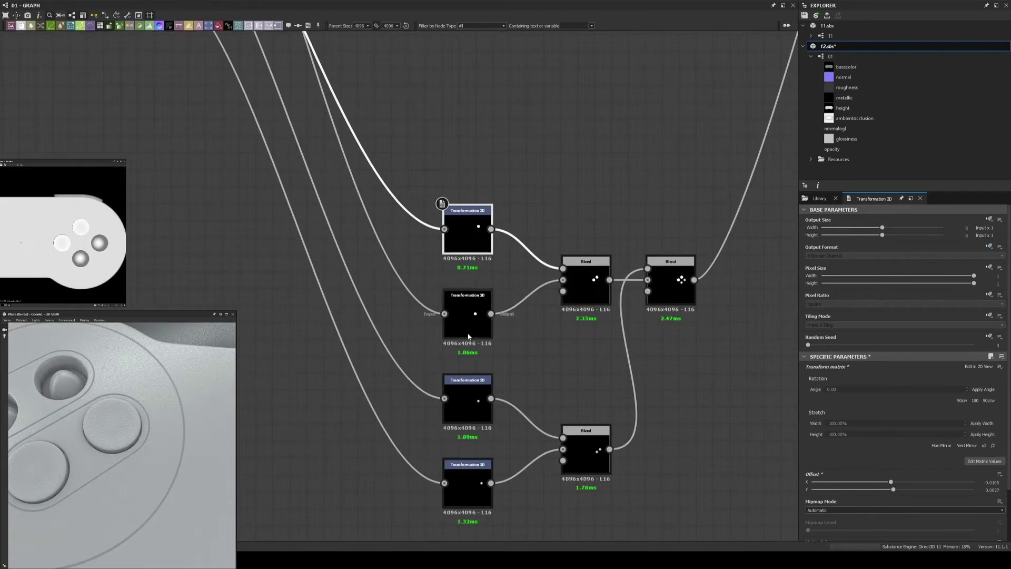
left_click_drag(468, 296, 472, 224)
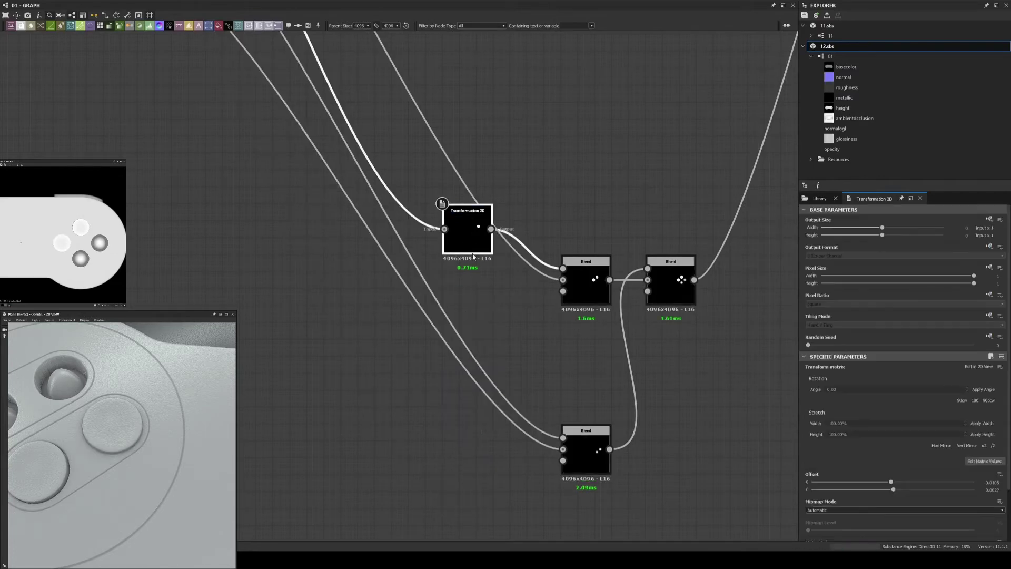
scroll(471, 224, "down", 3)
scroll(473, 264, "up", 3)
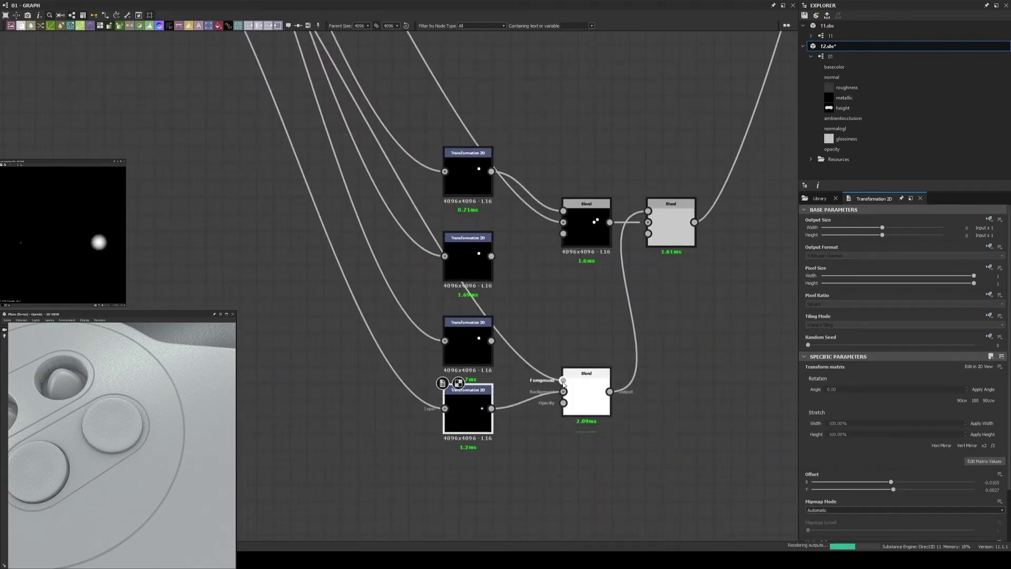
- Reshape the middle-row button Curve with a flat top and its lower point raised to 0.94
scroll(575, 252, "down", 3)
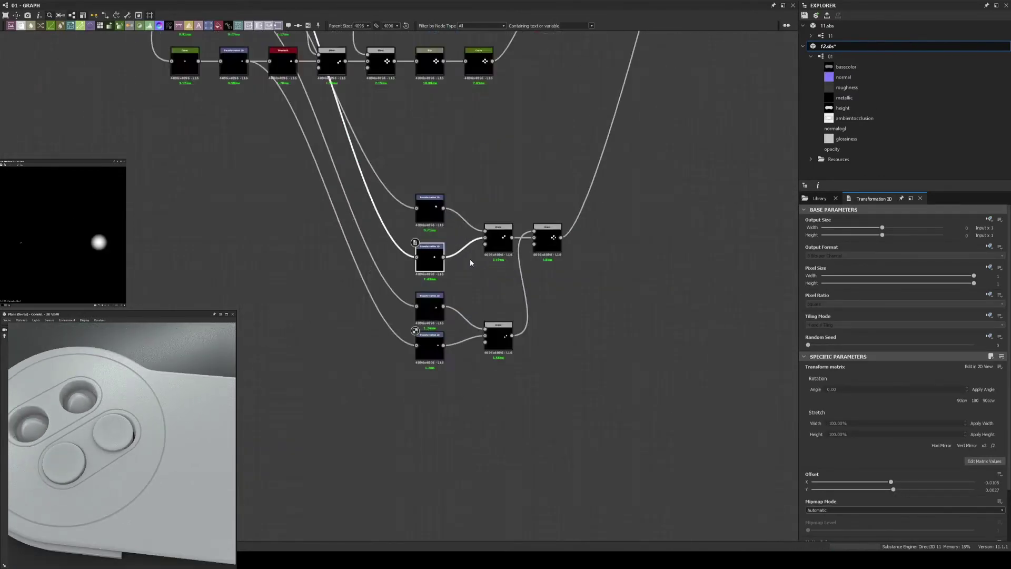
scroll(554, 388, "down", 2)
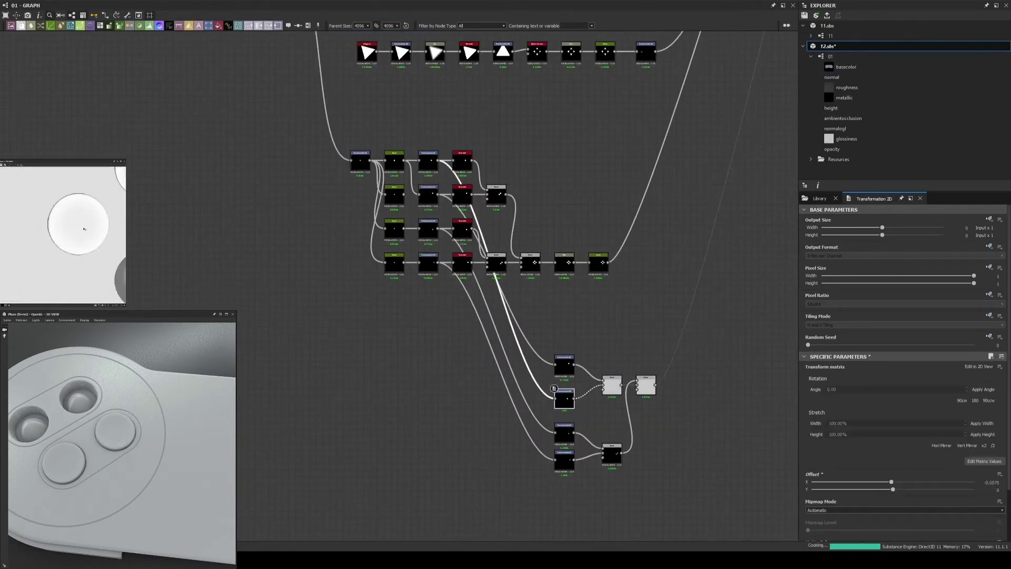
scroll(593, 346, "down", 1)
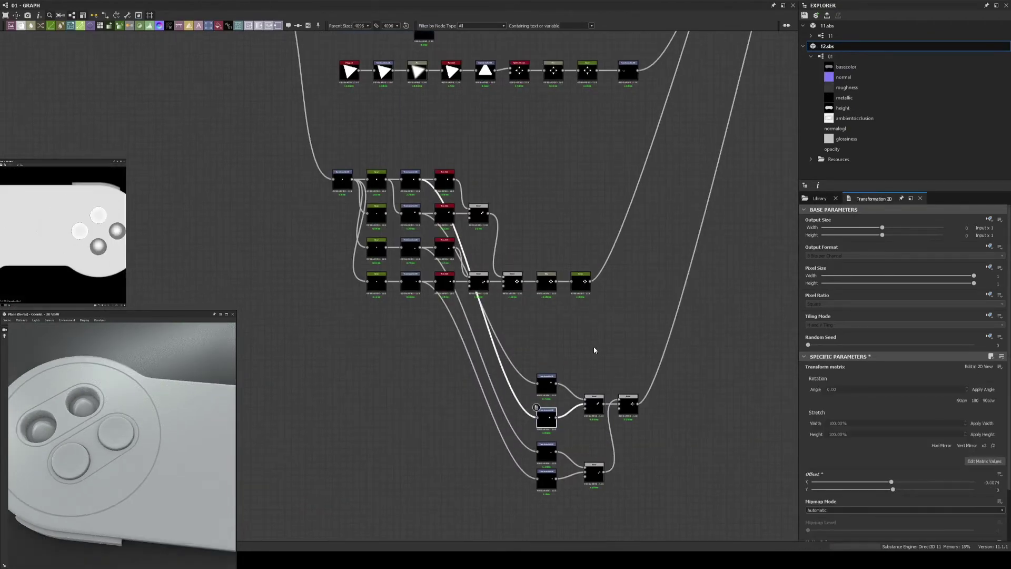
scroll(477, 293, "down", 2)
left_click(445, 280)
scroll(393, 213, "up", 5)
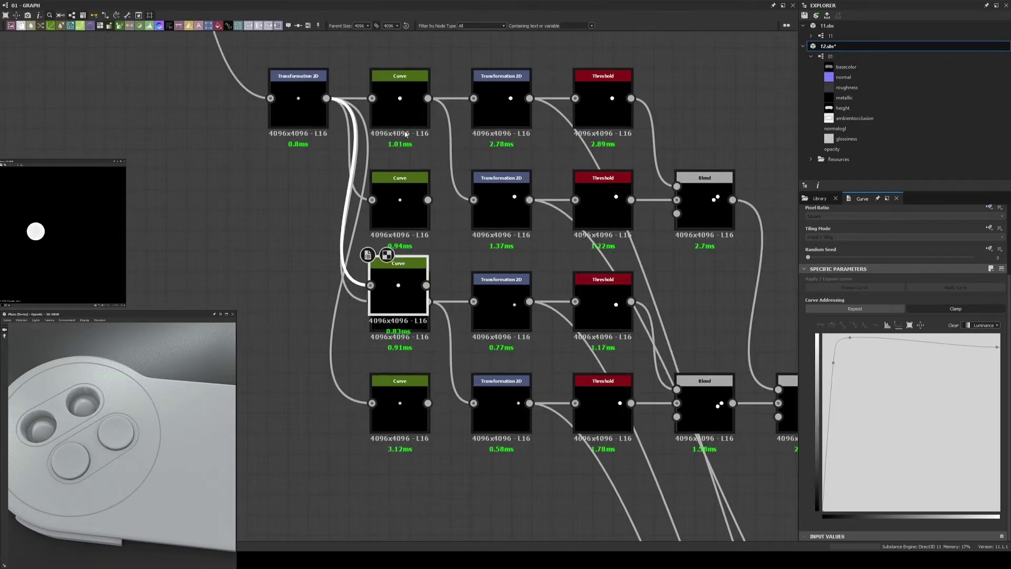
left_click_drag(373, 331, 393, 311)
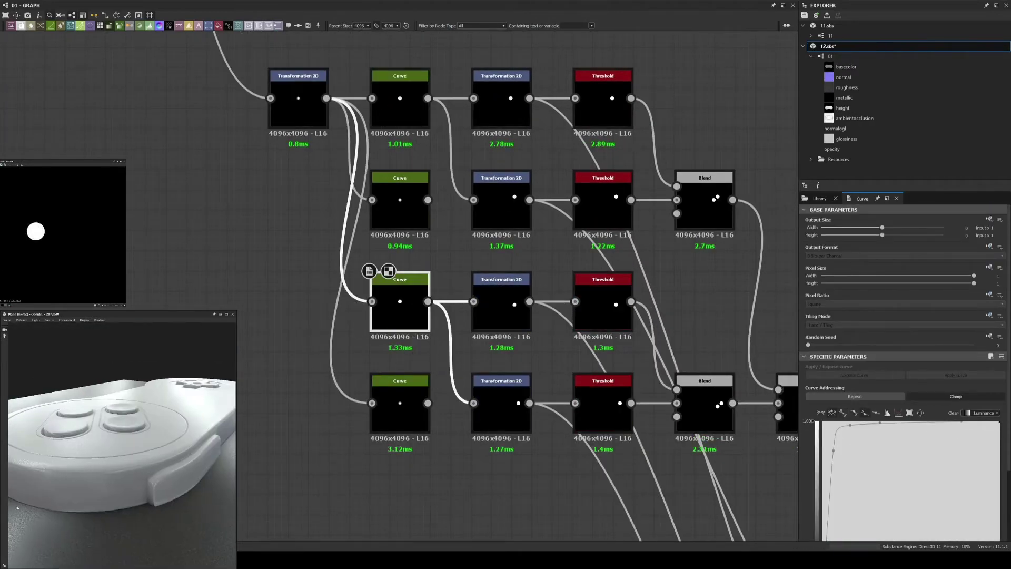
left_click_drag(833, 450, 834, 456)
left_click_drag(883, 430, 1008, 427)
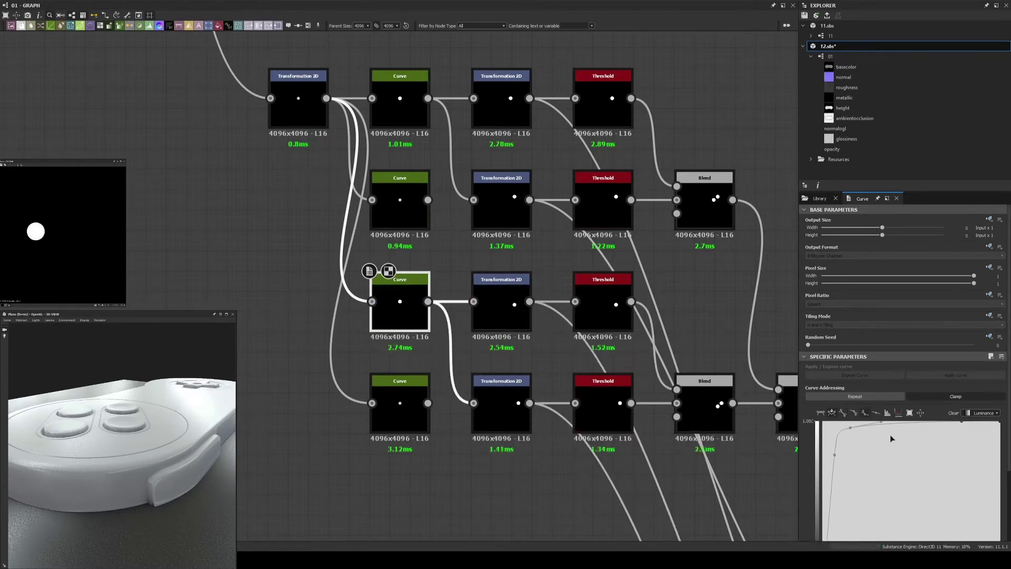
left_click(831, 454)
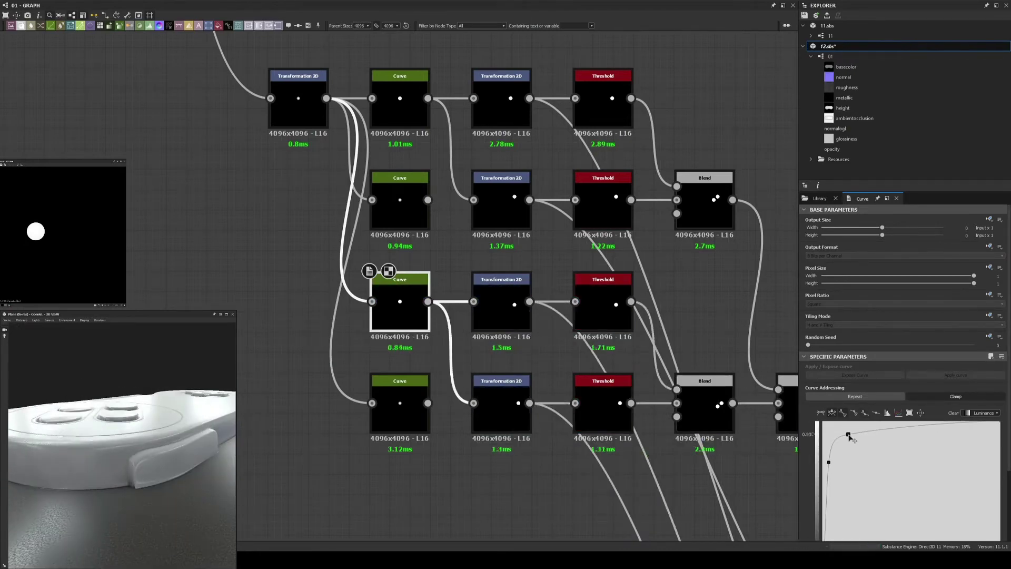
left_click_drag(849, 437, 849, 433)
scroll(484, 320, "down", 5)
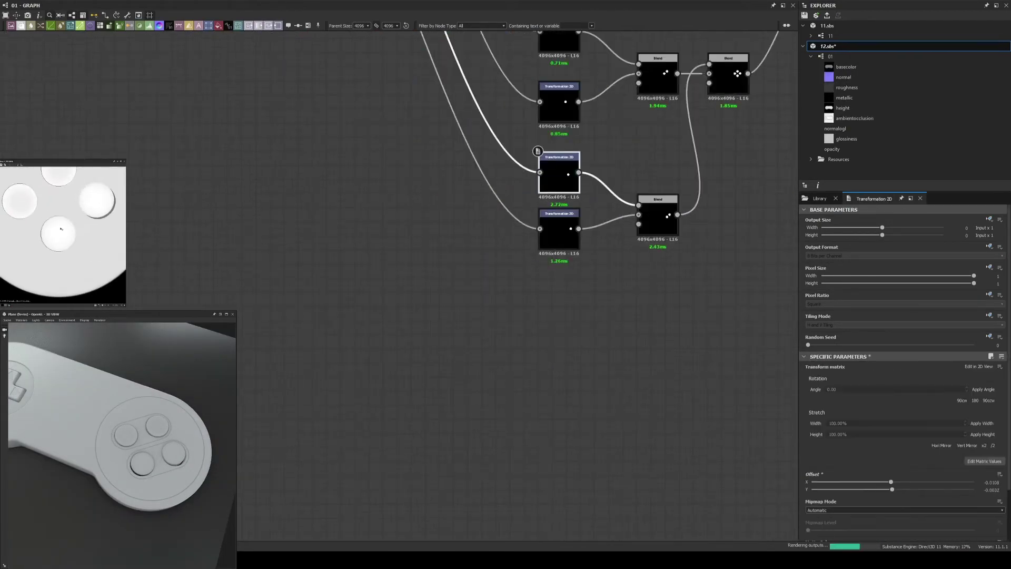
scroll(61, 229, "up", 2)
scroll(774, 269, "down", 3)
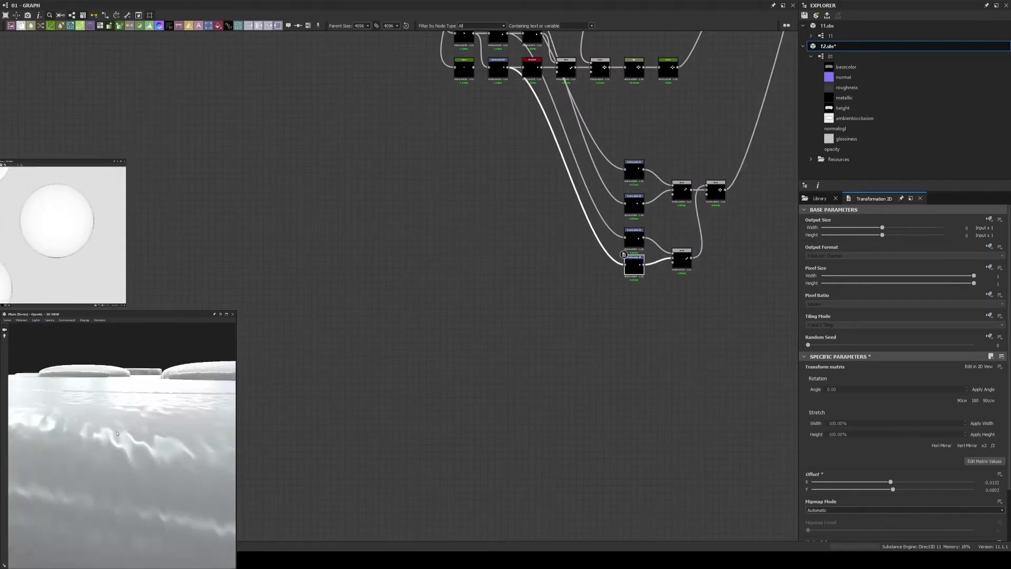
- Reshape the third-row button Curve to match the middle row
left_click(408, 229)
left_click_drag(832, 463, 828, 435)
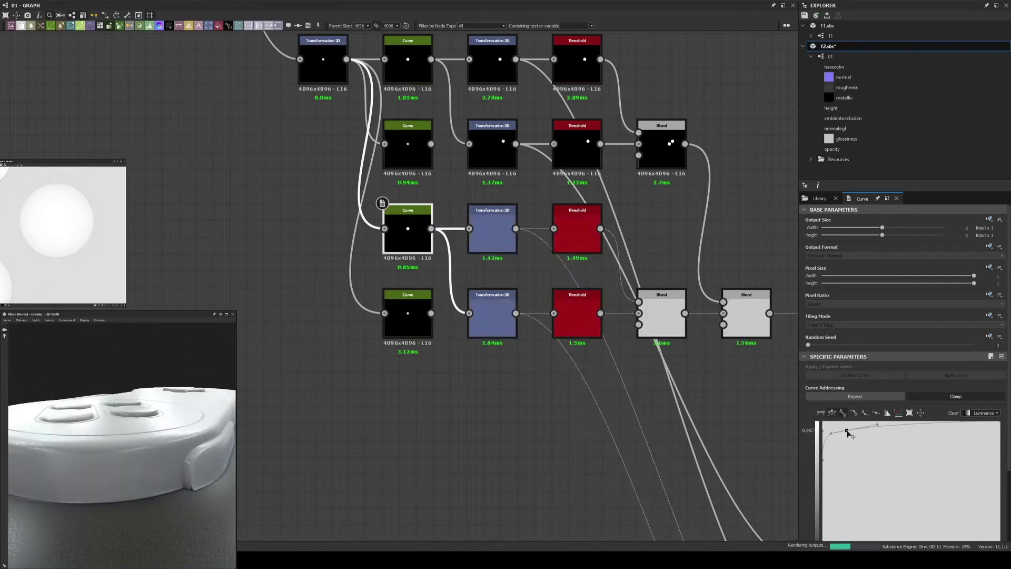
scroll(205, 353, "down", 3)
scroll(621, 317, "down", 2)
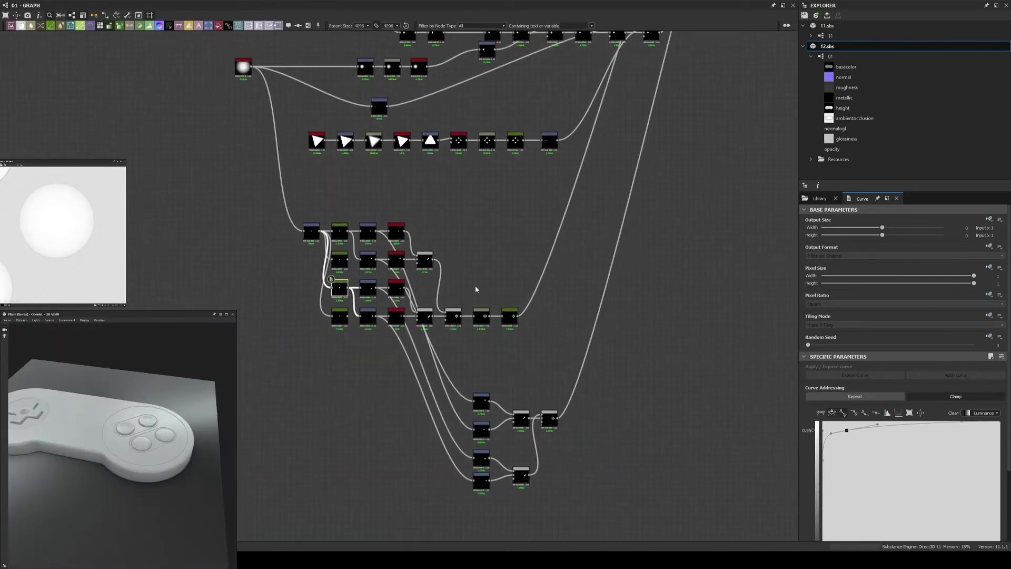
scroll(526, 295, "down", 2)
- Insert a Levels node into the Blend chain
scroll(561, 336, "up", 3)
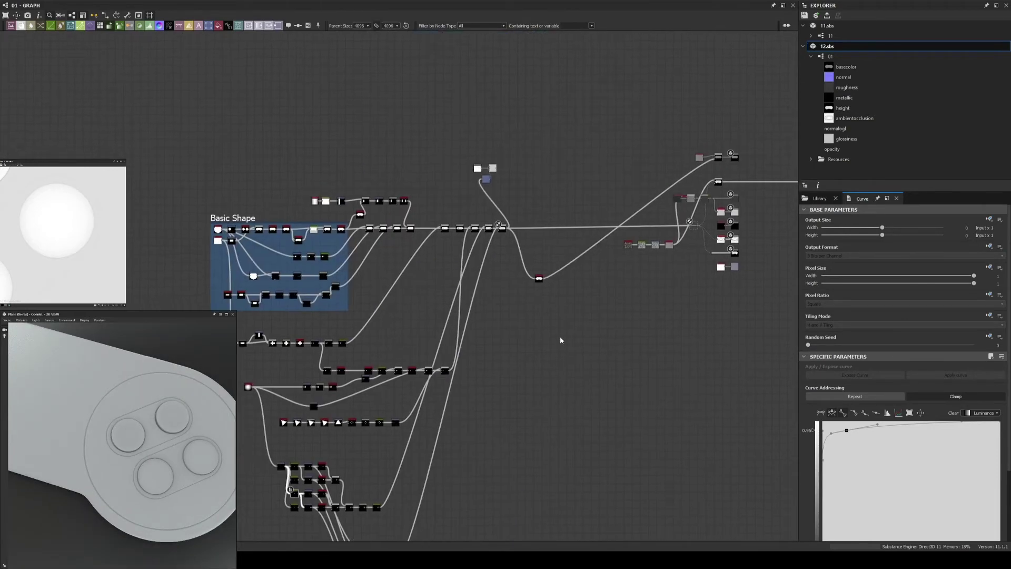
scroll(498, 225, "up", 5)
left_click(458, 208)
key("space")
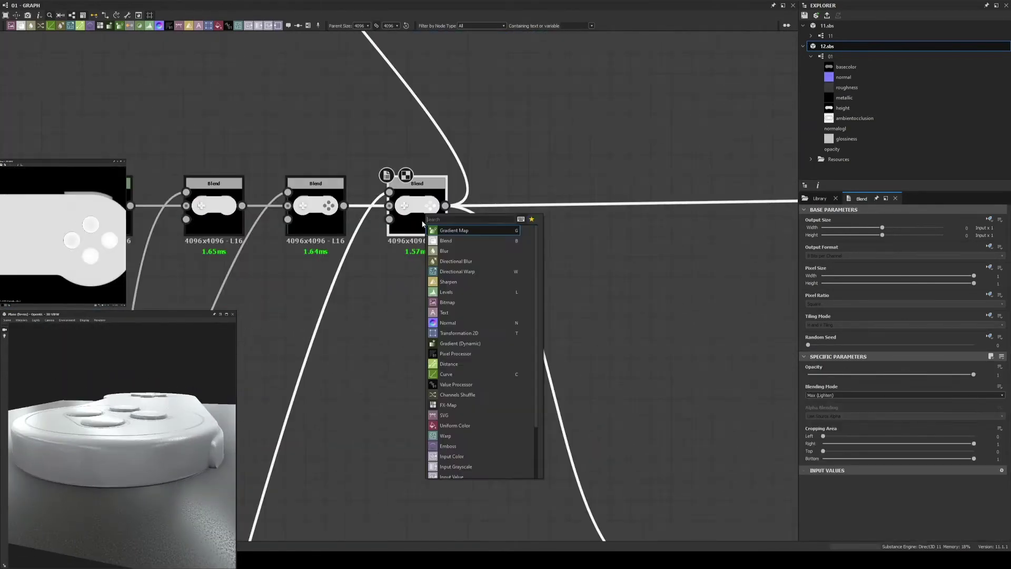
left_click(437, 224)
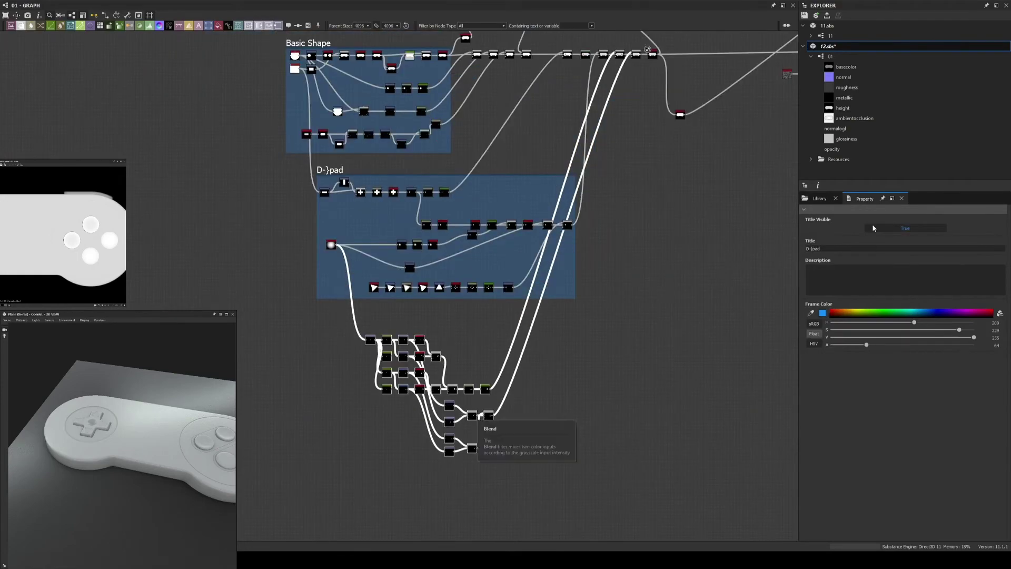
- Wrap the button nodes in a new frame titled abyx and move the node groups lower
key("ctrl+f")
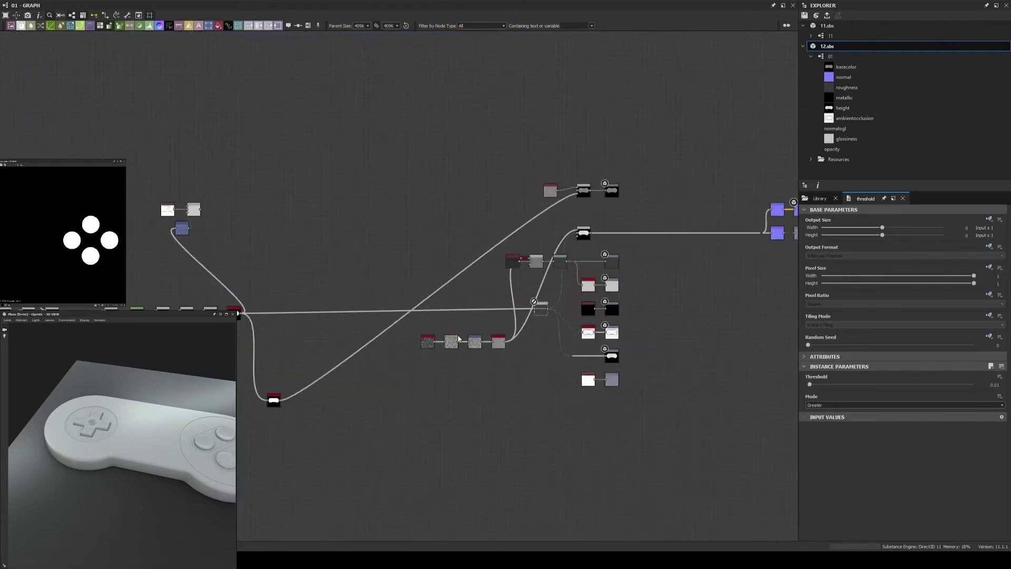
scroll(458, 338, "up", 2)
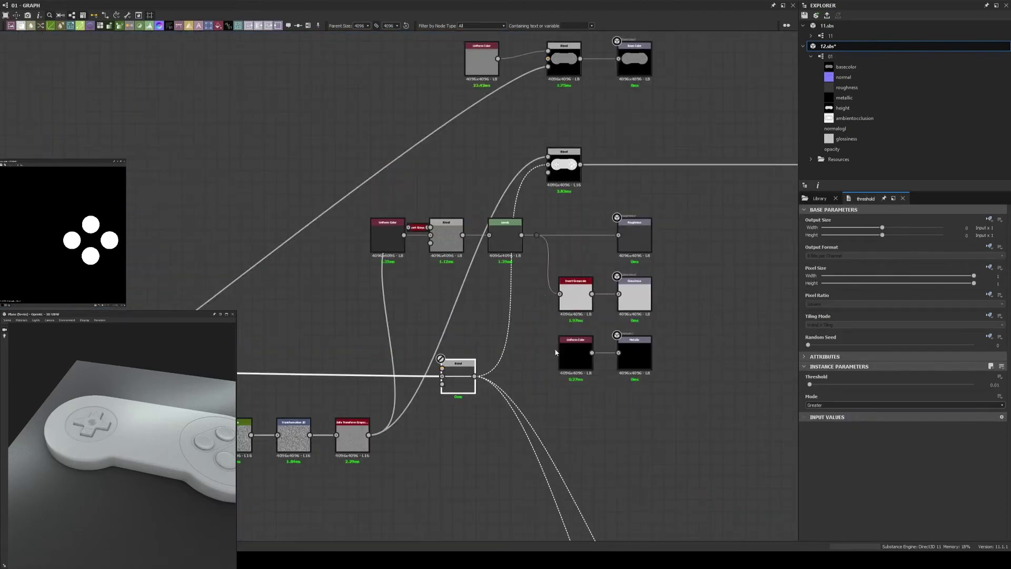
left_click_drag(454, 255, 605, 276)
scroll(605, 276, "down", 3)
scroll(468, 287, "up", 1)
scroll(468, 287, "down", 2)
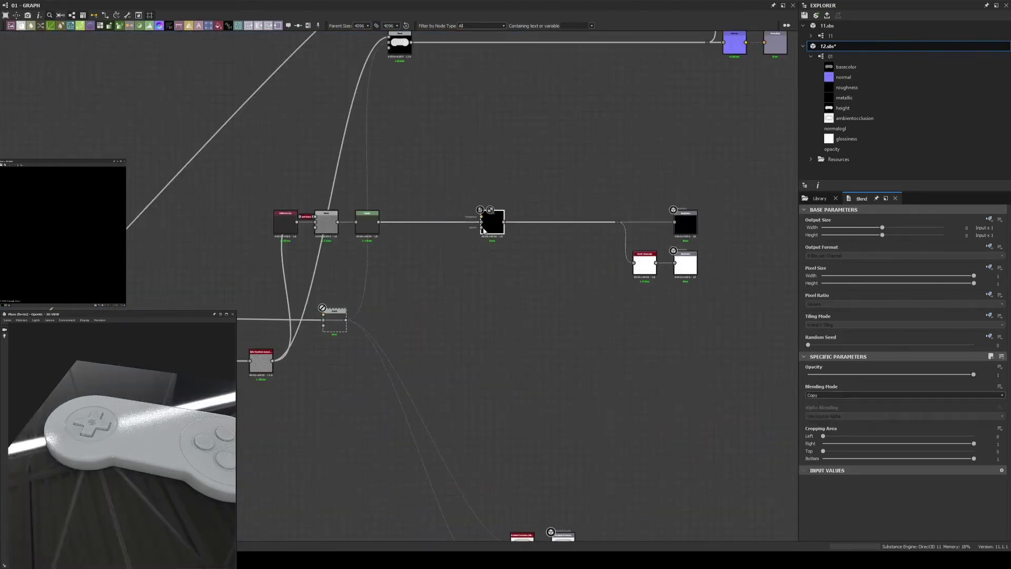
- Preview the Blend, Uniform Color and base colour Blend outputs
double_click(429, 308)
scroll(407, 300, "up", 4)
double_click(437, 295)
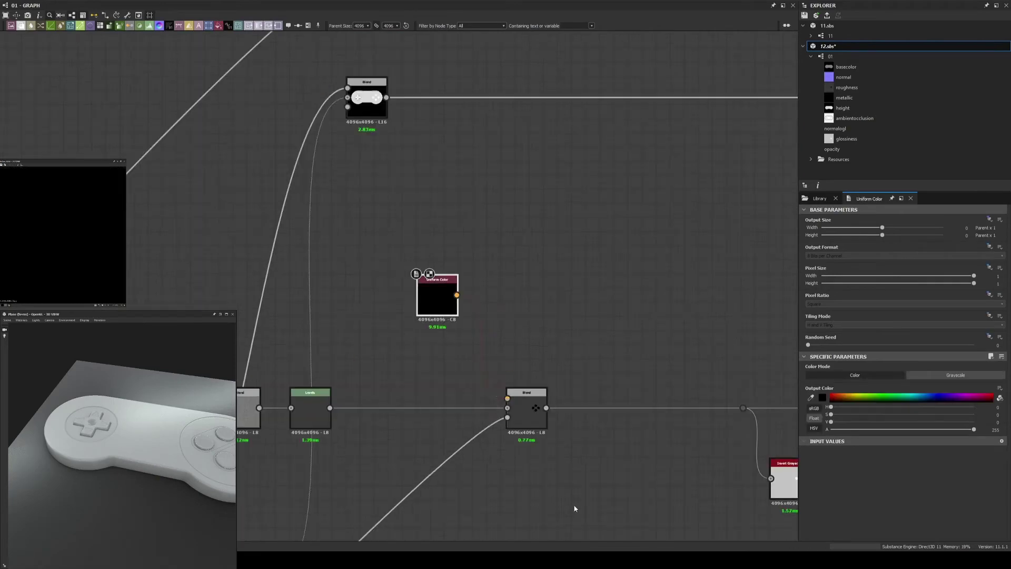
scroll(600, 255, "down", 3)
scroll(474, 173, "up", 3)
double_click(479, 179)
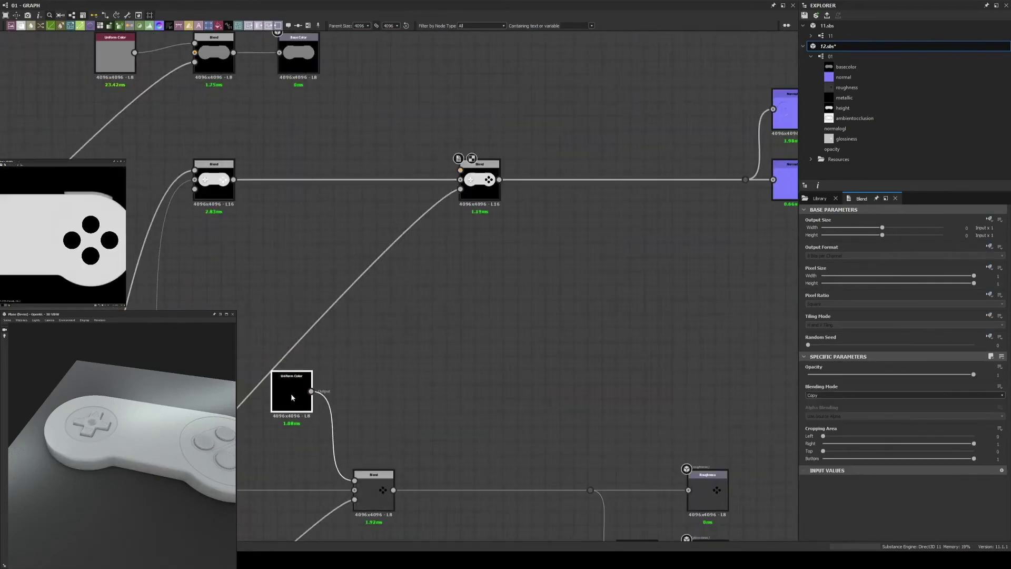
middle_click_drag(210, 190, 249, 103)
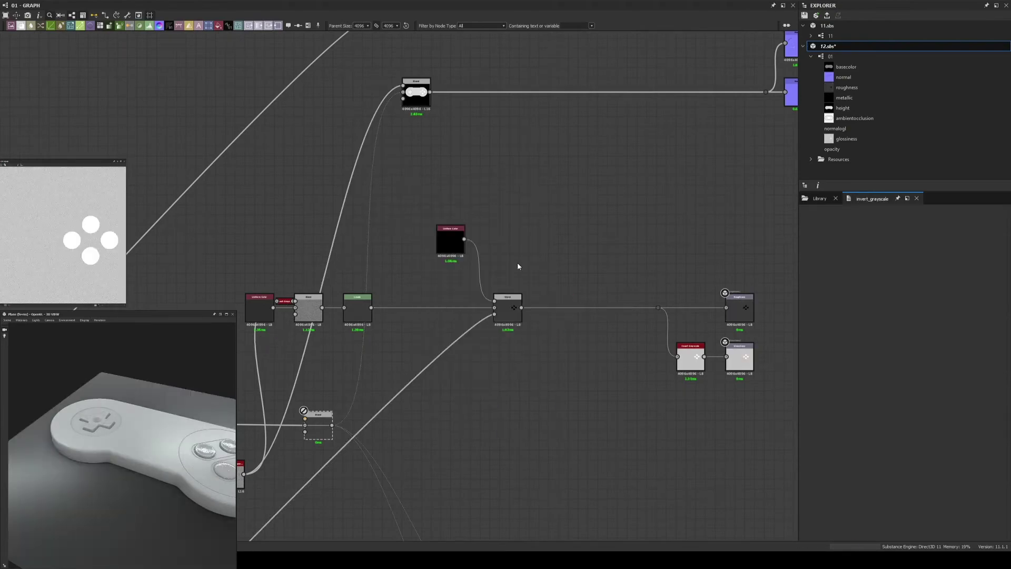
- Add an Invert Grayscale fed by the button mask and plug it into the Blend
left_click_drag(553, 309, 387, 240)
scroll(397, 253, "up", 3)
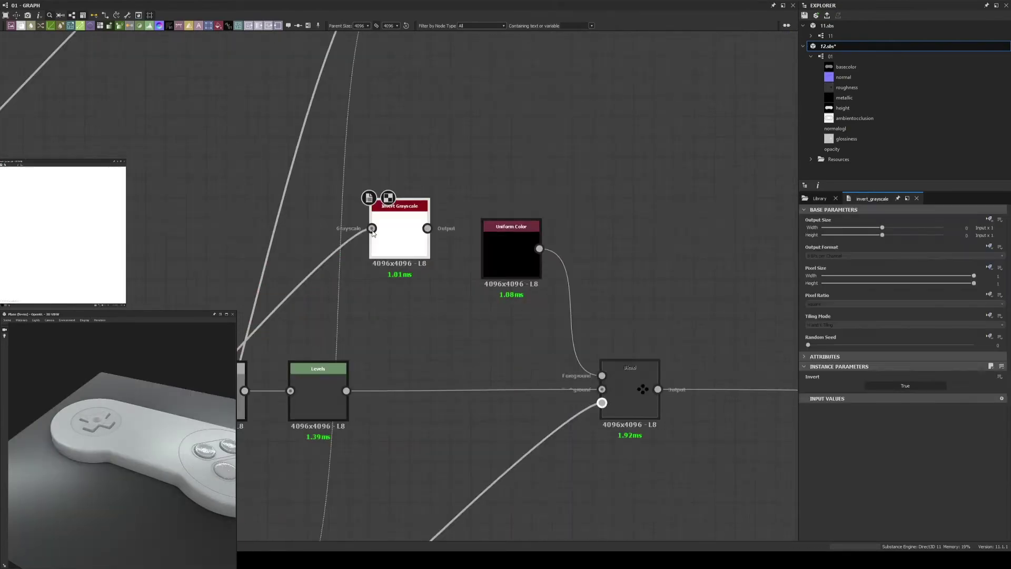
middle_click_drag(369, 211, 369, 429)
left_click_drag(131, 421, 165, 428)
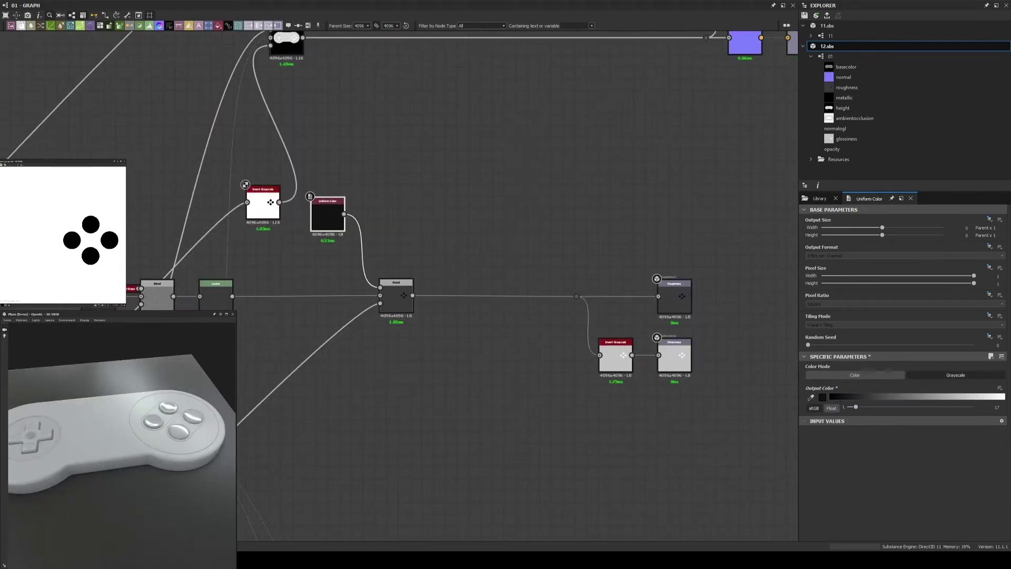
scroll(672, 371, "down", 5)
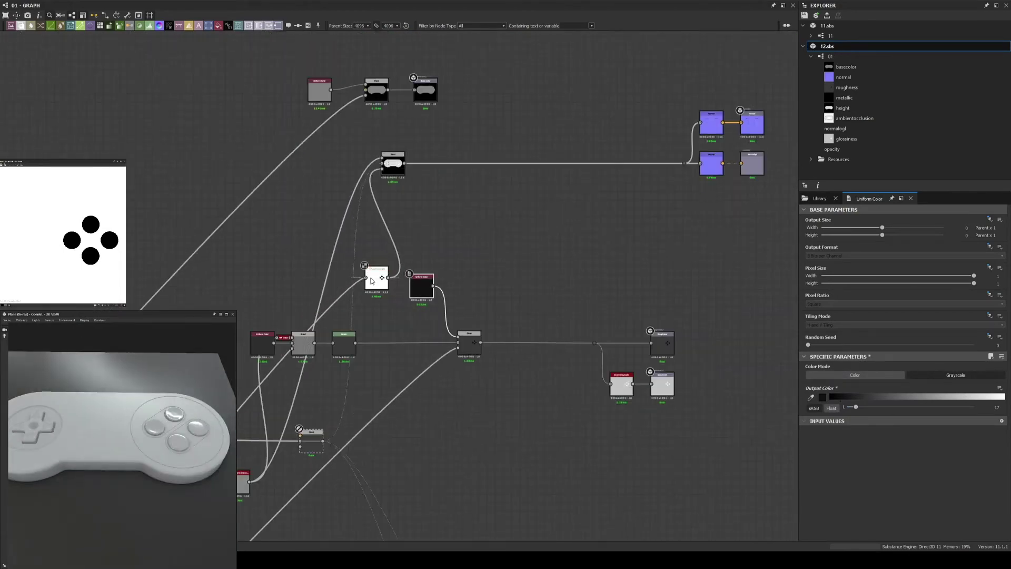
middle_click_drag(425, 240, 429, 160)
scroll(430, 161, "up", 5)
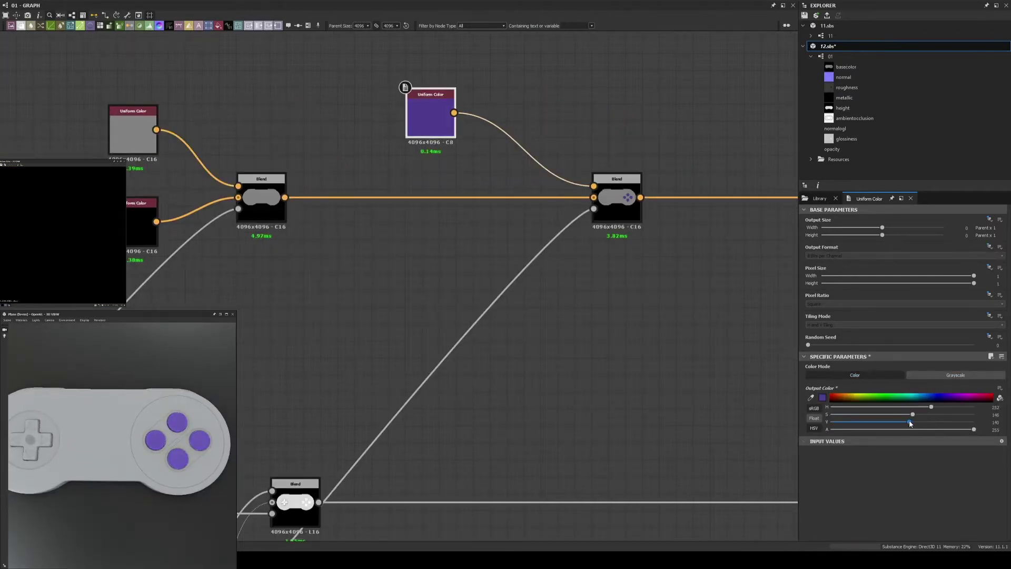
- Darken the purple slightly and connect a second Uniform Color to the right-hand Blend
left_click_drag(910, 421, 893, 421)
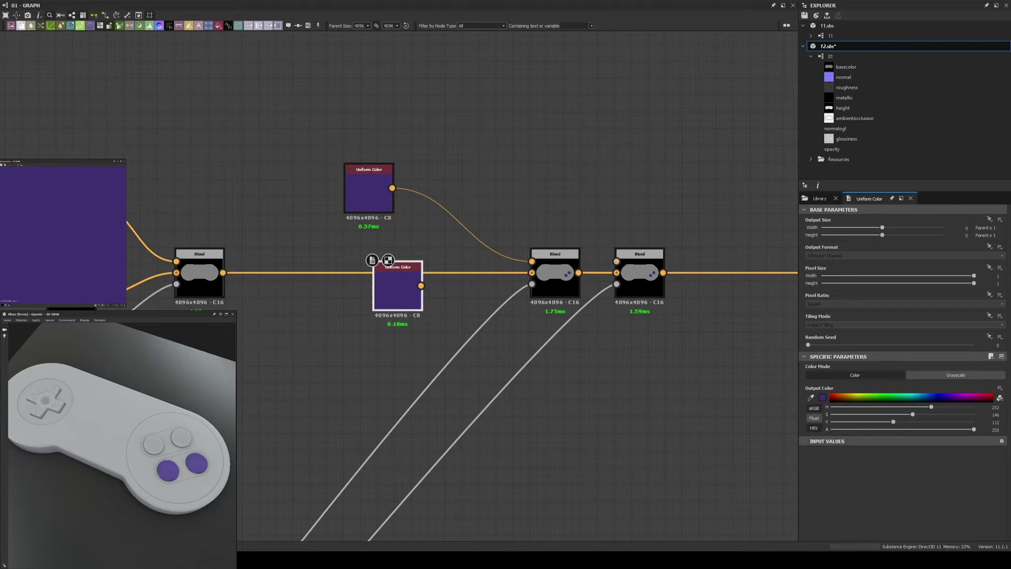
scroll(294, 298, "down", 2)
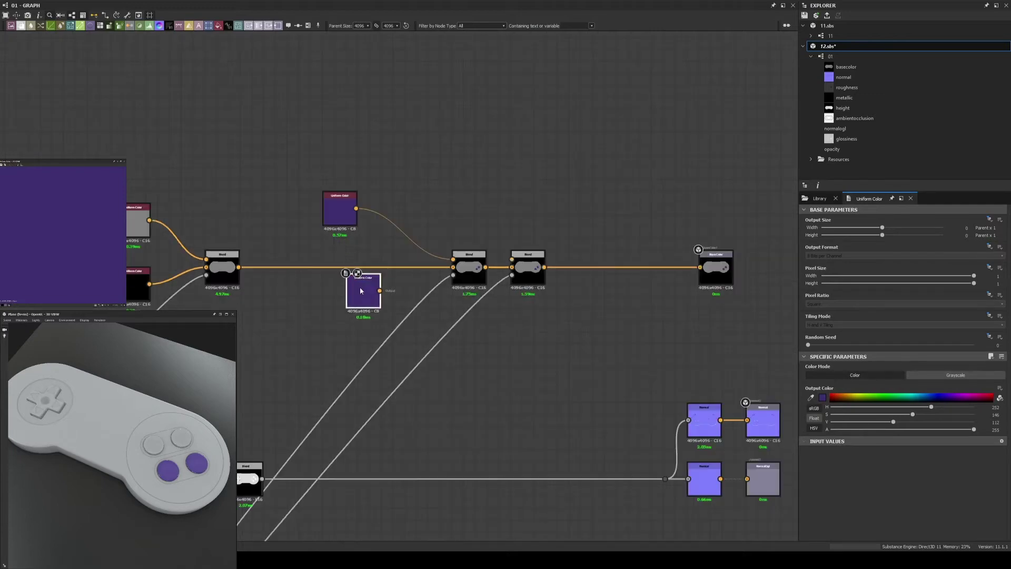
left_click_drag(363, 284, 453, 187)
left_click_drag(469, 185, 512, 259)
- Tune the new colour's saturation and brightness to a light lavender
mouse_move(893, 422)
left_mouse_down()
mouse_move(960, 421)
mouse_move(849, 416)
mouse_move(860, 414)
left_mouse_up()
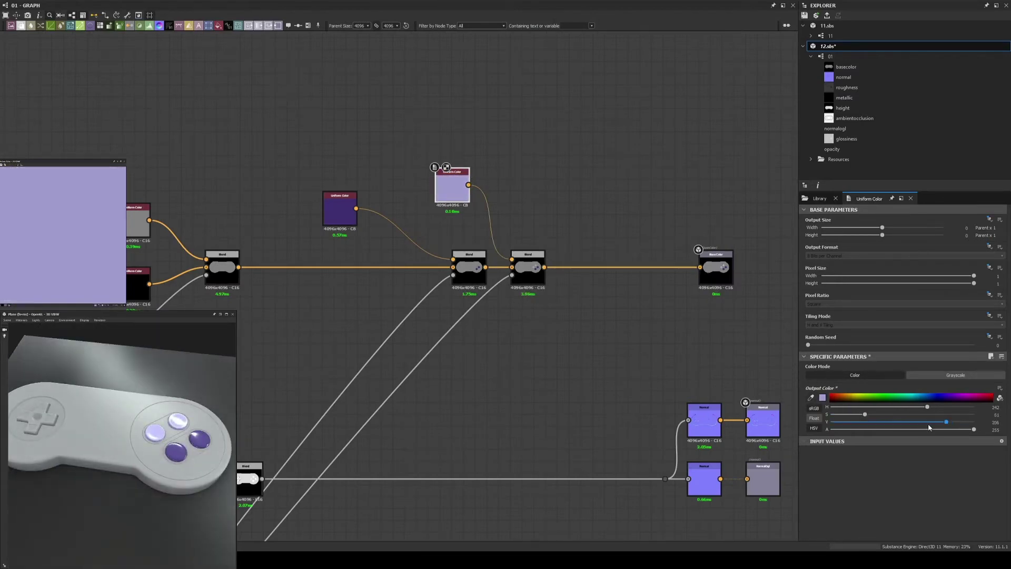
left_click_drag(959, 421, 926, 421)
mouse_move(174, 416)
left_mouse_down()
mouse_move(142, 427)
mouse_move(131, 448)
left_mouse_up()
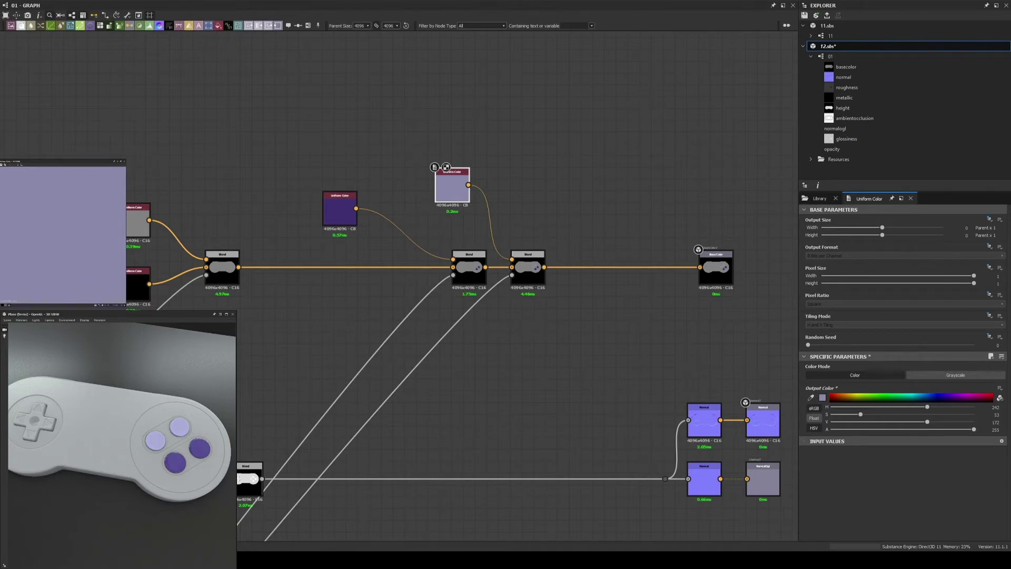
scroll(411, 260, "down", 3)
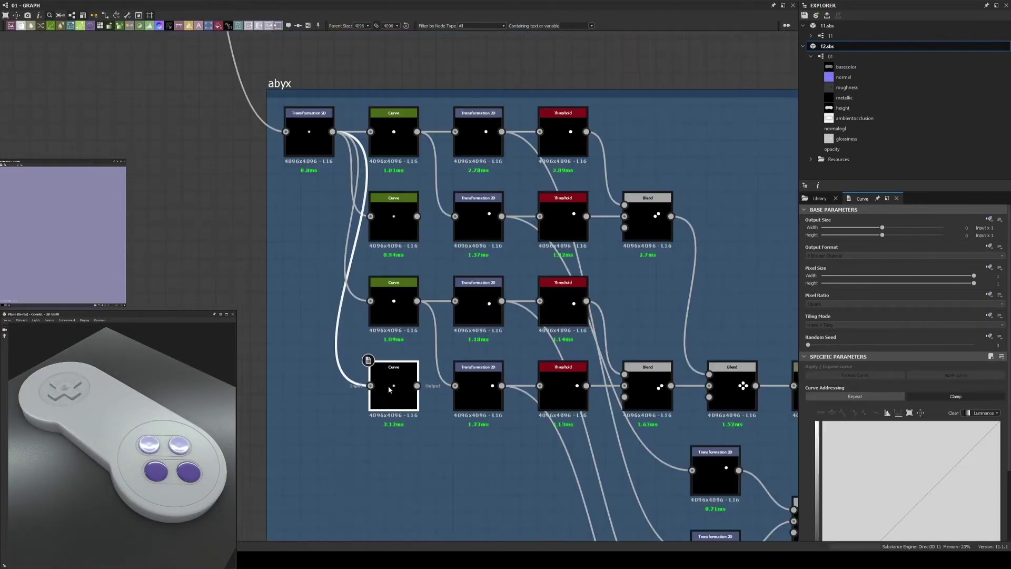
- Add a Scratches Generator, tweak its spline parameters, and place it below the Blend node
left_click(393, 229)
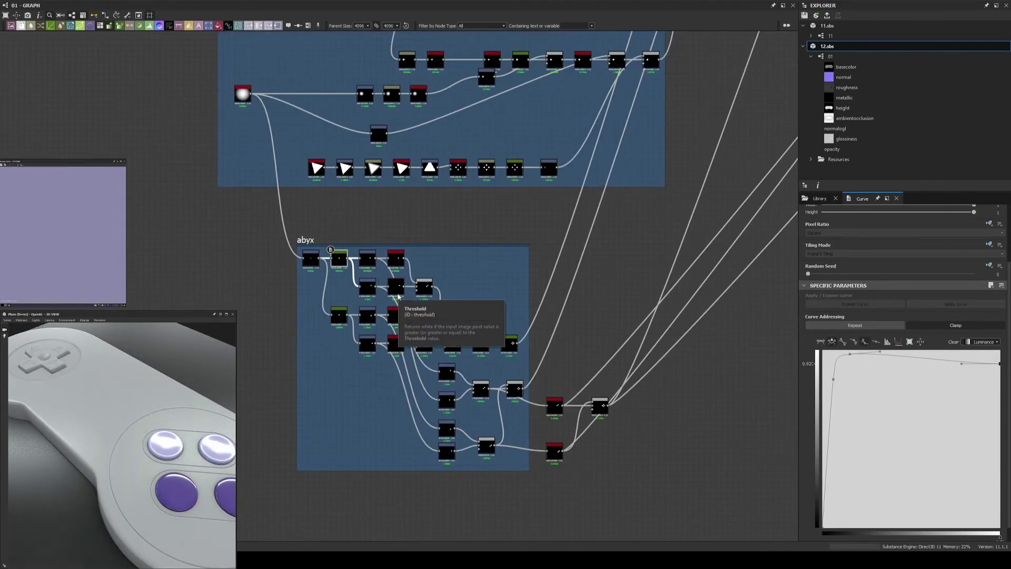
key("space")
type("scra")
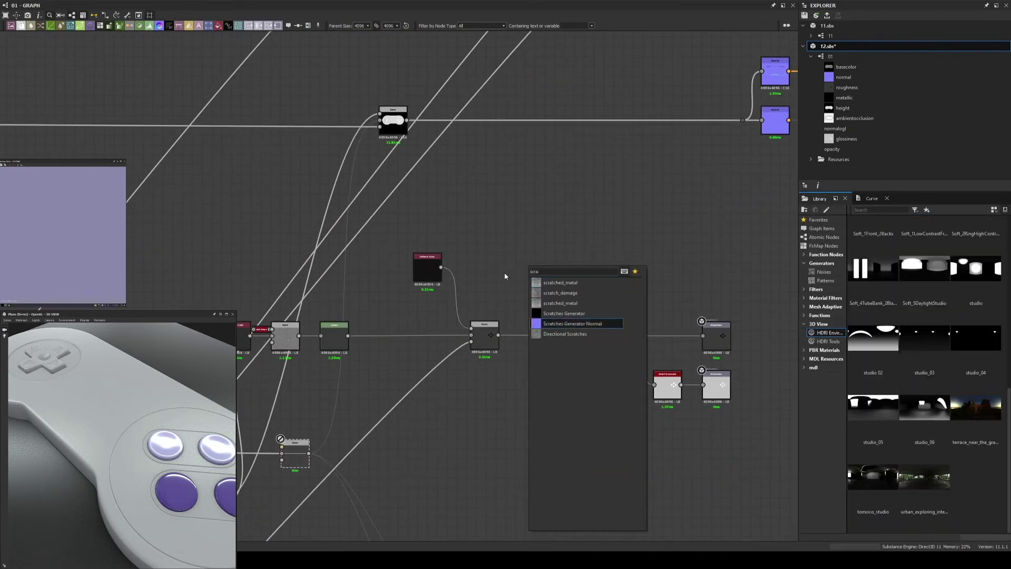
key("Up")
key("Return")
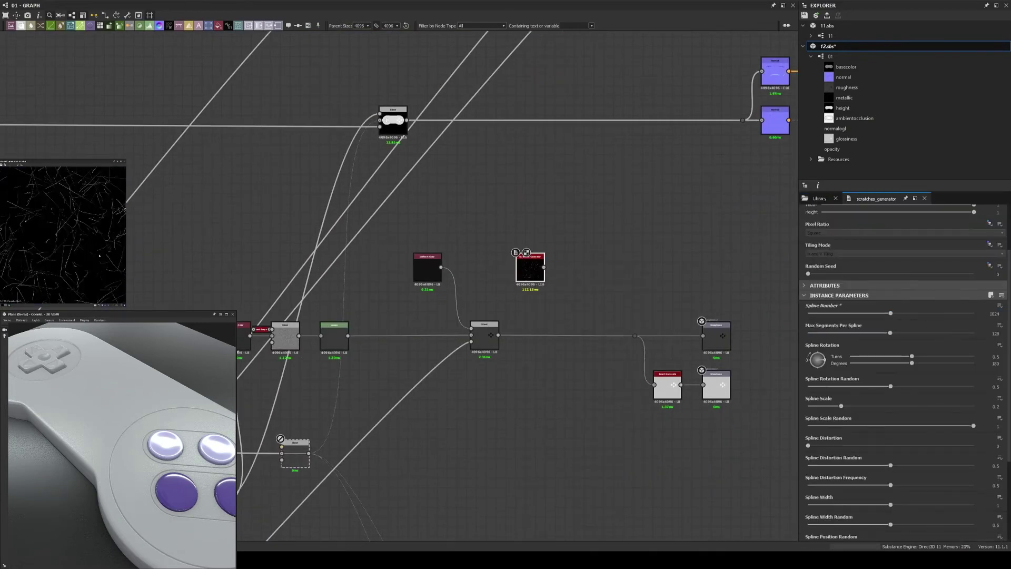
scroll(853, 418, "down", 3)
scroll(853, 418, "up", 1)
left_click_drag(890, 262, 832, 261)
scroll(843, 263, "down", 1)
mouse_move(973, 307)
left_mouse_down()
mouse_move(864, 308)
mouse_move(950, 287)
left_mouse_up()
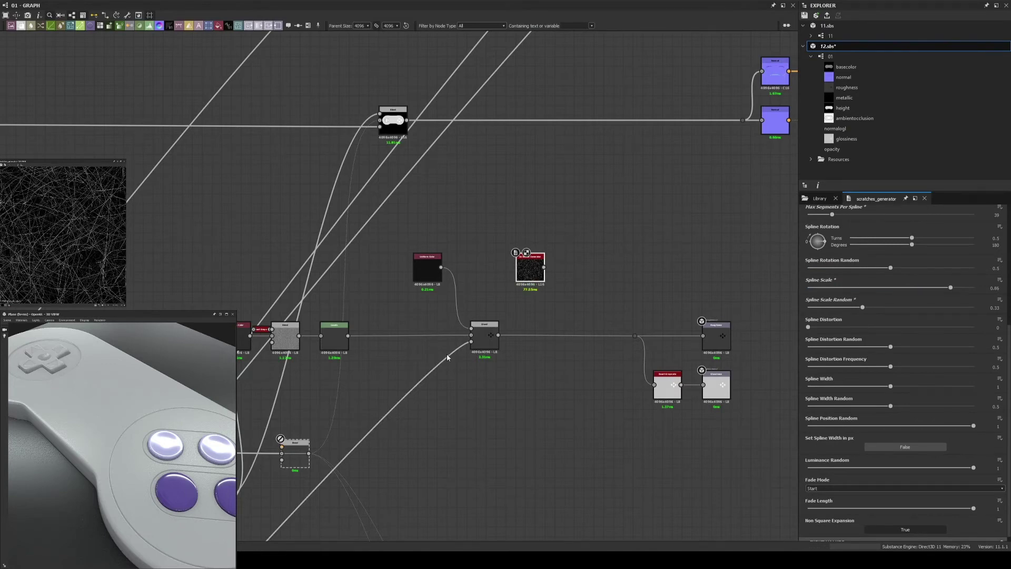
scroll(447, 358, "up", 3)
left_click_drag(495, 263, 464, 403)
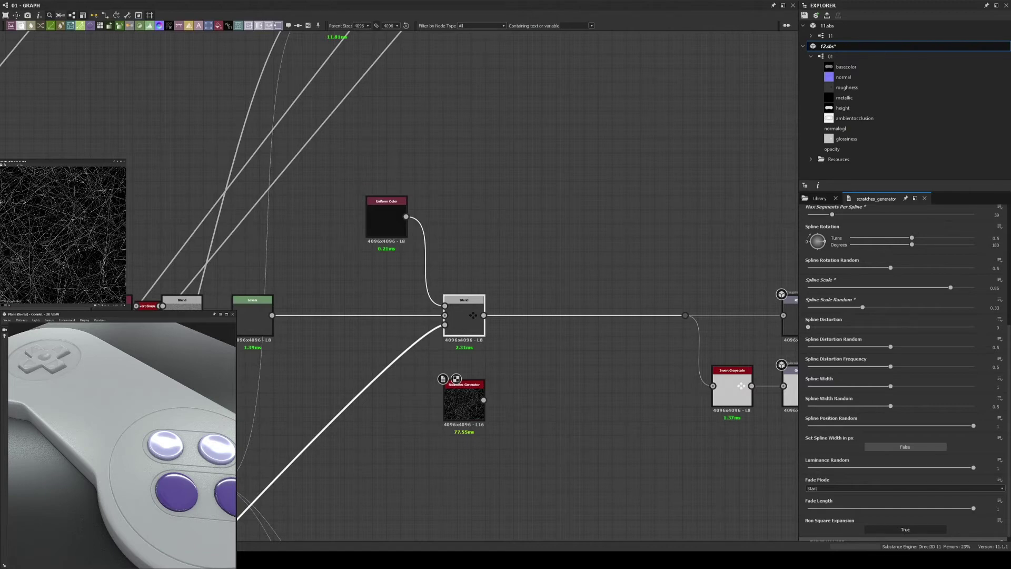
- Add a Safe Transform Grayscale after the scratches with tiling set to 5
scroll(471, 293, "down", 5)
left_click_drag(295, 374, 316, 374)
type("safe transform")
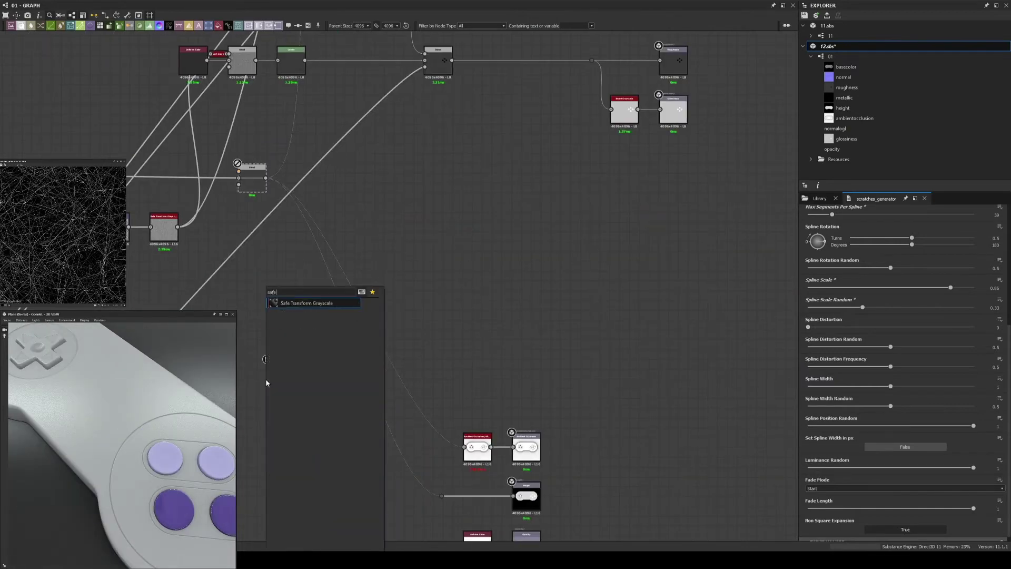
key("Return")
left_click_drag(810, 326, 819, 326)
middle_click_drag(718, 418, 768, 453)
left_click_drag(437, 415, 478, 240)
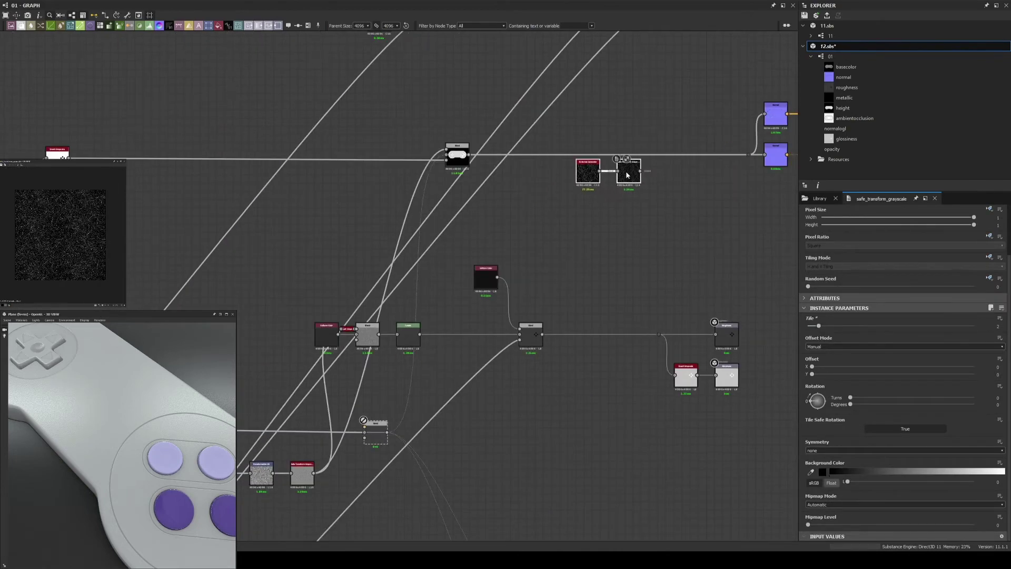
scroll(478, 240, "up", 3)
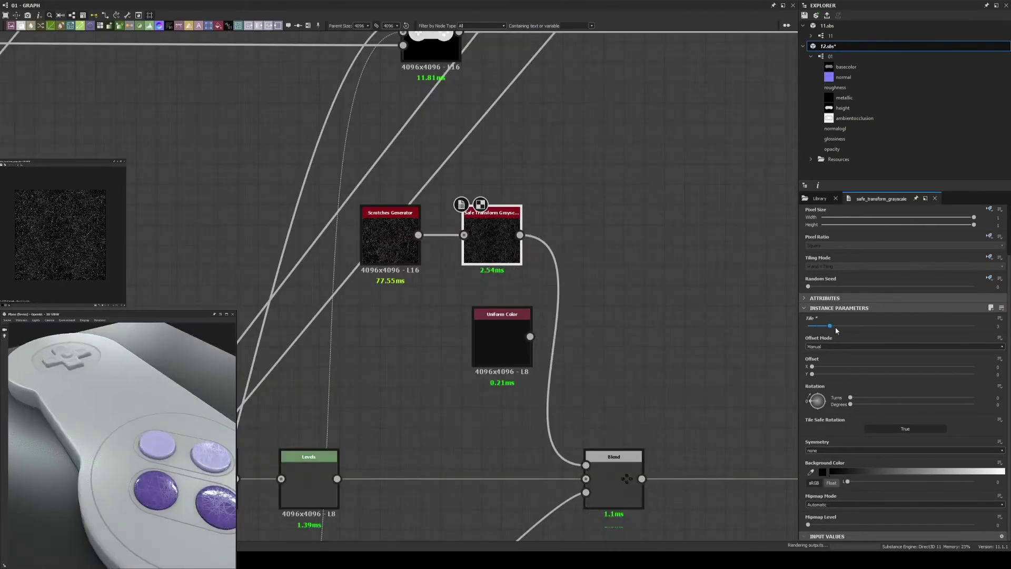
mouse_move(818, 326)
left_mouse_down()
mouse_move(851, 327)
mouse_move(898, 388)
left_mouse_up()
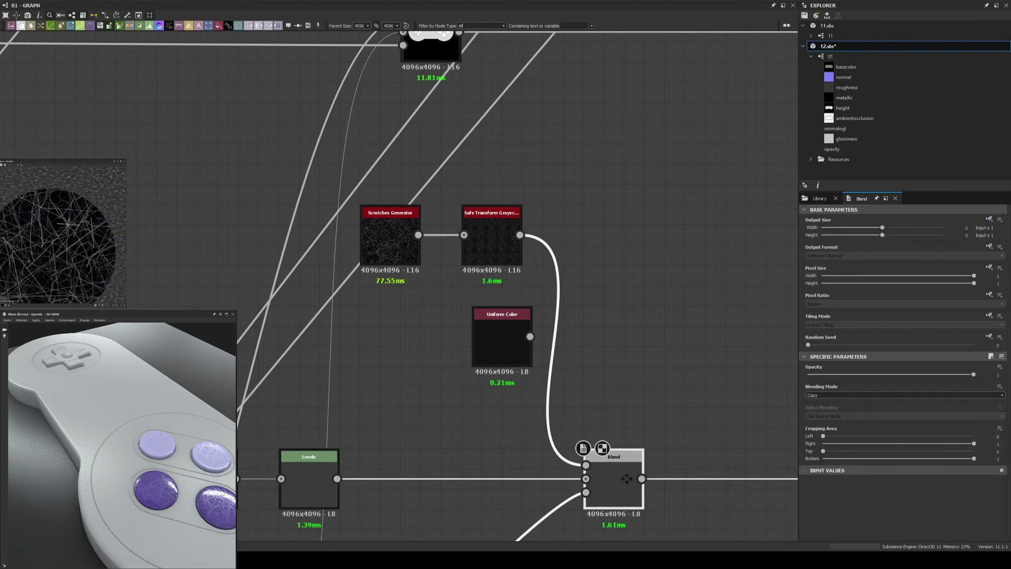
- Insert a Levels node before the Blend, narrowing its handles so the scratches are faint
key("ctrl+l")
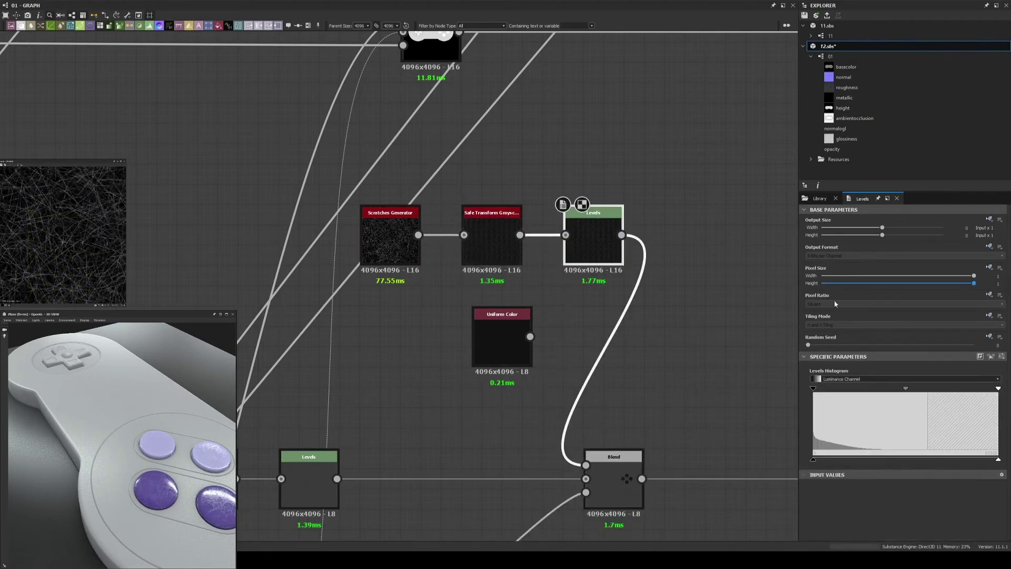
left_click_drag(998, 388, 980, 388)
left_click_drag(813, 388, 840, 388)
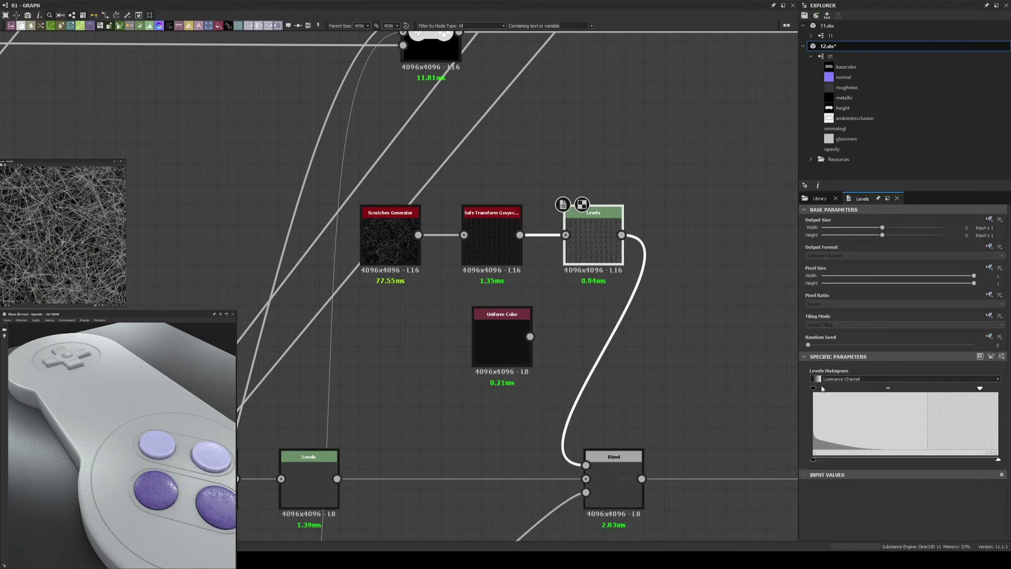
left_click_drag(998, 459, 895, 459)
left_click_drag(813, 459, 818, 460)
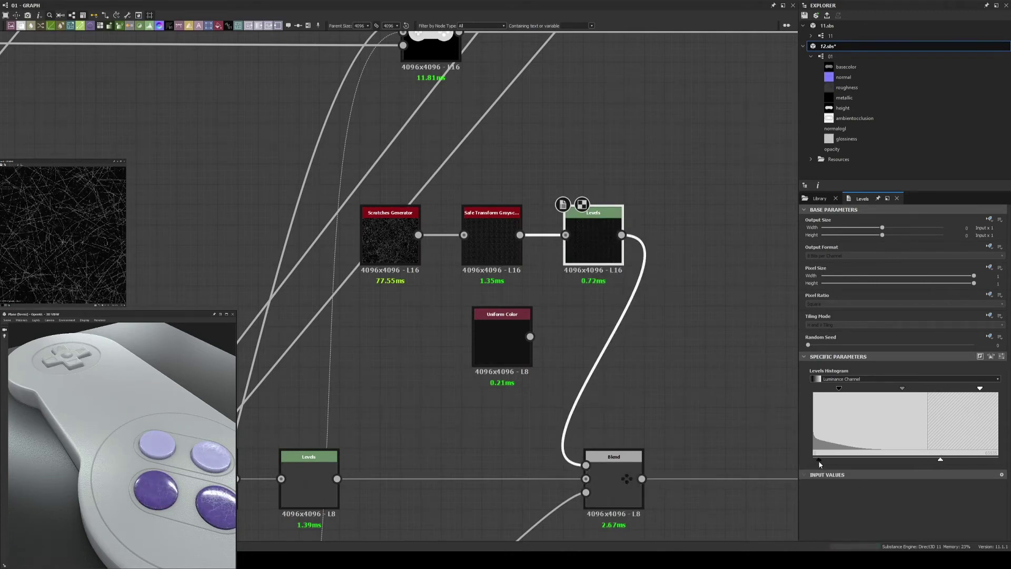
left_click_drag(894, 460, 865, 459)
left_click_drag(121, 437, 168, 438)
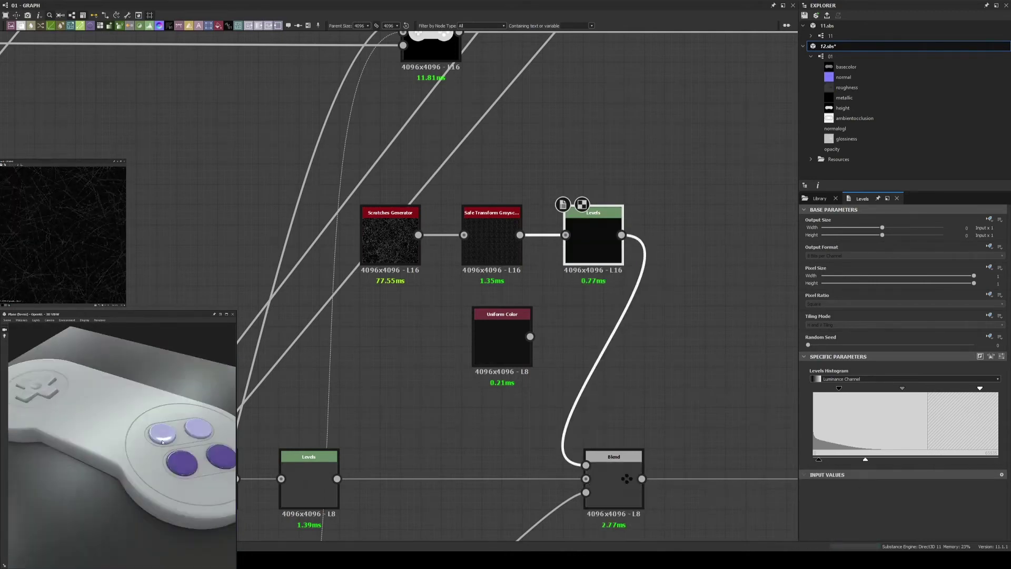
scroll(402, 301, "down", 3)
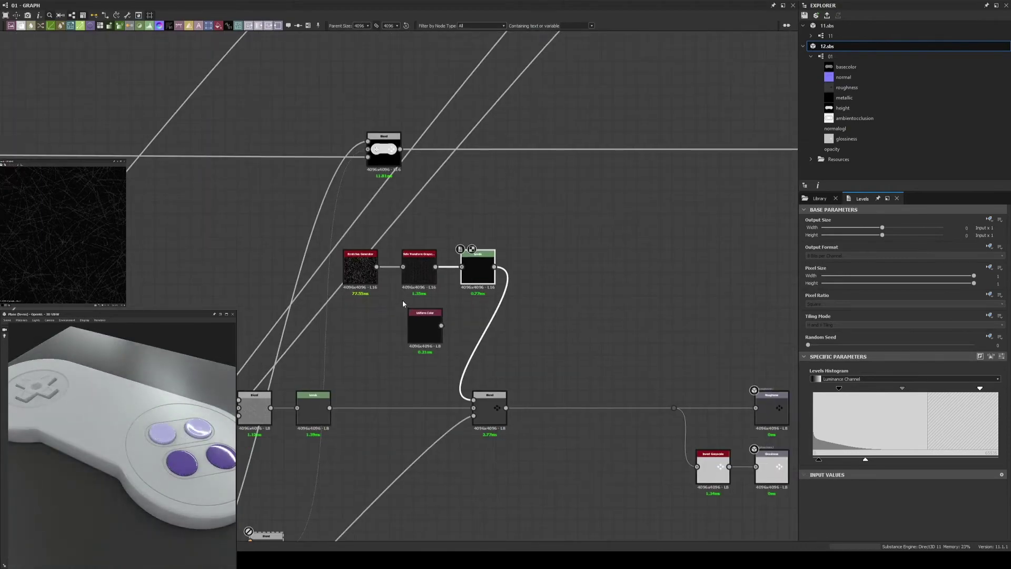
middle_click_drag(402, 299, 525, 399)
- Switch the Shape node's pattern to Capsule with Pattern Specific 0.39
scroll(524, 403, "down", 3)
middle_click_drag(421, 332, 415, 379)
scroll(356, 441, "up", 3)
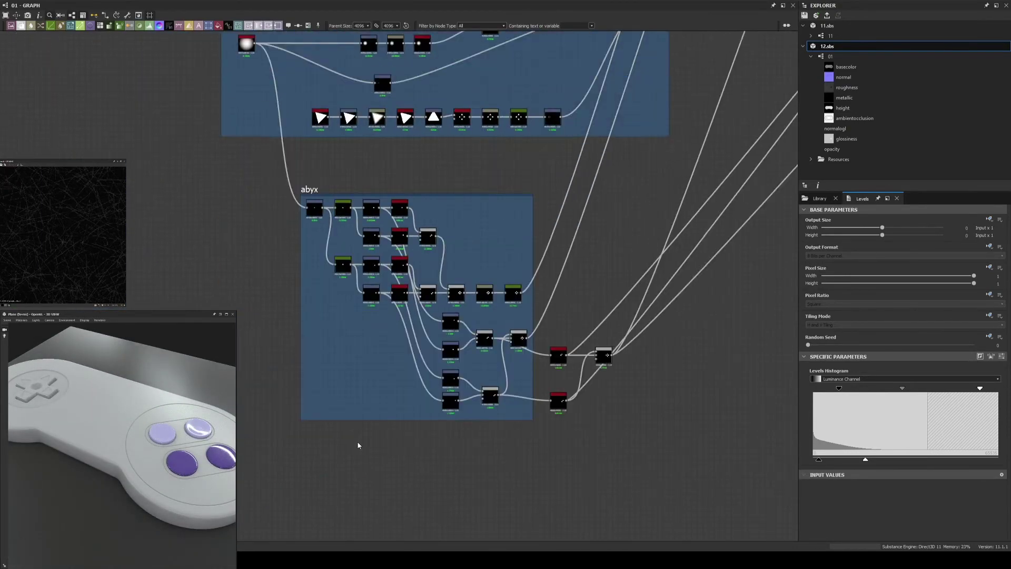
left_click(394, 285)
left_click(903, 404)
left_click(838, 446)
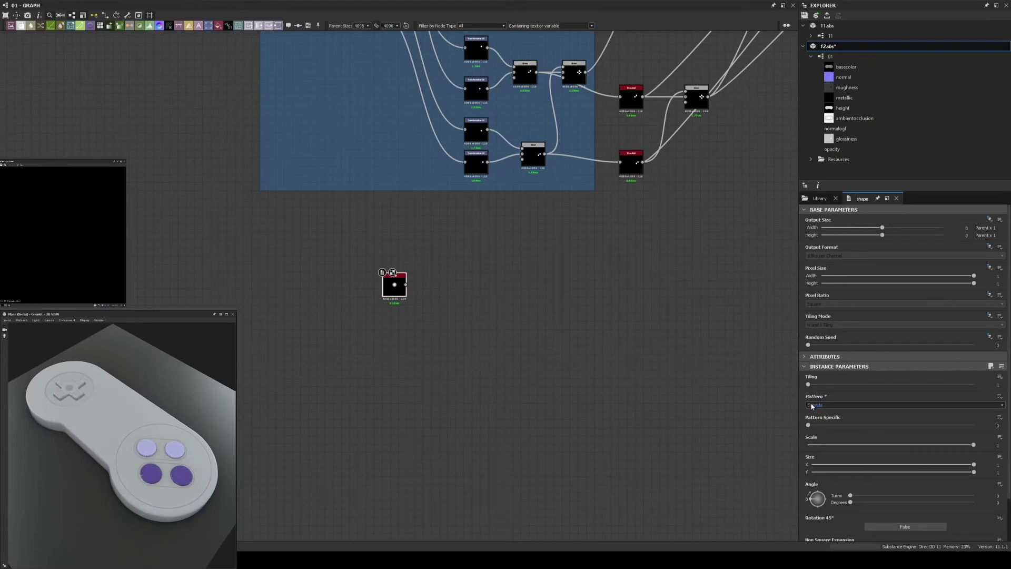
scroll(502, 320, "up", 2)
left_click_drag(809, 426, 872, 425)
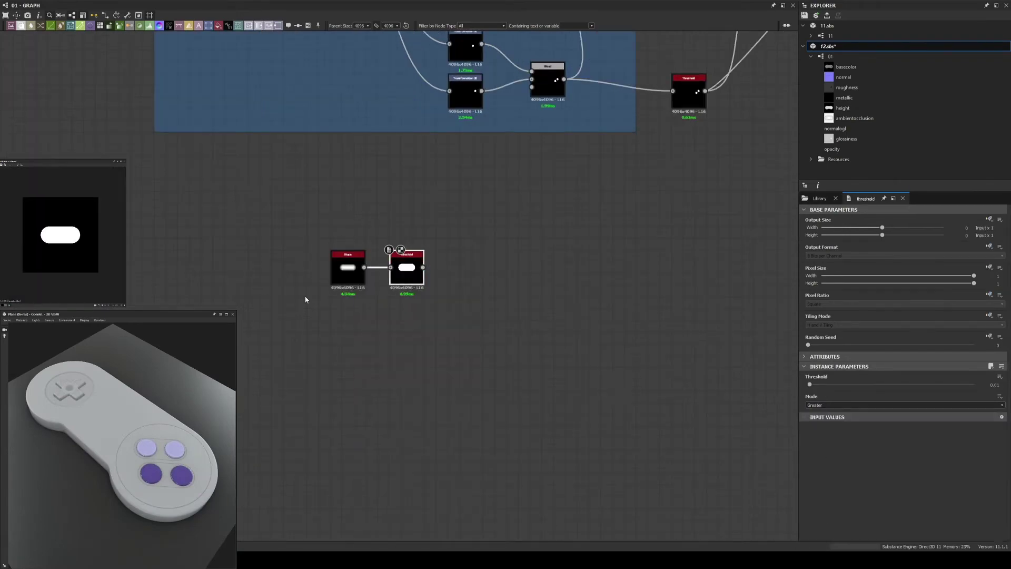
scroll(452, 345, "down", 5)
scroll(538, 208, "up", 4)
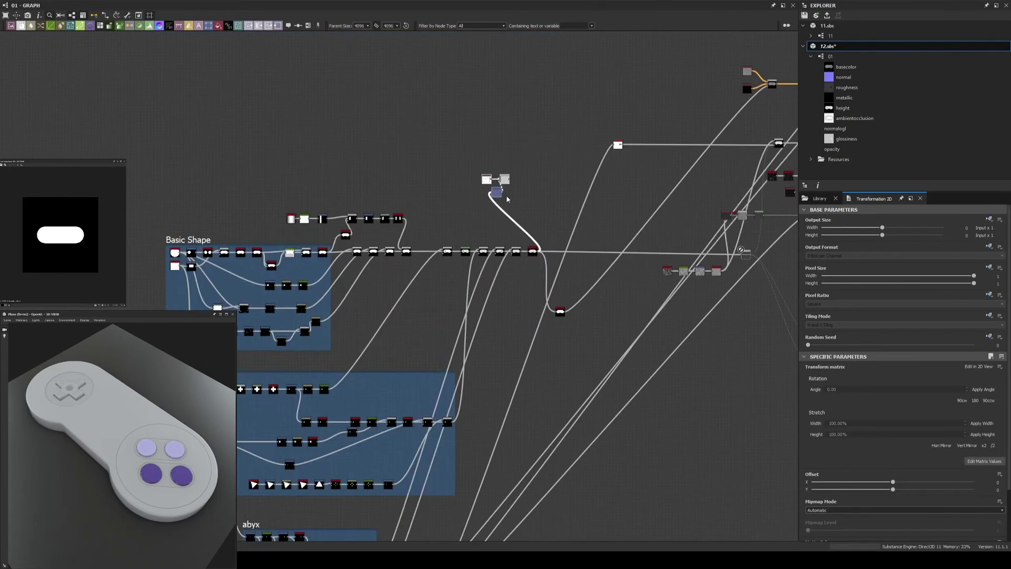
scroll(538, 207, "up", 3)
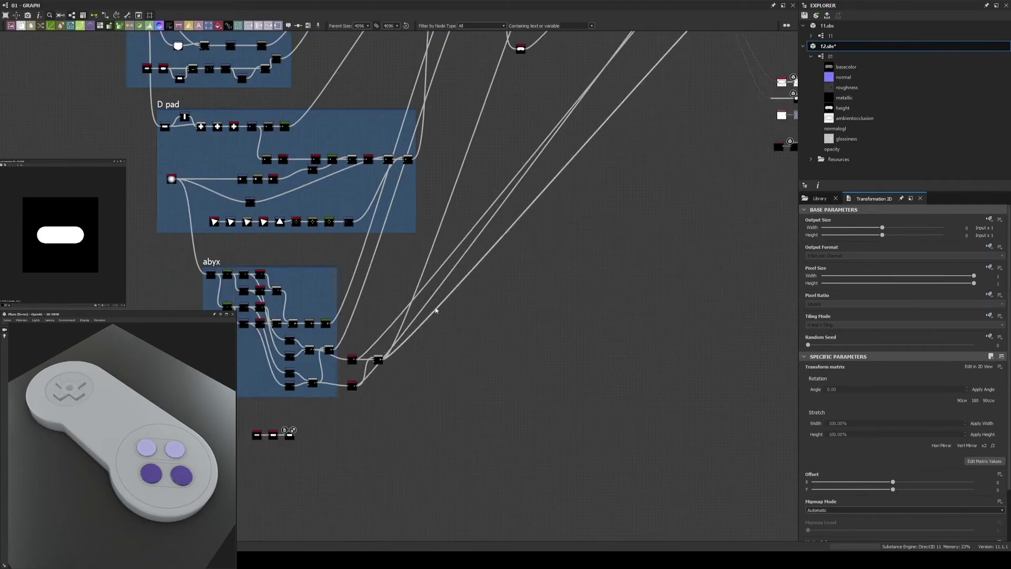
scroll(538, 207, "up", 3)
- Wire the rotated capsule into a new Blend before Auto Levels at lowered opacity (0.47)
left_click(477, 213)
scroll(485, 260, "up", 1)
scroll(441, 341, "down", 5)
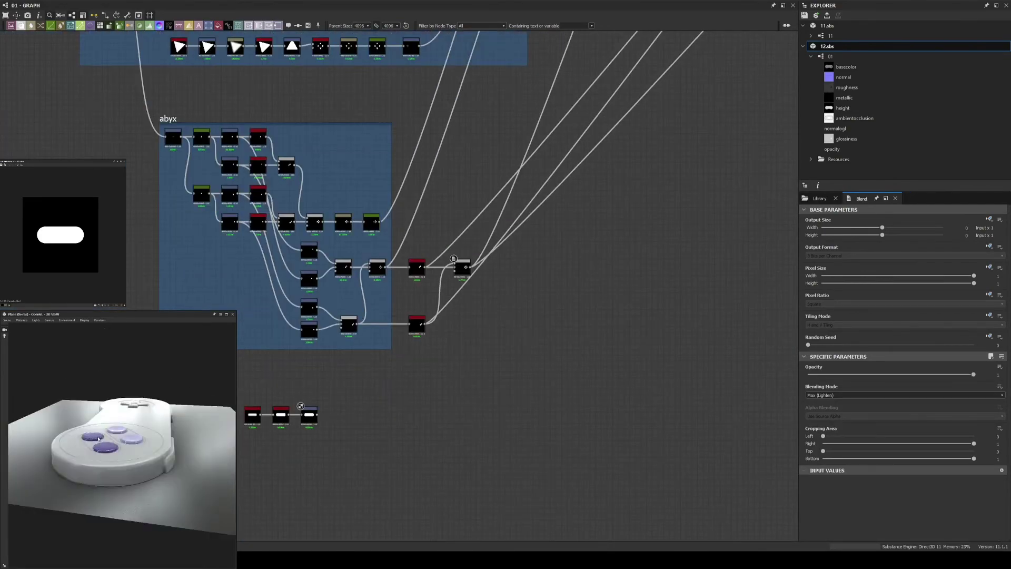
scroll(415, 480, "up", 3)
scroll(362, 409, "down", 3)
double_click(362, 409)
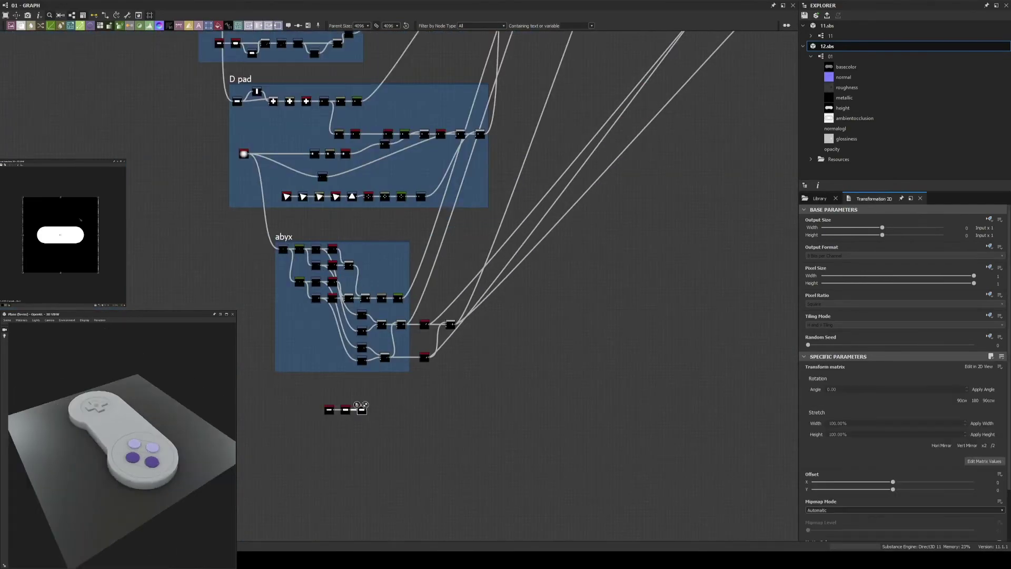
left_click(362, 409)
scroll(416, 435, "up", 3)
scroll(380, 284, "up", 2)
scroll(380, 288, "down", 2)
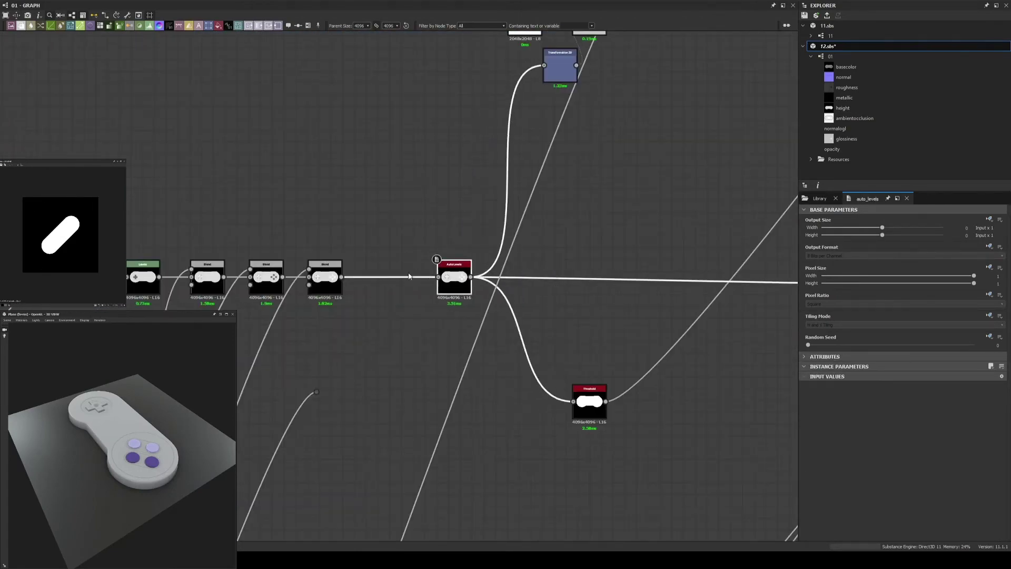
scroll(329, 403, "up", 2)
left_click_drag(271, 362, 373, 250)
left_click_drag(973, 374, 886, 374)
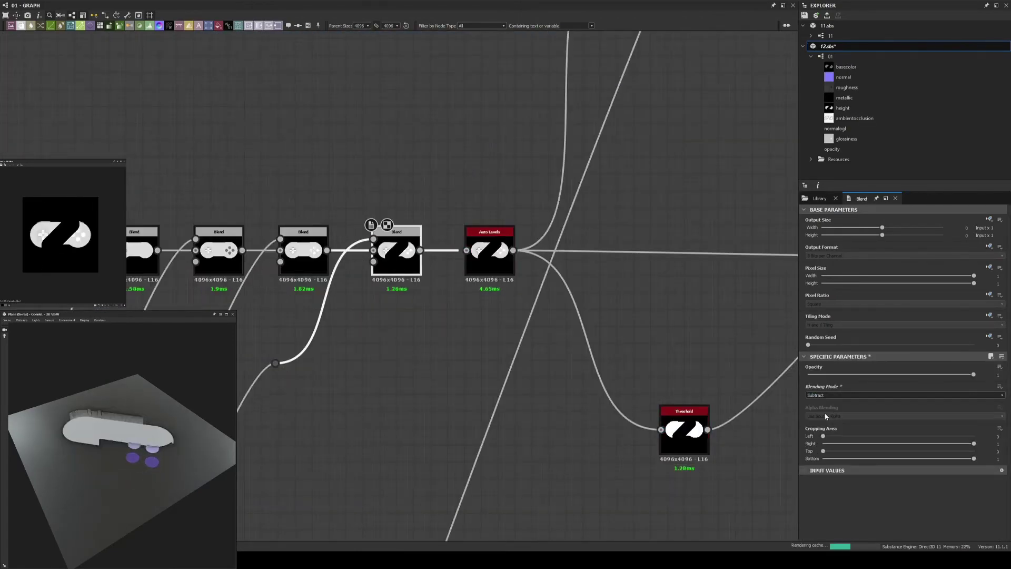
scroll(468, 308, "down", 3)
scroll(368, 369, "down", 2)
- Wrap the capsule nodes in a frame titled 'Start/Select' and enlarge it
key("ctrl+f")
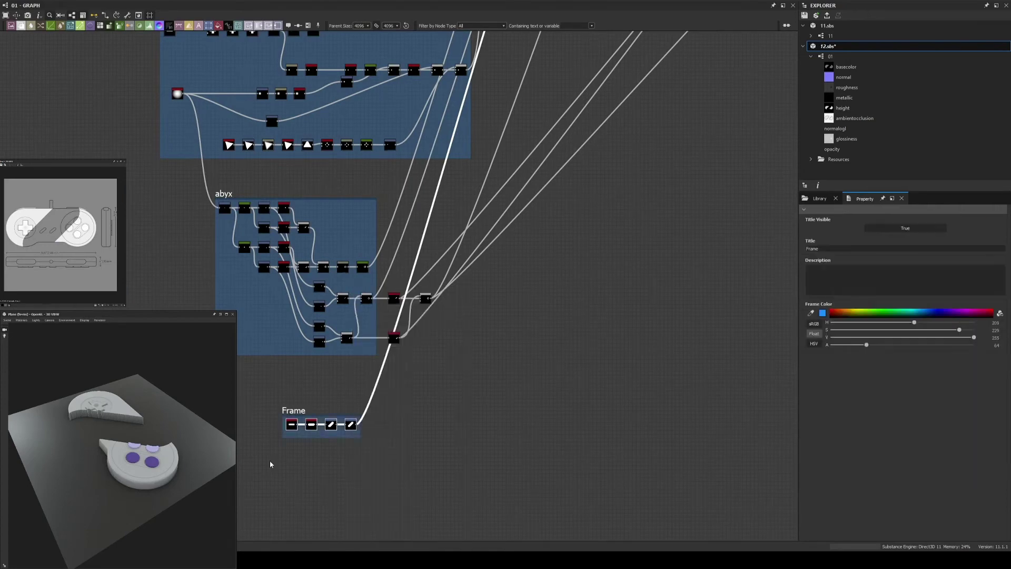
type("Start/Select")
key("Return")
scroll(334, 409, "up", 2)
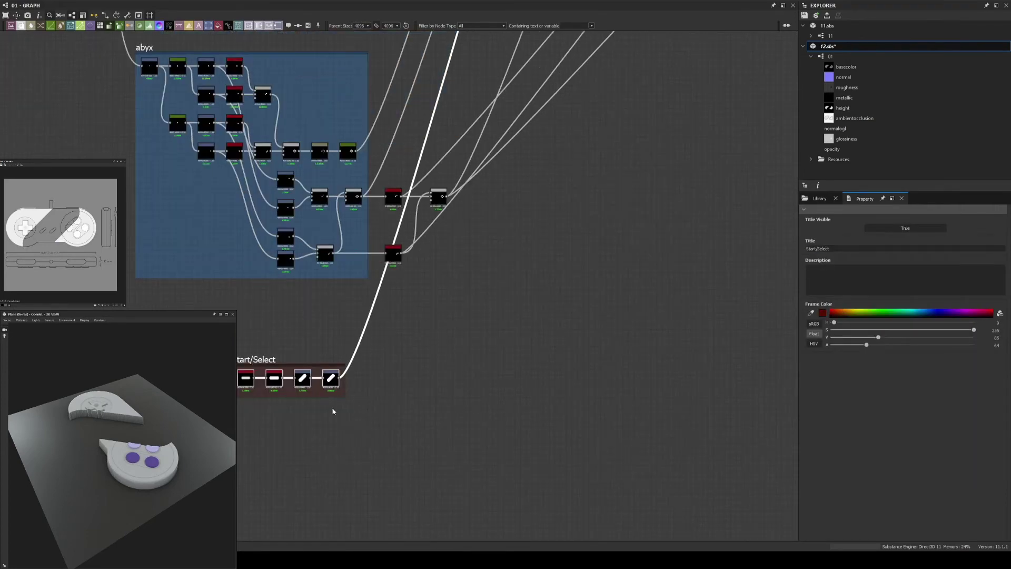
left_click_drag(350, 389, 431, 472)
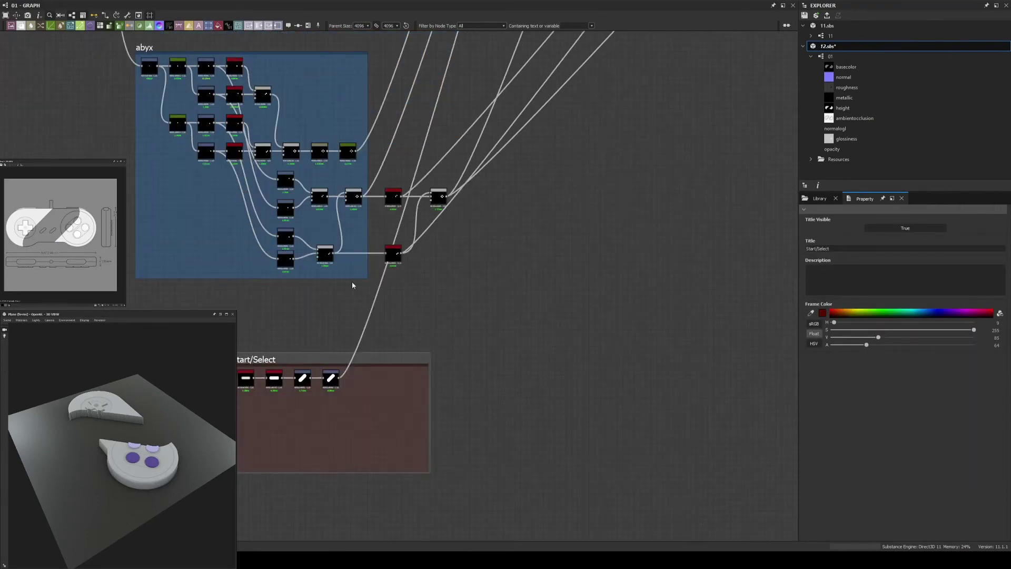
- Offset the capsule's Transformation 2D and duplicate it for a second pill
left_click(331, 377)
scroll(498, 494, "down", 5)
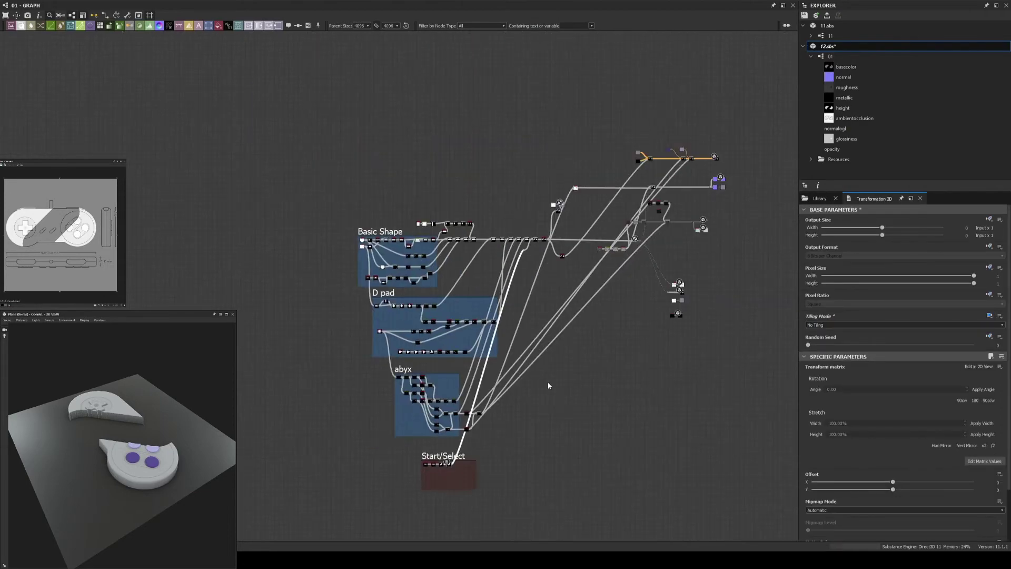
scroll(548, 385, "up", 3)
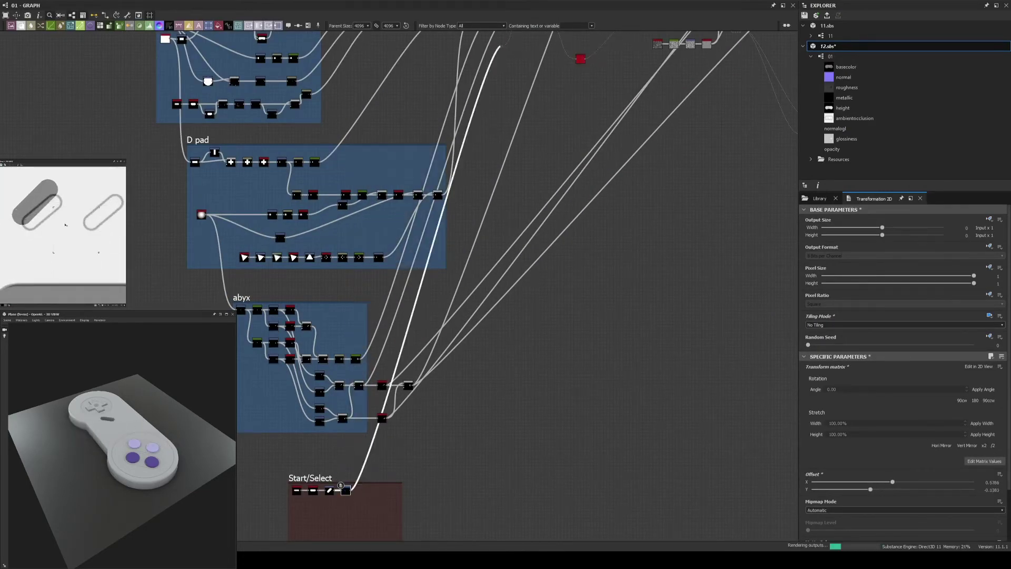
scroll(66, 225, "down", 3)
left_click_drag(87, 234, 81, 239)
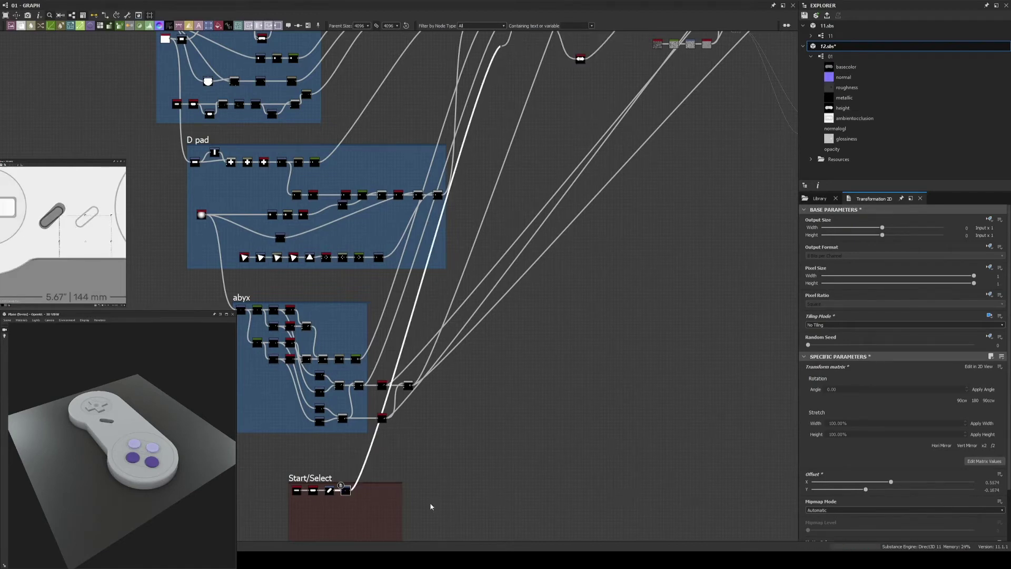
left_click(329, 491)
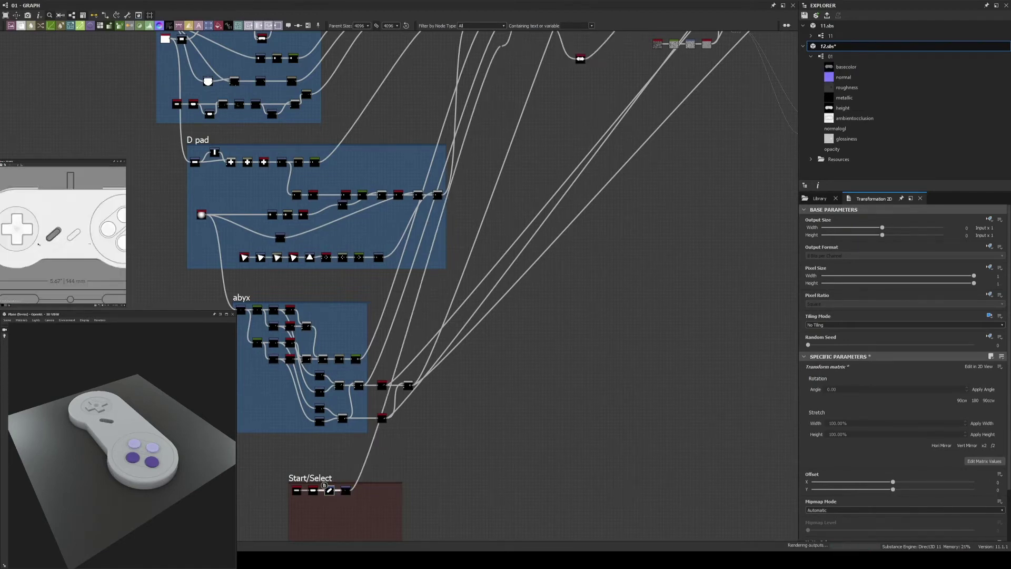
scroll(38, 245, "up", 2)
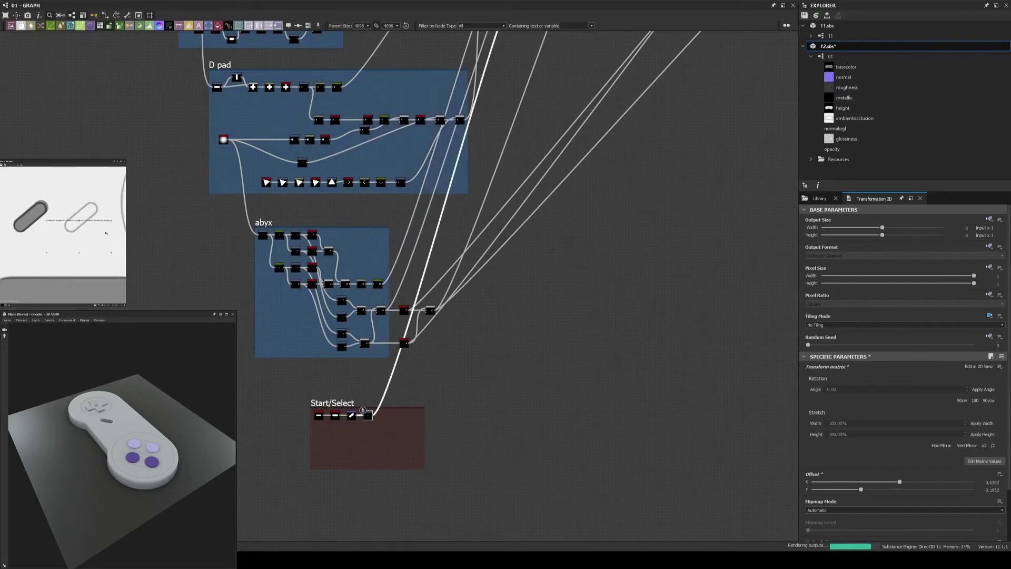
scroll(363, 401, "up", 3)
scroll(412, 251, "up", 3)
key("ctrl+d")
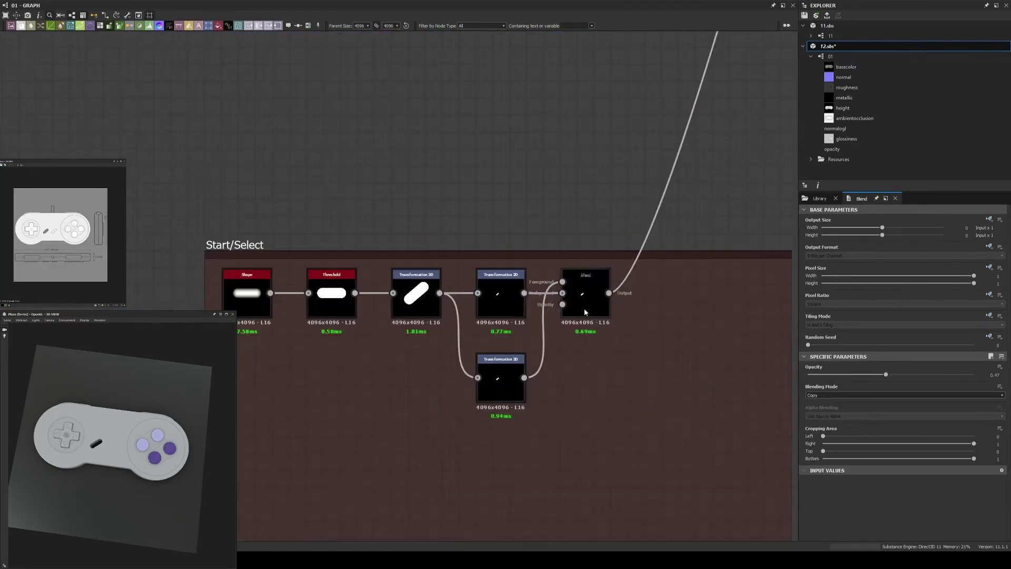
- Move the second pill closer to the first and add a Blur after the Blend
left_click_drag(79, 202, 87, 229)
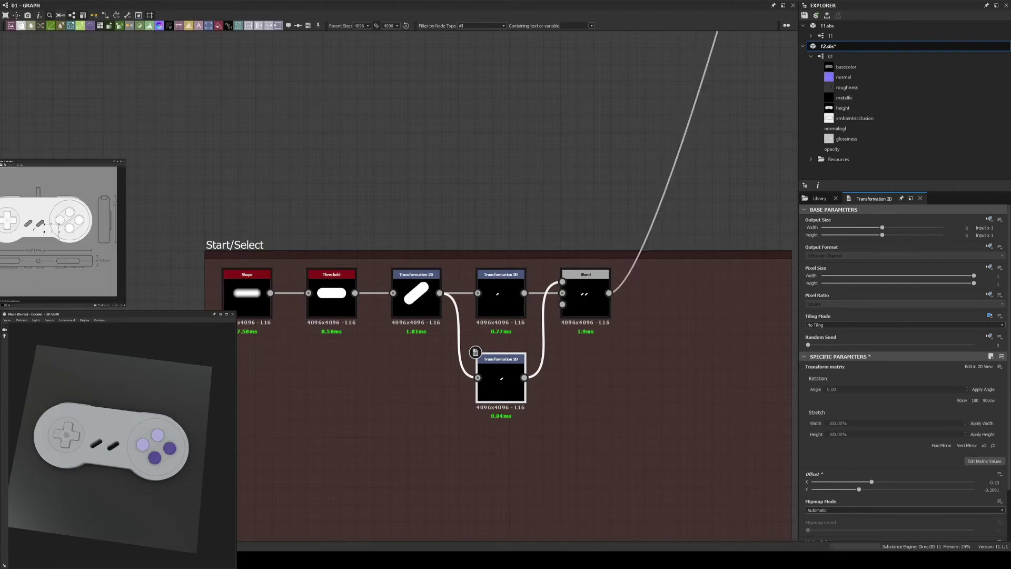
left_click_drag(608, 293, 642, 285)
type("blur")
key("Return")
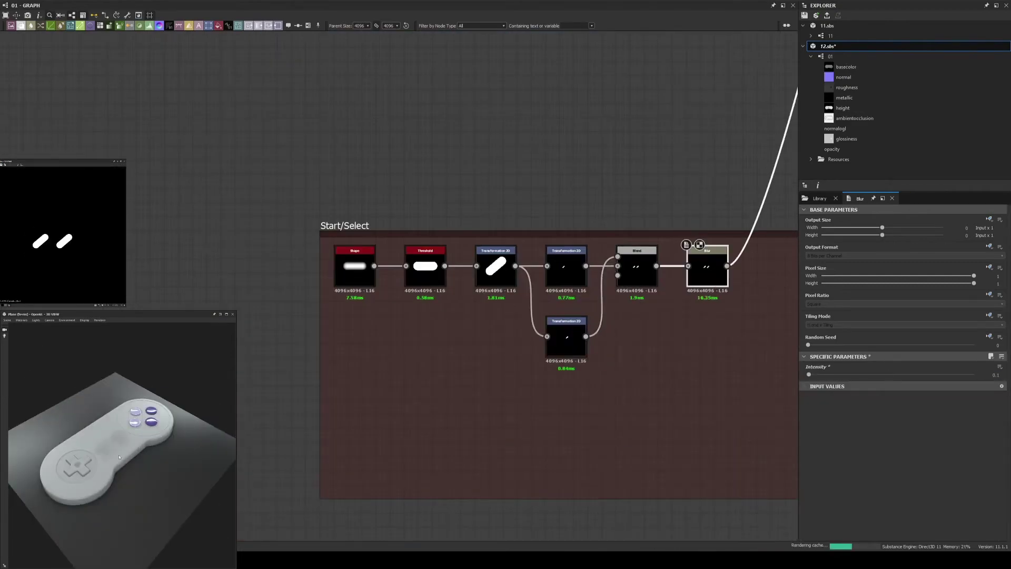
left_click_drag(119, 457, 127, 428, "alt")
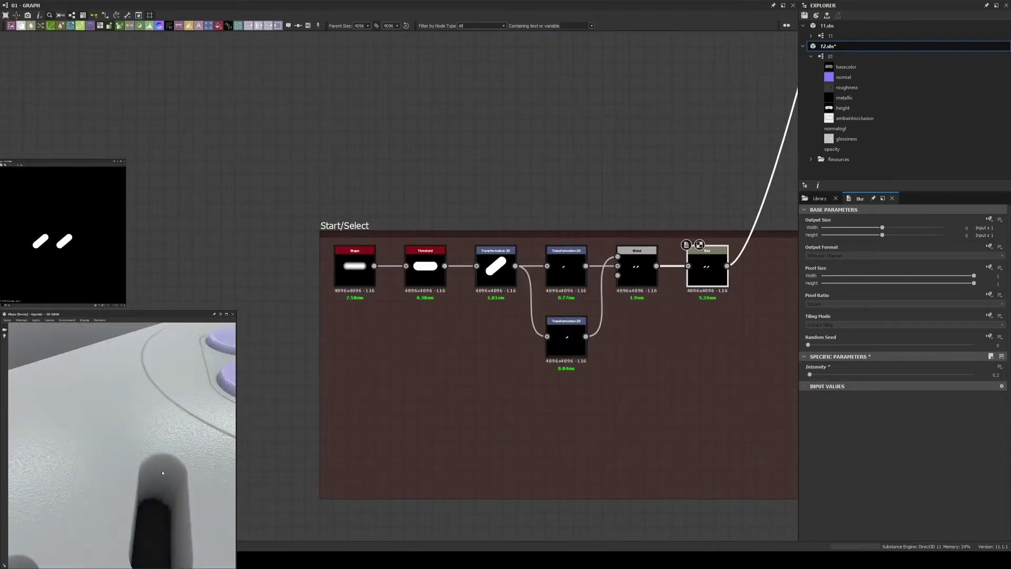
scroll(443, 412, "down", 5)
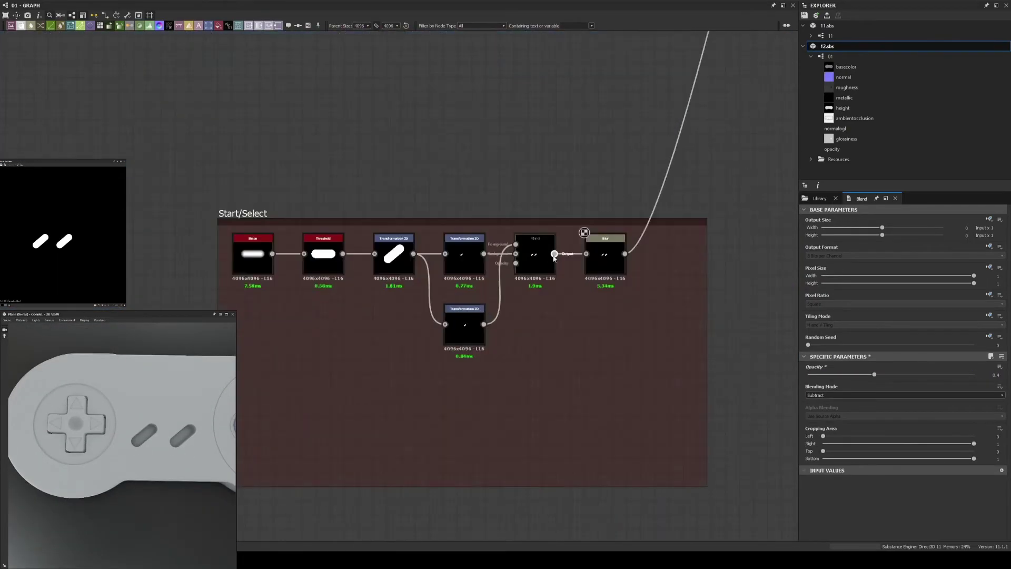
- Duplicate the transform and blend chain and set its Blending Mode to Subtract
key("ctrl+d")
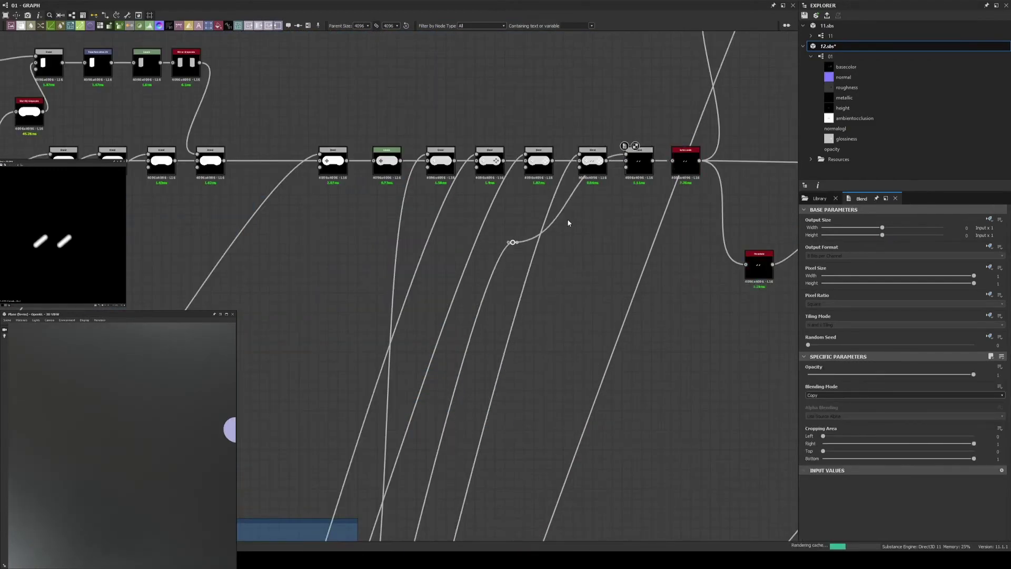
scroll(555, 295, "up", 2)
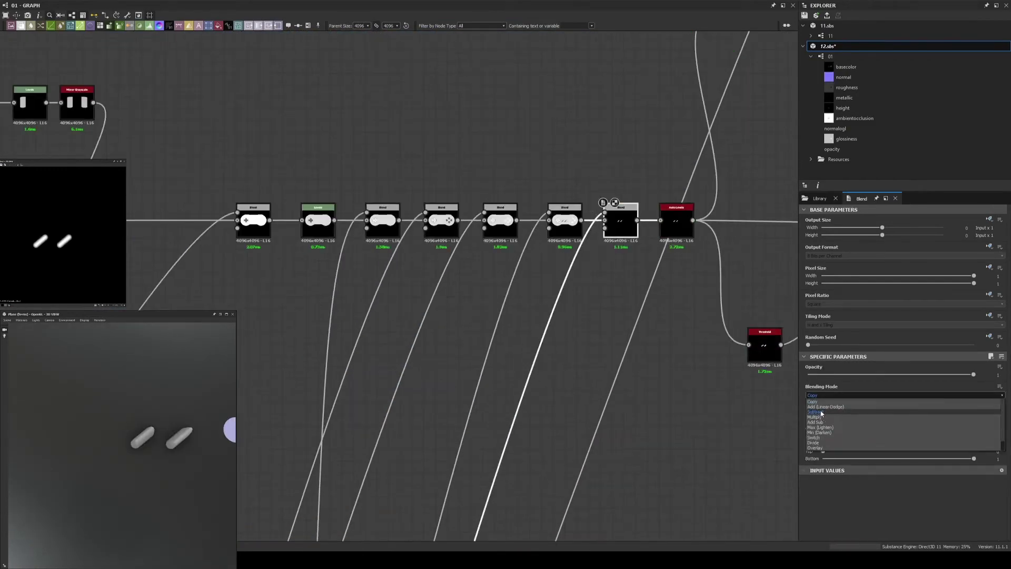
left_click(821, 412)
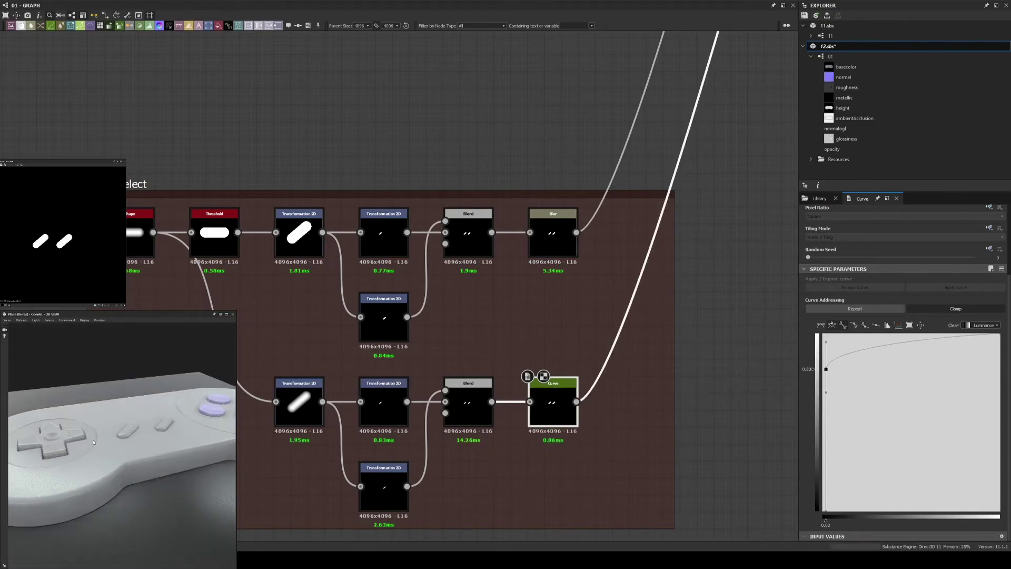
- Nudge the Curve's low point and set the height Blend to Subtract for the Start/Select slots
left_click_drag(828, 369, 830, 370)
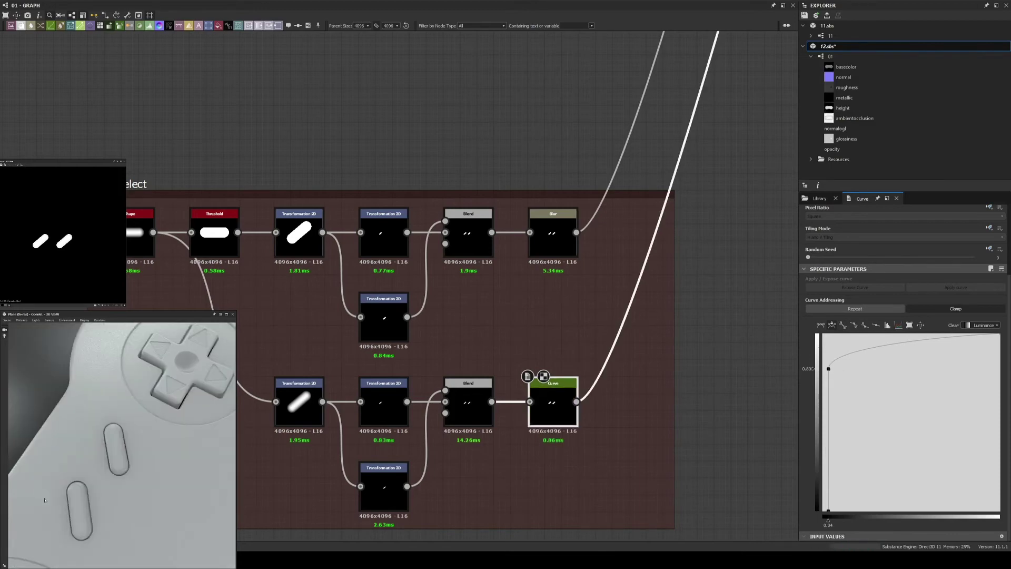
scroll(571, 320, "down", 5)
scroll(602, 343, "down", 3)
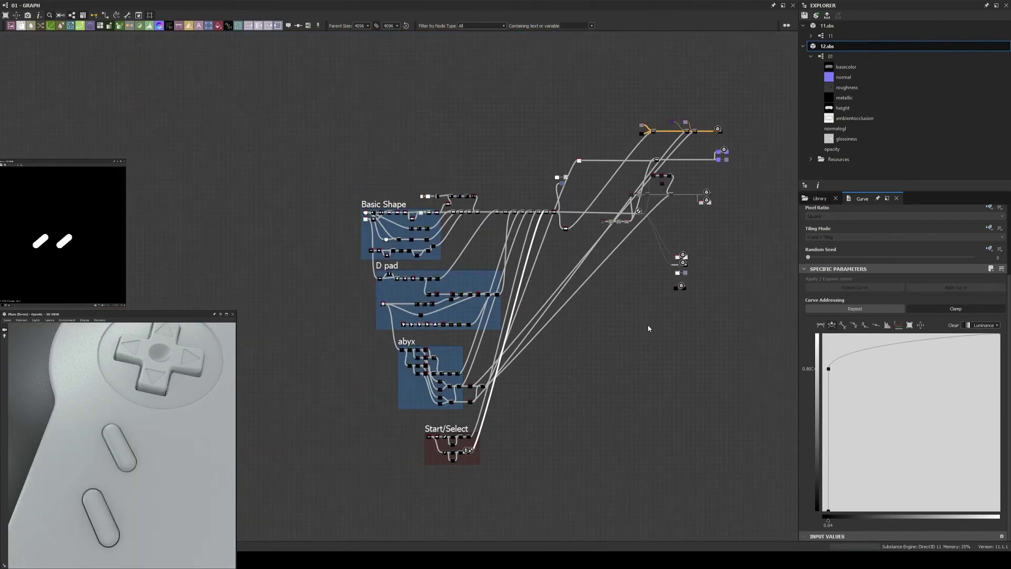
scroll(527, 131, "up", 8)
middle_click_drag(644, 174, 408, 166)
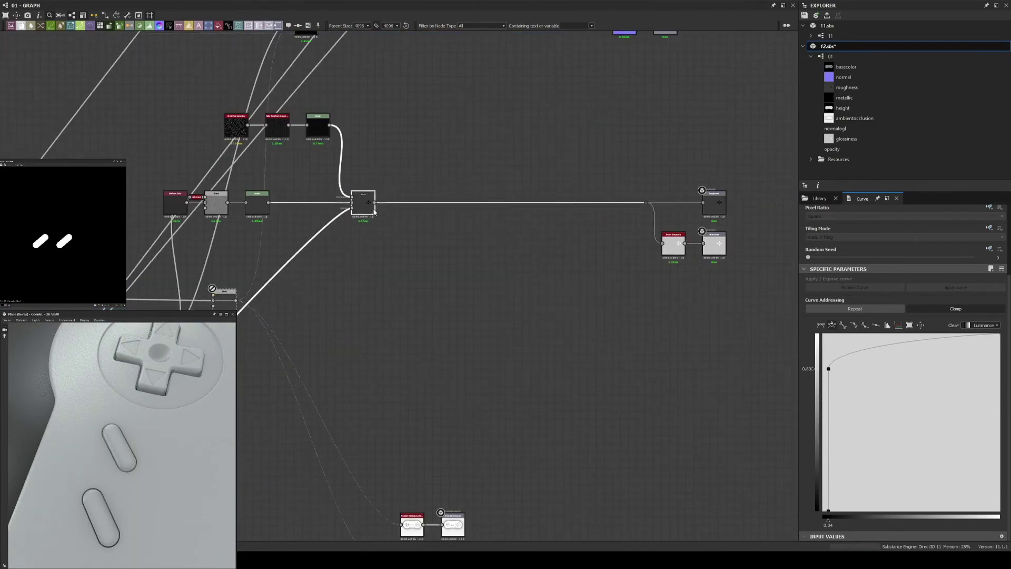
left_click(461, 203)
middle_click_drag(126, 74, 449, 240)
middle_click_drag(251, 184, 430, 185)
scroll(430, 184, "down", 2)
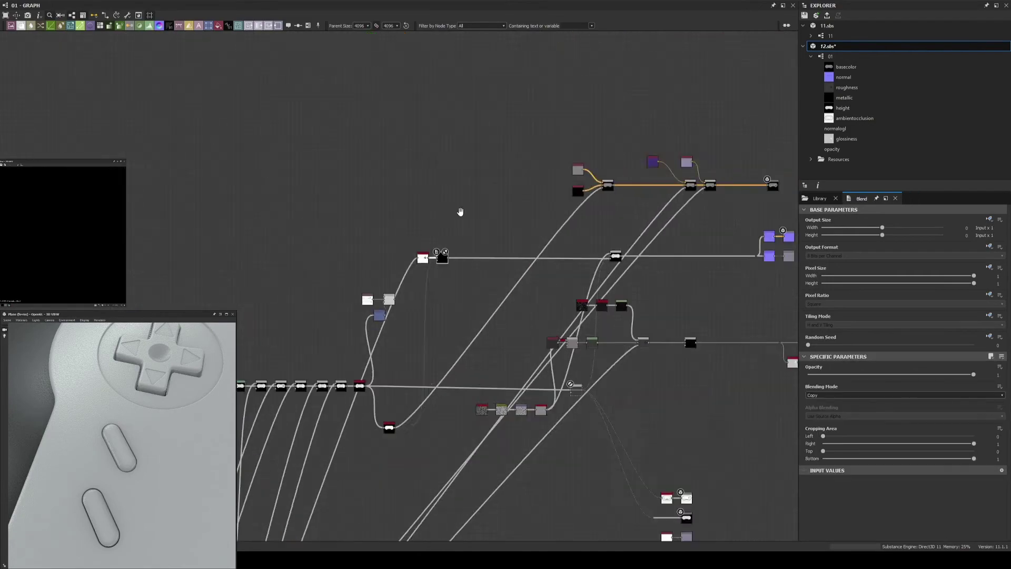
scroll(463, 210, "up", 5)
scroll(483, 254, "up", 3)
left_click(823, 409)
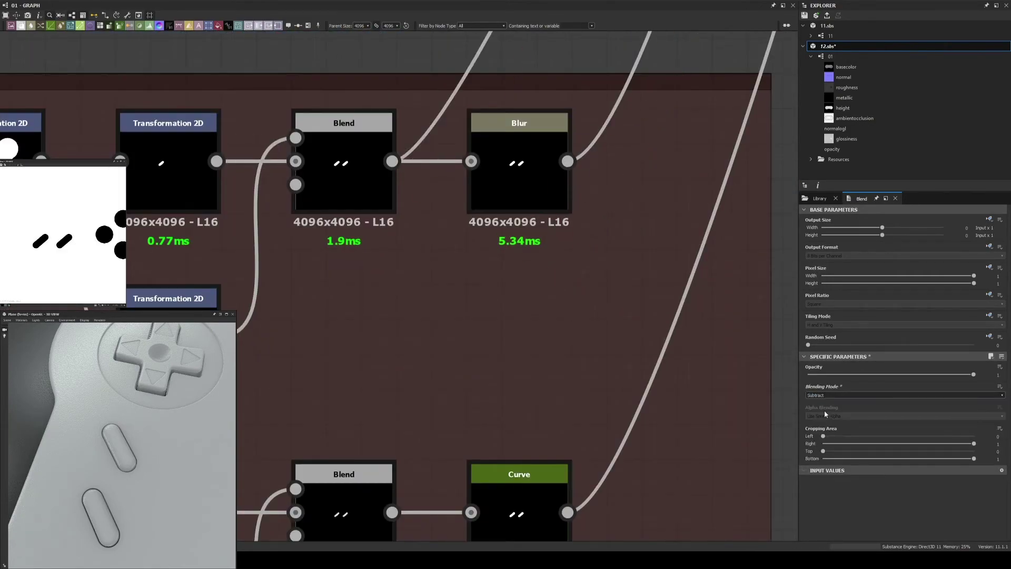
- Wire a near-black Uniform Color into the base colour Blend
scroll(597, 318, "down", 3)
scroll(529, 263, "down", 2)
scroll(529, 263, "up", 5)
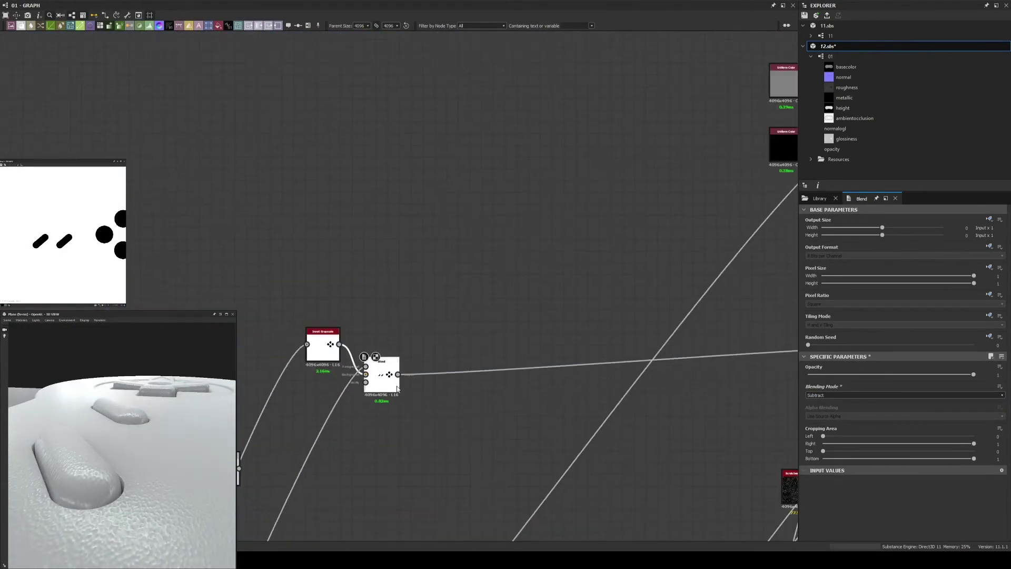
scroll(480, 354, "up", 1)
scroll(479, 314, "down", 3)
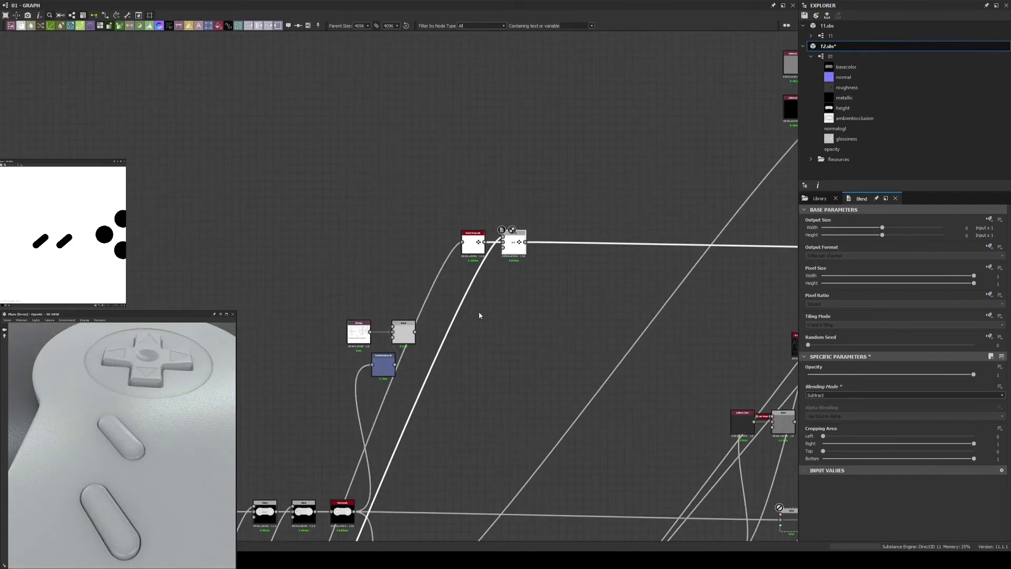
scroll(488, 433, "up", 3)
scroll(459, 395, "up", 2)
scroll(460, 396, "down", 4)
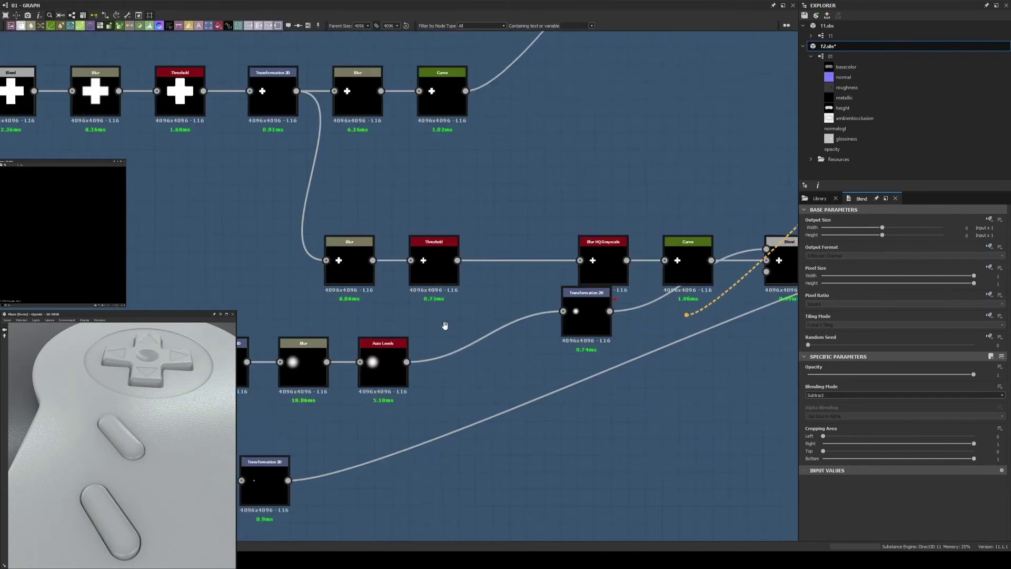
scroll(471, 327, "up", 3)
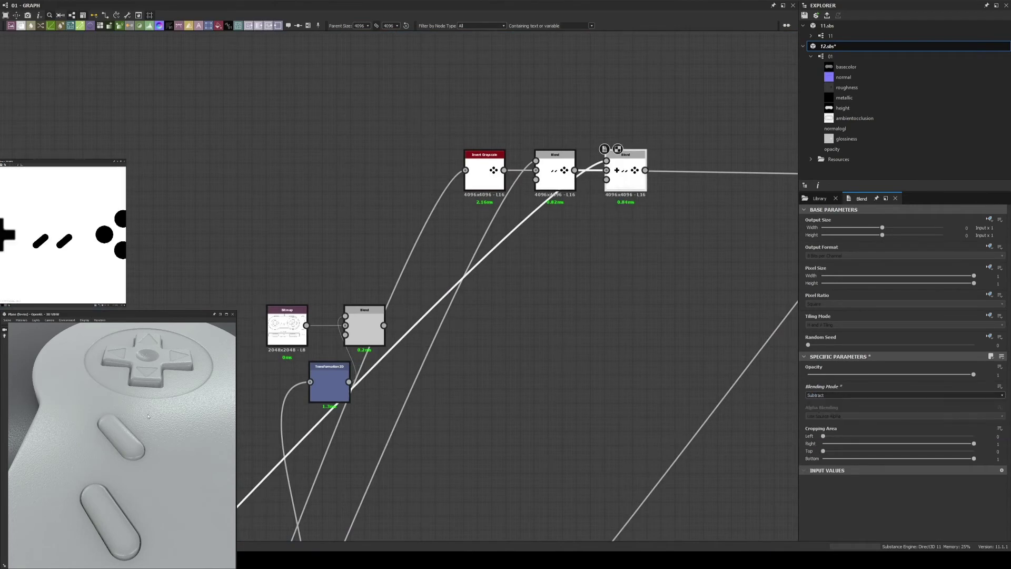
scroll(643, 273, "down", 1)
scroll(555, 333, "down", 2)
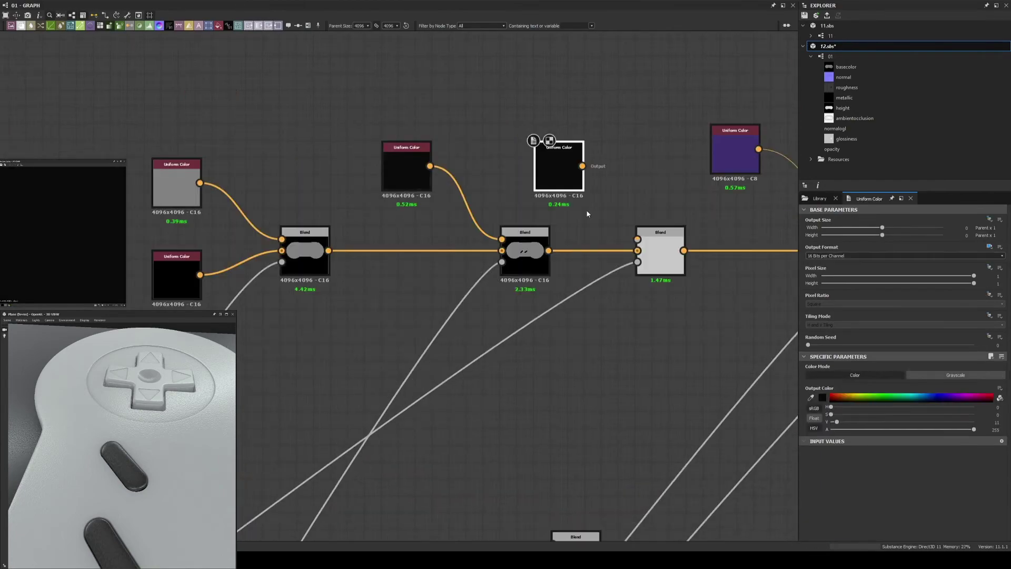
left_click_drag(582, 166, 645, 230)
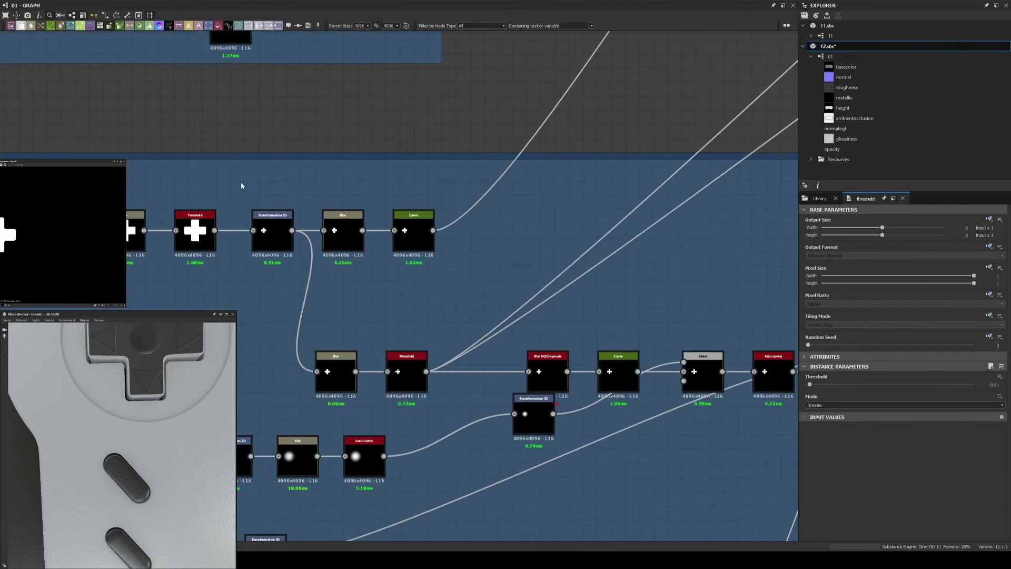
left_click(411, 370)
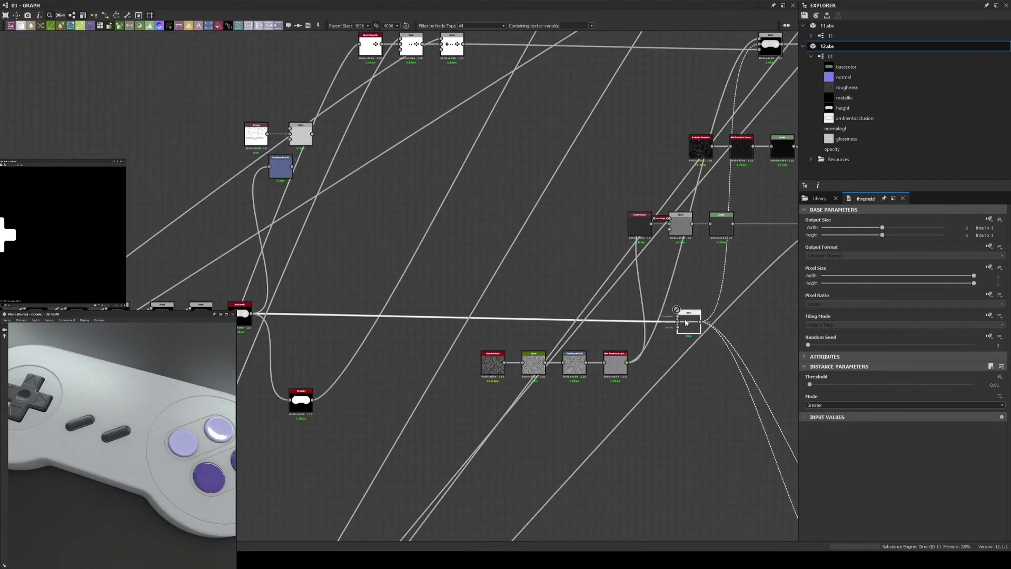
- Add a Normal node and a Curvature Smooth node via 'curv' node searches
key("space")
type("curv")
key("Return")
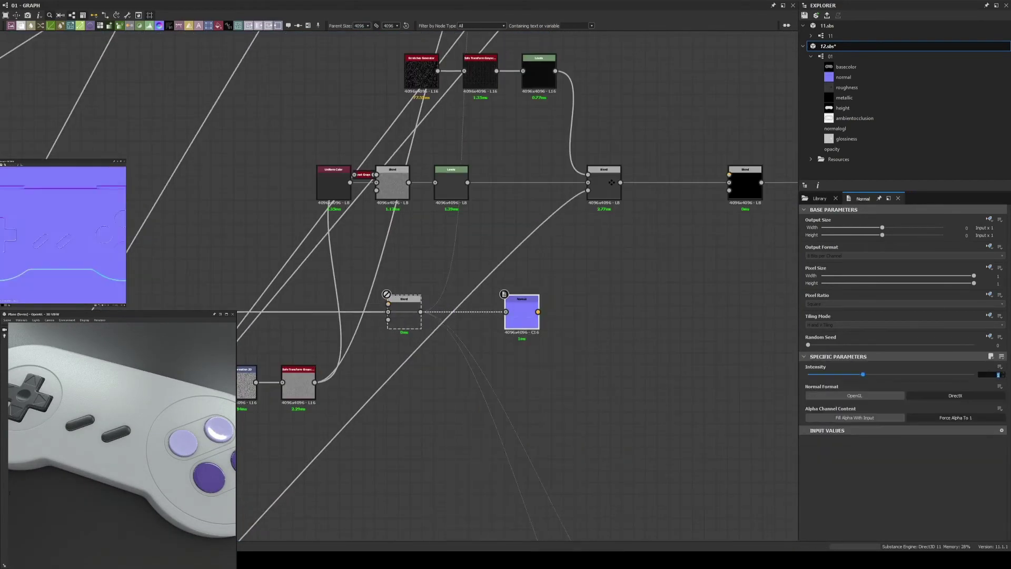
key("space")
type("curv")
key("Return")
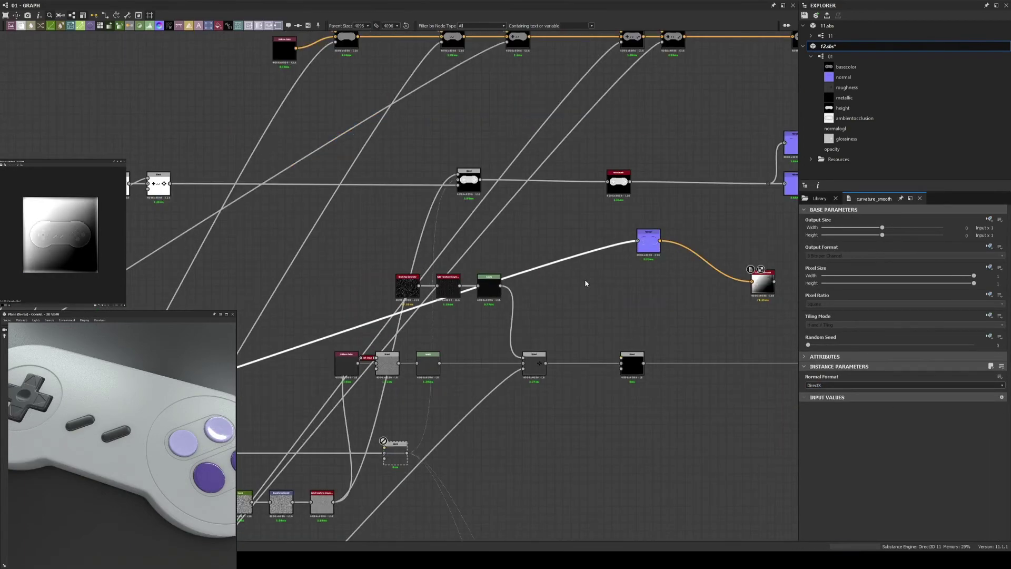
- Bow the Curve point upward and move the Blend node slightly higher
scroll(895, 369, "down", 3)
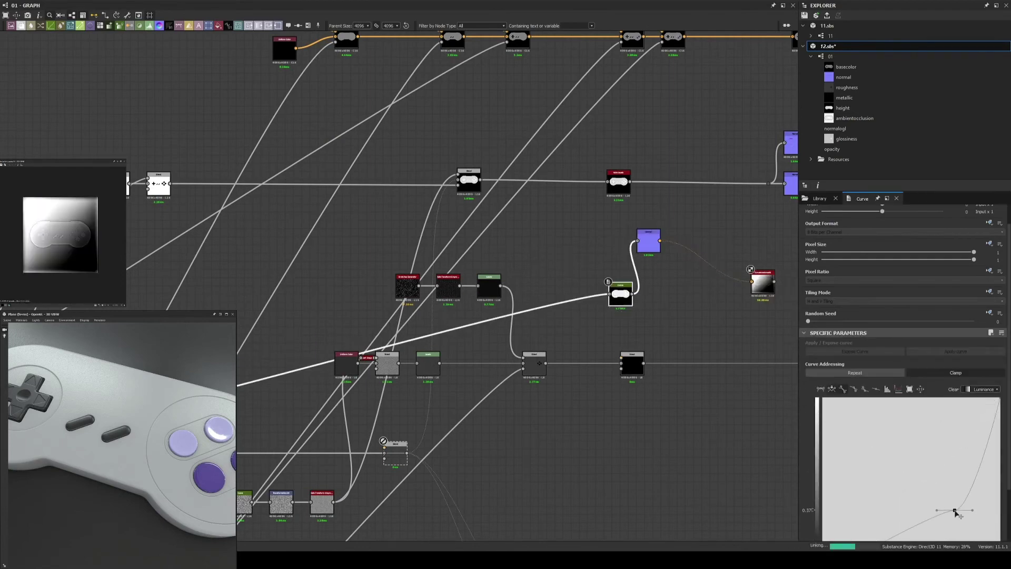
left_click_drag(922, 408, 973, 448)
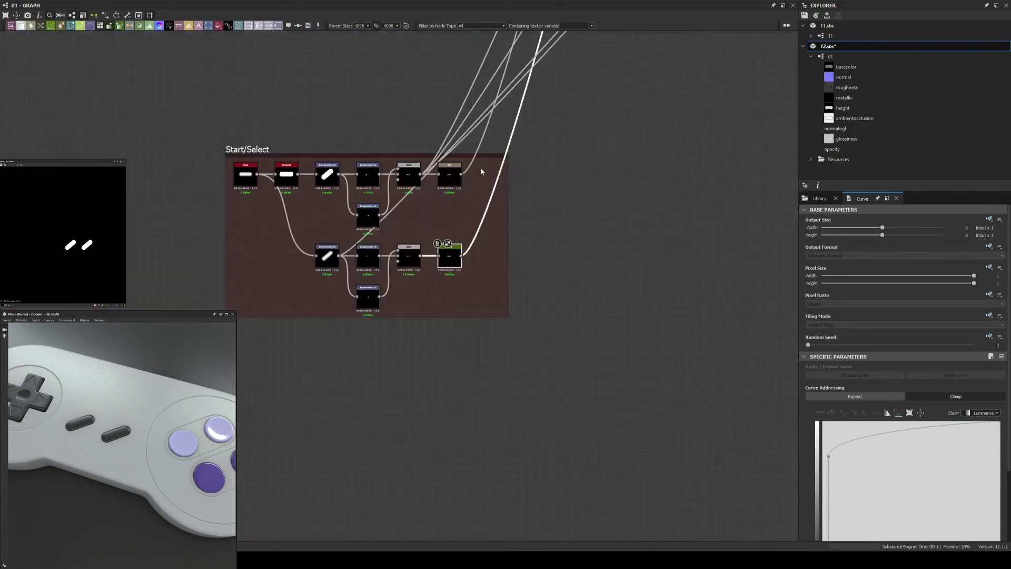
scroll(102, 462, "up", 3)
left_click_drag(421, 305, 422, 269)
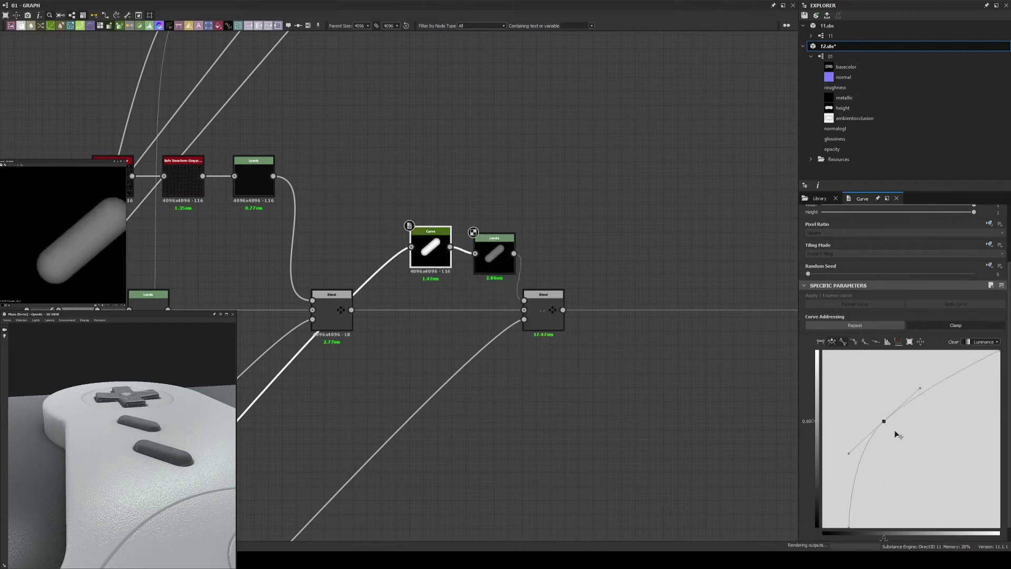
- Light the preview with an urban HDRI and adjust the pill mask's Levels output range
left_click(820, 198)
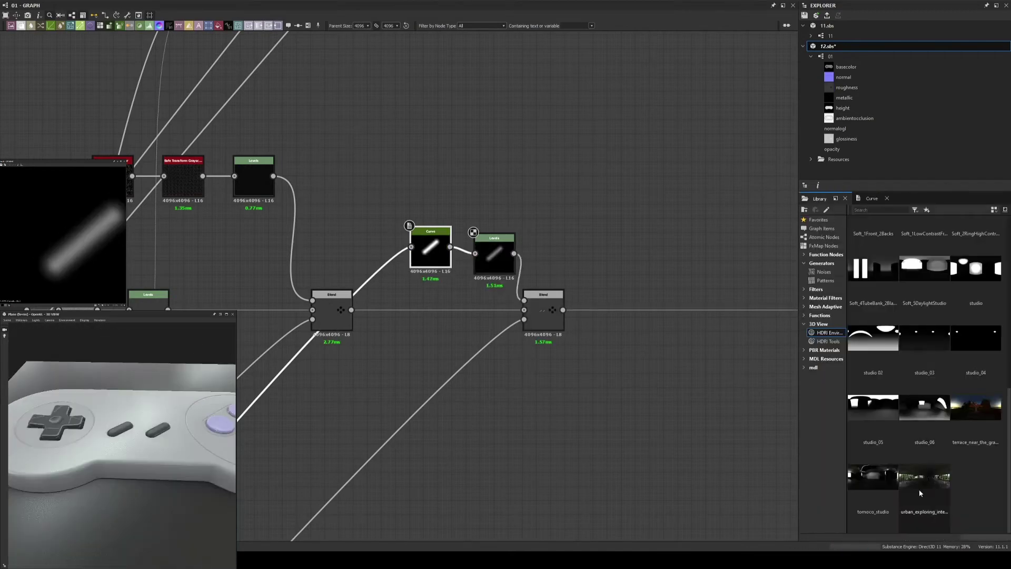
left_click(918, 489)
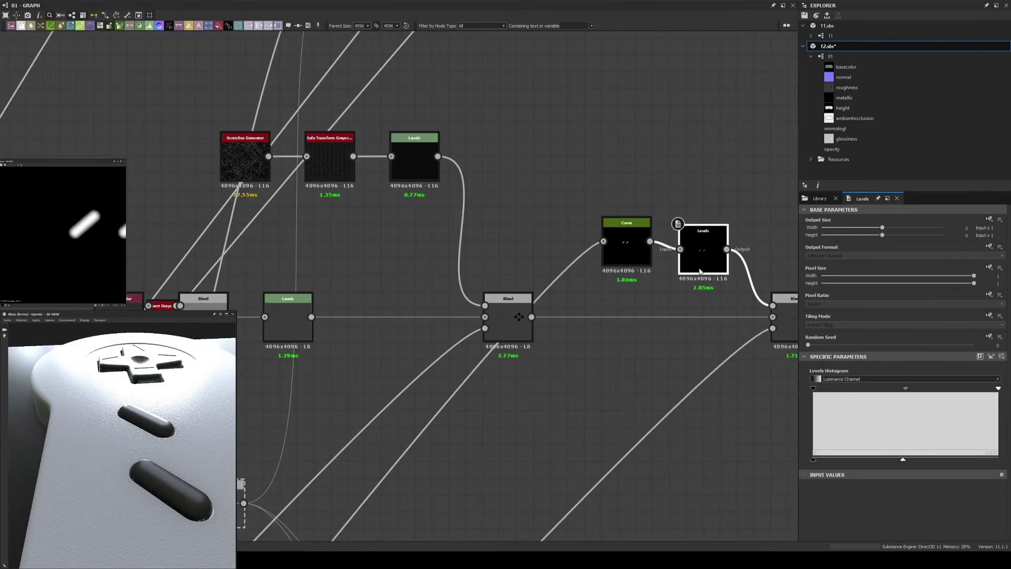
key("ctrl+z")
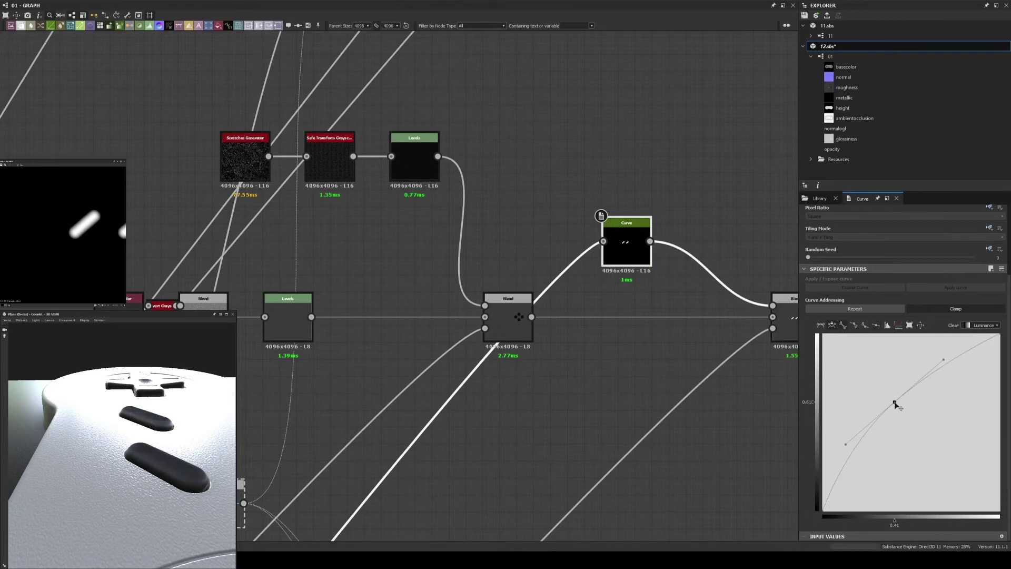
key("ctrl+y")
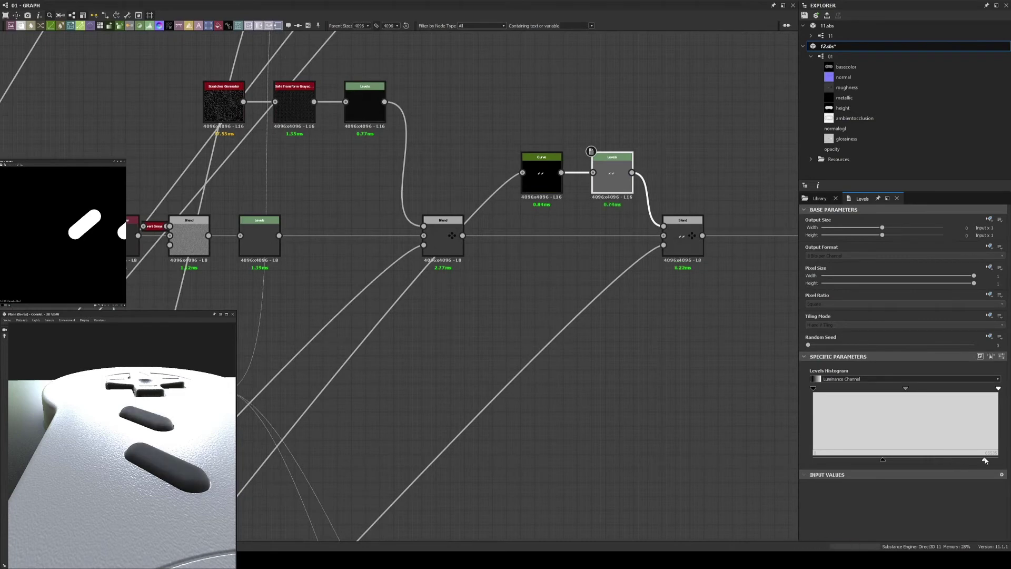
left_click_drag(985, 461, 982, 459)
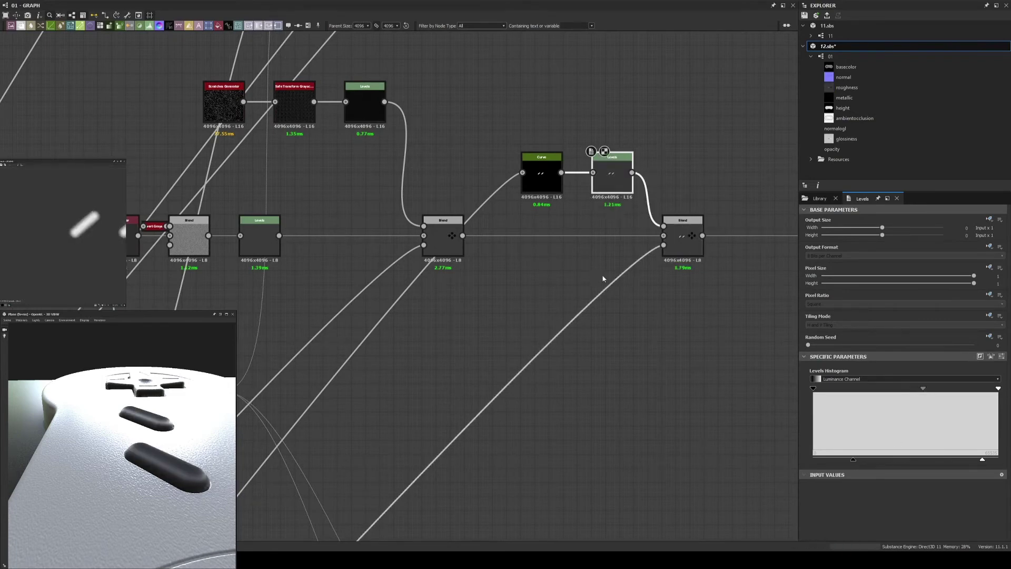
- Insert a Blend after Levels set to Subtract at about 0.07 opacity
key("space")
type("blend")
key("Return")
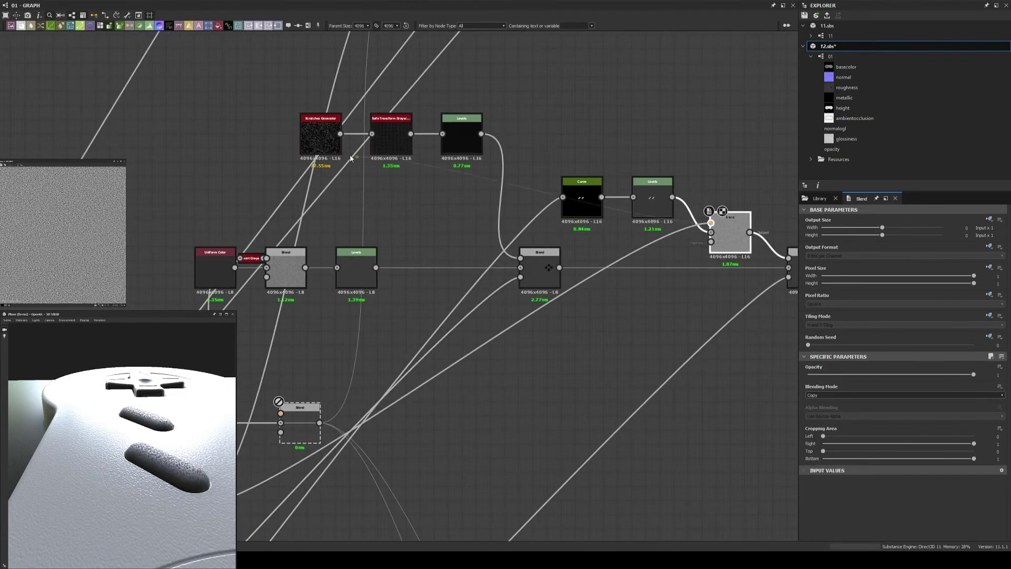
left_click(826, 407)
left_click(824, 373)
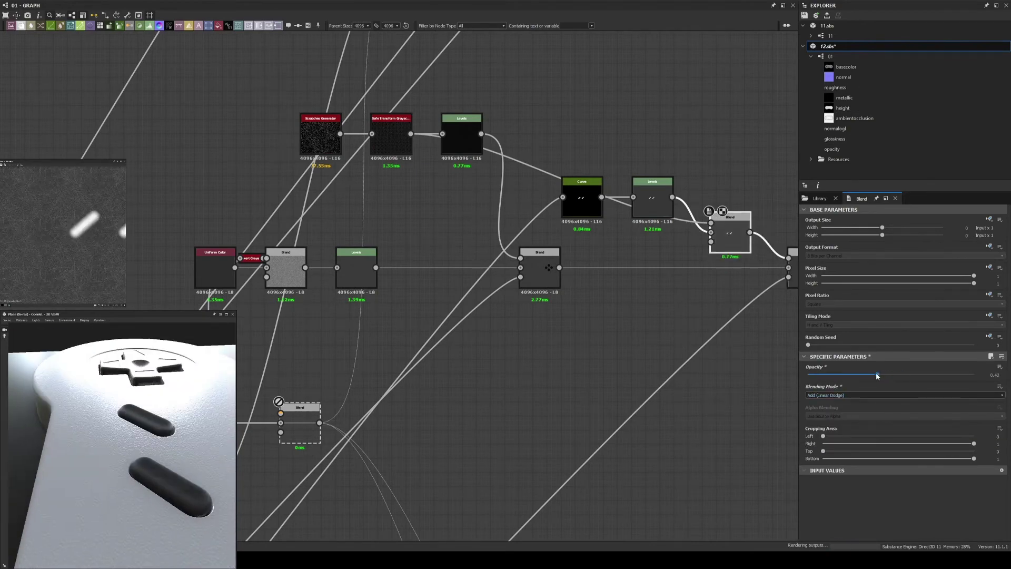
left_click_drag(161, 500, 131, 474)
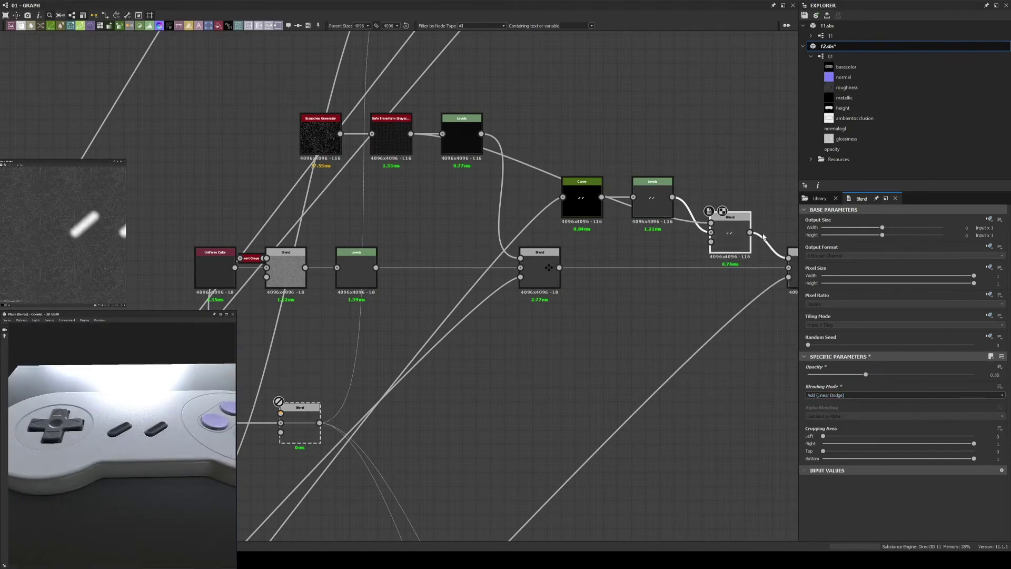
scroll(569, 138, "up", 2)
scroll(570, 138, "down", 3)
scroll(579, 237, "up", 2)
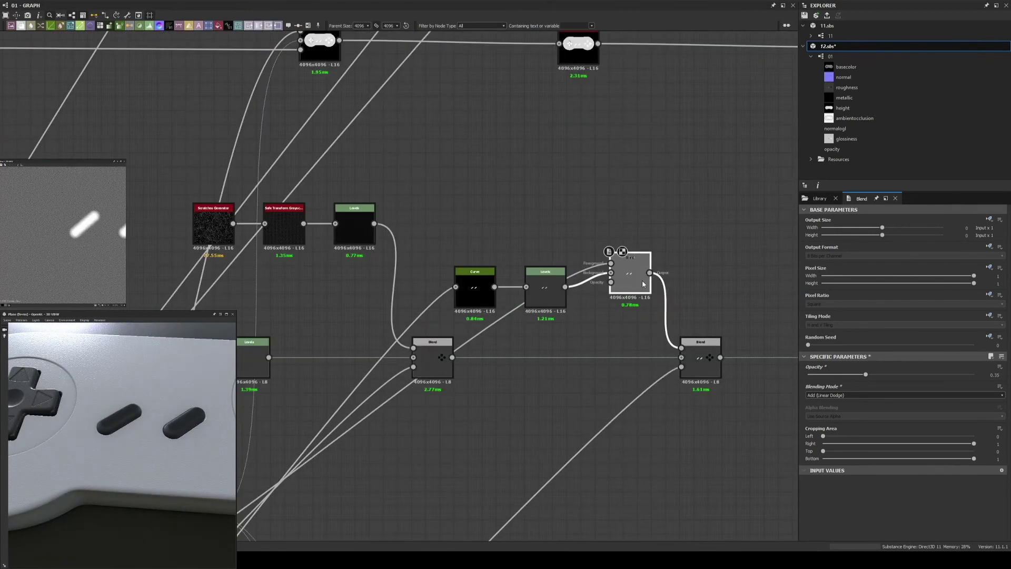
left_click_drag(865, 374, 820, 374)
left_click(834, 395)
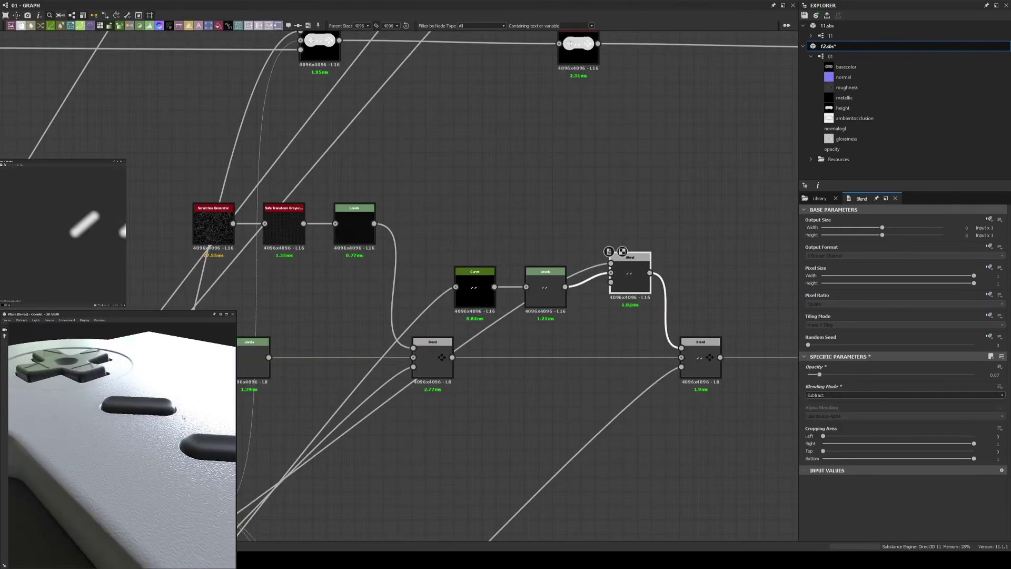
left_click_drag(638, 284, 623, 298)
- Add a Levels node after the Blend and switch the HDRI environment to studio_05
key("ctrl+l")
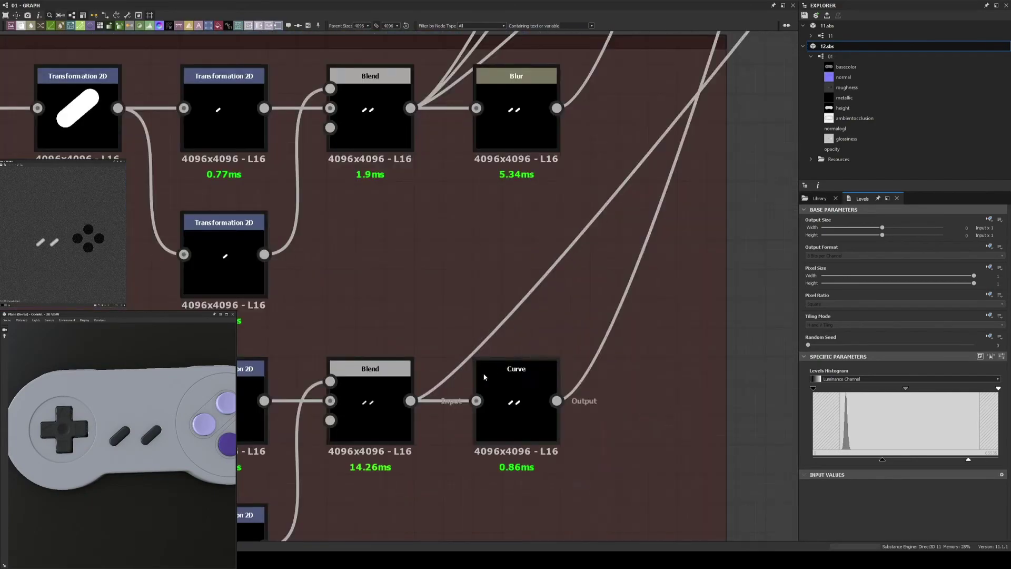
left_click(484, 377)
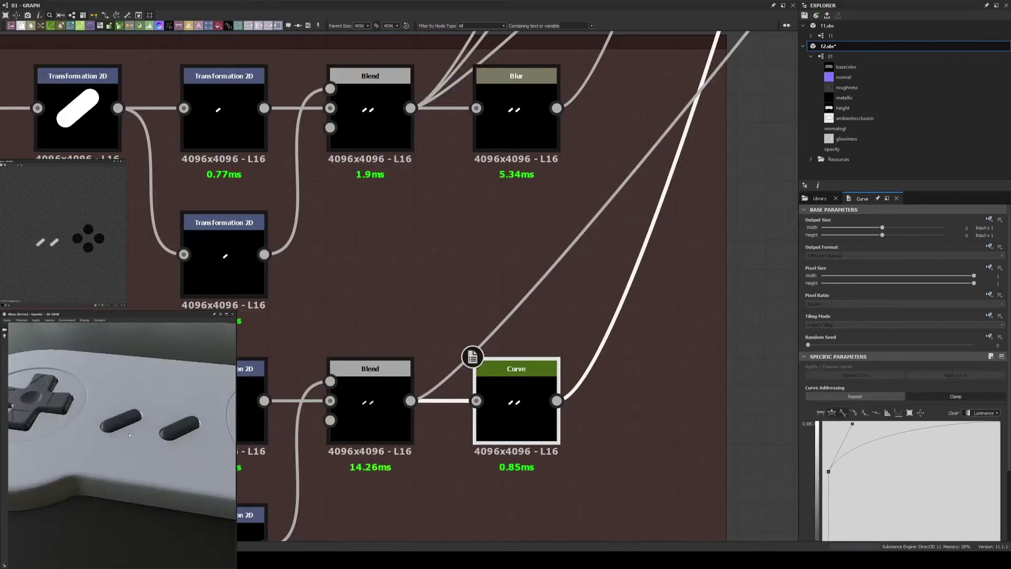
left_click(819, 198)
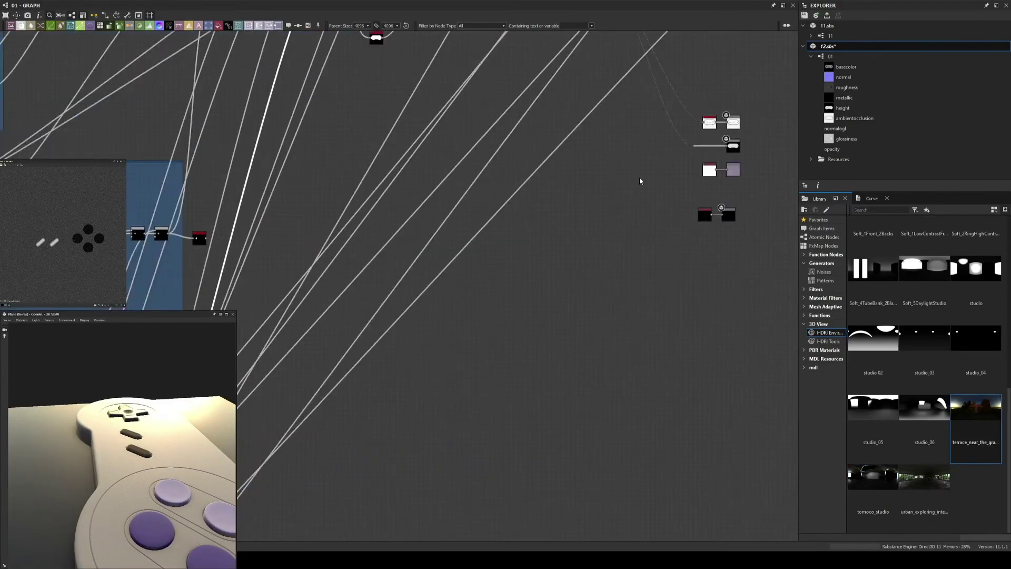
left_click_drag(873, 408, 123, 473)
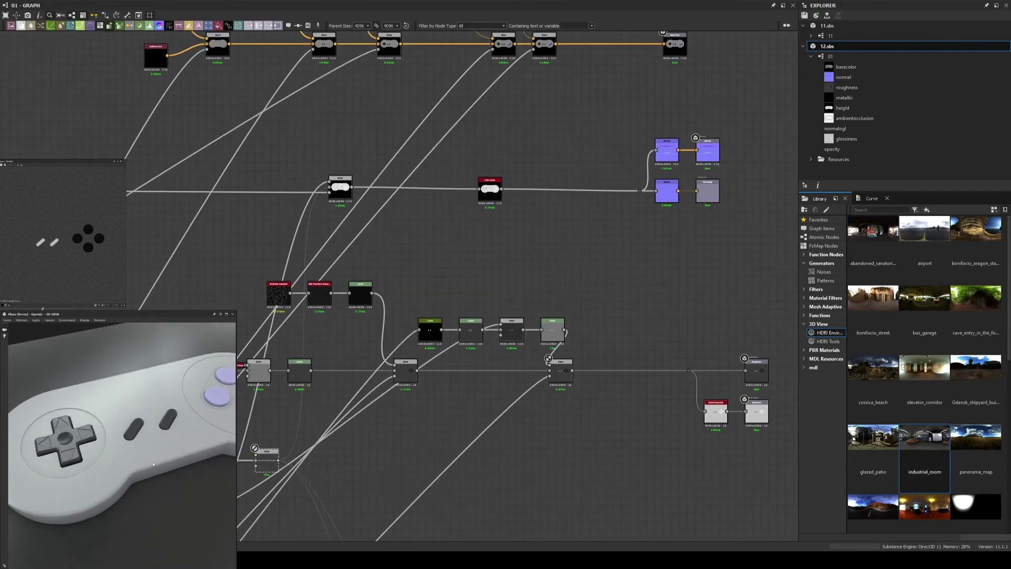
- Brighten the Gradient Map's dark key and the grey Uniform Color values, and duplicate the Transformation 2D and Blend nodes
left_click_drag(153, 463, 179, 453)
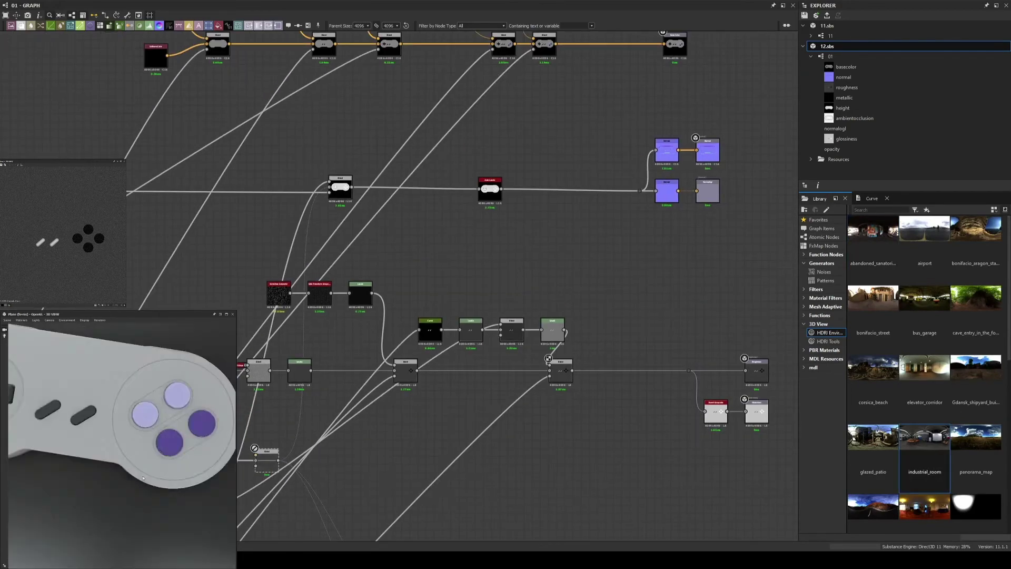
middle_click_drag(517, 279, 582, 329)
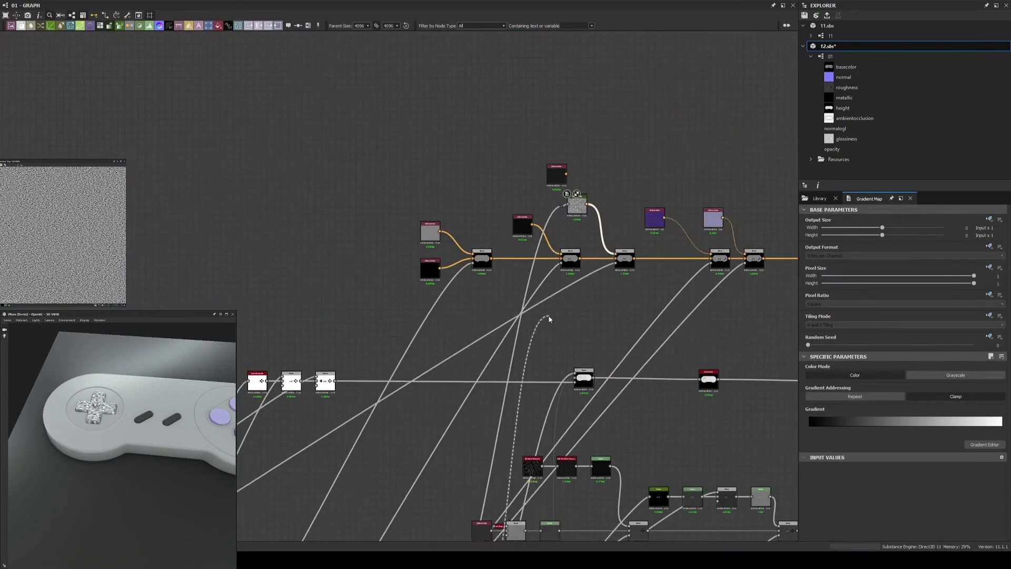
left_click_drag(296, 360, 312, 339)
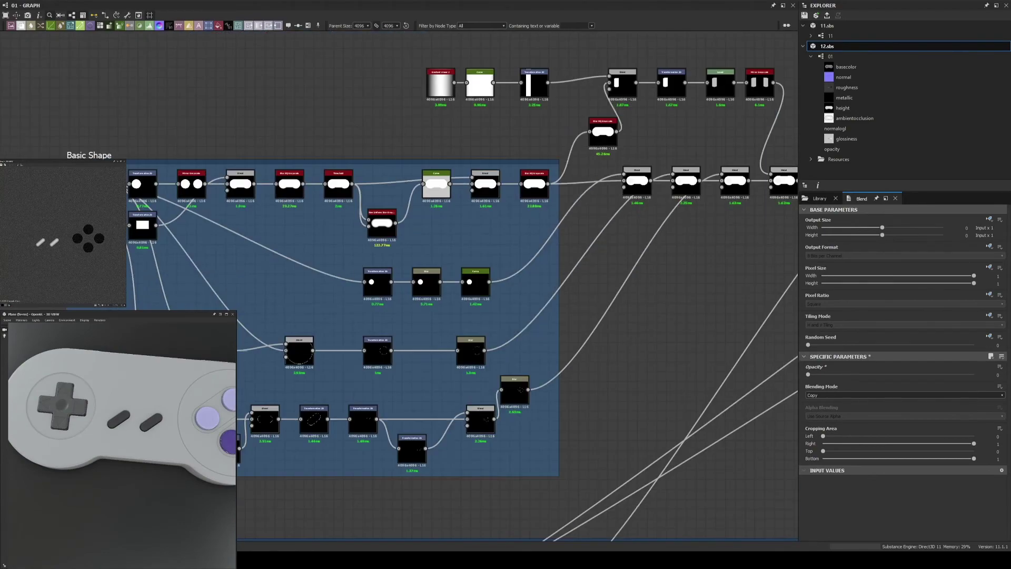
key("ctrl+d")
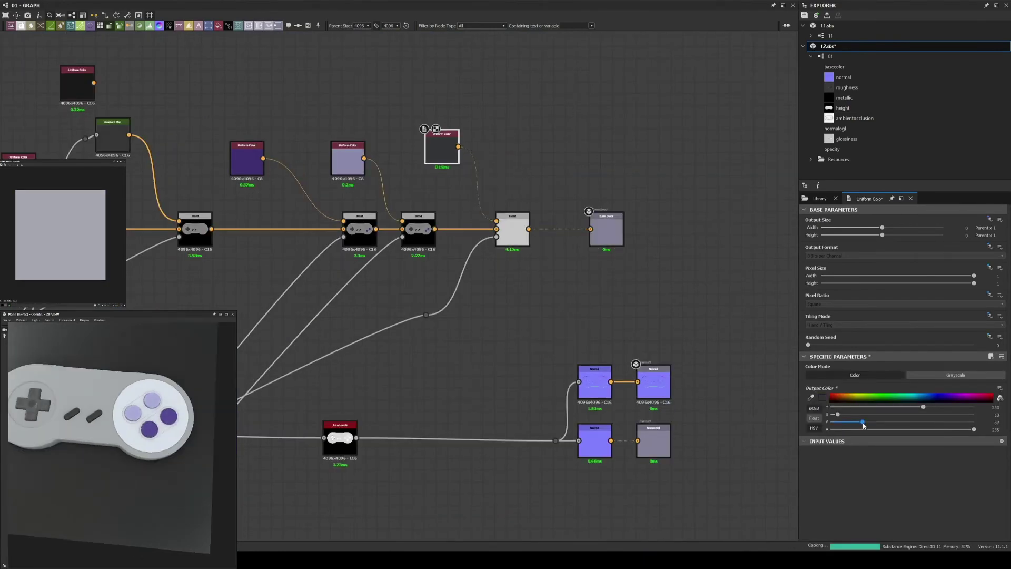
left_click_drag(863, 424, 892, 426)
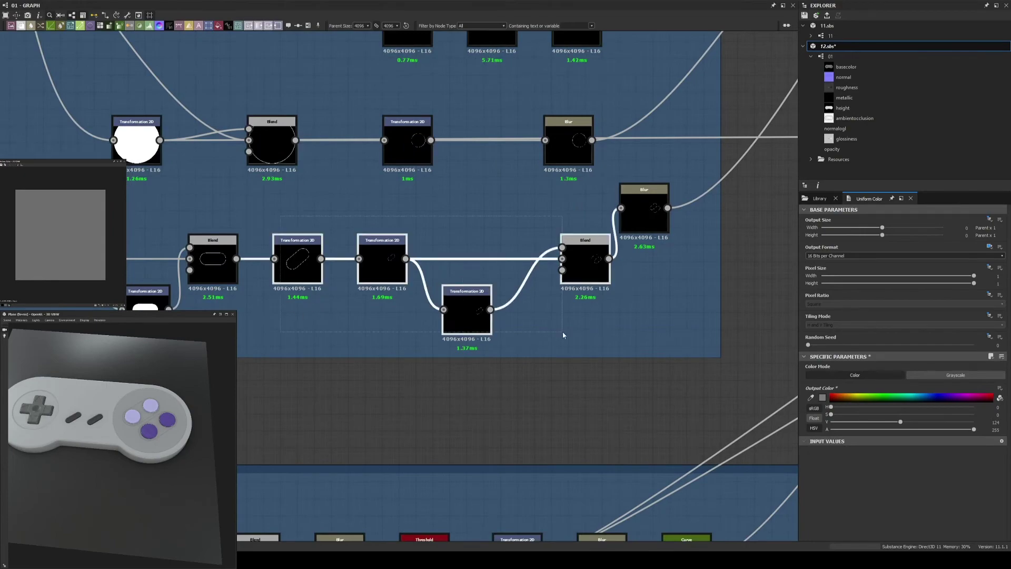
key("ctrl+d")
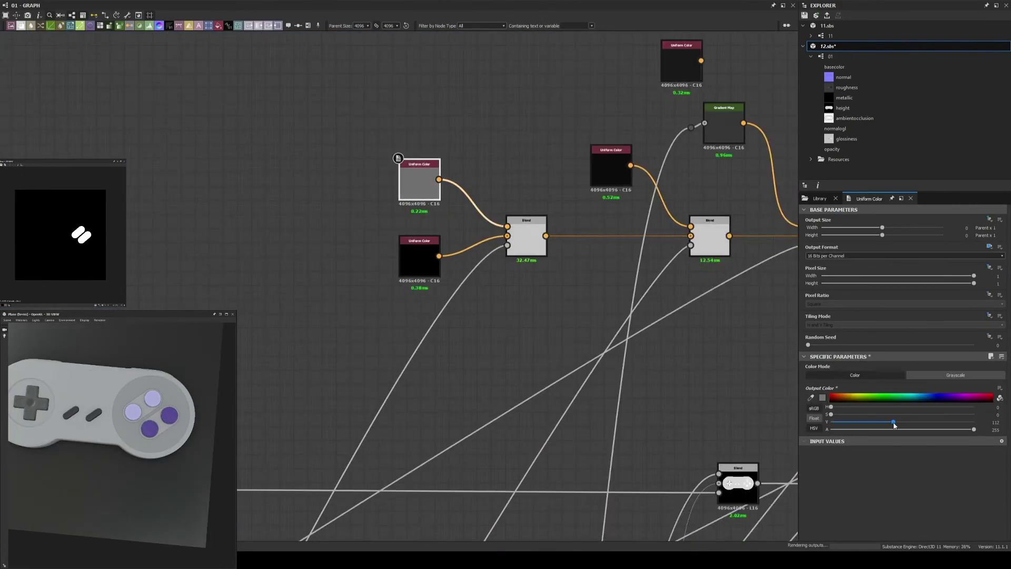
left_click_drag(893, 422, 911, 423)
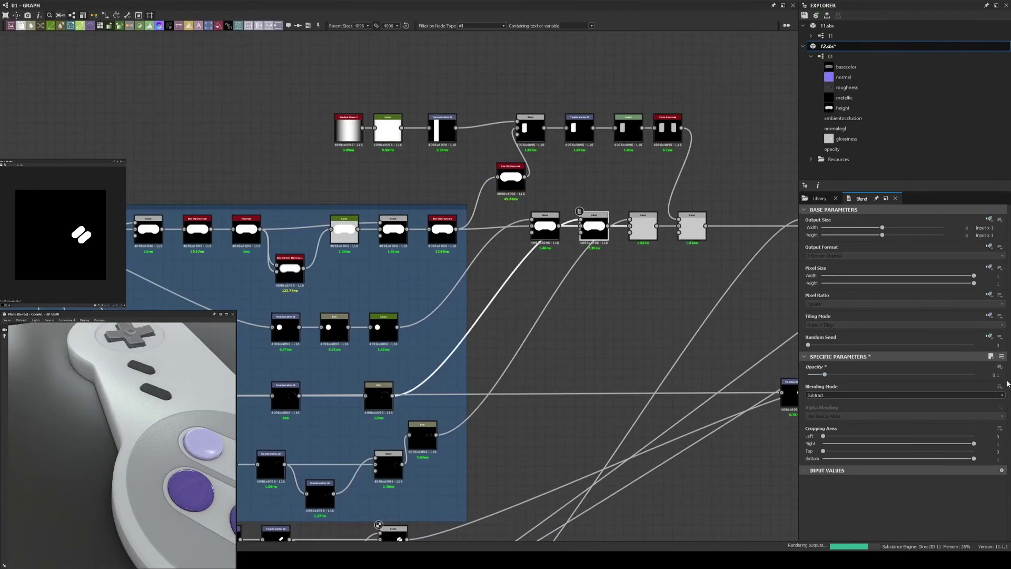
scroll(126, 492, "down", 5)
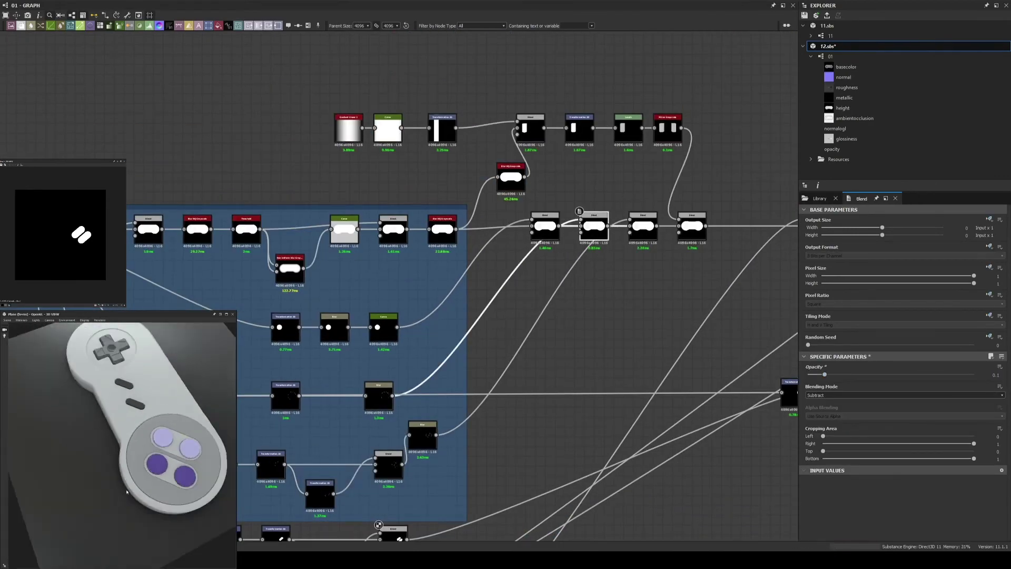
scroll(154, 492, "up", 5)
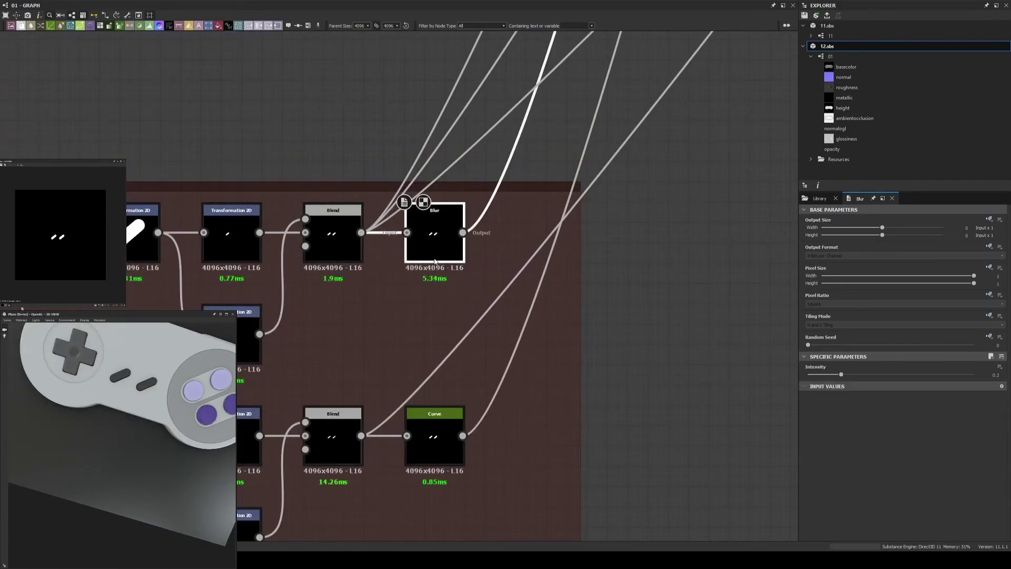
- Insert a Bevel node after the Blend and wire its output into the Curve node
scroll(483, 258, "down", 4)
left_click_drag(441, 251, 430, 297)
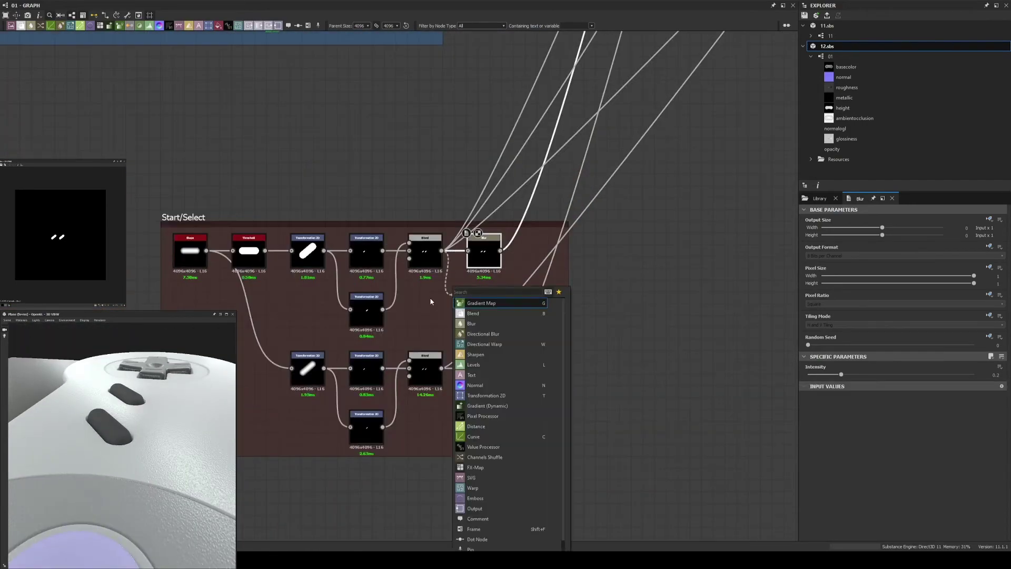
type("bevel")
key("Return")
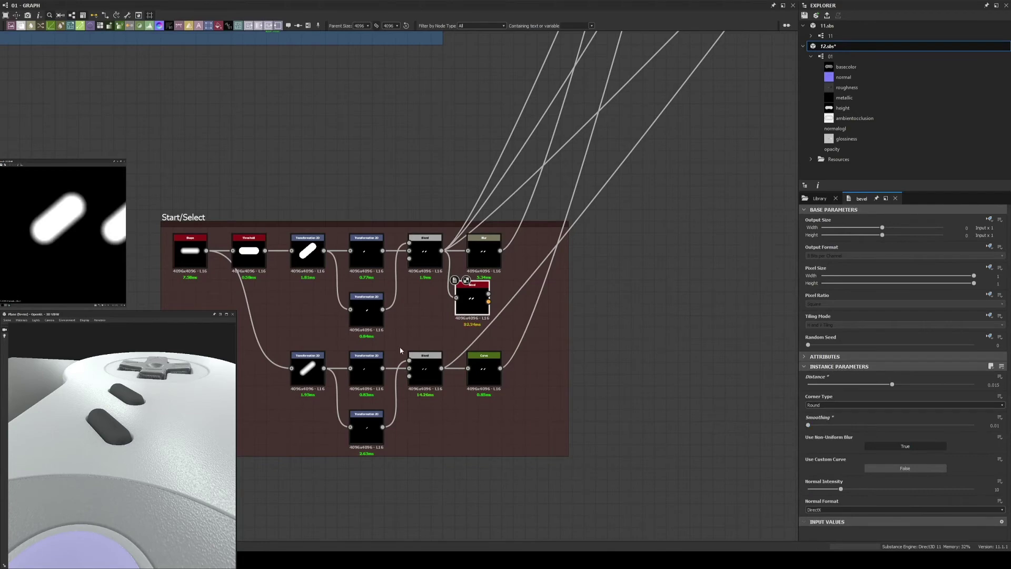
left_click_drag(489, 294, 571, 37)
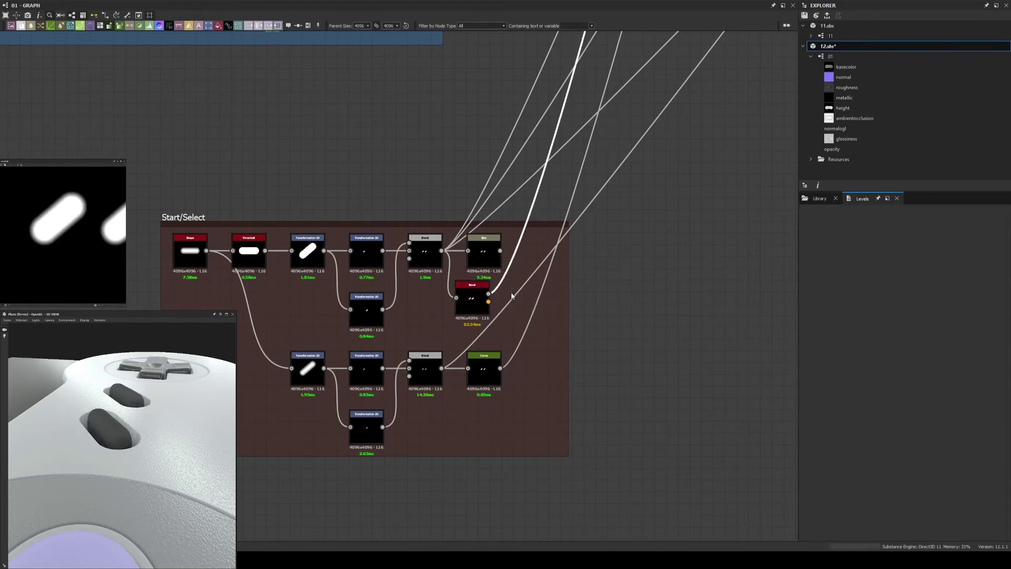
- Reshape the Curve toward a straight shallow ramp, checking the recessed buttons in 3D
left_click_drag(824, 513, 813, 432)
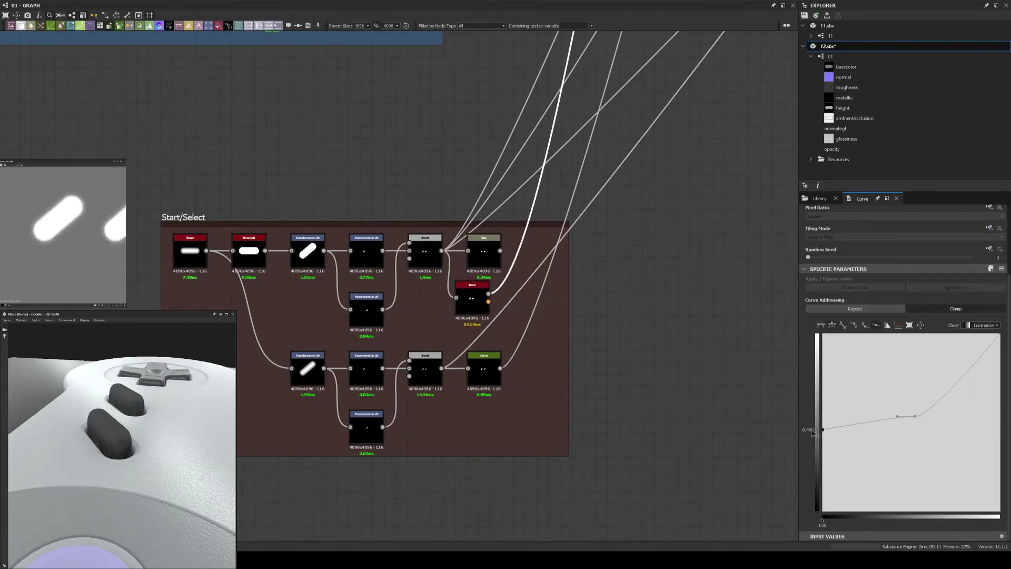
left_click(853, 471)
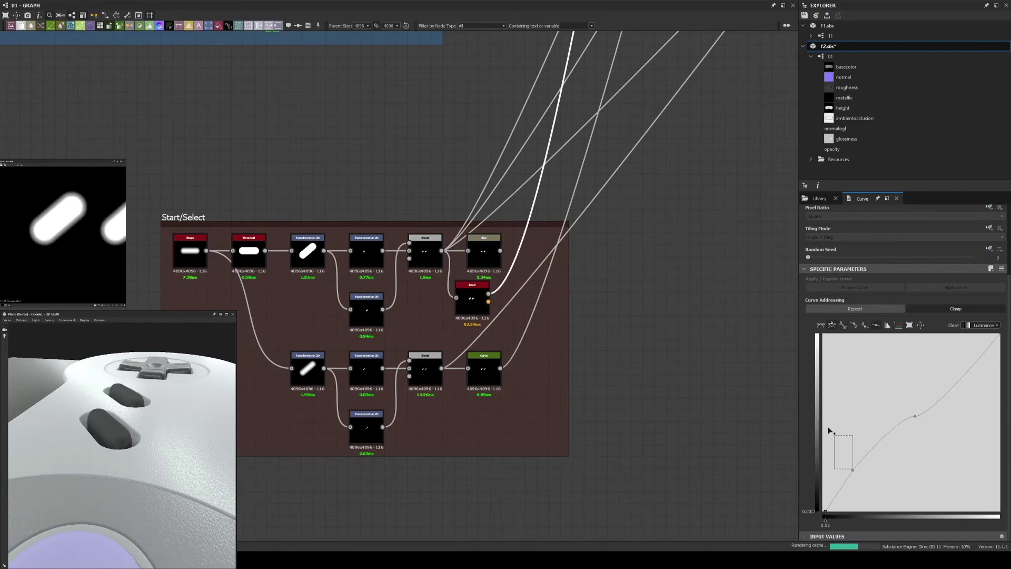
key("ctrl+z")
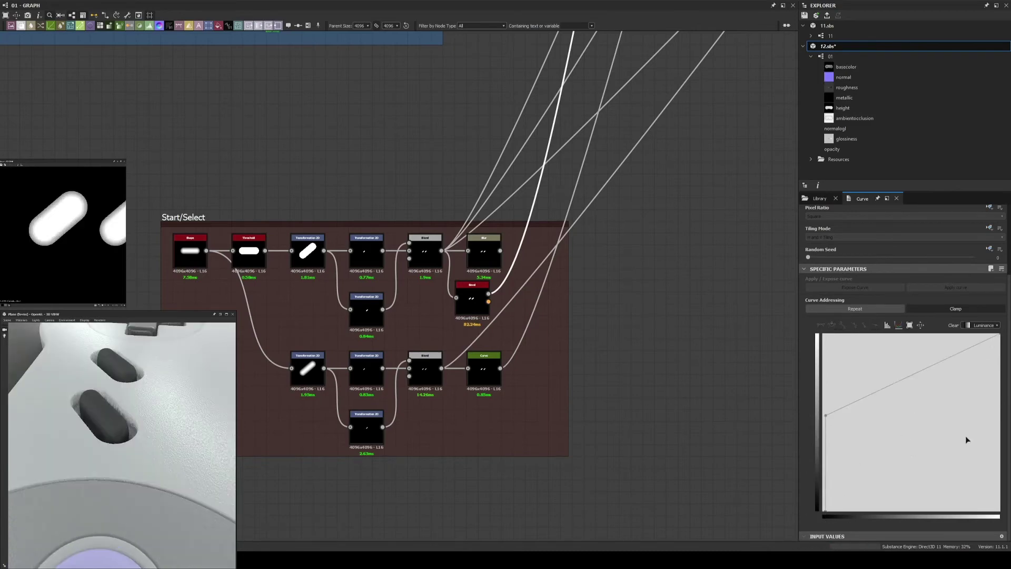
left_click_drag(211, 430, 234, 411)
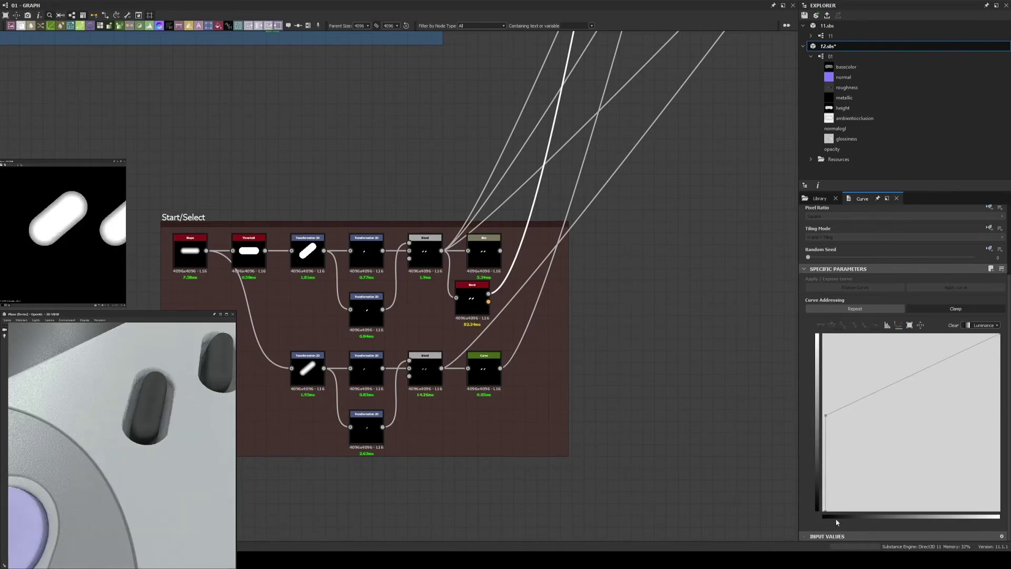
left_click_drag(1000, 335, 989, 343)
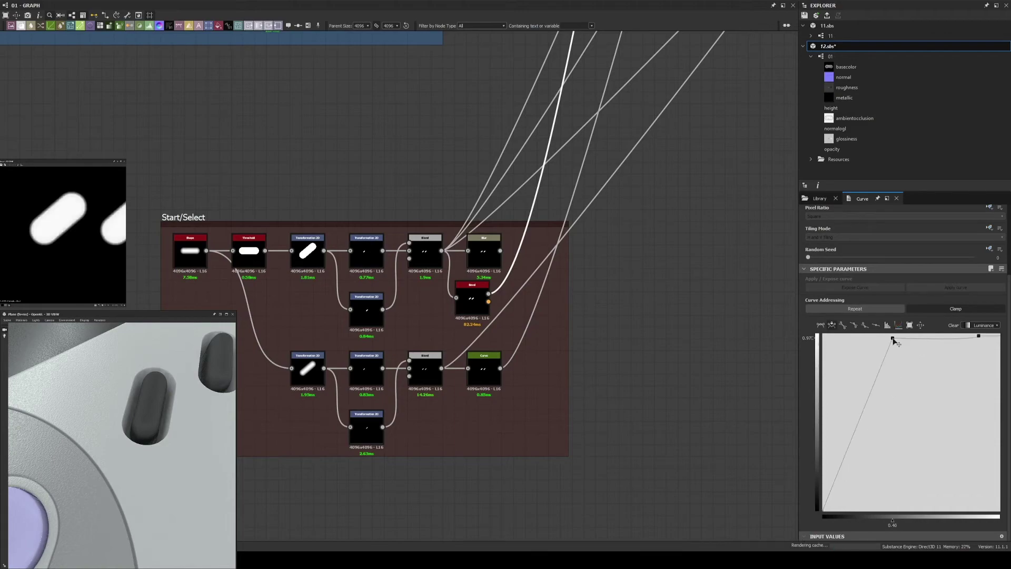
left_click_drag(221, 439, 210, 421)
scroll(473, 306, "up", 3)
scroll(551, 250, "down", 5)
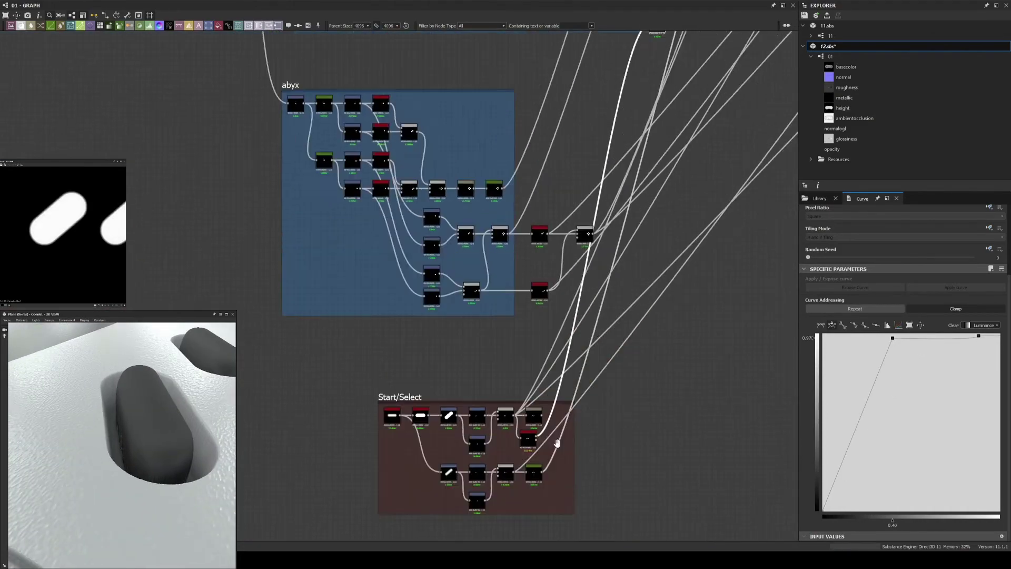
scroll(586, 338, "up", 2)
- Adjust a point on the Curve node beside Bevel and save the material
left_click(586, 337)
scroll(586, 338, "up", 2)
scroll(527, 316, "down", 4)
scroll(527, 315, "up", 1)
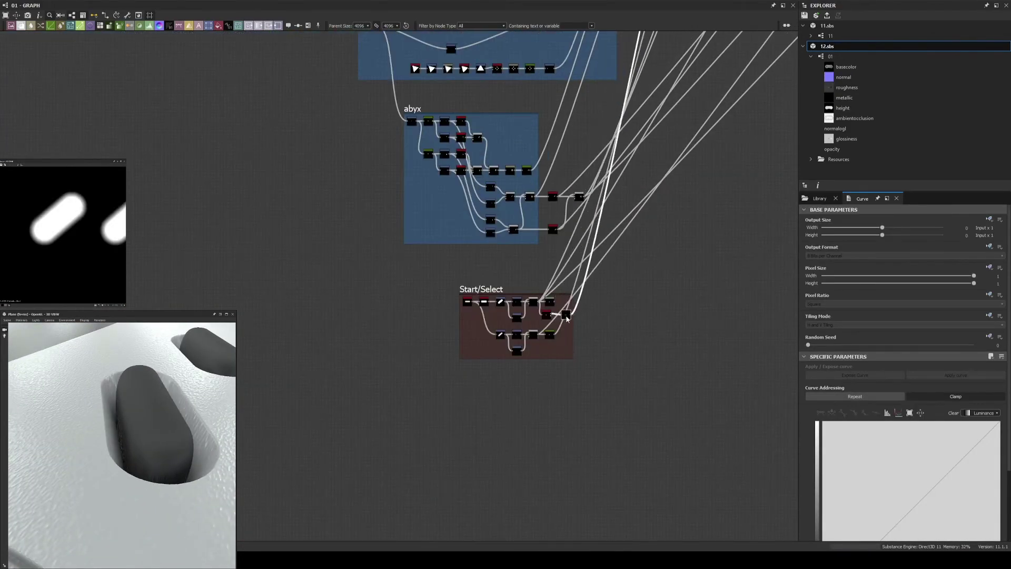
scroll(569, 337, "up", 4)
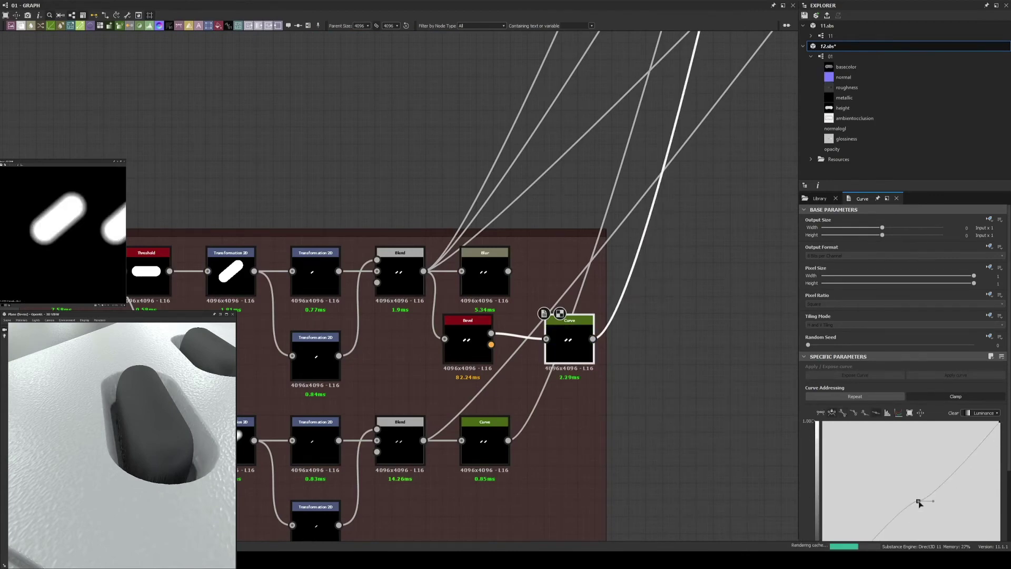
scroll(882, 487, "down", 3)
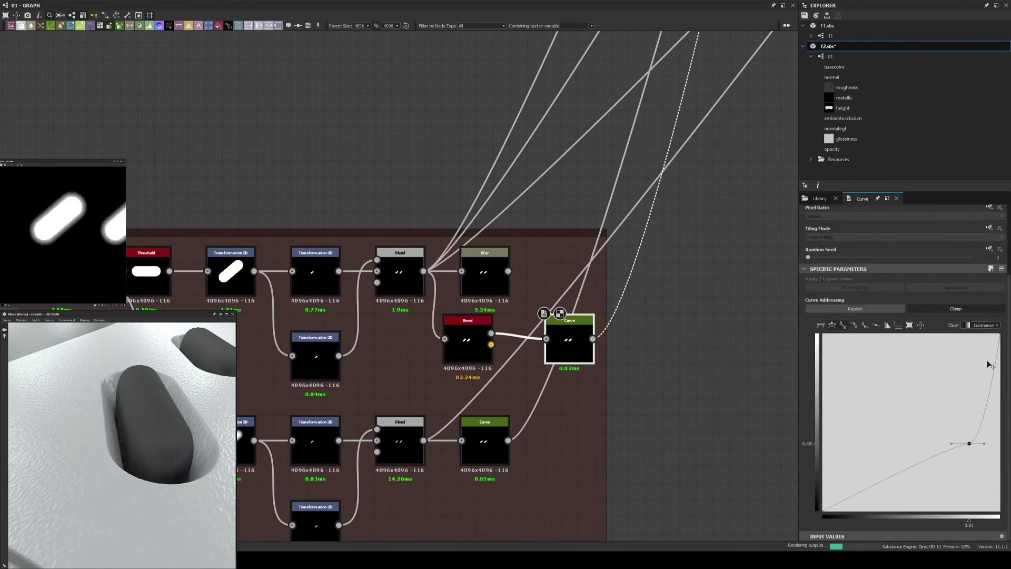
left_click(969, 445)
key("ctrl+s")
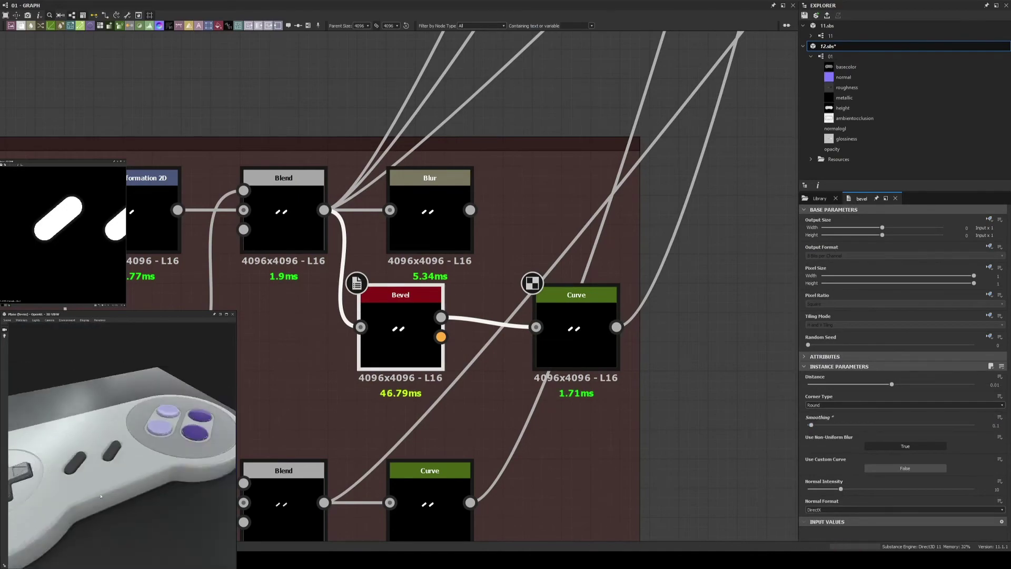
- Inspect the Transformation 2D node's settings and orbit the controller preview
scroll(570, 325, "down", 5)
scroll(569, 325, "down", 5)
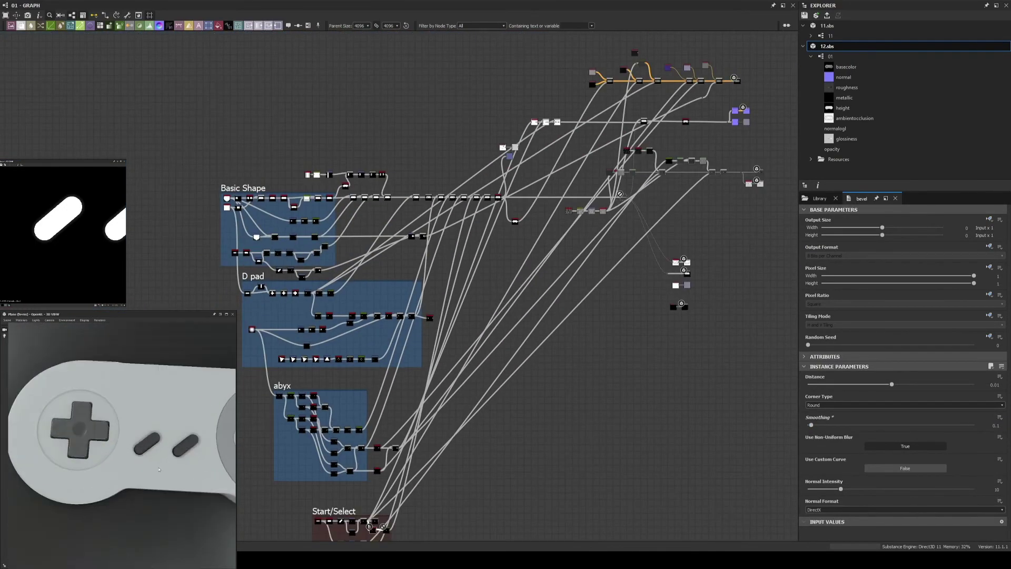
scroll(570, 325, "up", 5)
scroll(526, 342, "up", 5)
left_click(489, 356)
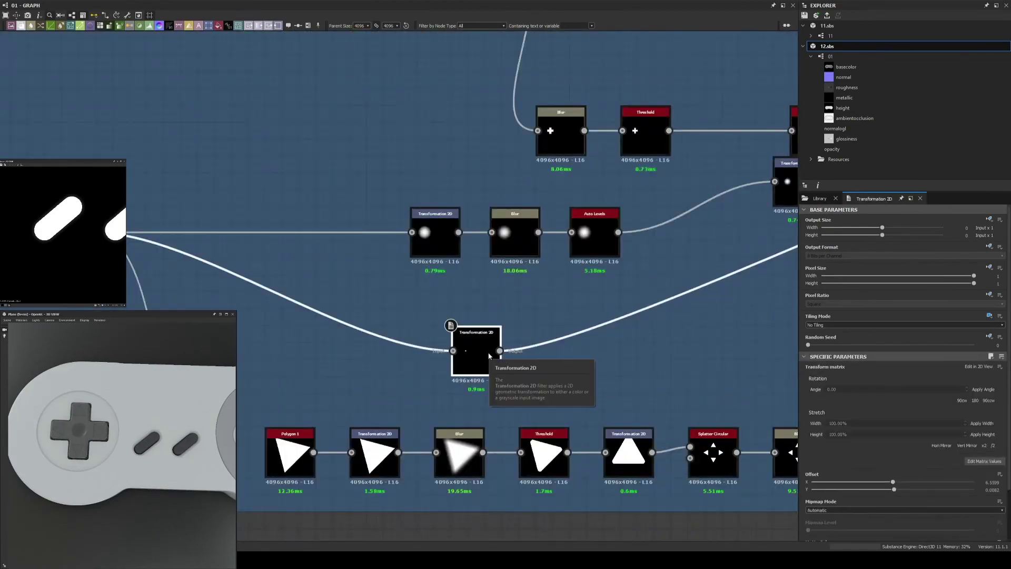
scroll(489, 356, "down", 5)
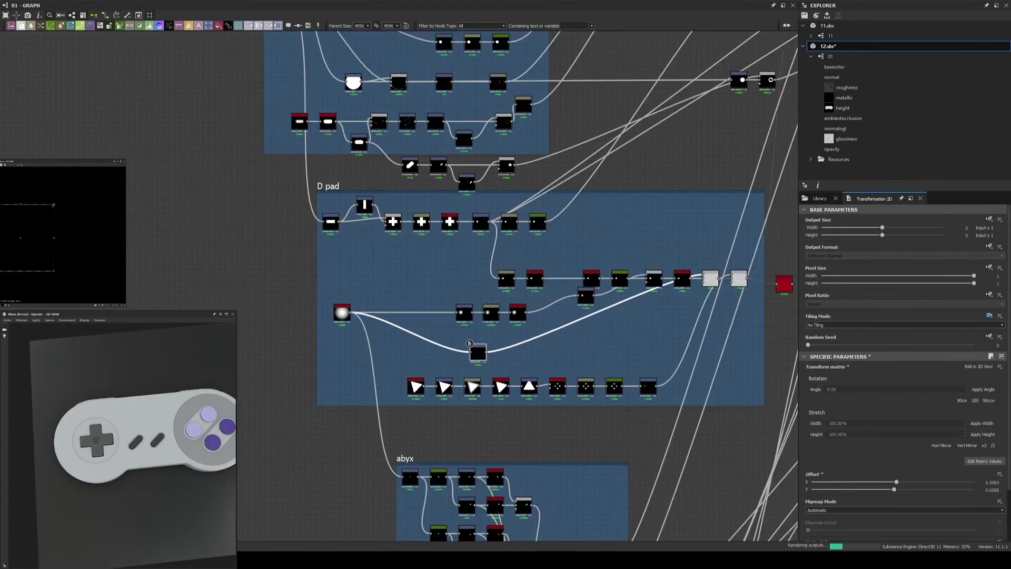
scroll(527, 316, "down", 3)
scroll(526, 289, "up", 5)
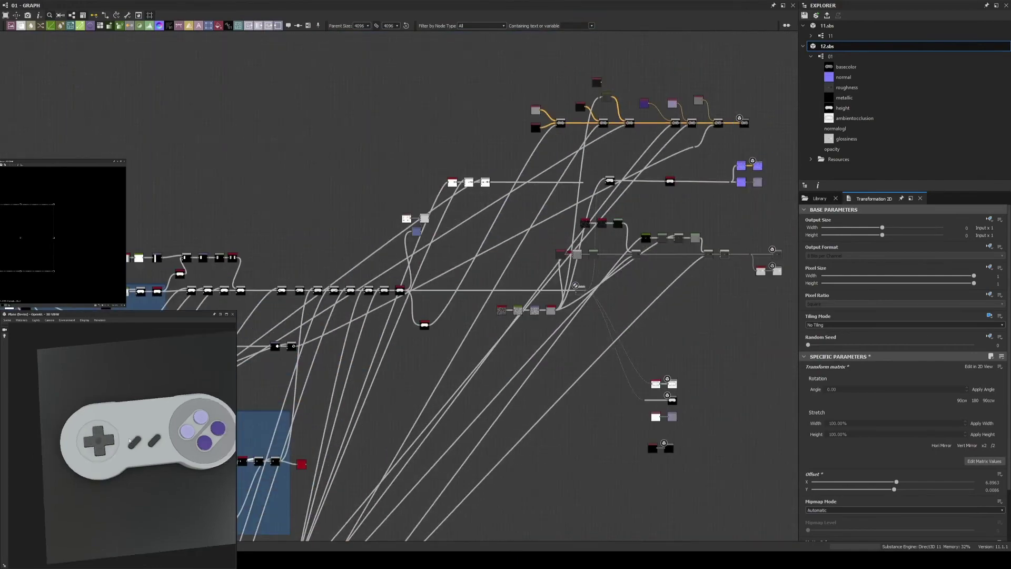
left_click_drag(131, 421, 113, 432)
scroll(113, 432, "up", 3)
scroll(514, 290, "up", 2)
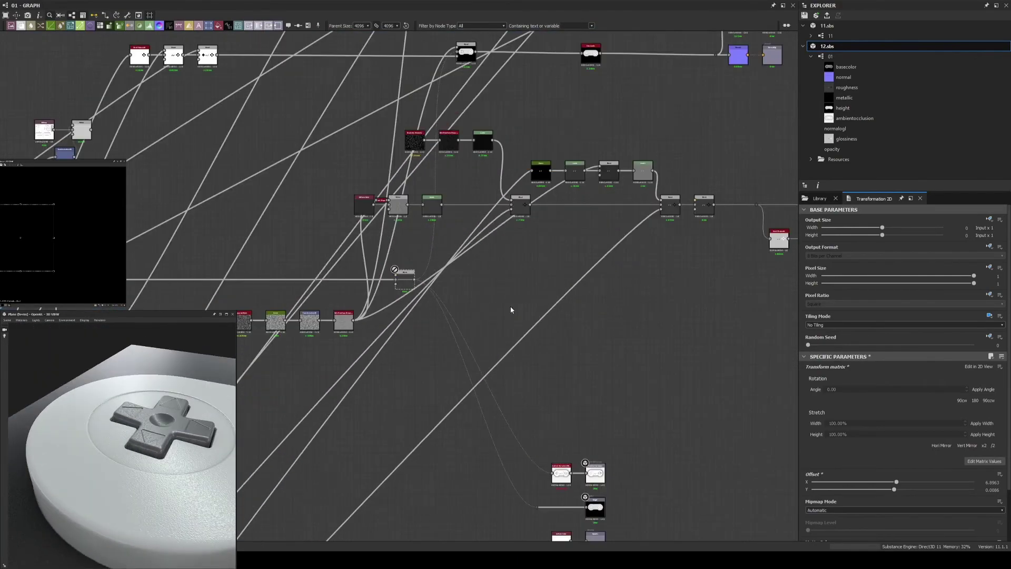
scroll(631, 316, "down", 2)
scroll(413, 260, "up", 5)
- Lower the Subtract blend's opacity to 0.55 to soften the D-pad engraving
left_click(412, 260)
left_click(966, 375)
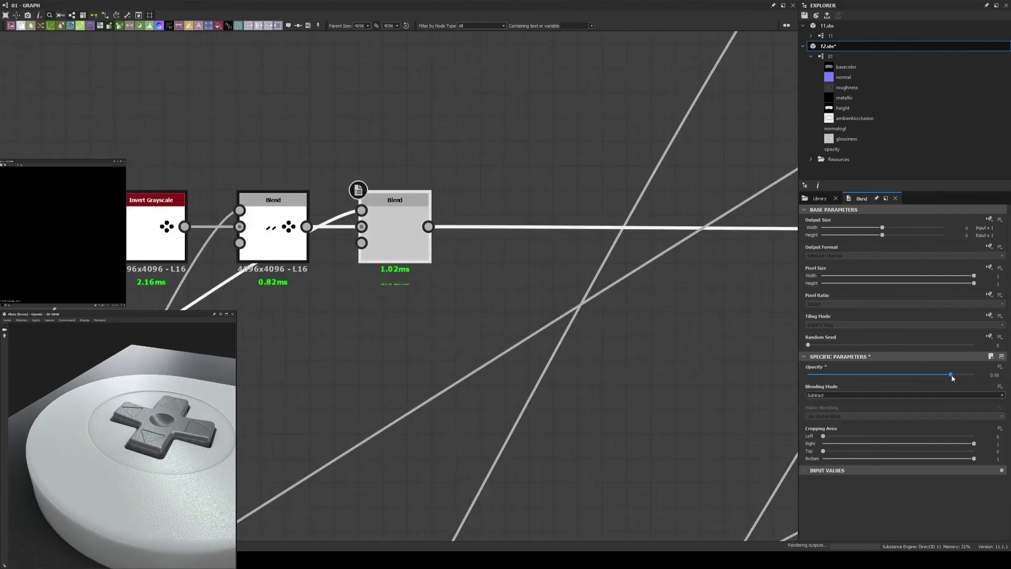
left_click_drag(952, 378, 898, 373)
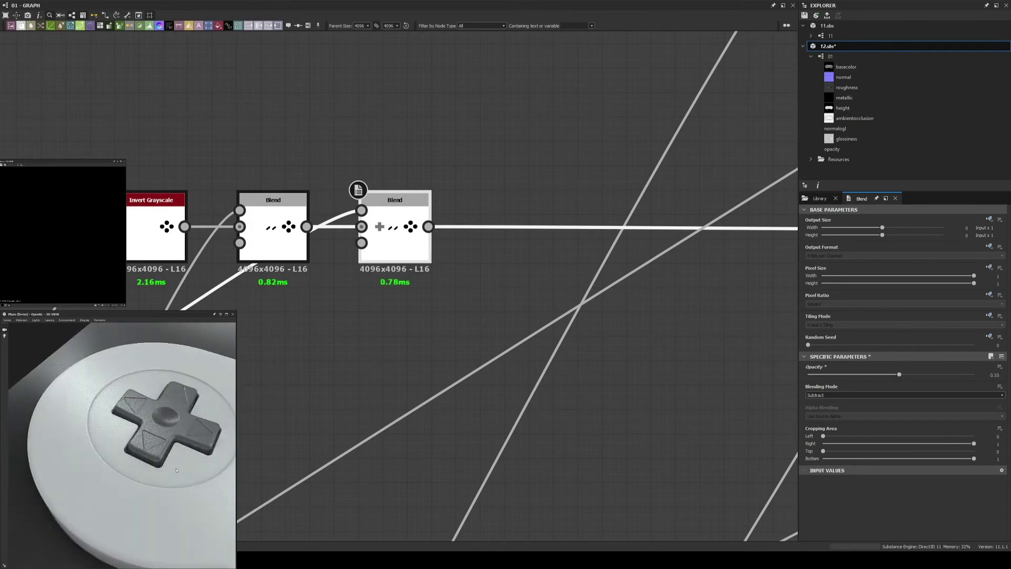
mouse_move(176, 470)
left_mouse_down()
mouse_move(187, 466)
mouse_move(158, 447)
left_mouse_up()
scroll(456, 258, "down", 5)
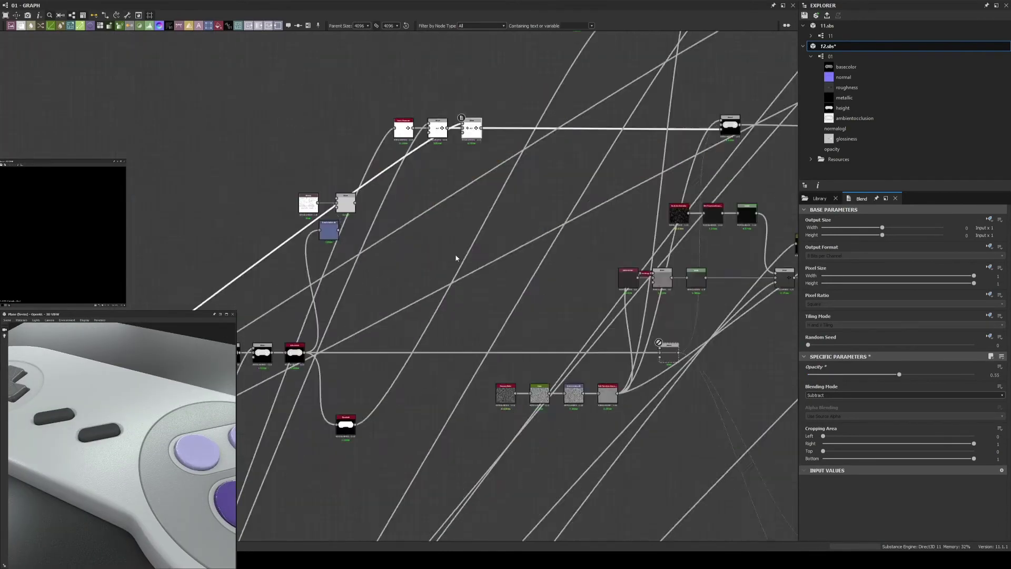
middle_click_drag(456, 258, 400, 387)
scroll(486, 196, "up", 3)
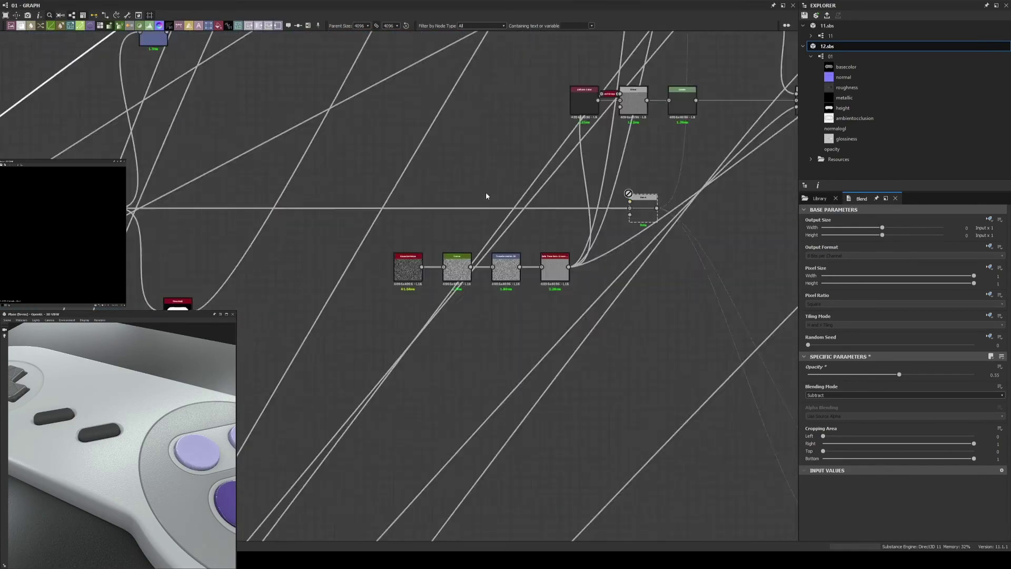
scroll(485, 195, "down", 5)
- Add a Clouds 2 noise and feed it into a new Blend after the grey uniform colour
right_click(460, 216)
key("Escape")
scroll(460, 217, "up", 3)
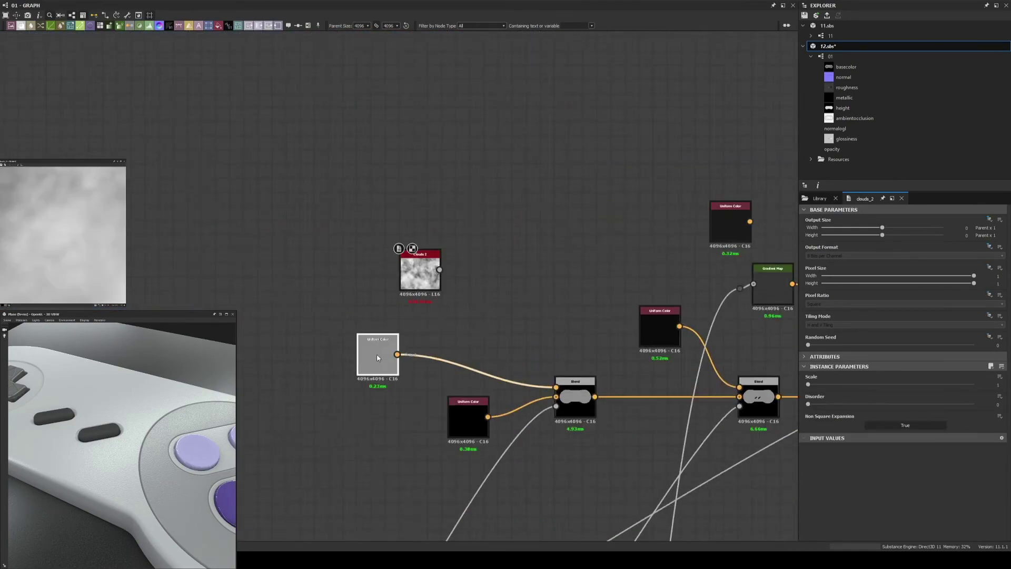
left_click_drag(420, 272, 364, 271)
left_click_drag(382, 269, 444, 344)
left_click_drag(378, 358, 365, 360)
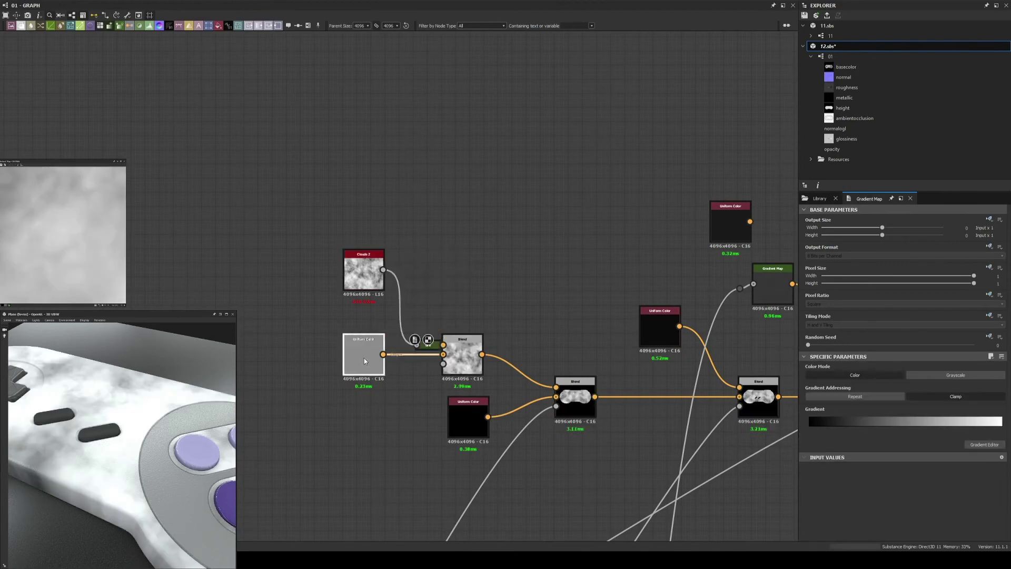
left_click(463, 358)
- Configure the clouds Blend with opacity 0 and finally Multiply blending mode
left_click(903, 395)
left_click(843, 422)
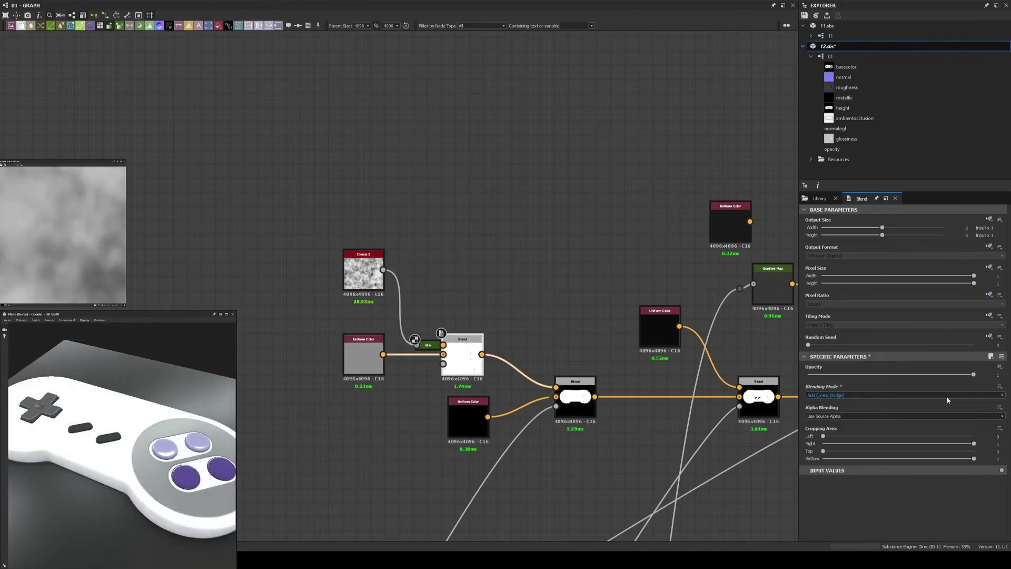
left_click(997, 374)
type("0")
key("Return")
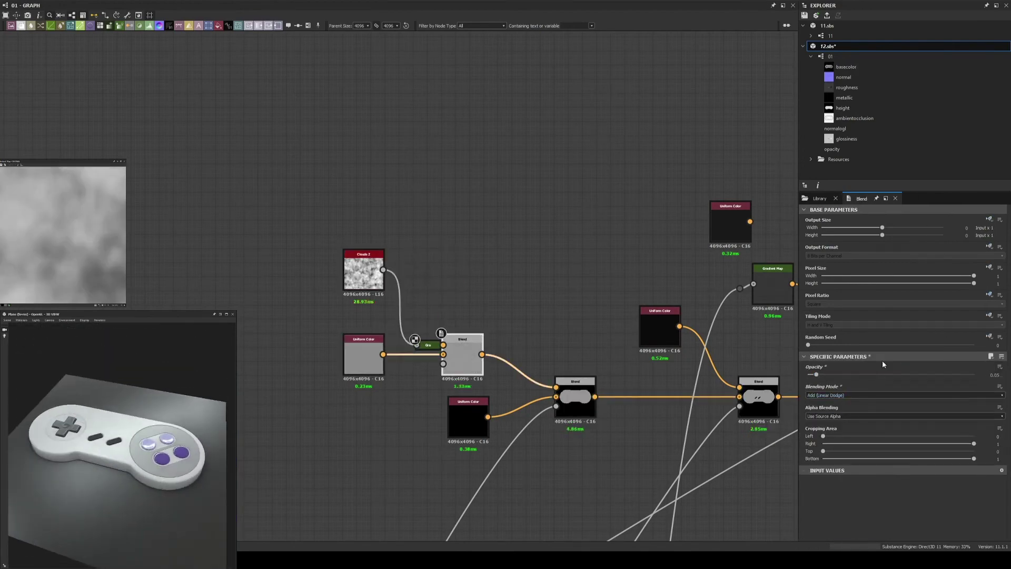
left_click(883, 395)
left_click(843, 421)
left_click_drag(94, 453, 141, 457)
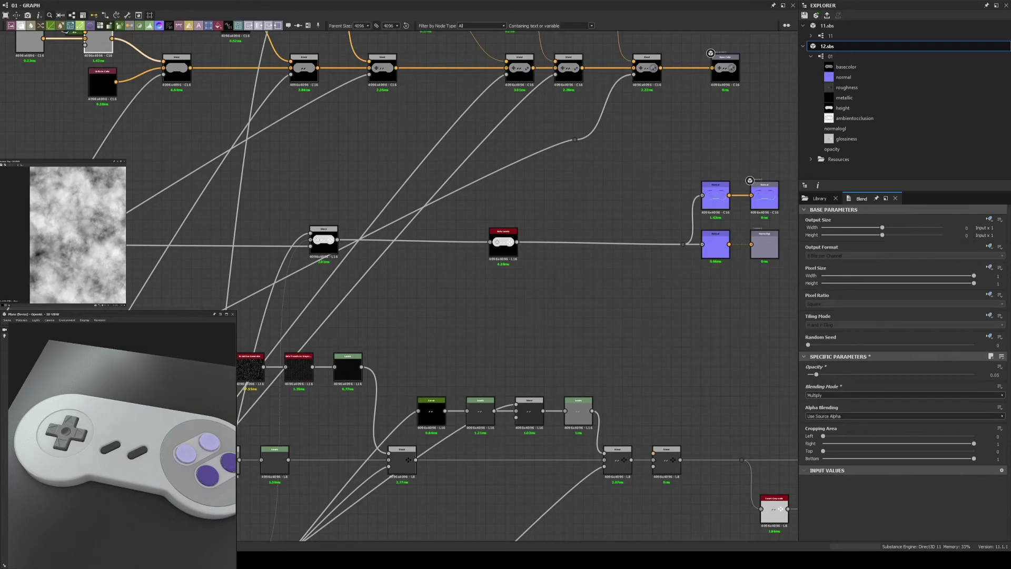
scroll(346, 291, "up", 3)
- Add Curvature Smooth, Curvature and Normal nodes driven from the normal output
key("space")
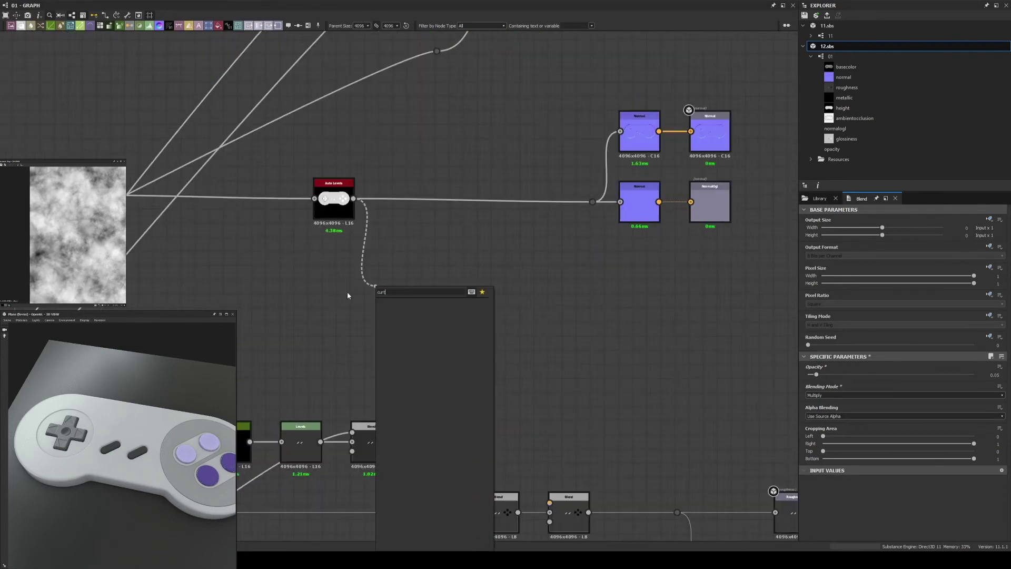
type("curvature")
key("Return")
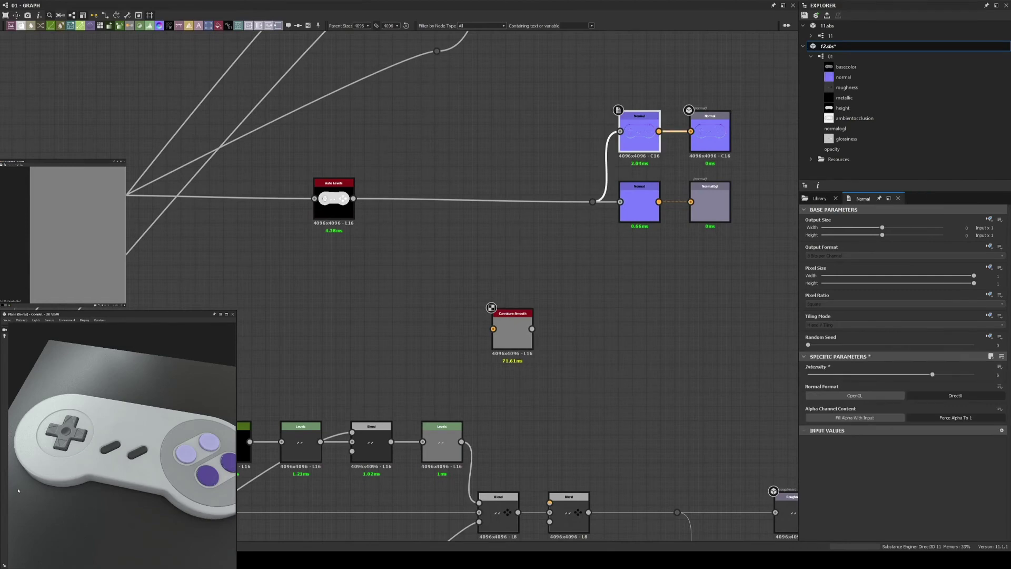
left_click_drag(18, 490, 168, 486)
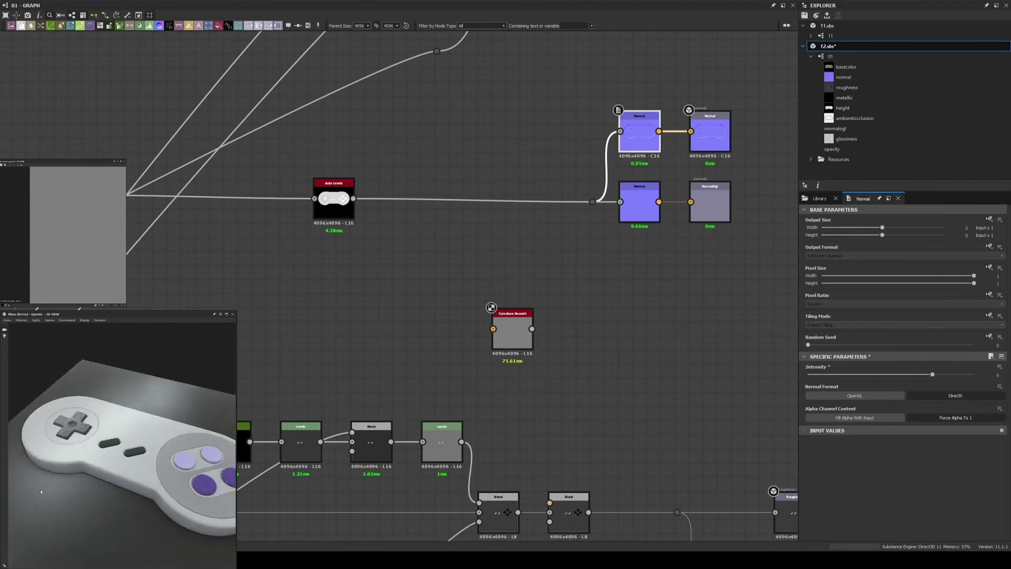
left_click_drag(3, 494, 158, 489)
middle_click_drag(368, 316, 386, 272)
left_click_drag(676, 86, 642, 287)
type("curvature")
key("Return")
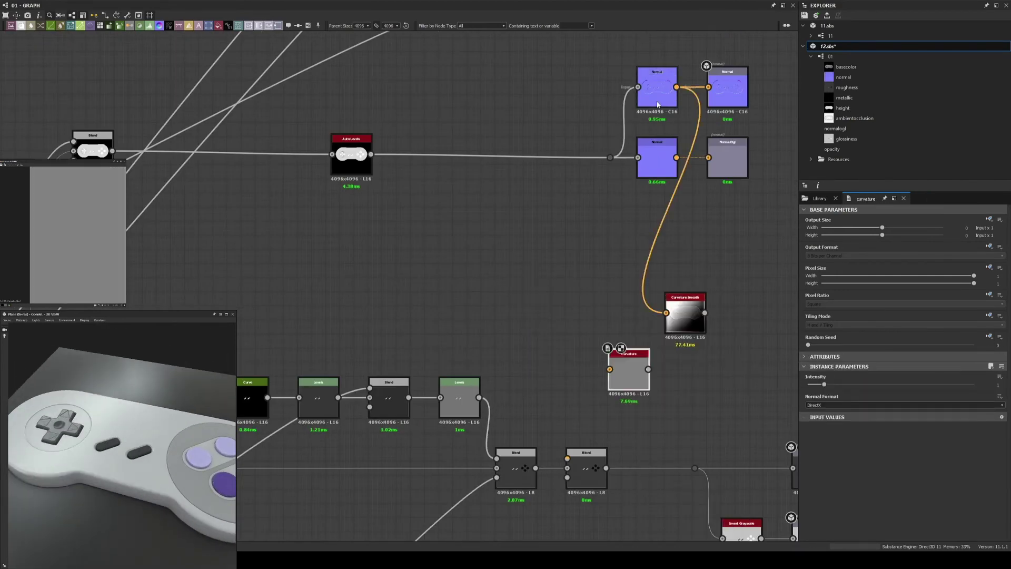
scroll(526, 290, "down", 3)
key("space")
type("nor")
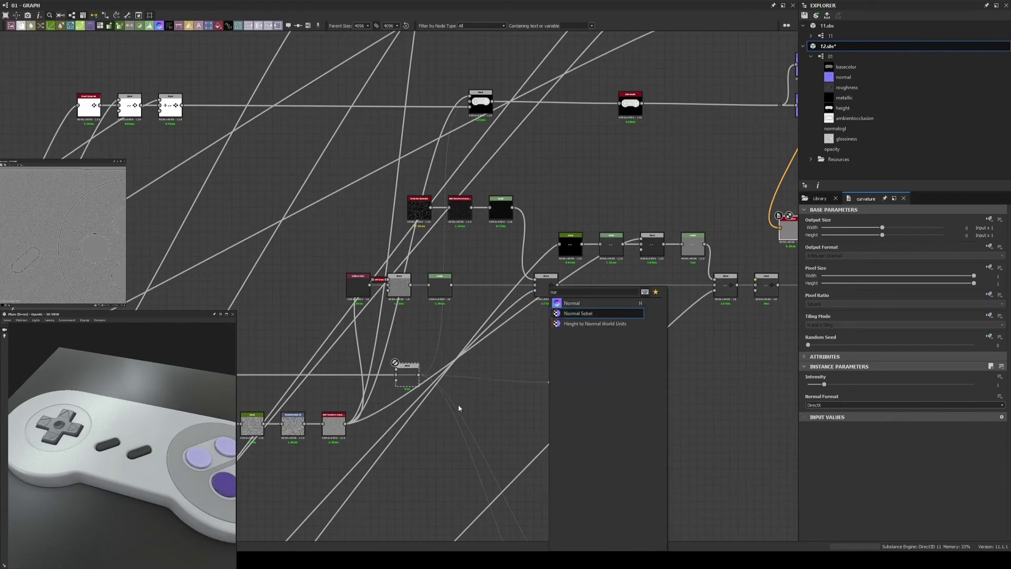
key("Return")
middle_click_drag(459, 408, 245, 441)
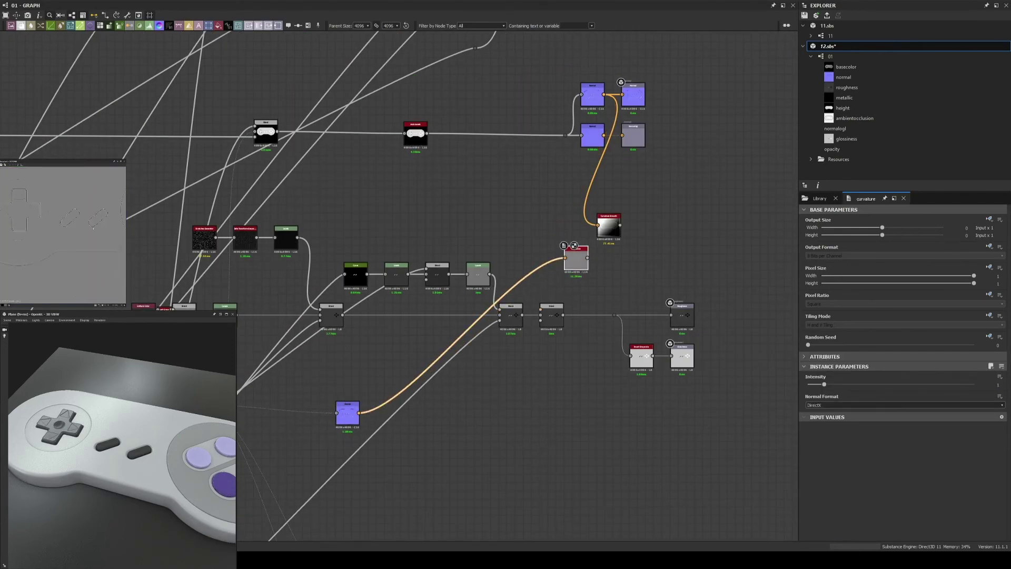
- Add an mg_dirt node and an Overlay Blend before the base colour output
key("space")
type("dirt")
key("Return")
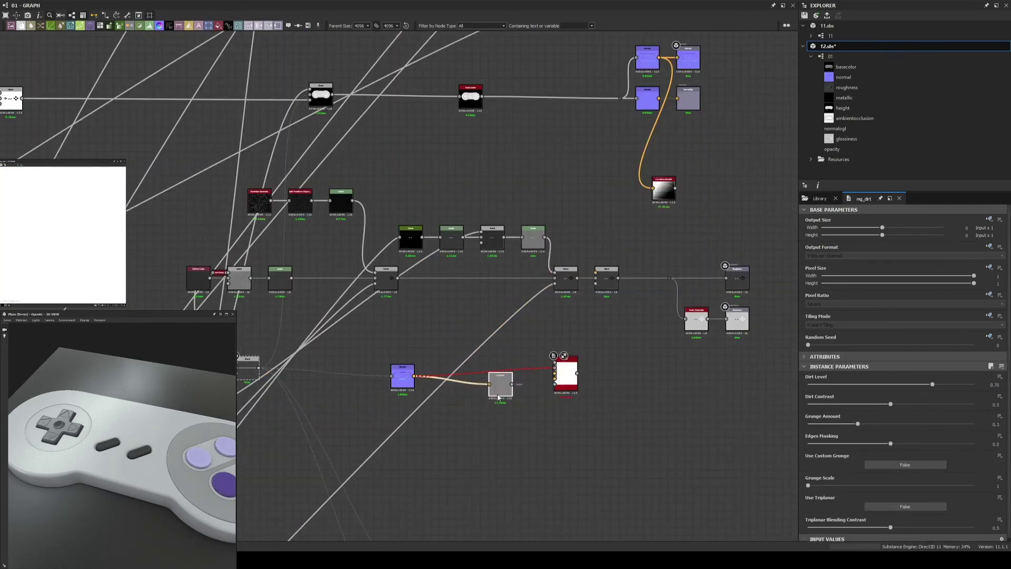
left_click(498, 397)
scroll(498, 397, "down", 3)
scroll(617, 264, "up", 2)
scroll(501, 221, "up", 3)
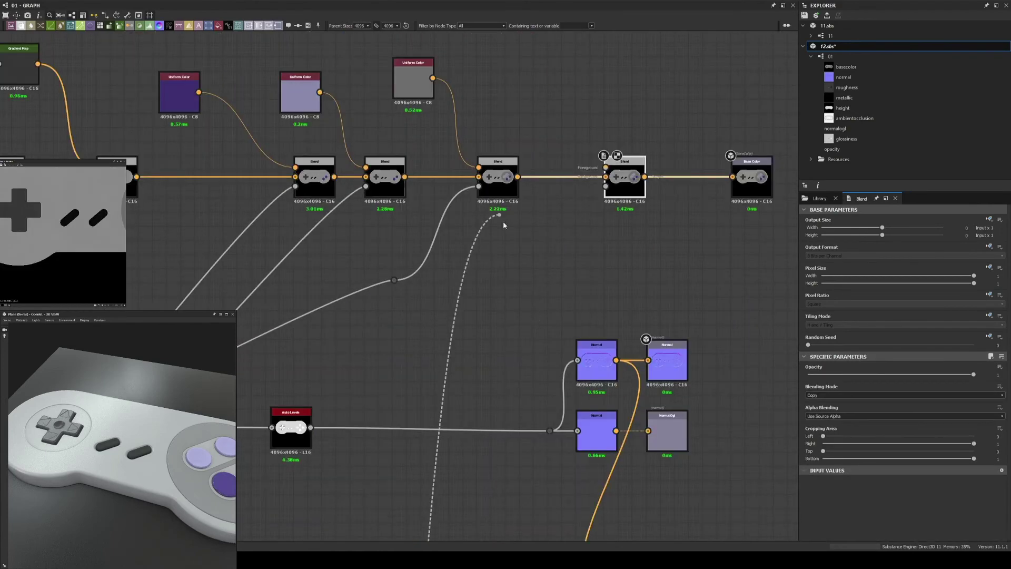
left_click(825, 436)
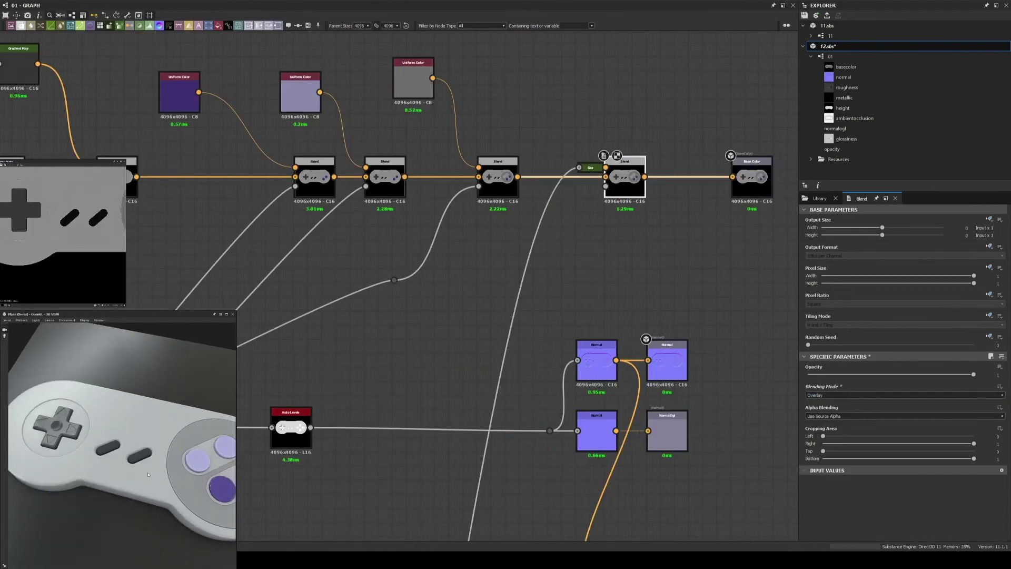
scroll(480, 337, "down", 5)
scroll(481, 337, "up", 3)
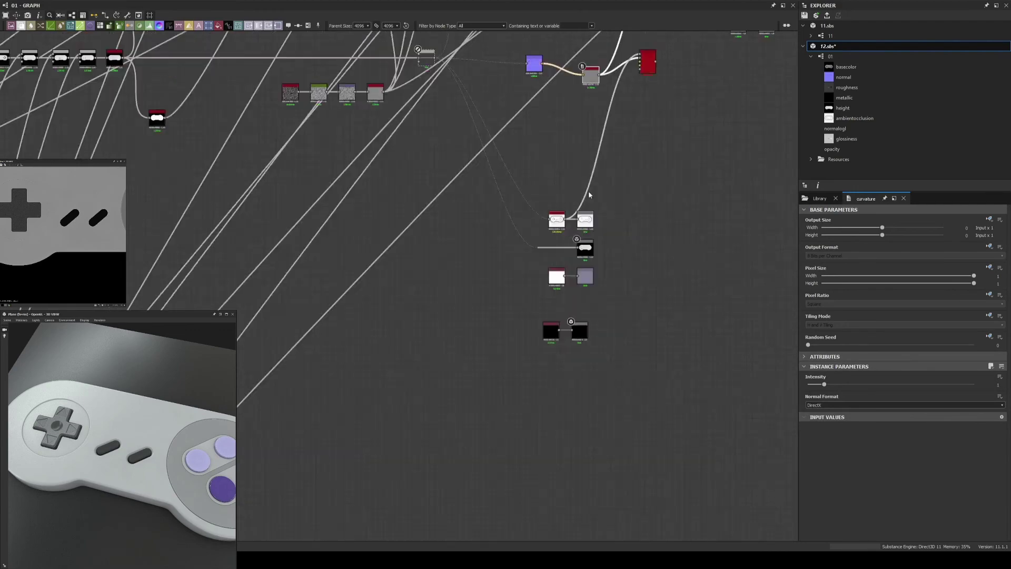
scroll(519, 411, "up", 2)
- Feed the dirt result into the levels-chain Blend at 0.41 opacity
left_click(519, 411)
scroll(518, 411, "down", 4)
scroll(518, 411, "up", 5)
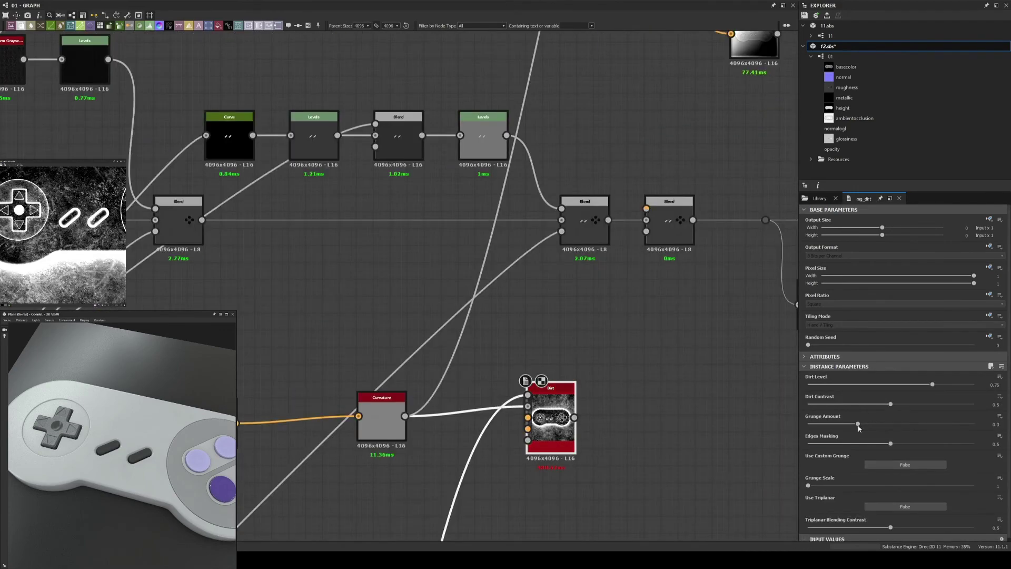
middle_click_drag(400, 295, 411, 315)
left_click(408, 160)
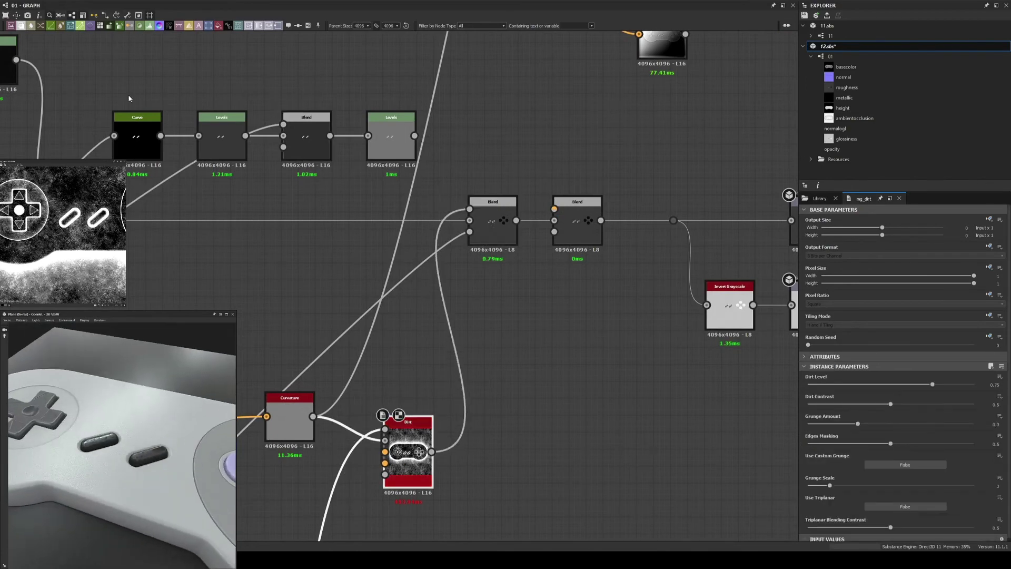
left_click_drag(432, 451, 326, 124)
left_click_drag(973, 374, 876, 374)
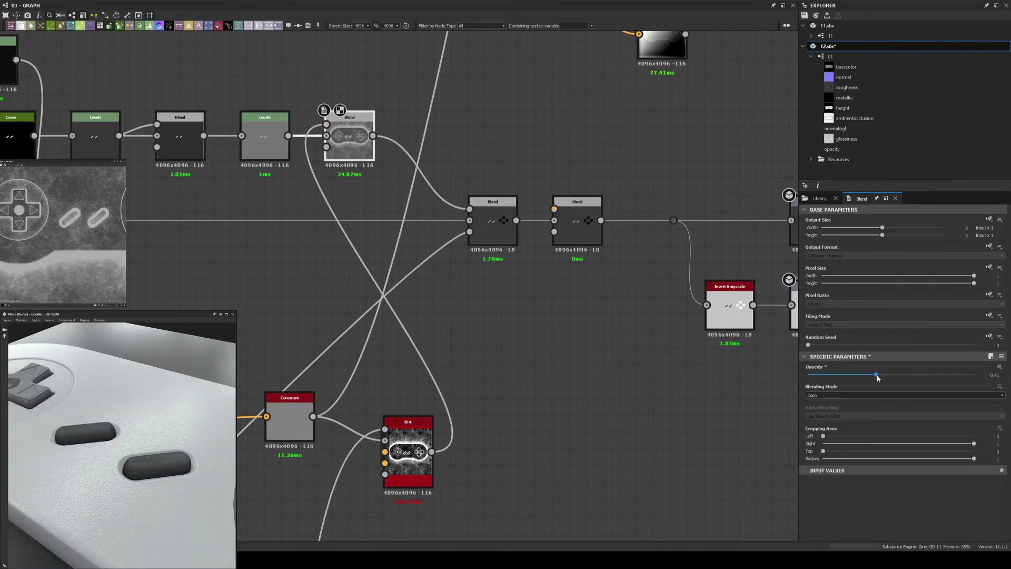
- Inspect the Levels and Curvature node settings and locate the grime Levels chain
left_click(265, 138)
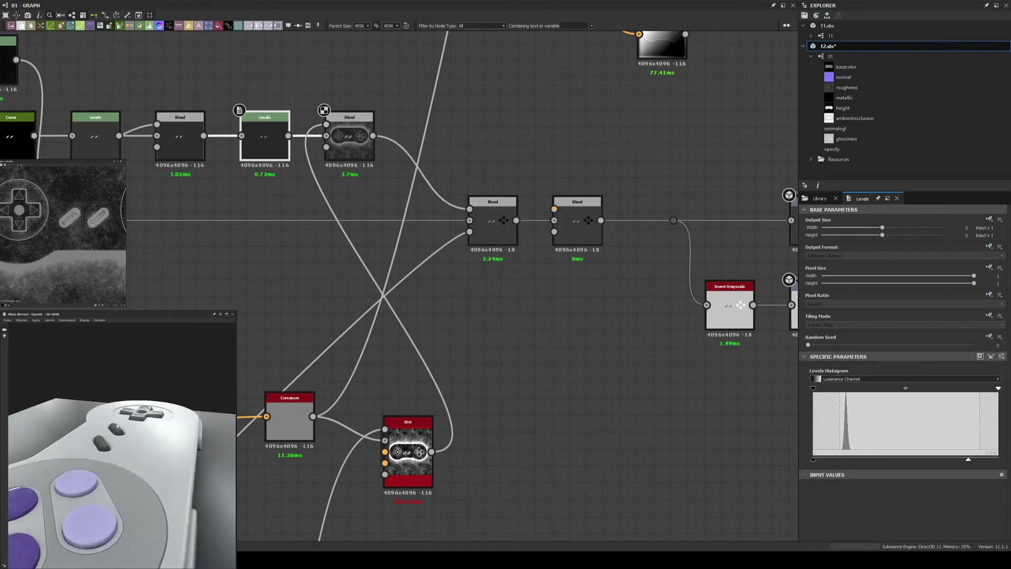
scroll(265, 143, "up", 3)
middle_click_drag(334, 197, 264, 244)
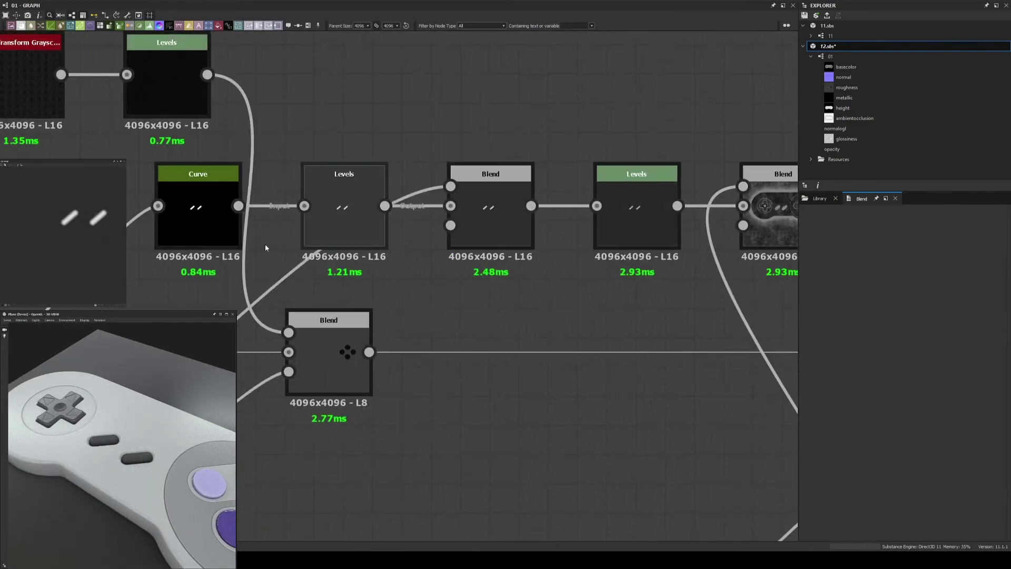
scroll(504, 286, "down", 3)
left_click(647, 392)
middle_click_drag(647, 395, 541, 299)
left_click_drag(398, 297, 243, 269)
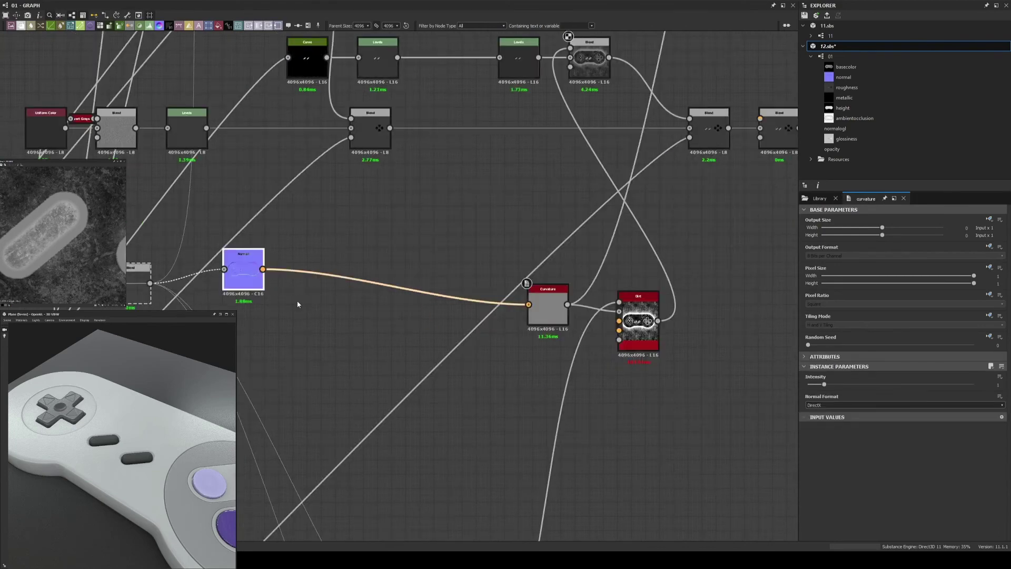
middle_click_drag(632, 338, 365, 434)
scroll(469, 158, "up", 2)
- Raise the grime Levels output minimum and set the roughness Blend to Add (Linear Dodge)
left_click(596, 179)
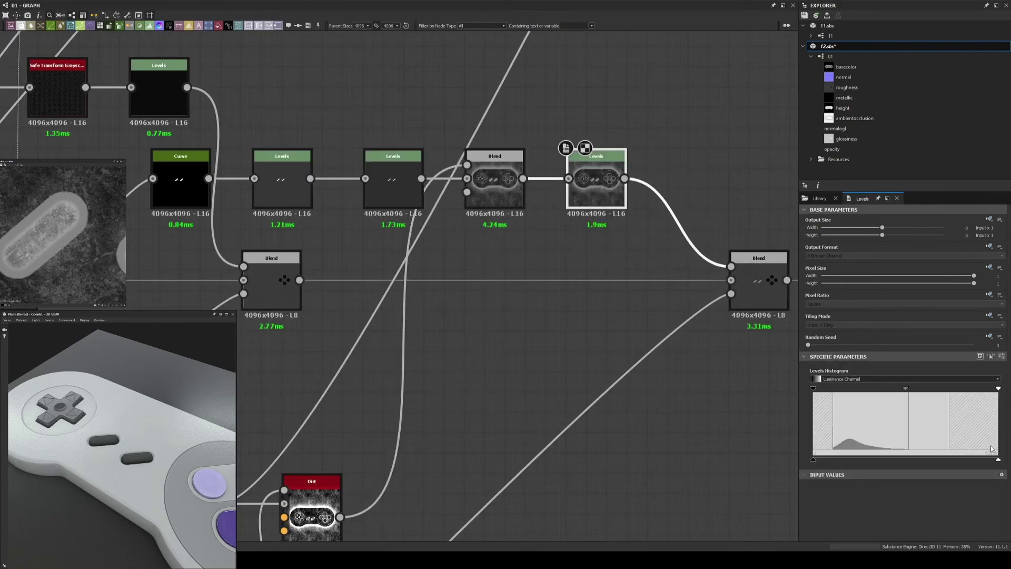
left_click_drag(813, 458, 825, 460)
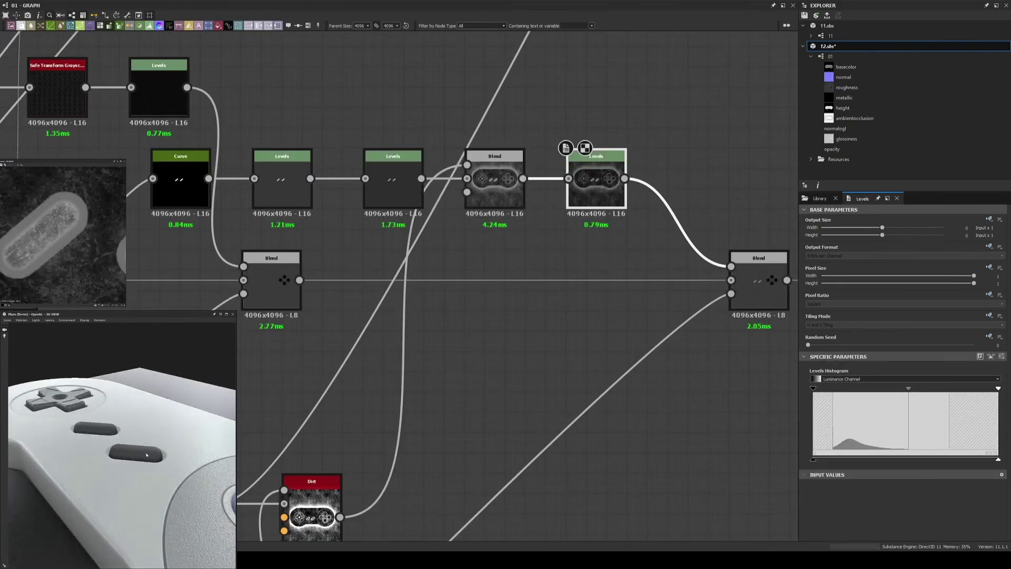
left_click_drag(158, 422, 112, 432)
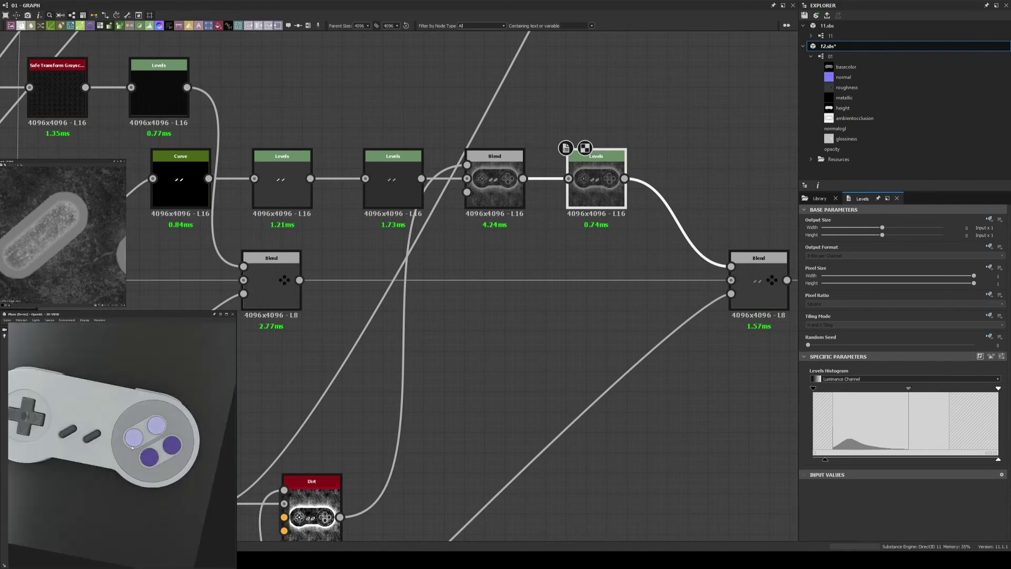
scroll(180, 250, "down", 3)
left_click(572, 265)
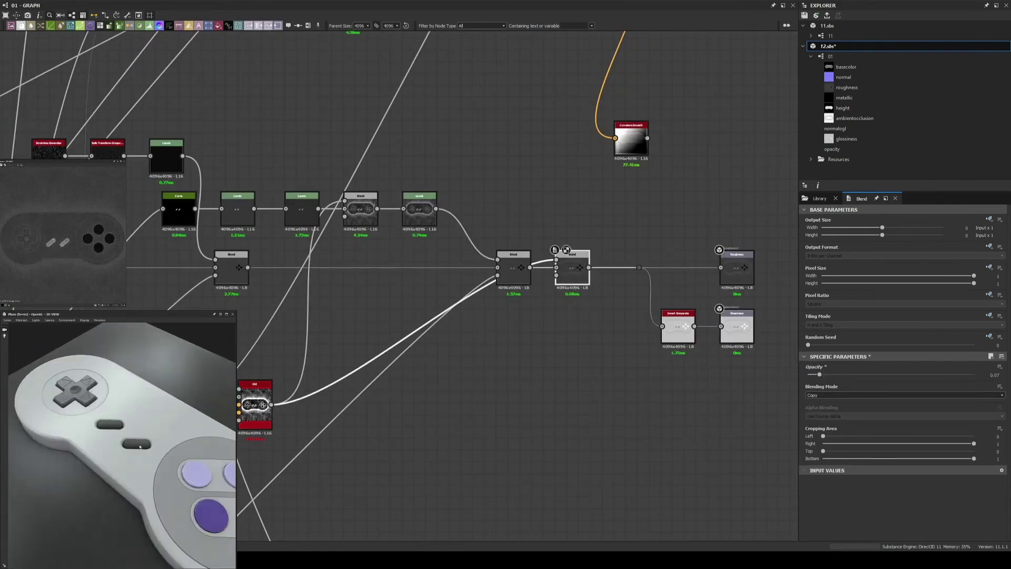
mouse_move(819, 374)
left_mouse_down()
mouse_move(974, 374)
mouse_move(841, 373)
left_mouse_up()
left_click(903, 395)
left_click(903, 403)
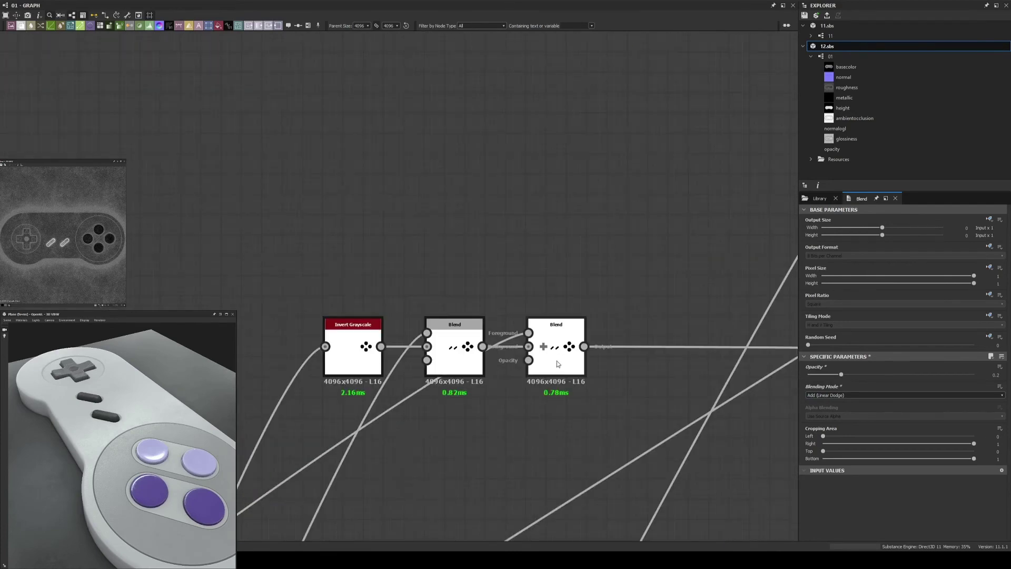
- Move the button-shape Levels mask beside the roughness Blend and connect it in
double_click(557, 361)
scroll(372, 311, "down", 5)
scroll(211, 158, "up", 4)
double_click(124, 127)
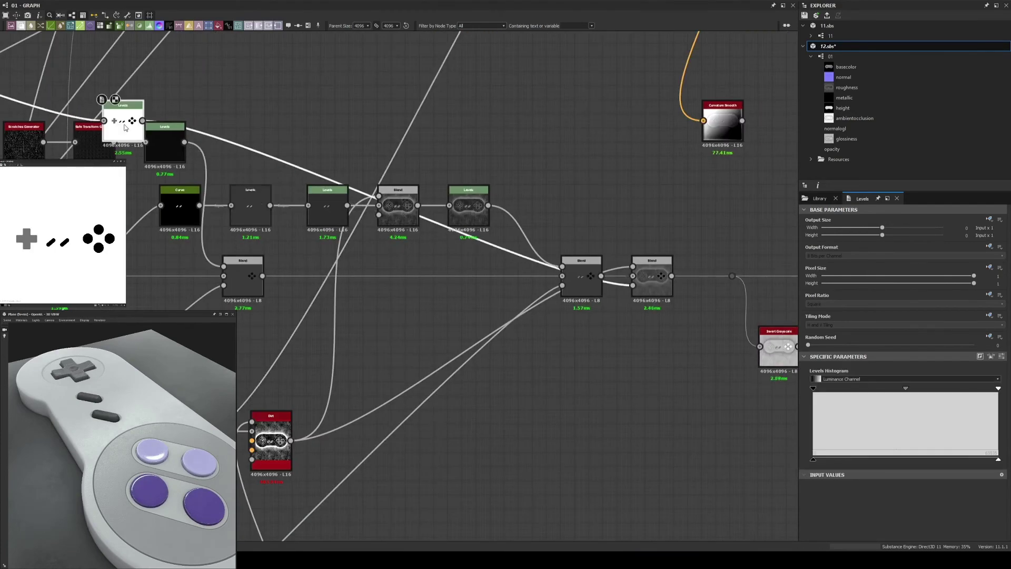
left_click_drag(124, 127, 583, 368)
left_click_drag(813, 459, 832, 465)
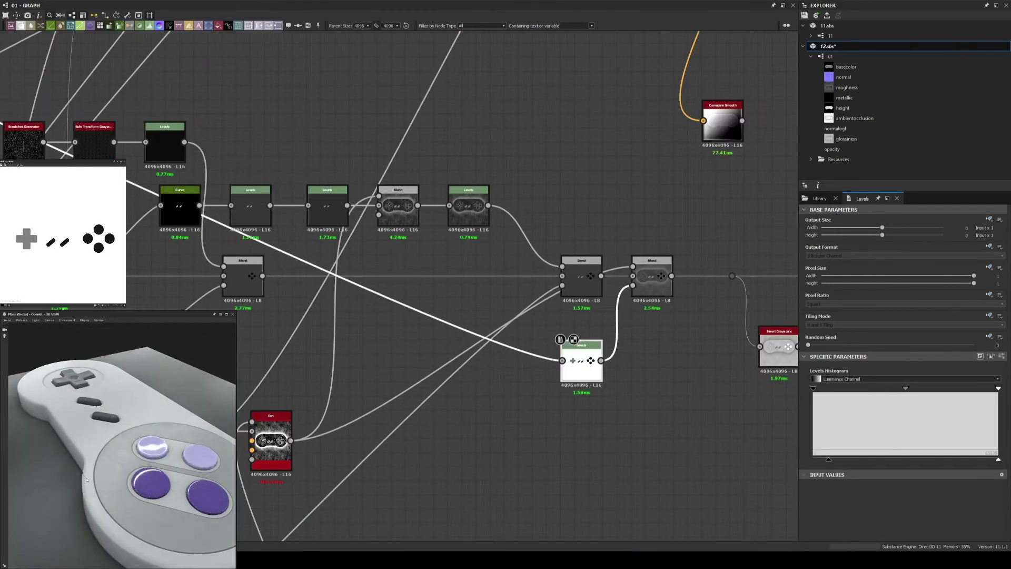
scroll(485, 365, "down", 2)
- Add a Histogram Range node and wire a Histogram Select from the Dirt output
key("space")
type("his")
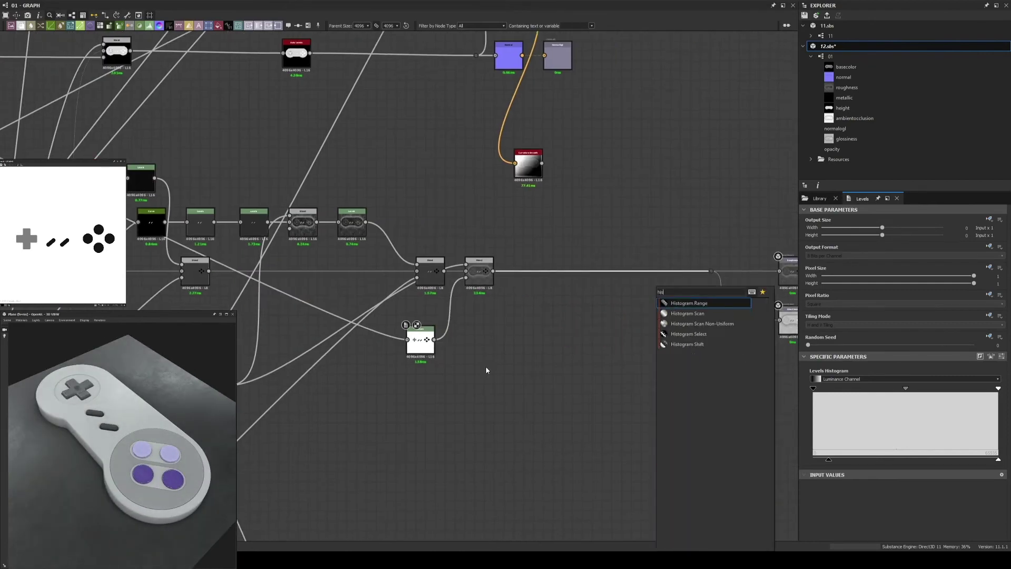
key("Return")
scroll(715, 328, "down", 2)
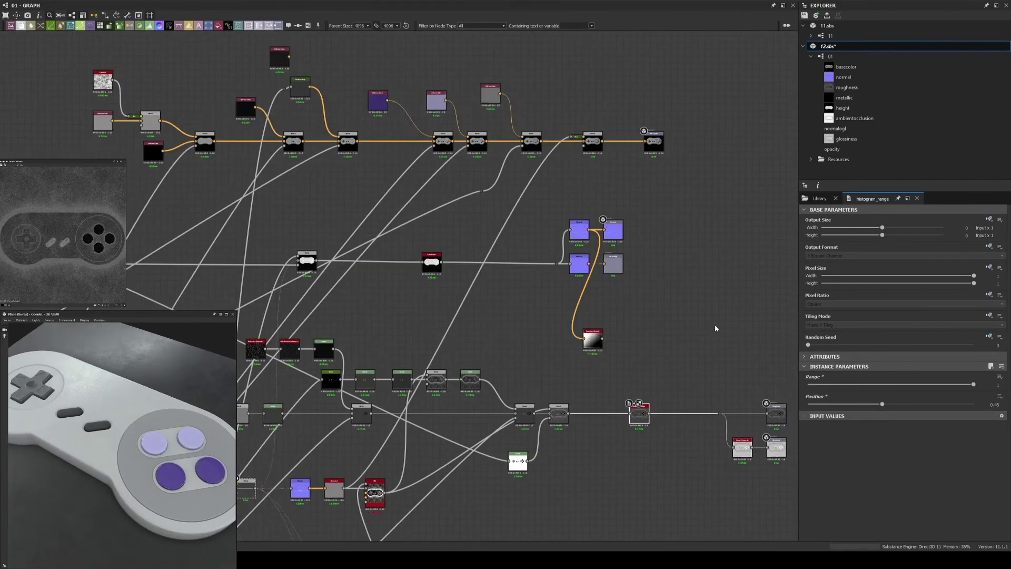
middle_click_drag(715, 328, 565, 284)
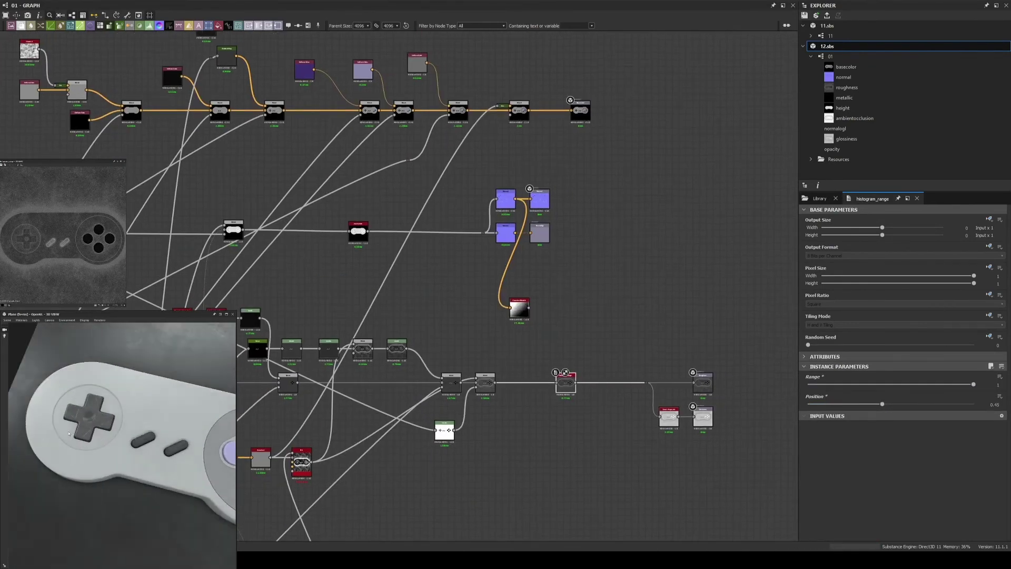
left_click_drag(462, 349, 516, 438)
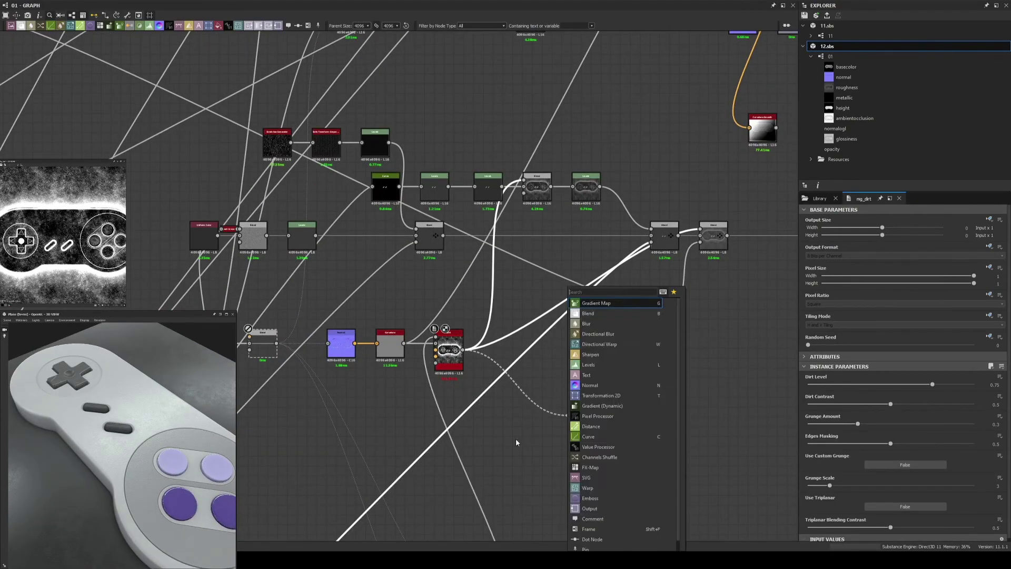
- Add Dirt 2 with its transformed copy, multiplied through a Blend masked by the Histogram Select
key("Return")
type("dirt")
key("Return")
middle_click_drag(615, 481, 577, 407)
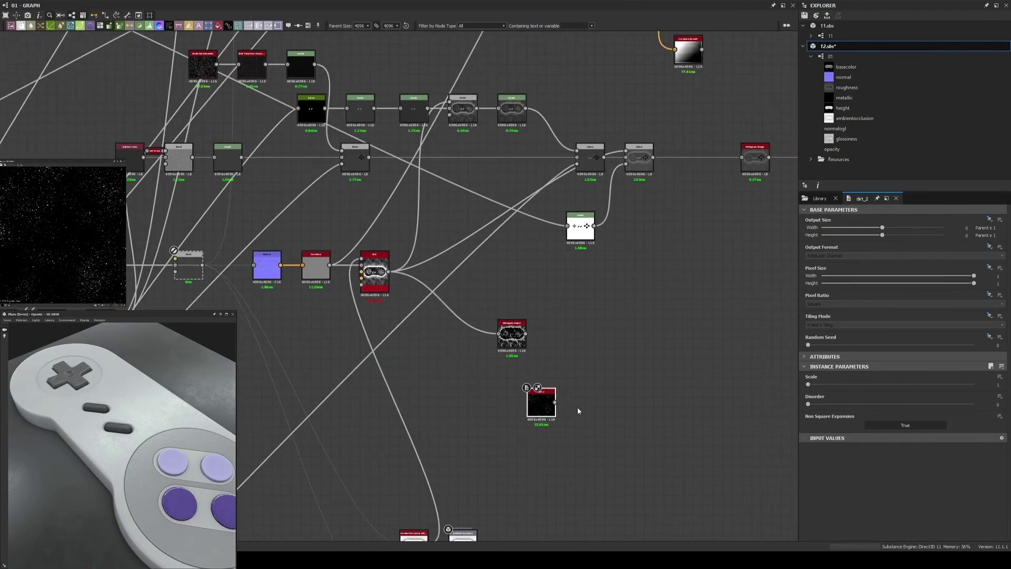
double_click(586, 354)
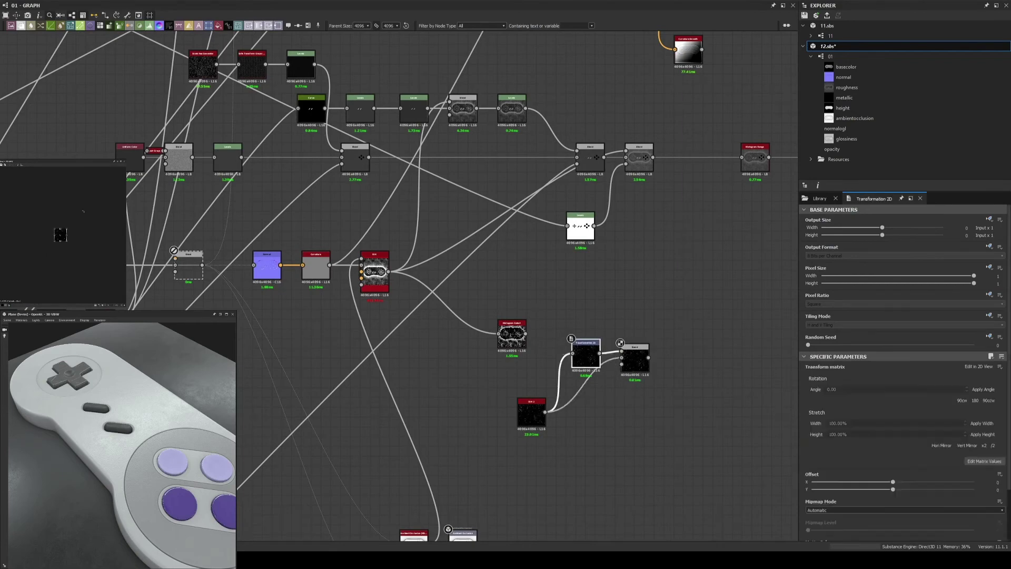
scroll(582, 351, "up", 2)
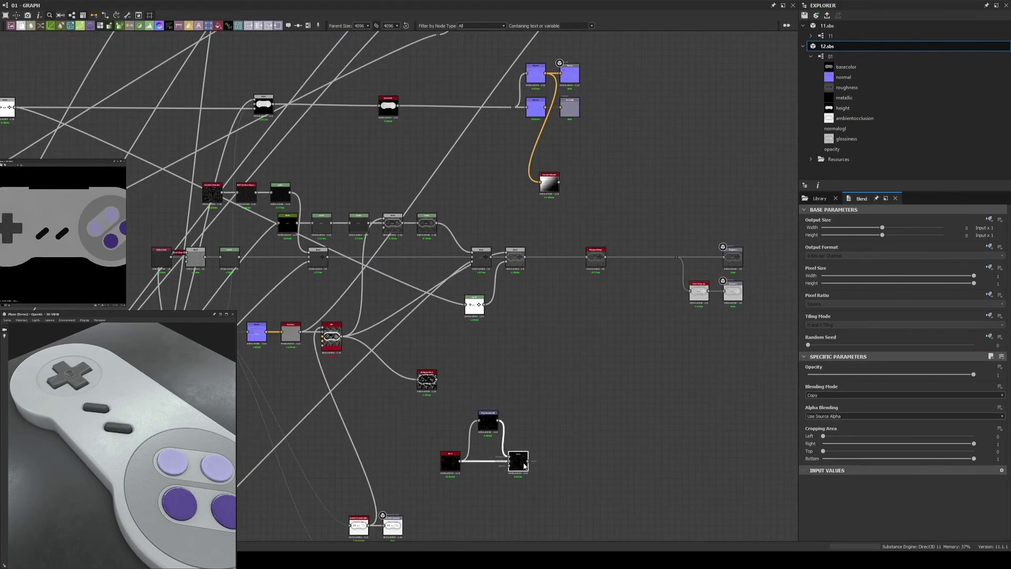
left_click_drag(526, 456, 555, 274)
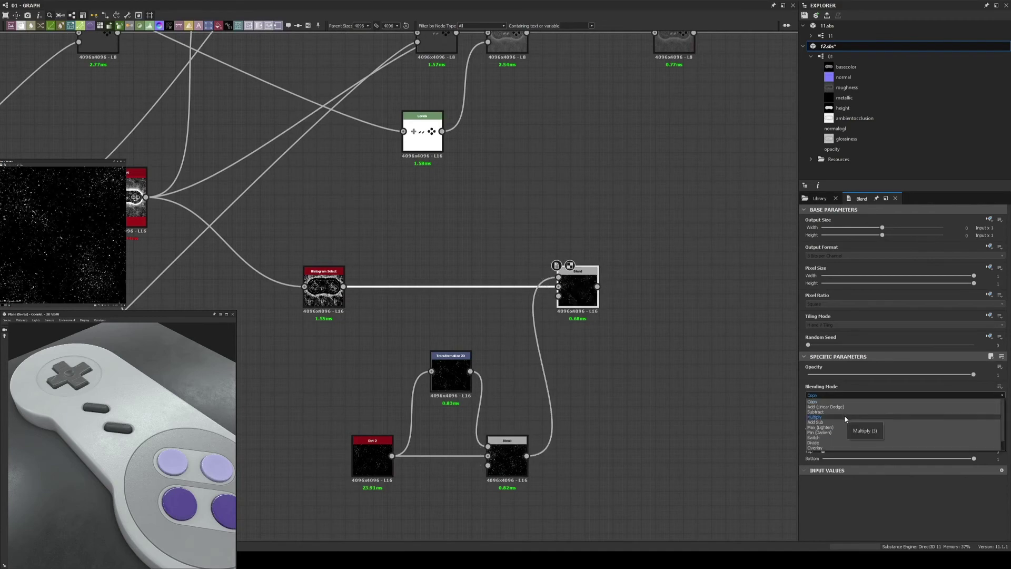
left_click(845, 417)
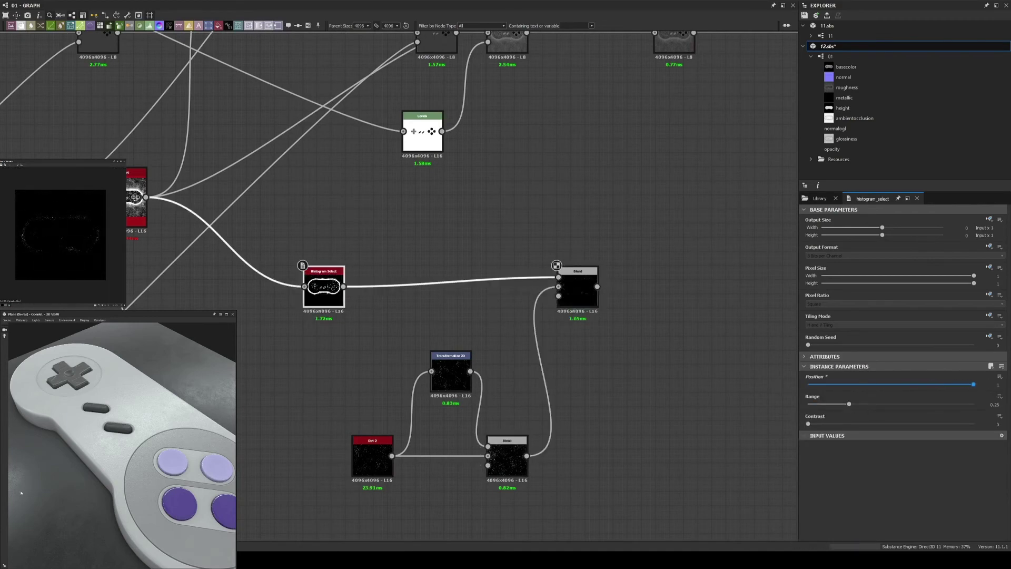
double_click(578, 288)
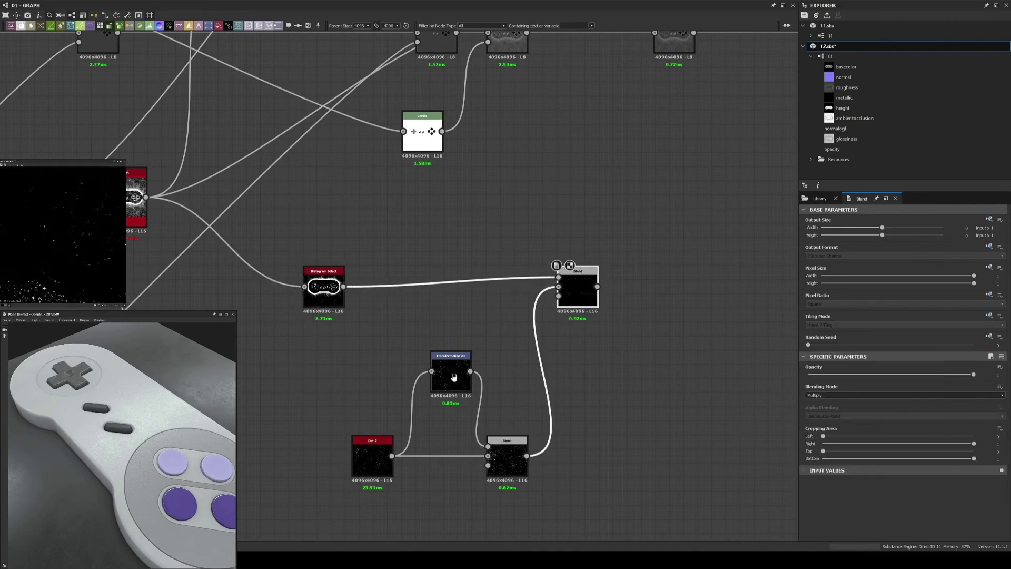
- Inspect Dirt 2, the Uniform Color node and the normal map nodes
middle_click_drag(454, 377, 459, 330)
double_click(377, 410)
scroll(530, 210, "down", 5)
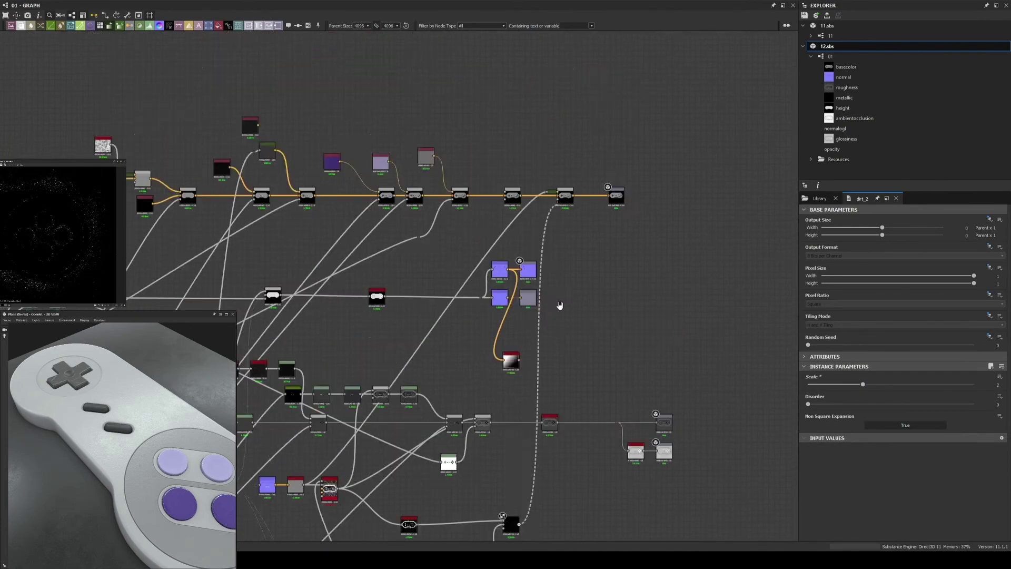
scroll(465, 280, "up", 5)
double_click(437, 269)
scroll(195, 493, "down", 3)
scroll(474, 316, "down", 4)
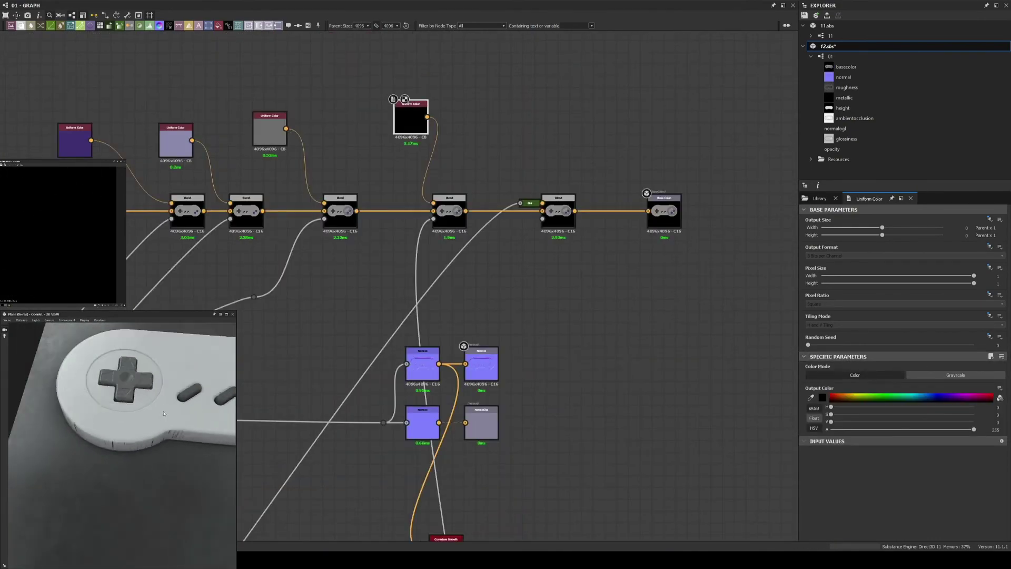
middle_click_drag(474, 316, 558, 366)
scroll(589, 169, "up", 4)
- Adjust the Histogram Select range and lower the base-colour dirt opacity to 0.4
left_click(340, 253)
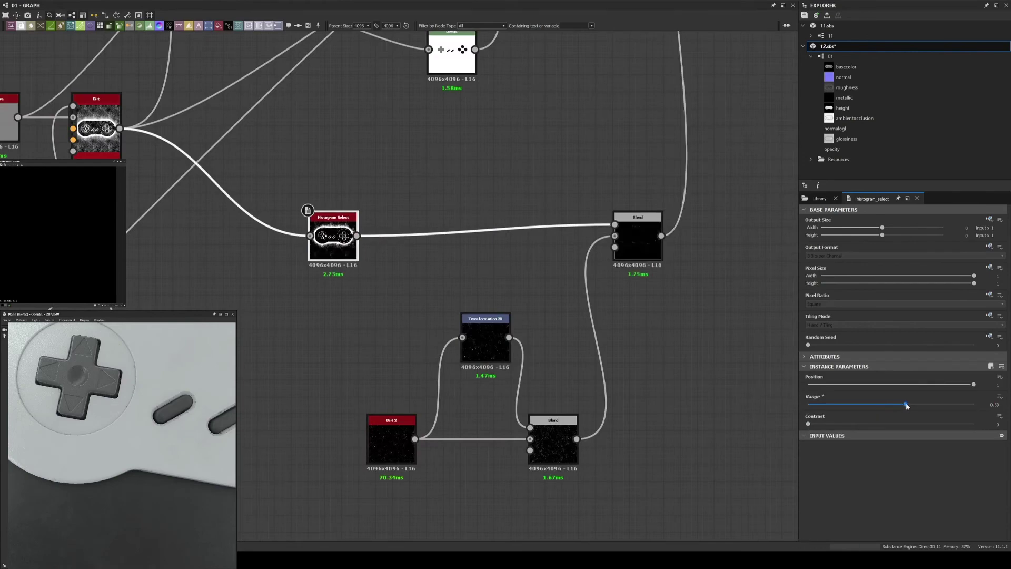
left_click(990, 356)
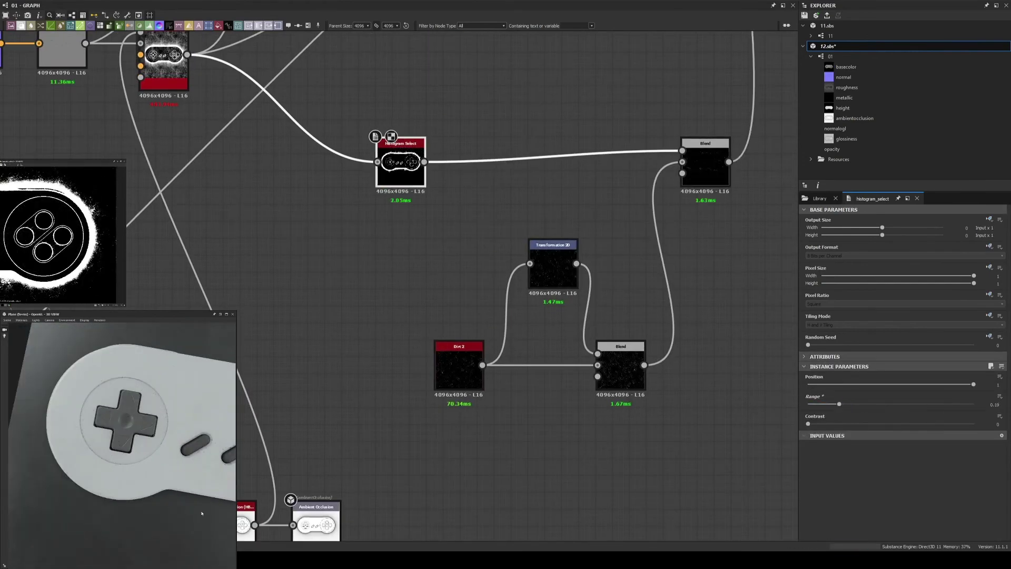
scroll(637, 371, "up", 2)
left_click(622, 379)
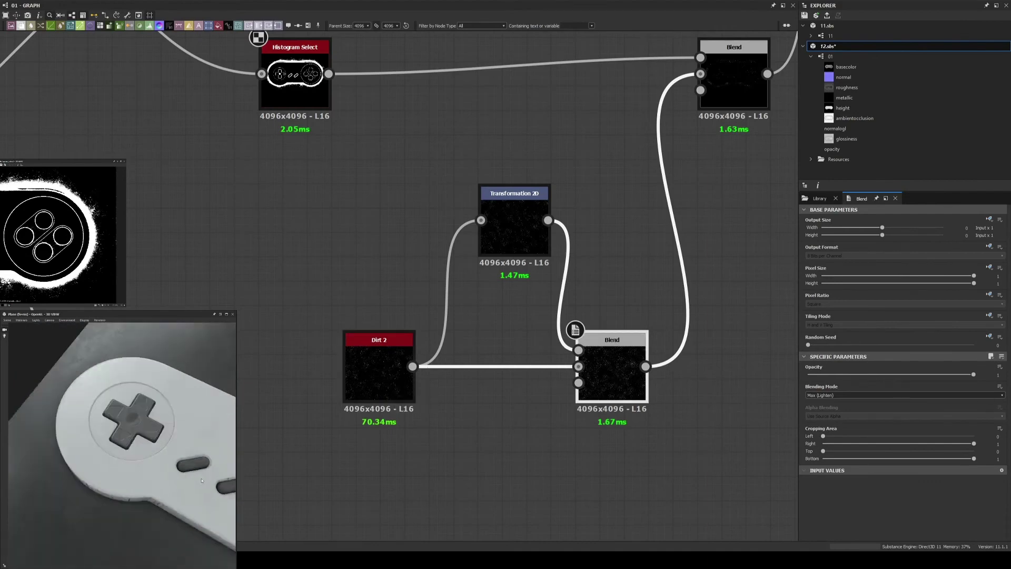
mouse_move(105, 421)
left_mouse_down()
mouse_move(134, 446)
mouse_move(179, 400)
left_mouse_up()
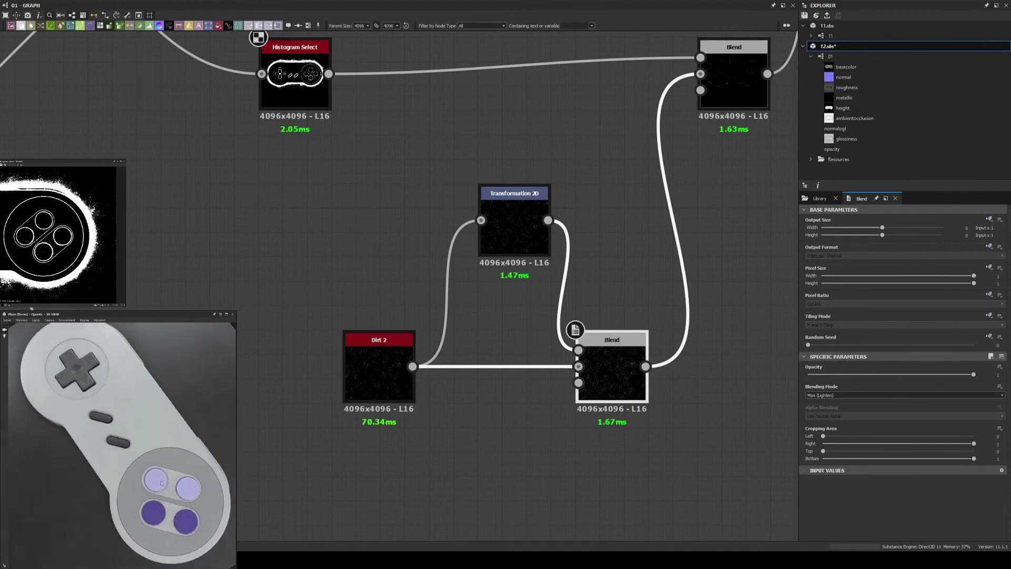
left_click_drag(860, 375, 873, 374)
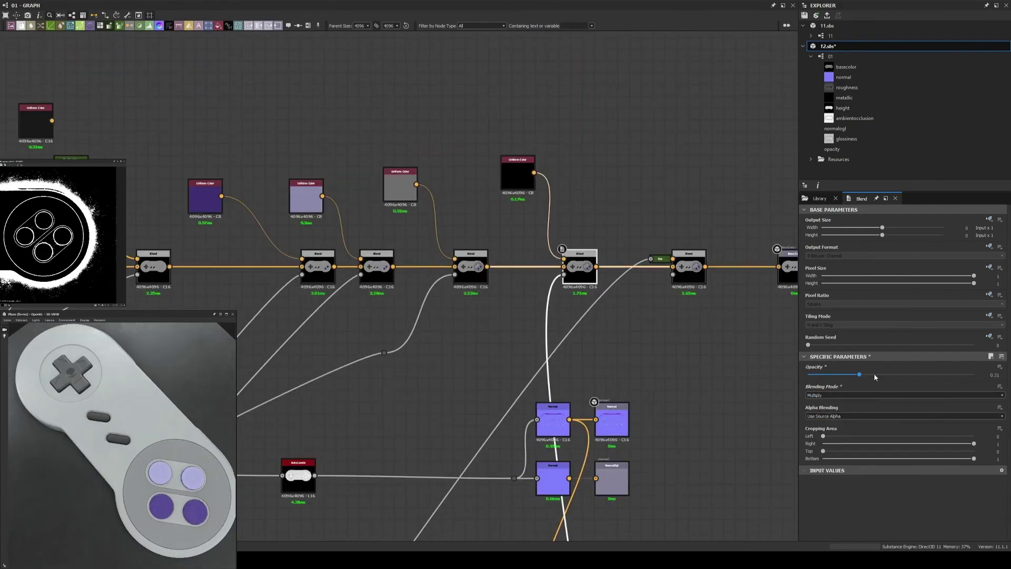
- Add a Scratches Generator and feed it into the Blend after Auto Levels
key("space")
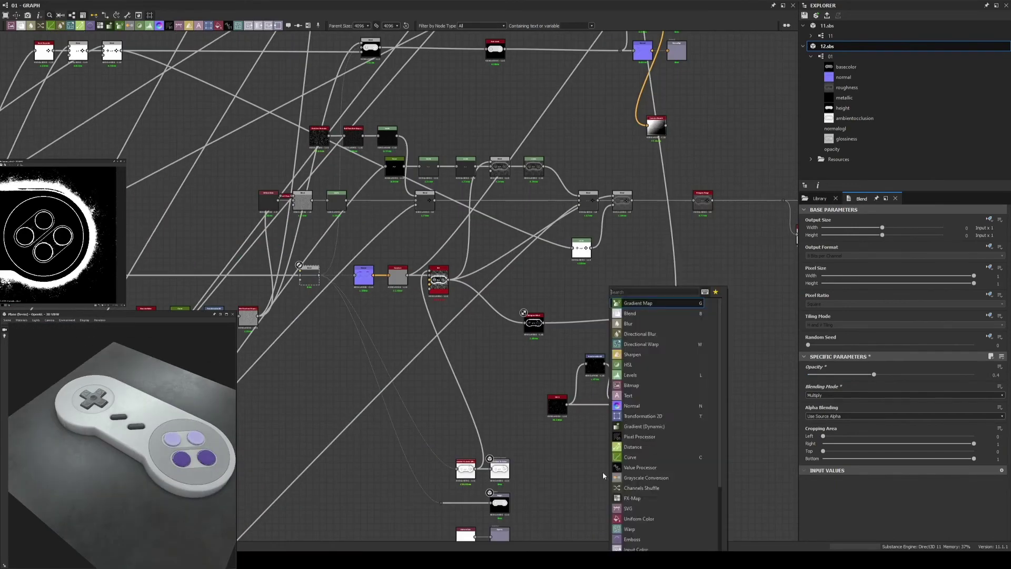
type("scratches")
key("Return")
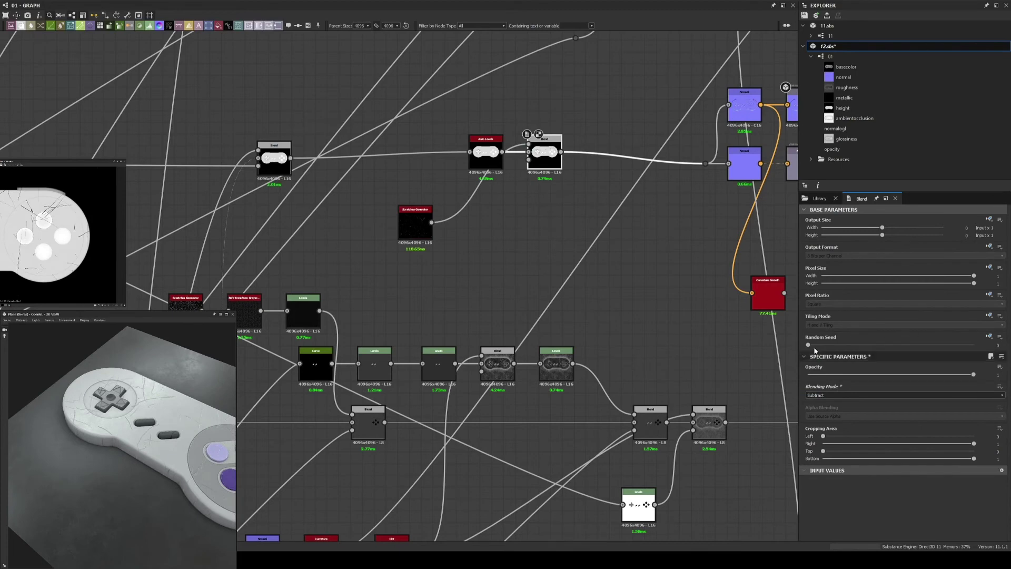
left_click(415, 224)
left_click(548, 165)
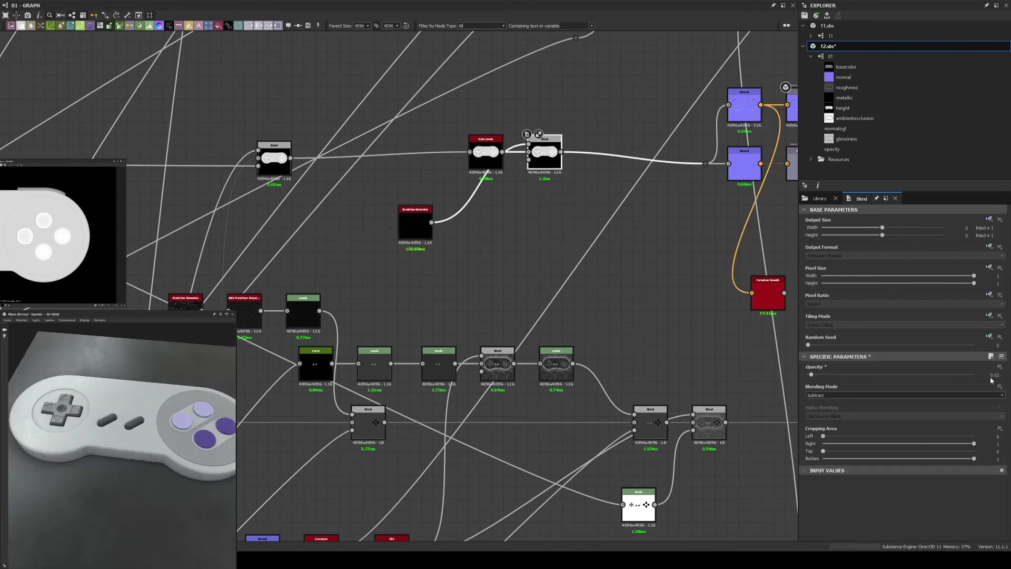
- Set the Scratches Generator's random seed to 2 and check the scratches in the preview
left_click(419, 229)
left_click(840, 345)
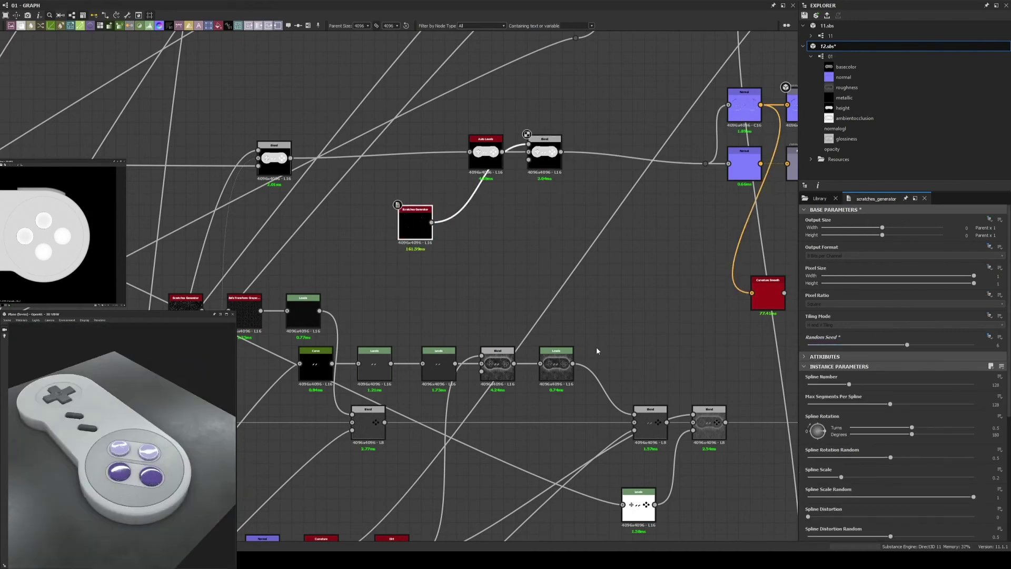
scroll(518, 302, "down", 3)
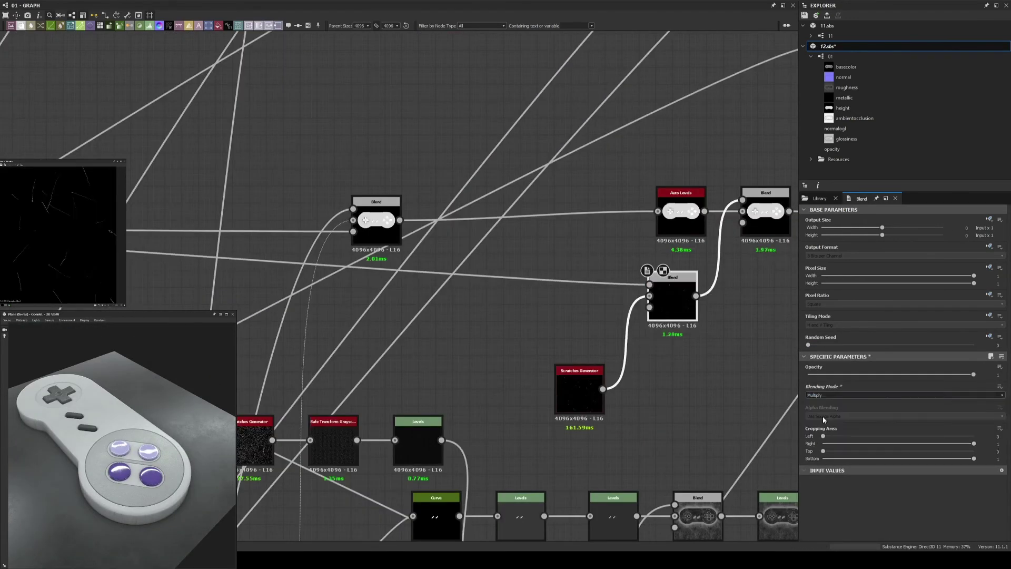
left_click_drag(130, 489, 175, 456)
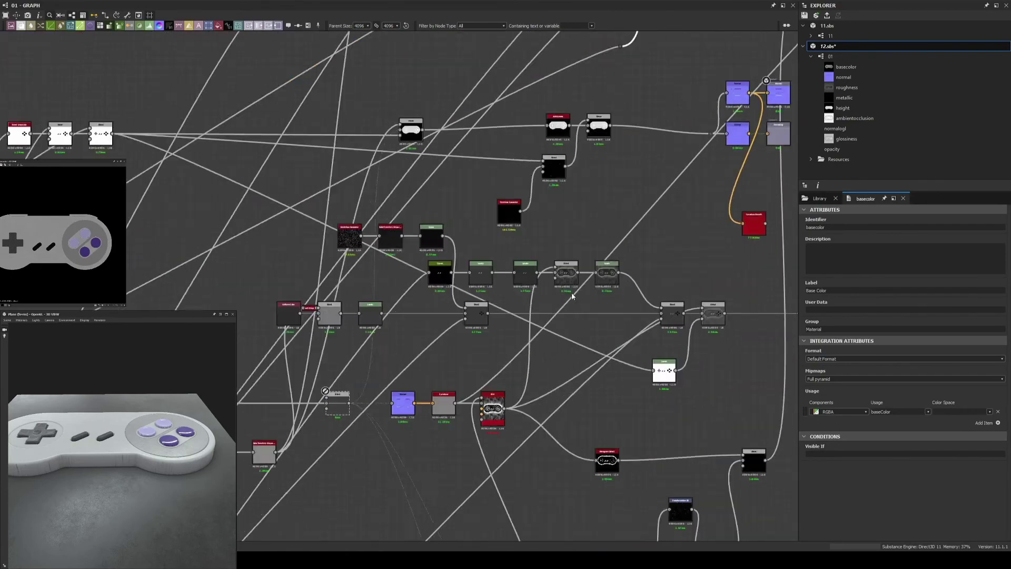
- Darken the grime mask's Levels, shifting midtones and raising the darkest output
scroll(572, 297, "up", 3)
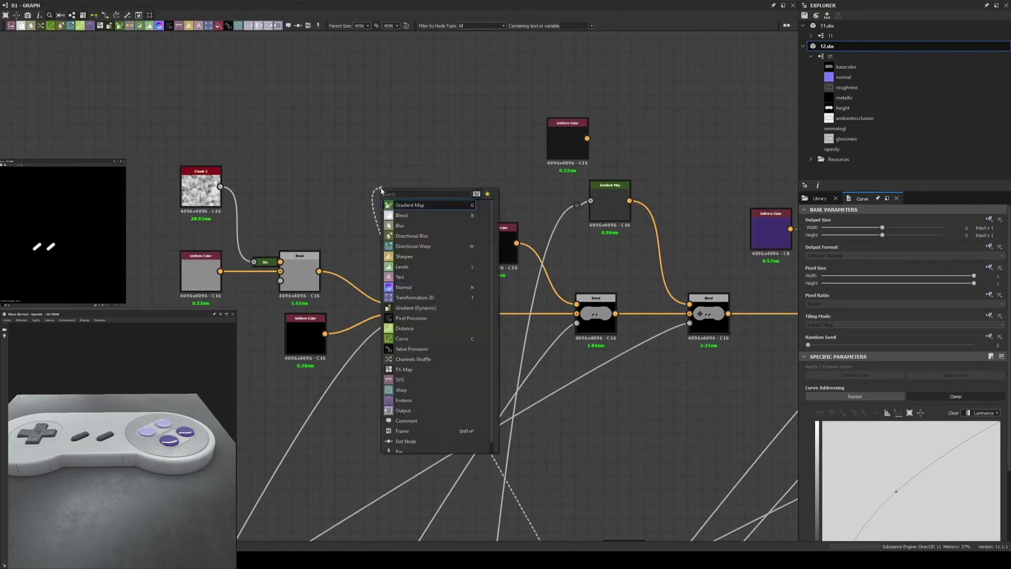
left_click_drag(997, 460, 867, 459)
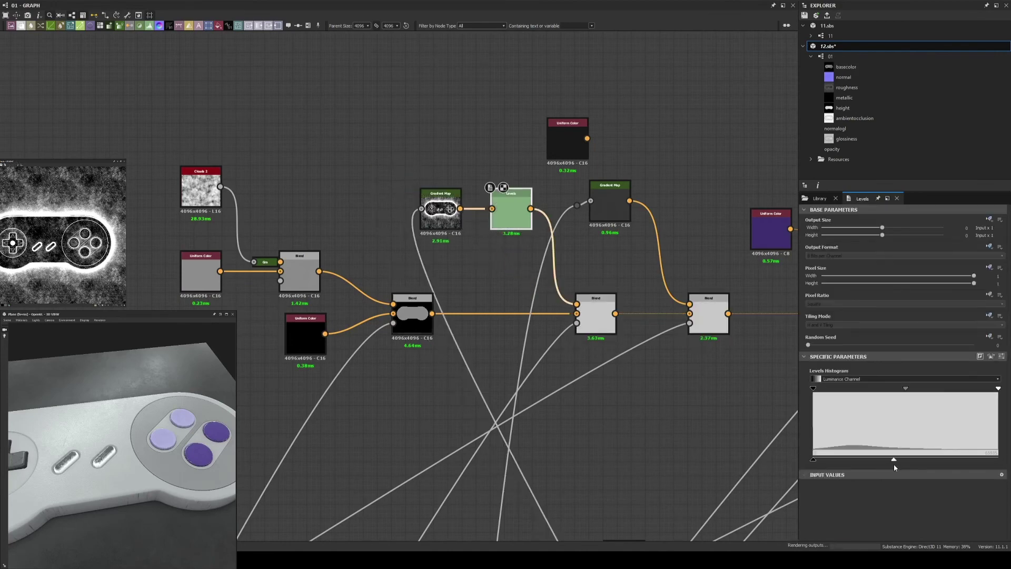
scroll(89, 501, "up", 3)
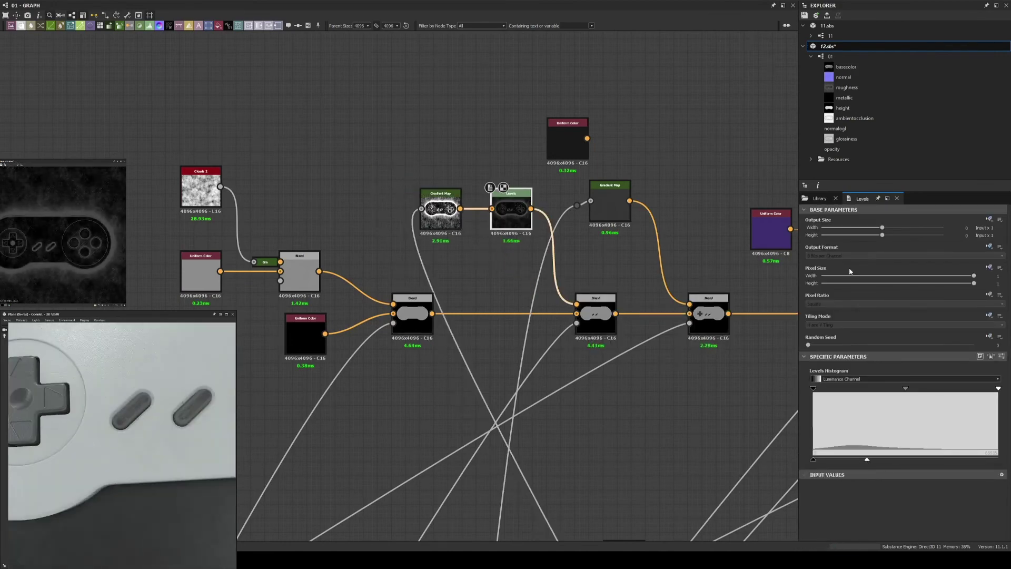
left_click_drag(906, 388, 920, 393)
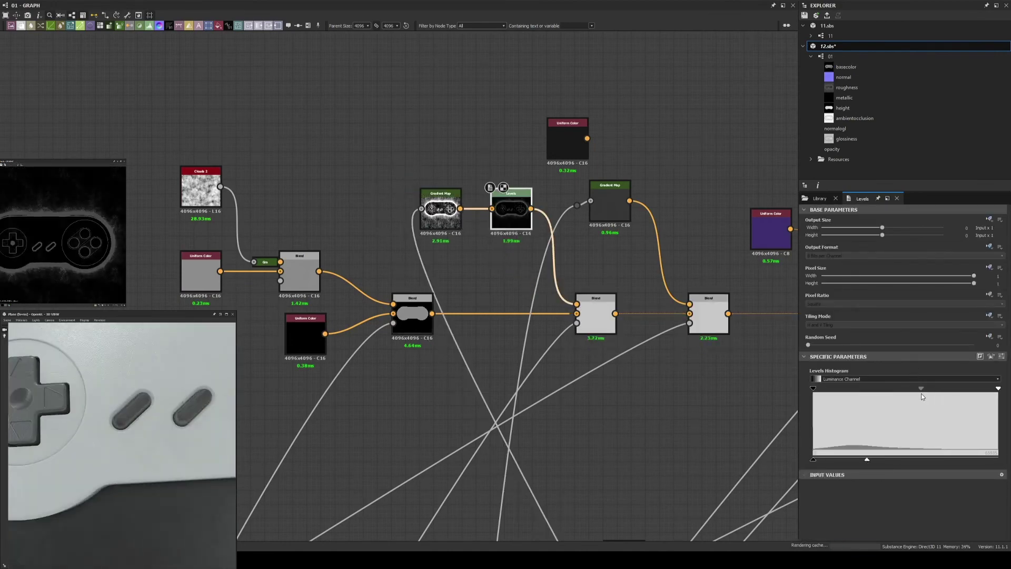
scroll(186, 430, "down", 5)
left_click_drag(185, 430, 157, 416)
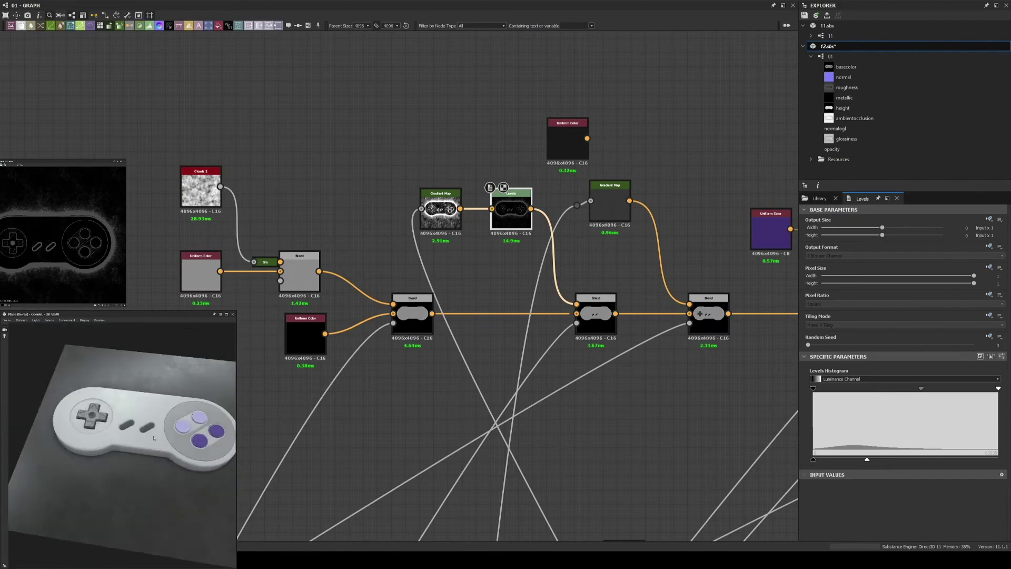
scroll(158, 416, "up", 5)
left_click_drag(812, 458, 825, 459)
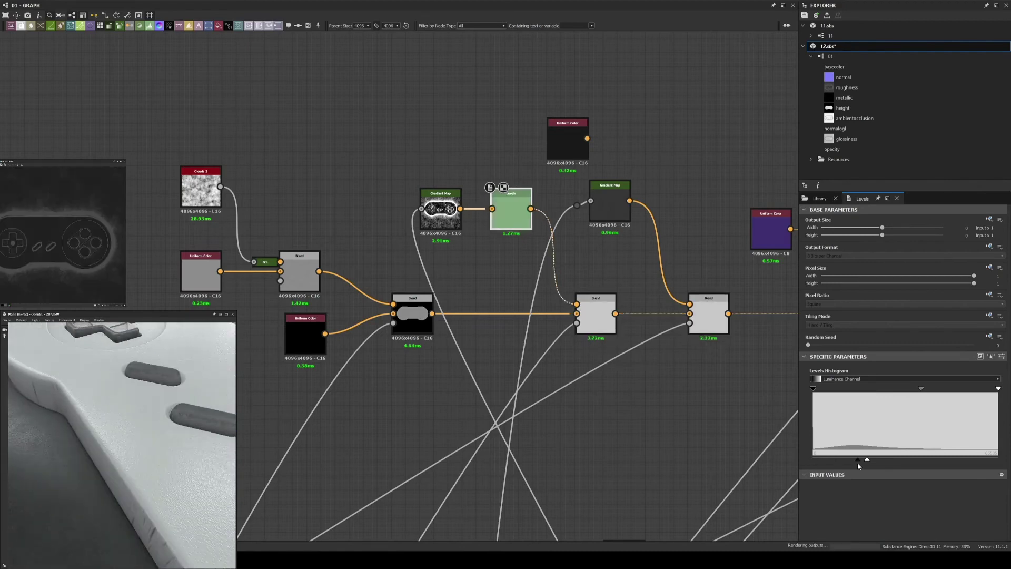
- Add White Noise and multiply it into the grime mask after Levels
left_click_drag(511, 211, 392, 230)
key("space")
type("white noise")
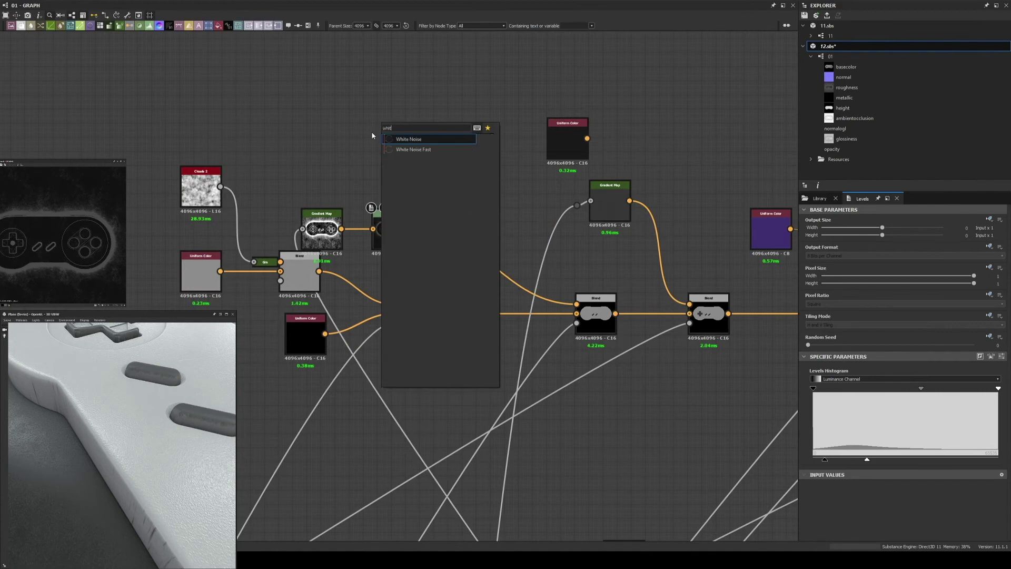
key("Return")
left_click_drag(481, 233, 482, 213)
left_click(903, 395)
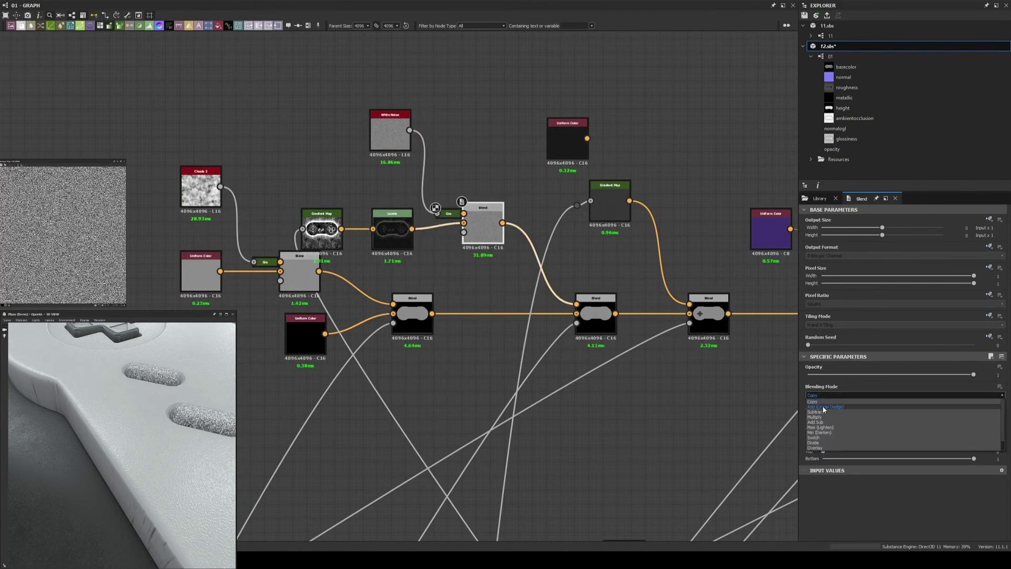
left_click(869, 419)
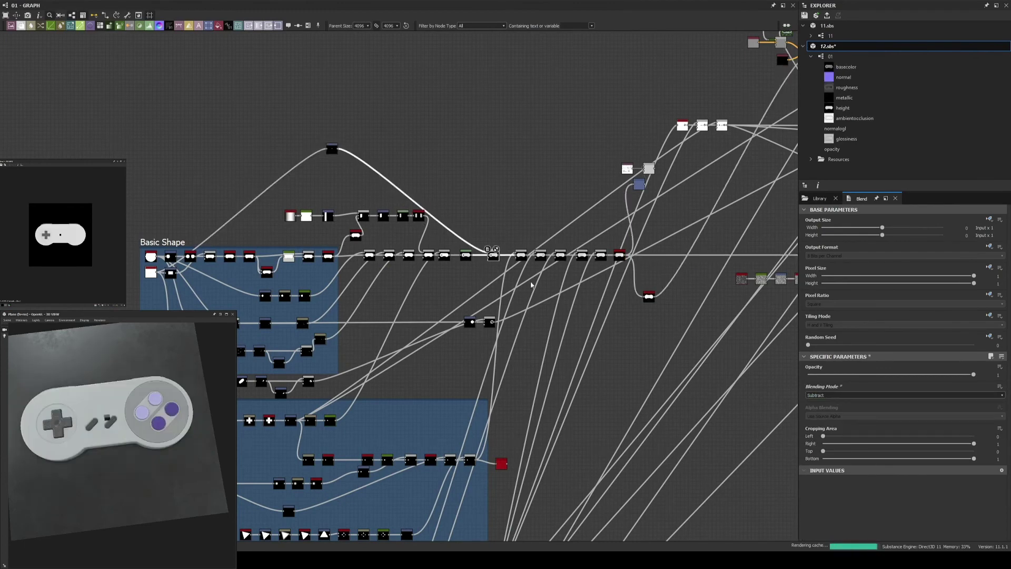
- Shift the Transformation 2D Offset Y and save the file
left_click_drag(92, 258, 93, 234)
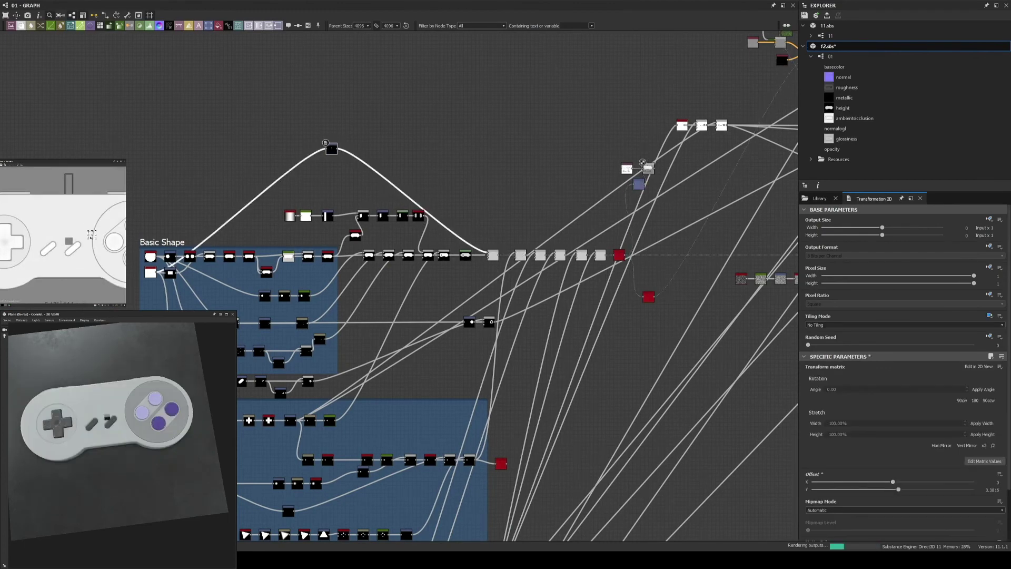
key("ctrl+s")
scroll(457, 247, "up", 2)
scroll(612, 349, "up", 3)
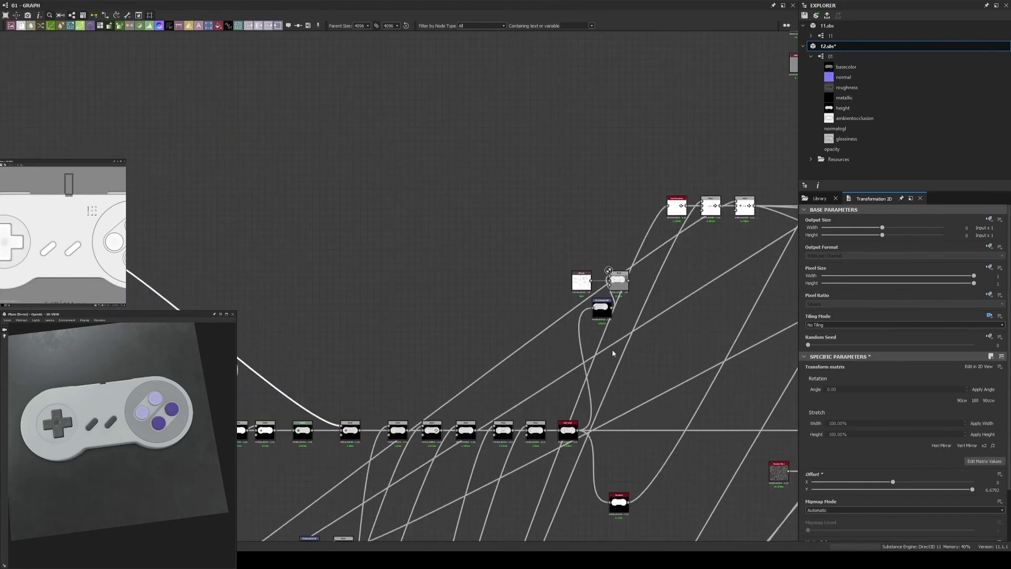
scroll(372, 386, "up", 2)
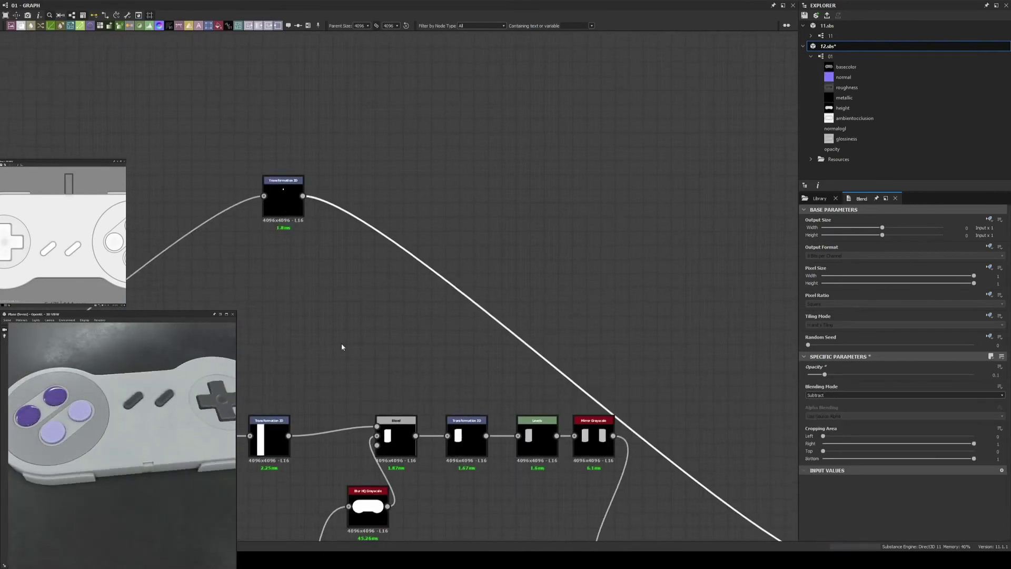
- Set the neighbouring Blend's mode to Min (Darken)
left_click(283, 203)
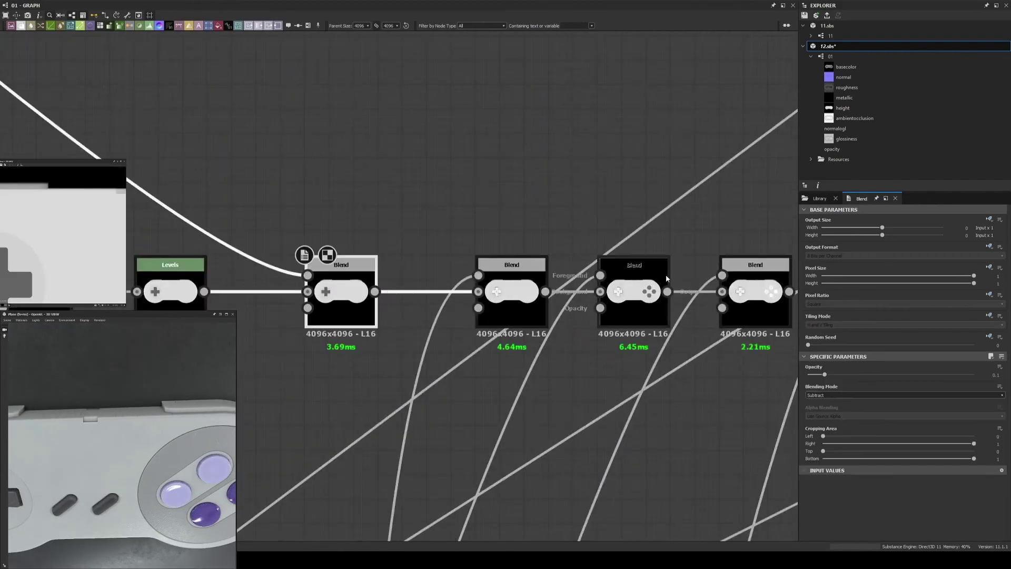
middle_click_drag(358, 290, 525, 349)
scroll(525, 349, "down", 3)
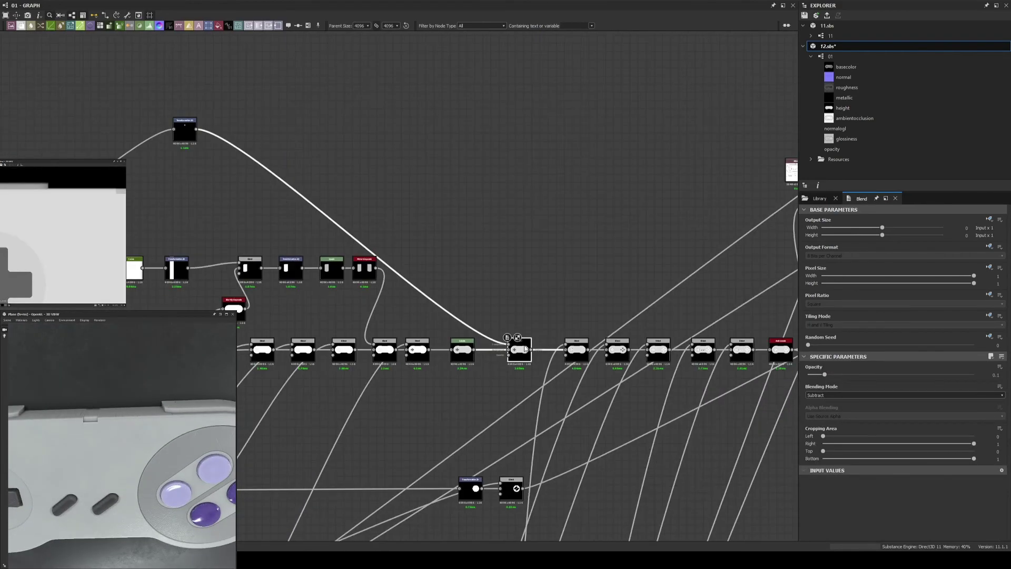
left_click(838, 395)
left_click(838, 432)
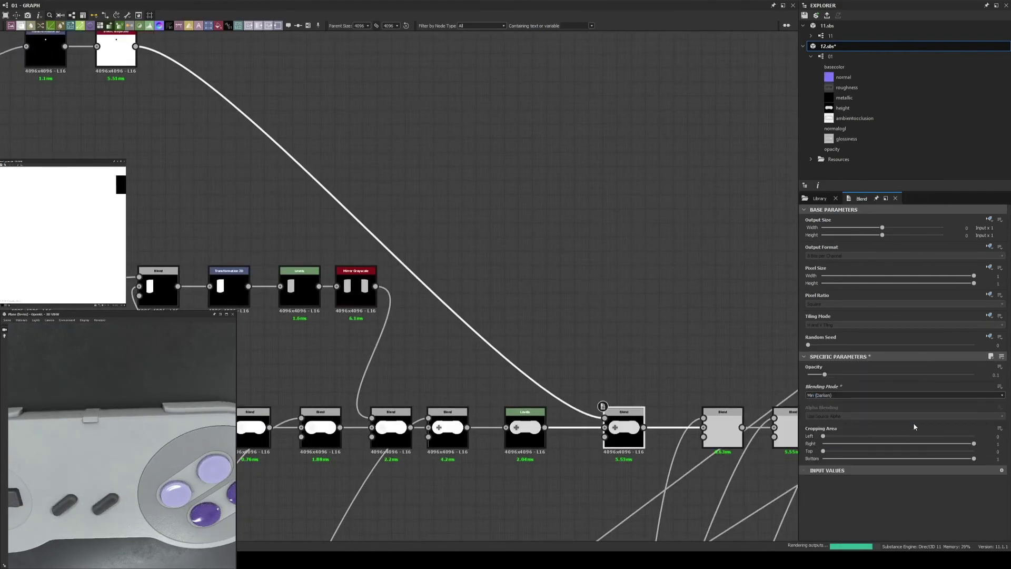
- Add a Blur after Invert Grayscale with intensity 0.2 and save
key("space")
left_click_drag(519, 231, 521, 245)
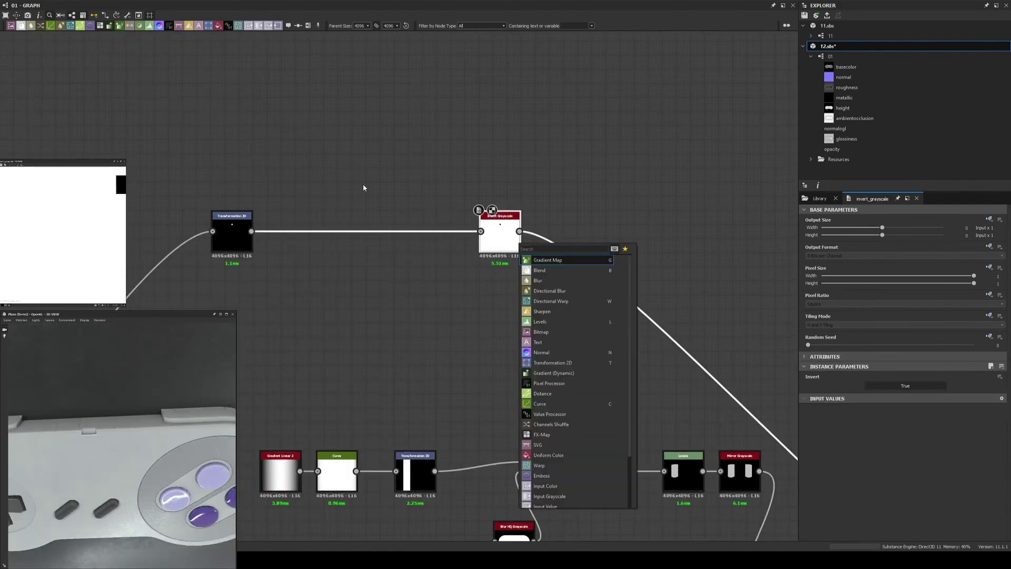
left_click(537, 280)
type("1")
key("Return")
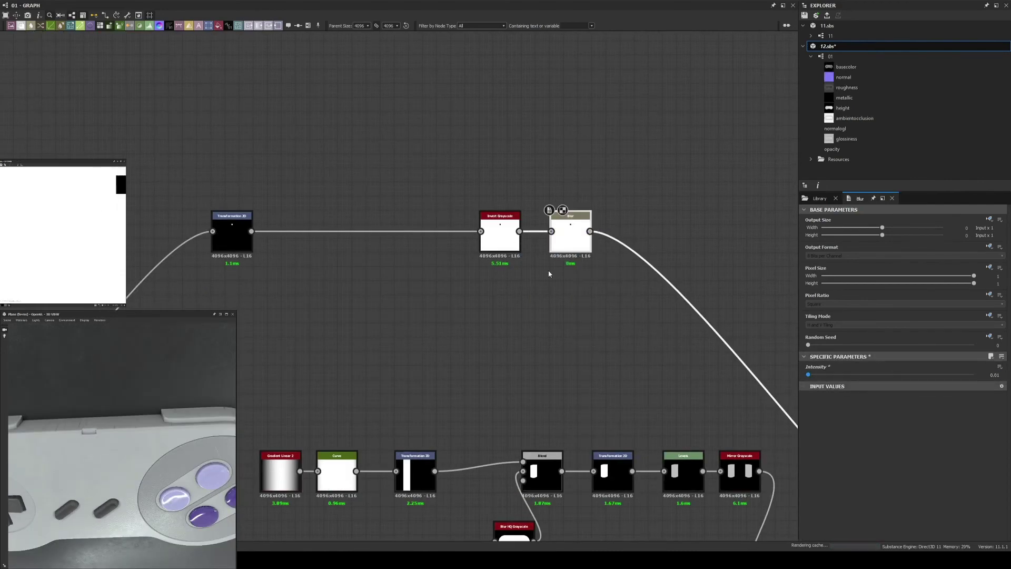
left_click(994, 375)
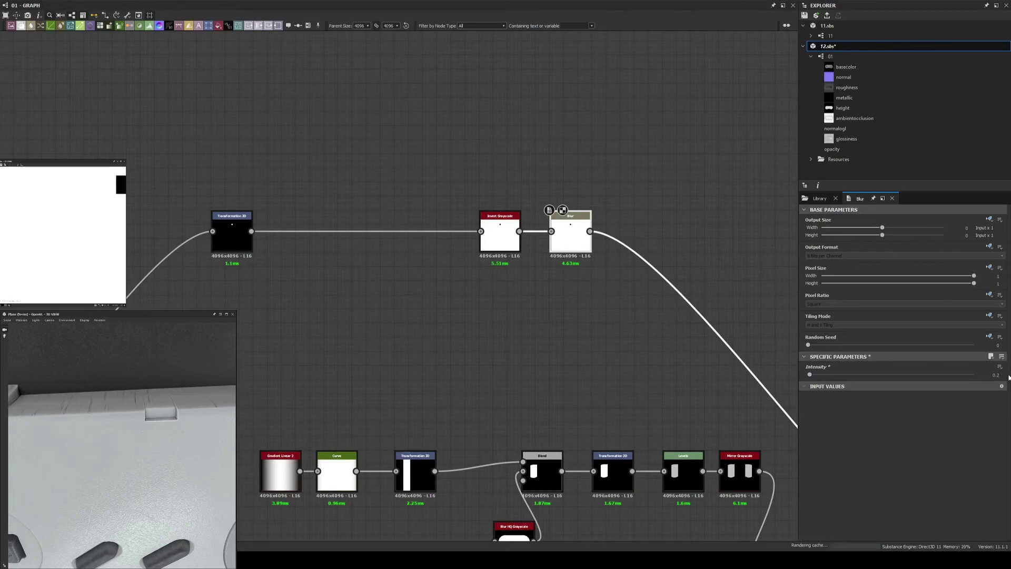
key("ctrl+s")
- Orbit the 3D preview and pan the graph toward the Start/Select Threshold node
scroll(574, 303, "down", 2)
scroll(411, 289, "down", 2)
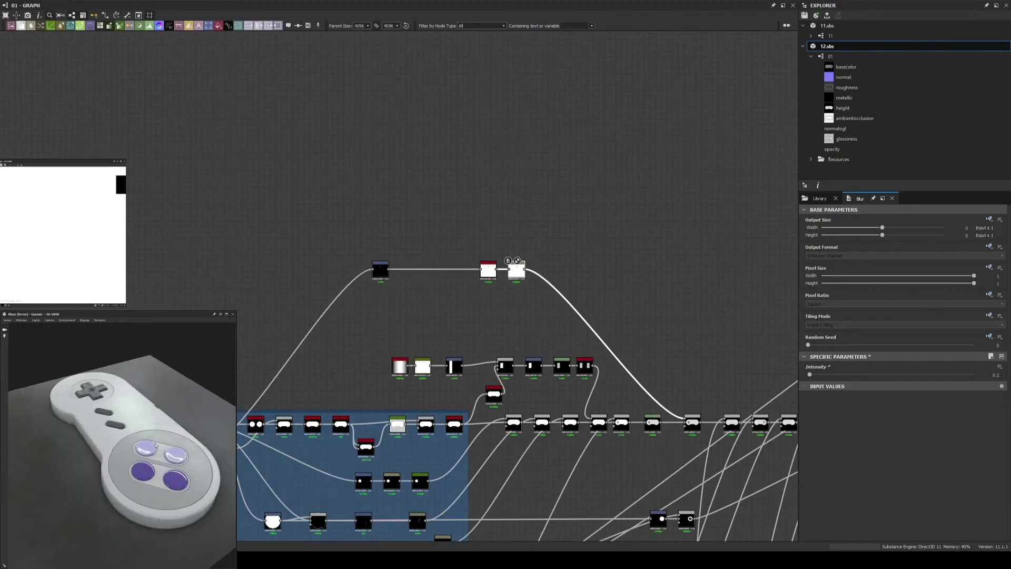
left_click_drag(155, 446, 174, 421)
scroll(474, 315, "down", 2)
middle_click_drag(473, 316, 474, 395)
scroll(578, 320, "up", 5)
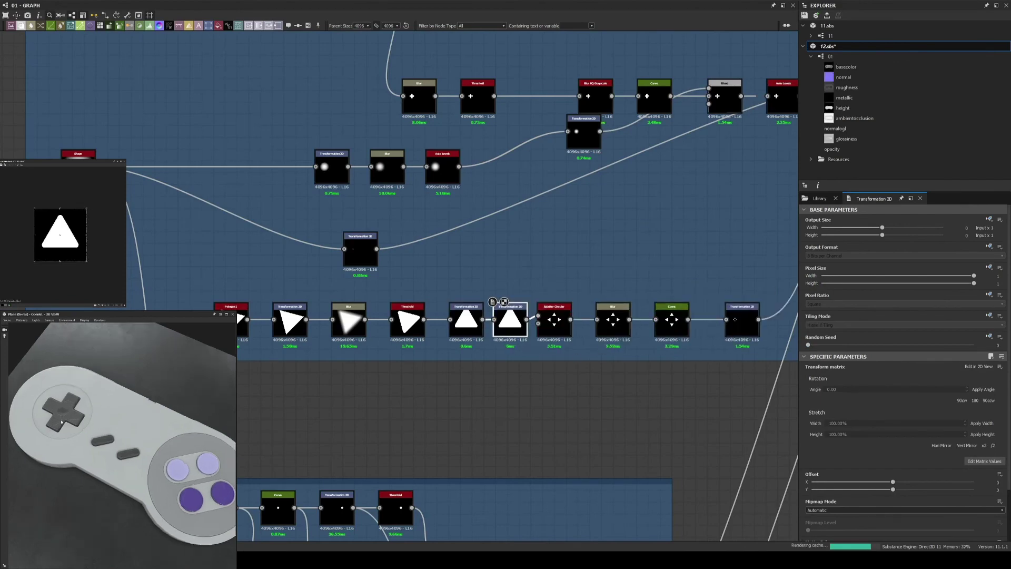
scroll(62, 422, "up", 2)
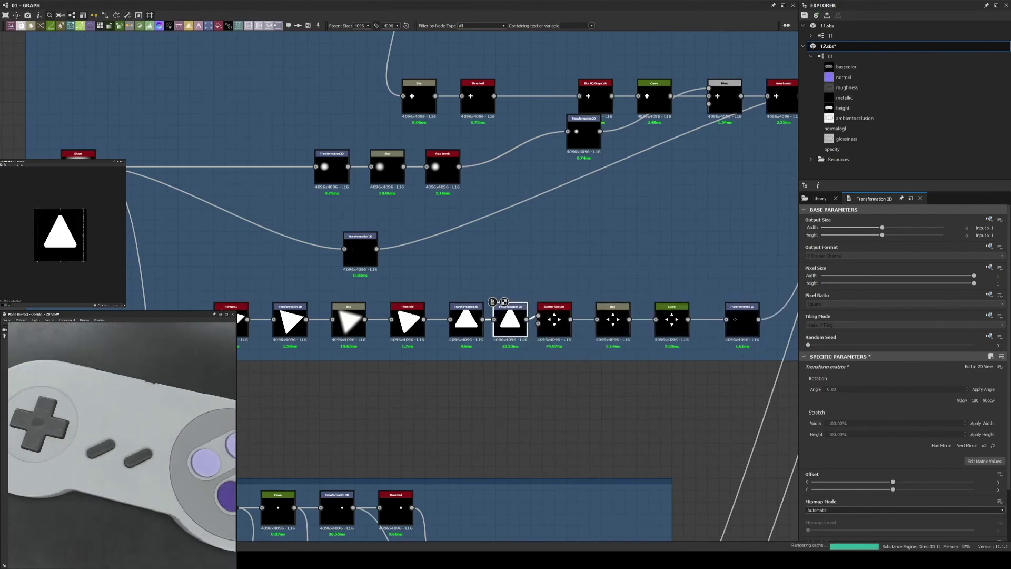
scroll(101, 432, "down", 4)
left_click_drag(102, 431, 137, 416)
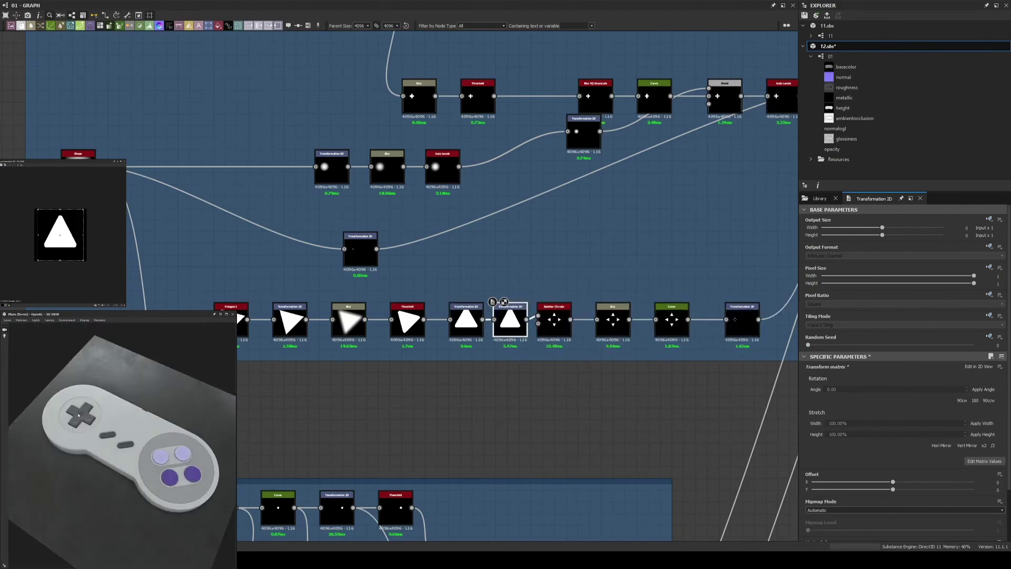
scroll(612, 277, "down", 5)
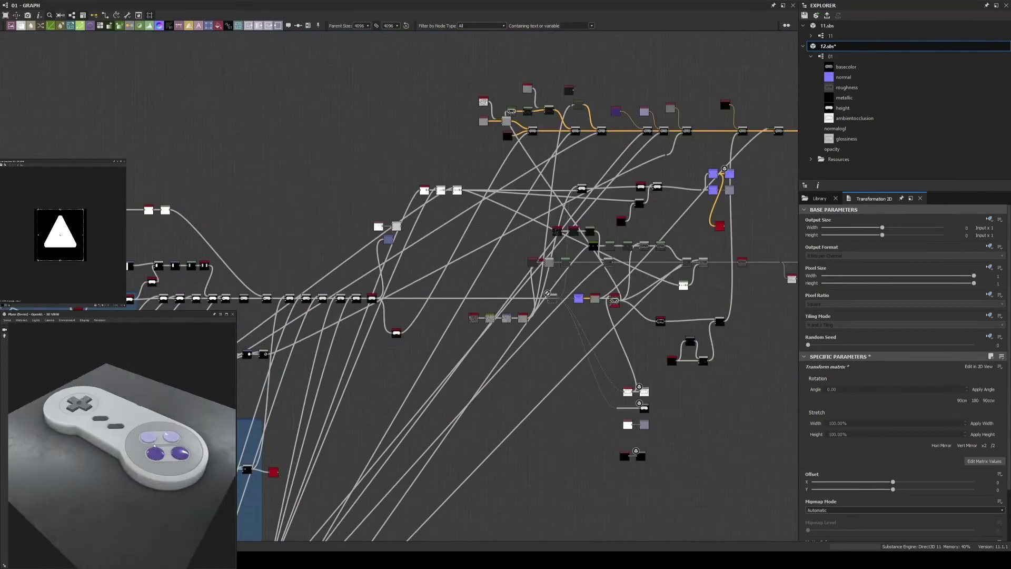
middle_click_drag(613, 277, 703, 296)
left_click_drag(106, 432, 136, 447)
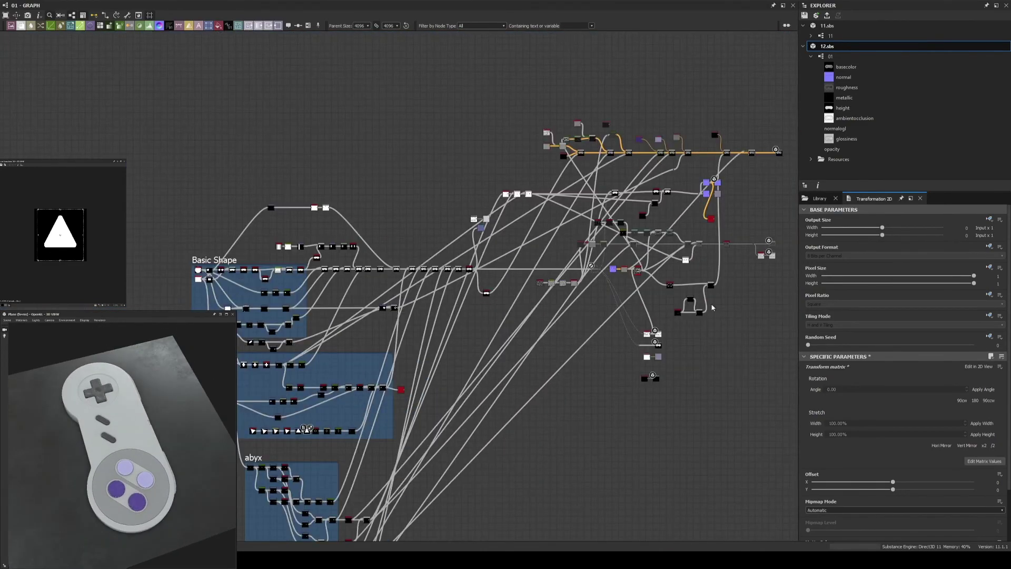
scroll(442, 226, "up", 3)
scroll(442, 225, "up", 3)
scroll(442, 225, "up", 2)
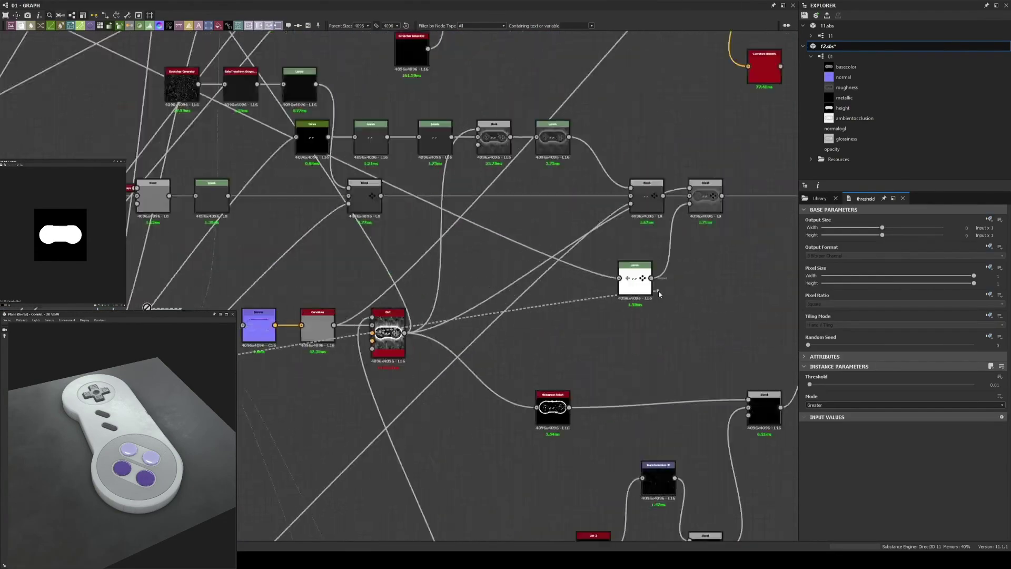
- Insert a Threshold at 0.8 feeding a new Blend, and add a SUPER NINTENDO Text node
left_click_drag(454, 239, 302, 269)
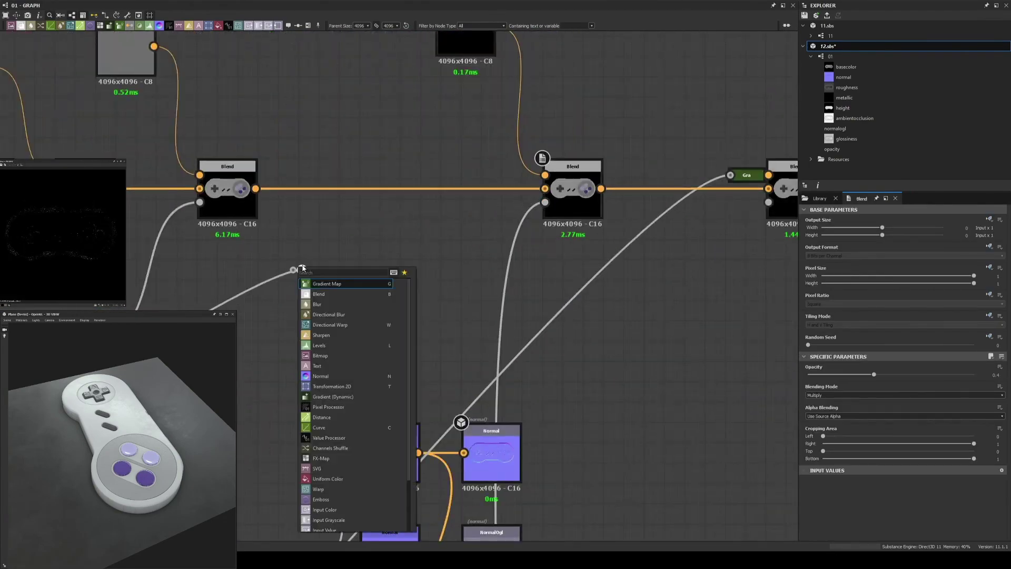
left_click(327, 295)
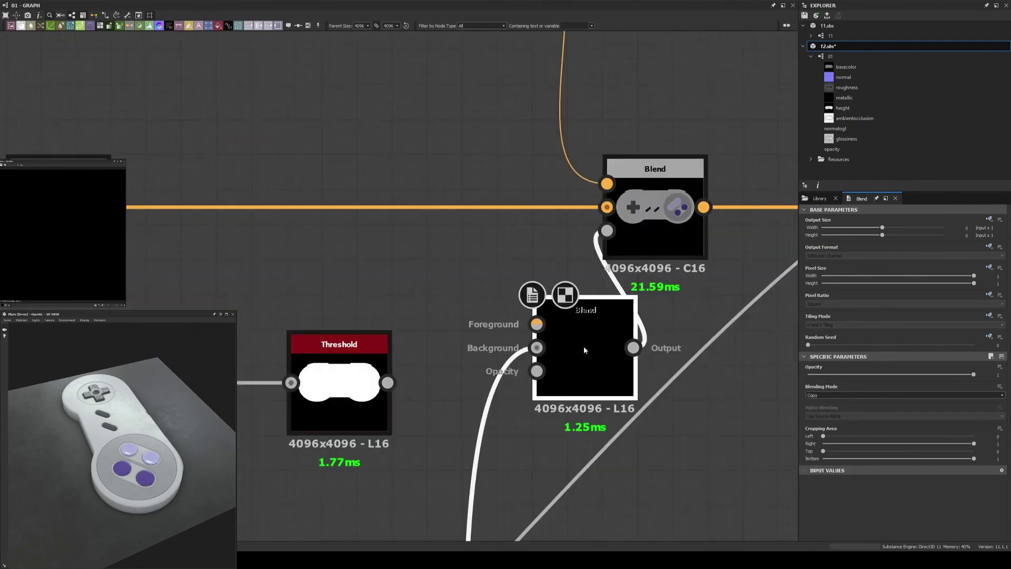
left_click_drag(837, 385, 858, 381)
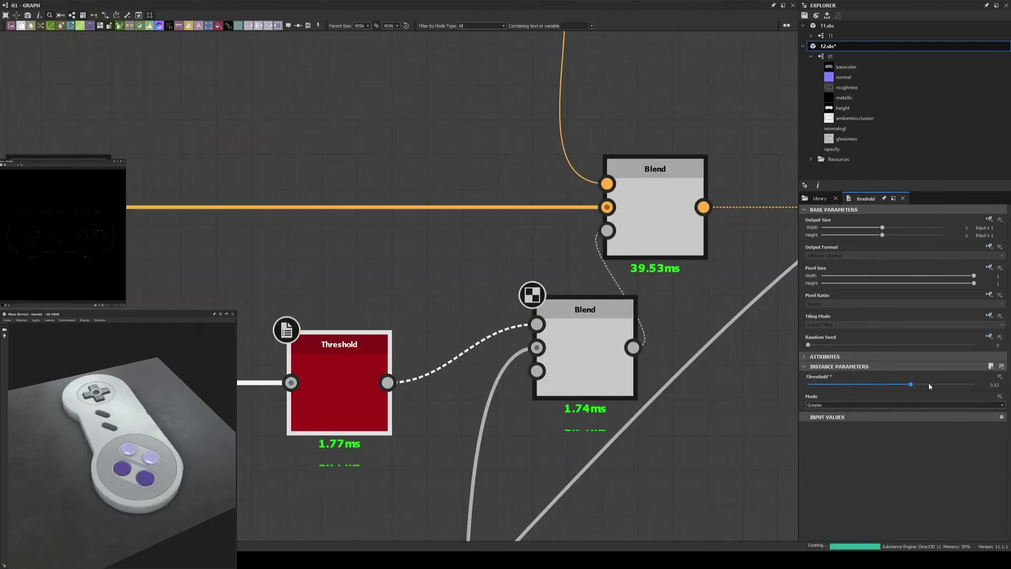
left_click_drag(929, 386, 940, 385)
left_click_drag(115, 464, 149, 490)
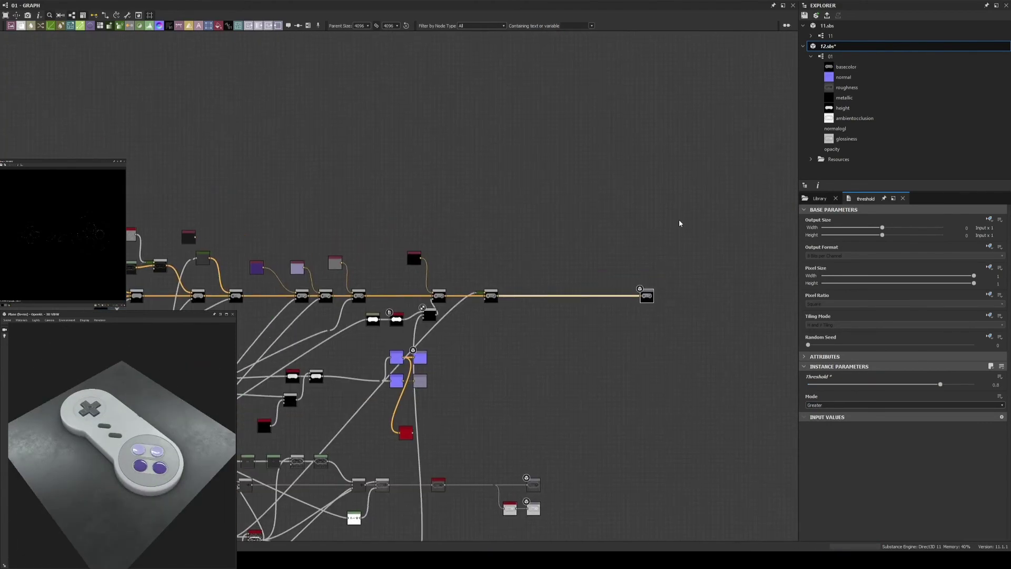
left_click(811, 406)
scroll(810, 342, "down", 3)
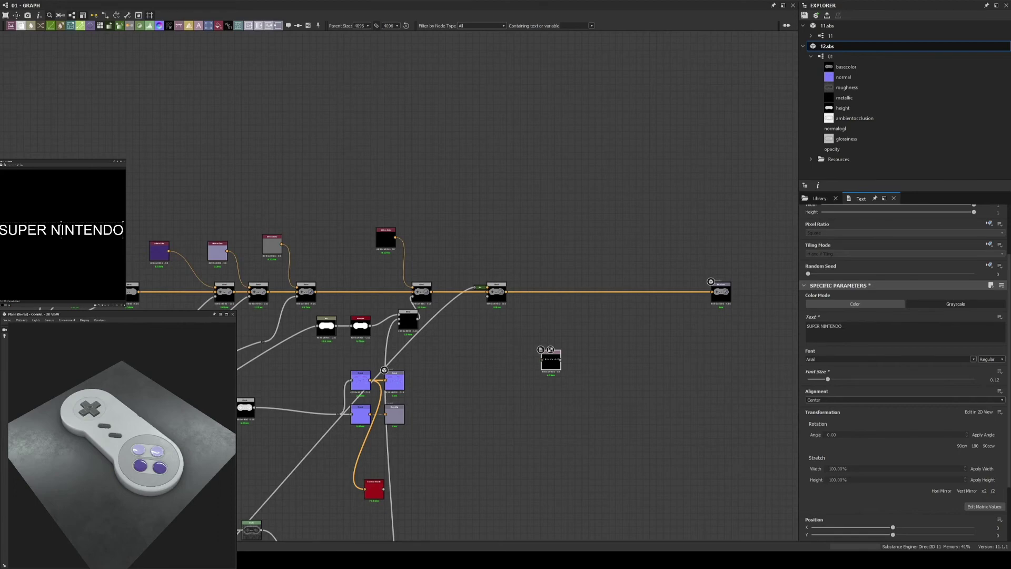
- Switch the text font to SNES Italic and save the 3D preview scene as default
scroll(519, 215, "down", 3)
scroll(557, 279, "up", 4)
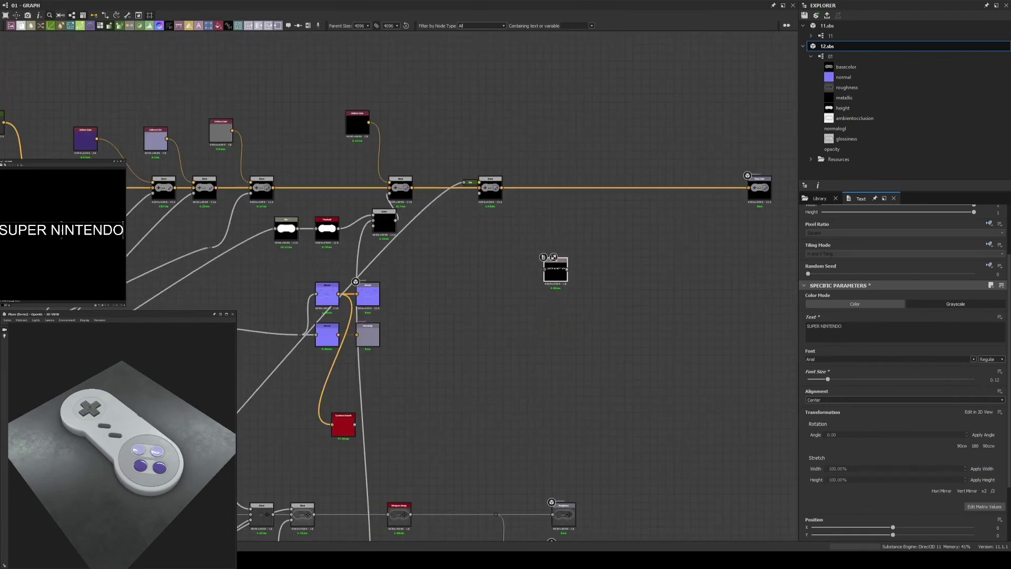
scroll(641, 335, "up", 3)
left_click(895, 359)
scroll(924, 399, "down", 5)
scroll(923, 400, "down", 5)
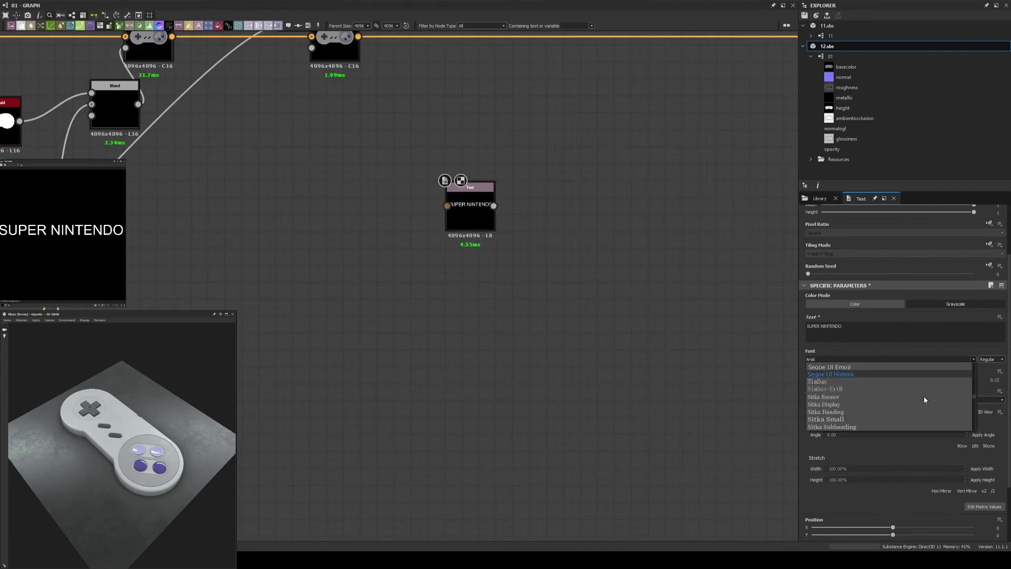
scroll(593, 343, "down", 5)
left_click(8, 320)
left_click(26, 435)
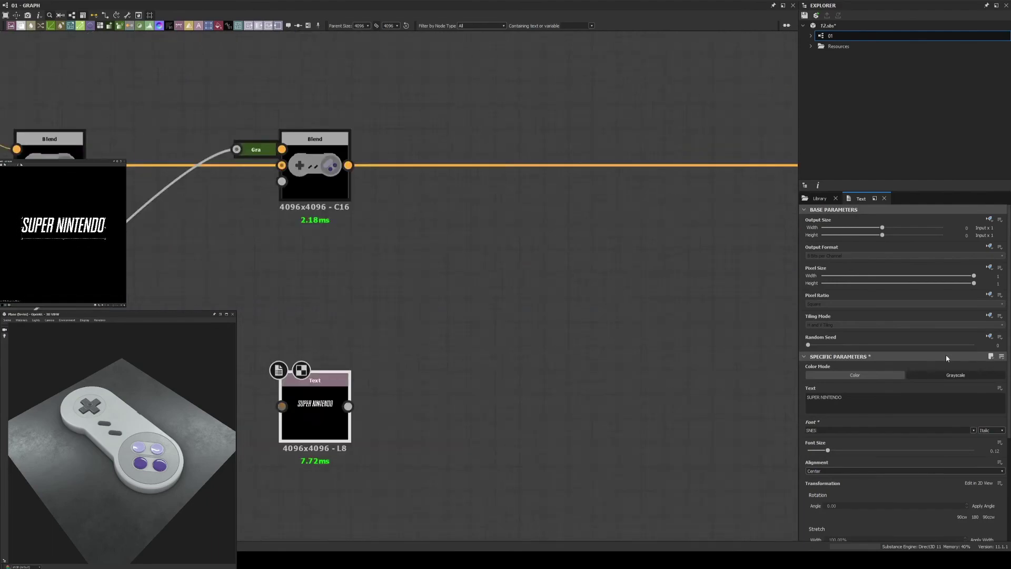
- Duplicate the Text node as 'ENTERTAINMENT SYSTEM' at font size 0.09
key("ctrl+d")
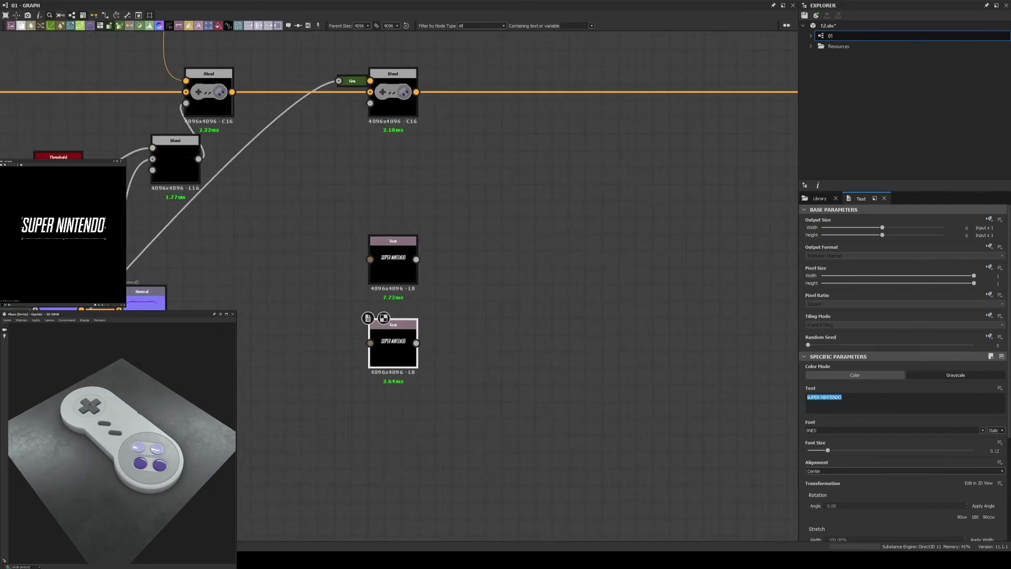
key("ctrl+a")
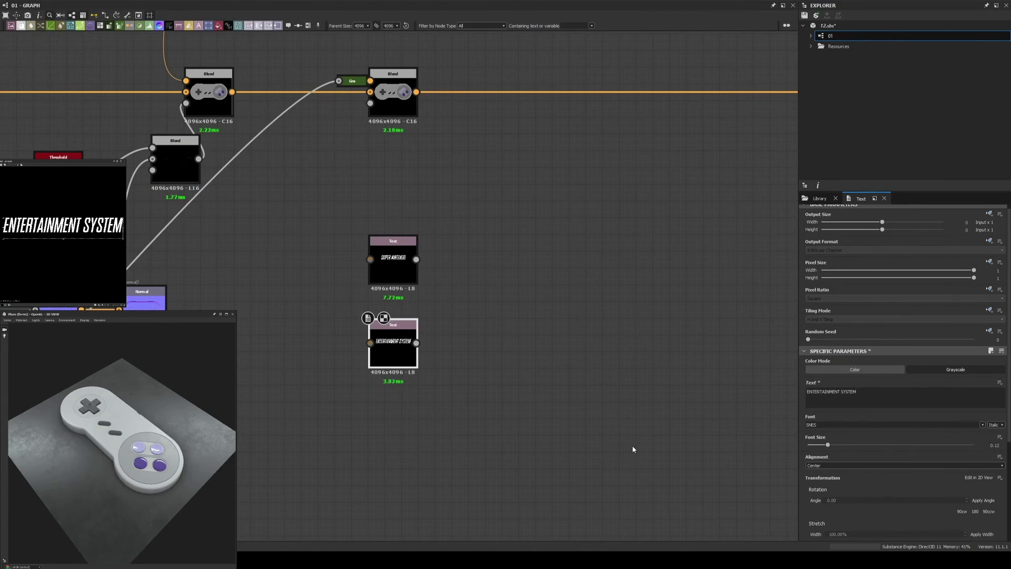
scroll(871, 432, "down", 5)
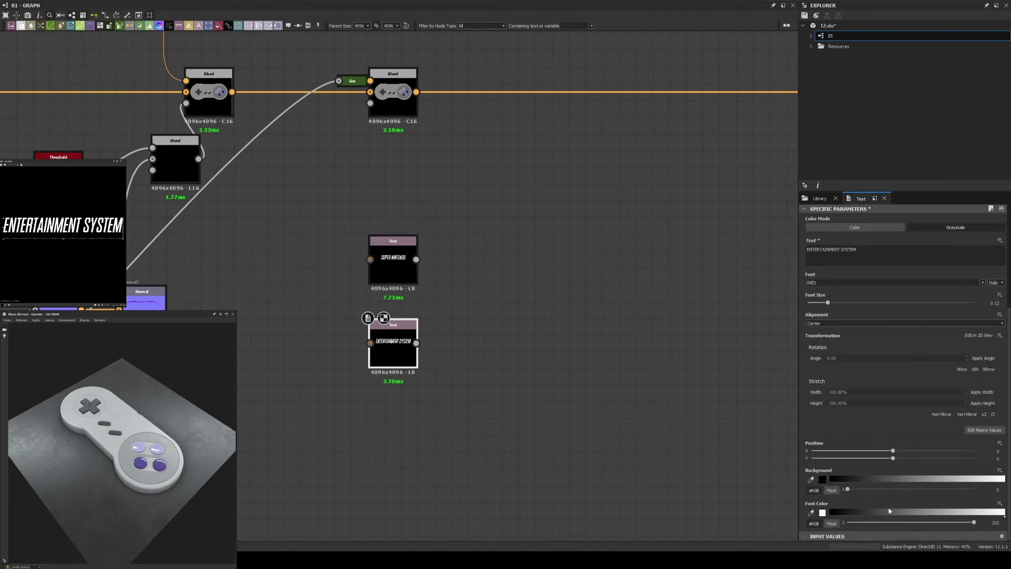
scroll(860, 401, "up", 2)
scroll(862, 404, "up", 1)
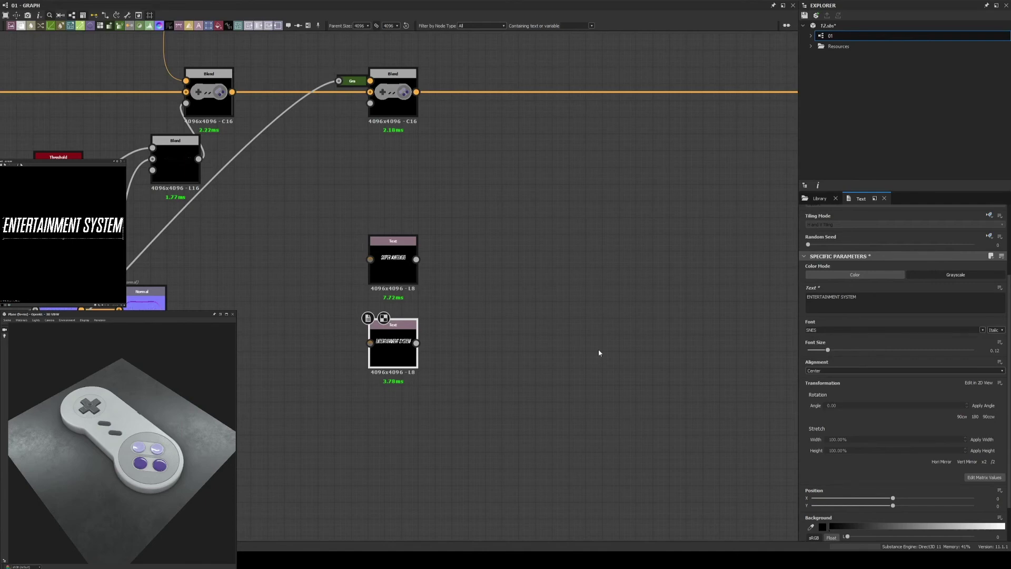
type("N T ENTERTAINMENT SYSTEM")
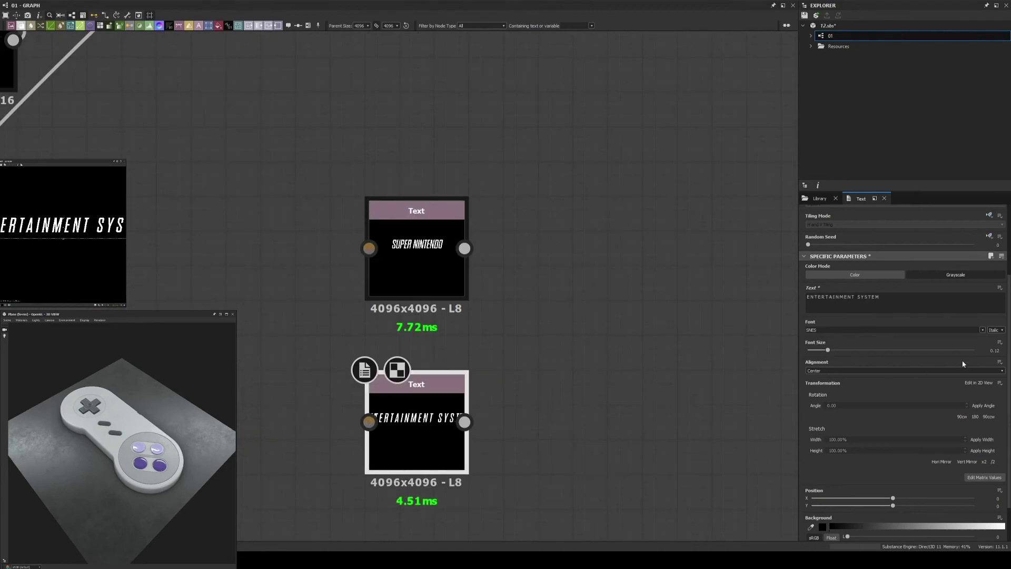
left_click_drag(828, 349, 823, 350)
- Add a Shape node flattened into a thin horizontal bar with Size Y 0.16
scroll(393, 423, "up", 2)
scroll(616, 317, "down", 3)
scroll(415, 415, "down", 2)
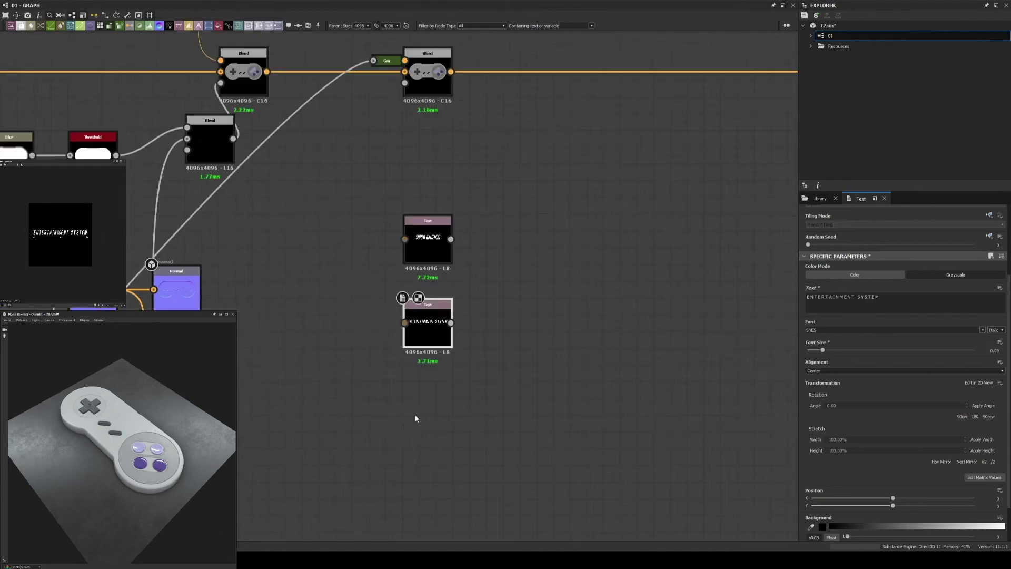
key("ctrl+v")
left_click_drag(974, 423, 839, 429)
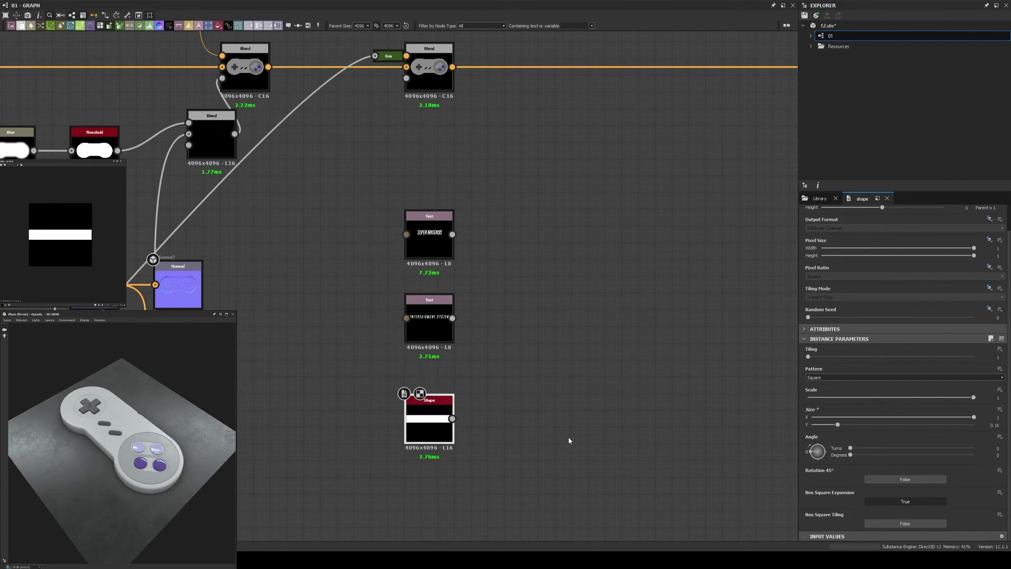
- Paste SELECT and START text nodes and position them beside the others
middle_click_drag(568, 440, 569, 376)
key("ctrl+v")
left_click_drag(422, 437, 425, 266)
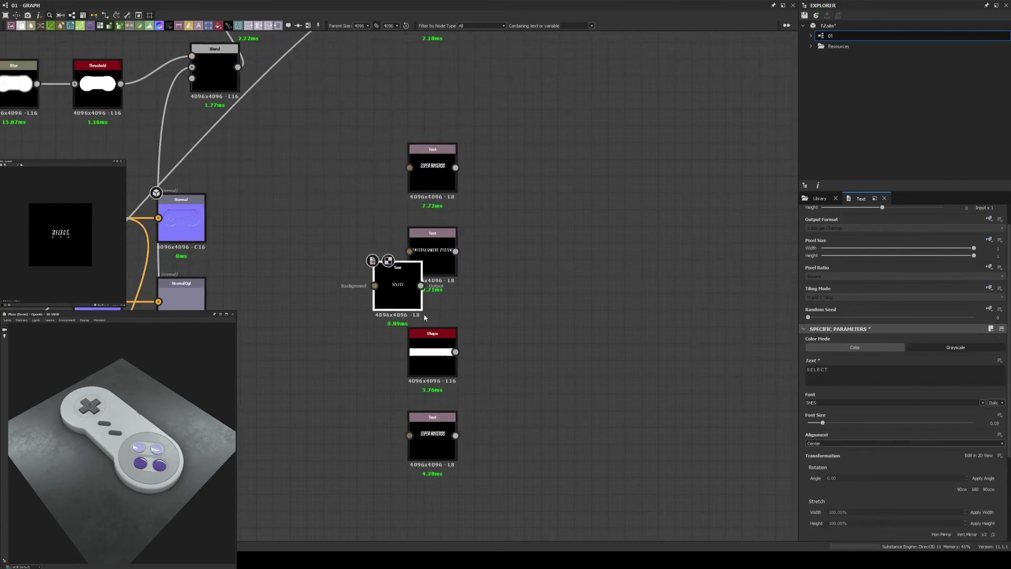
key("ctrl+v")
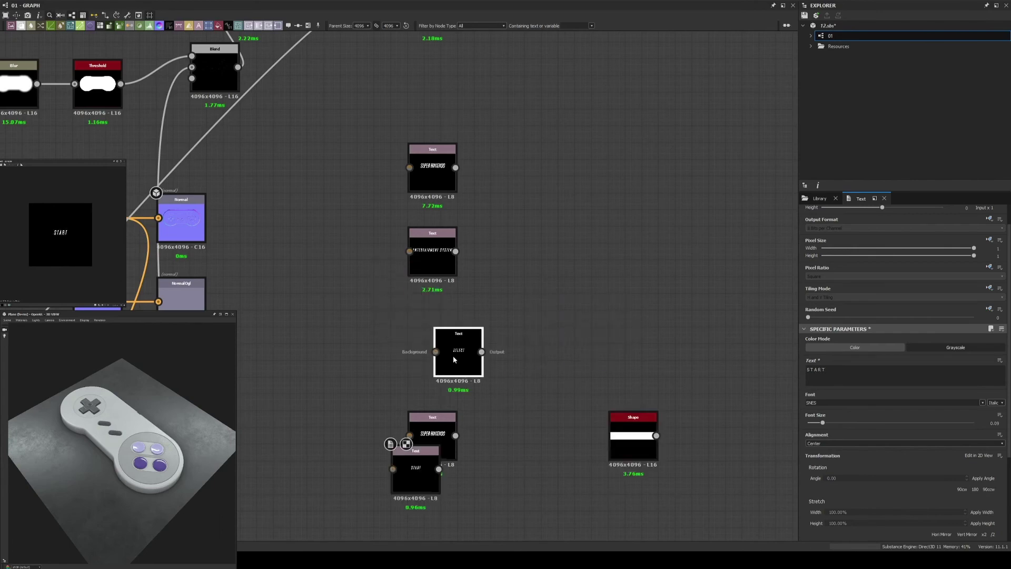
left_click_drag(562, 337, 448, 439)
scroll(432, 416, "down", 3)
scroll(395, 404, "up", 2)
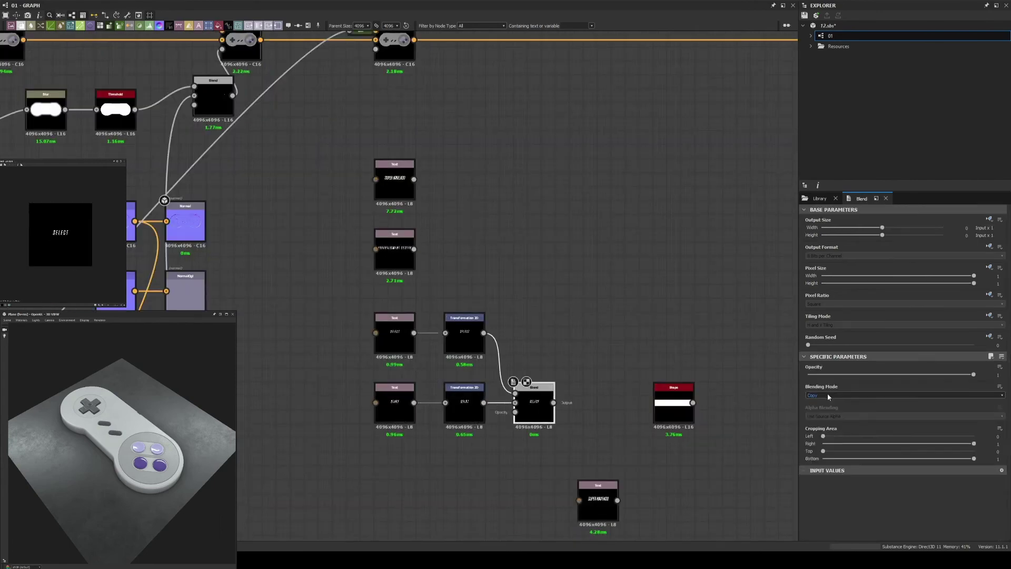
- Multiply the lettering into the controller colour through a Blend at 0.15 opacity
left_click(843, 395)
left_click(833, 418)
scroll(563, 235, "down", 5)
scroll(341, 222, "up", 3)
scroll(341, 221, "down", 2)
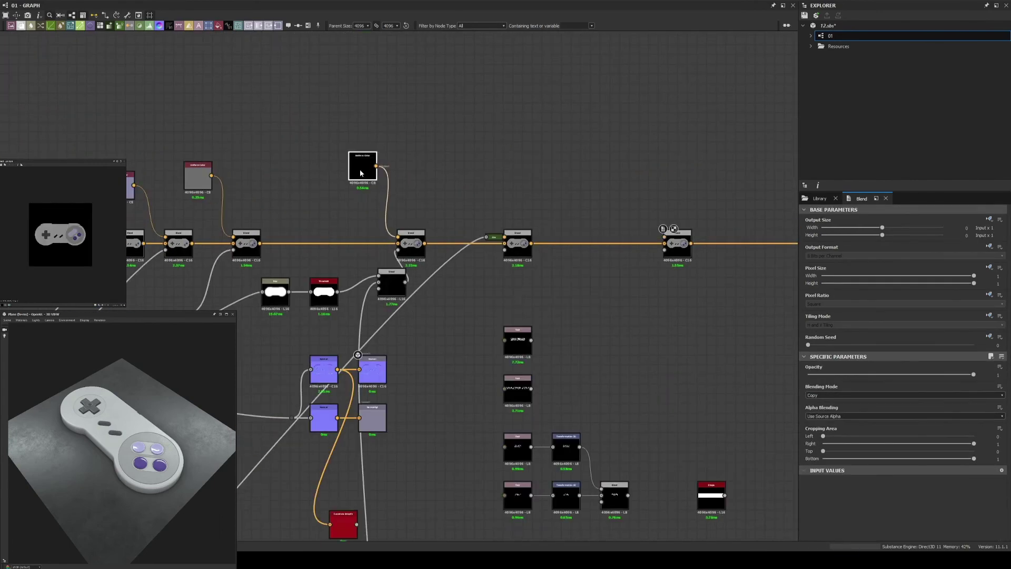
scroll(566, 237, "up", 2)
left_click_drag(291, 136, 707, 237)
left_click(842, 394)
left_click(829, 419)
mouse_move(668, 404)
middle_mouse_down()
mouse_move(646, 319)
mouse_move(631, 309)
middle_mouse_up()
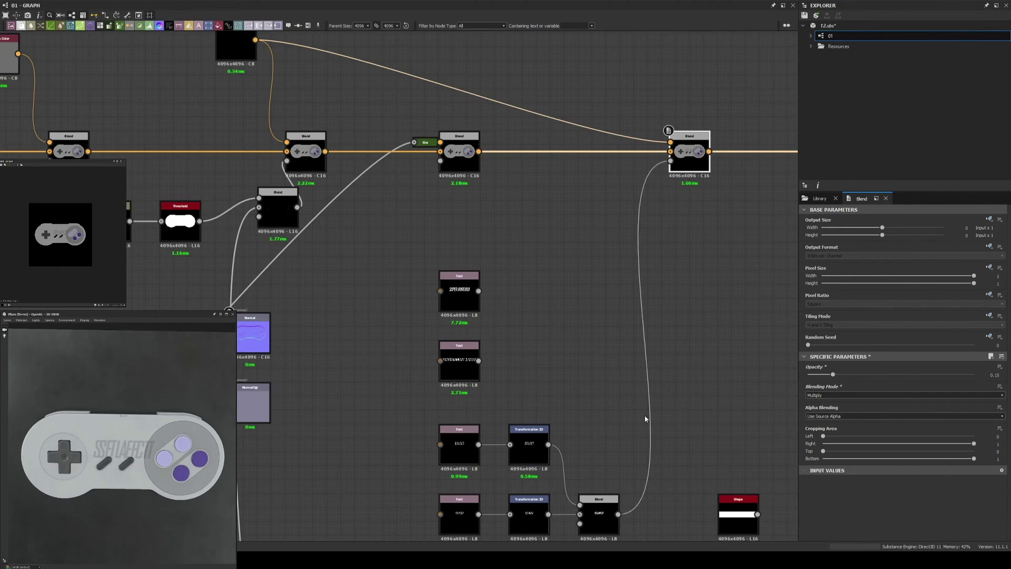
middle_click_drag(572, 393, 591, 324)
scroll(566, 374, "down", 3)
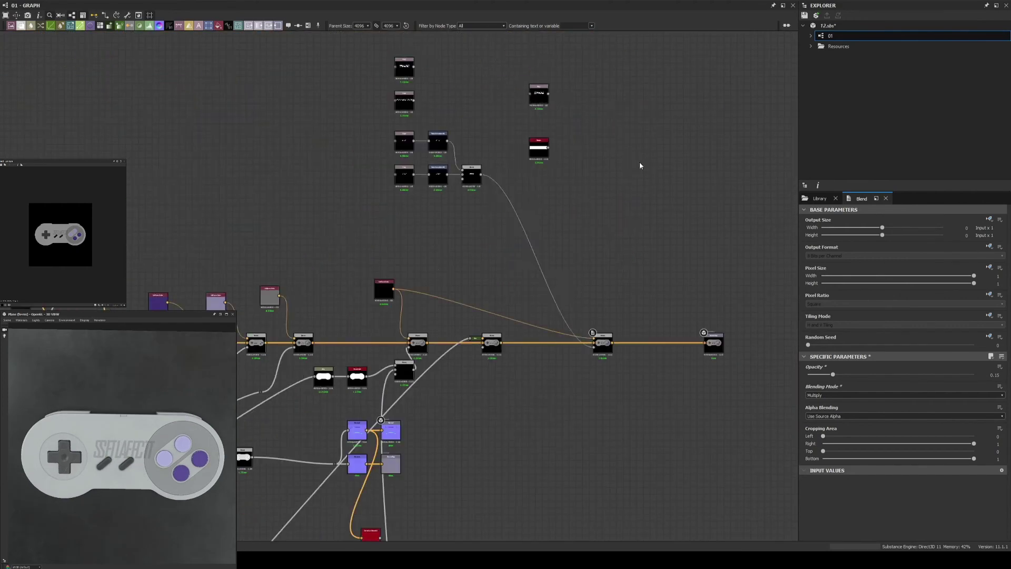
- Duplicate a text node for another button letter and set its blend to Max (Lighten)
scroll(638, 165, "up", 4)
key("ctrl+v")
left_click(244, 242)
left_click_drag(244, 240, 210, 224)
middle_click_drag(255, 340, 265, 316)
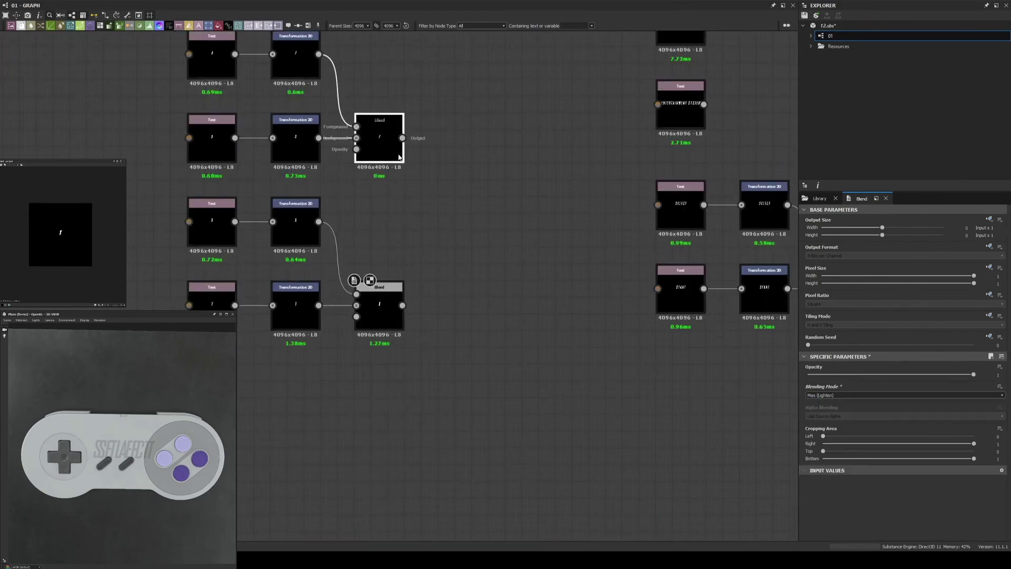
left_click(903, 395)
left_click(828, 431)
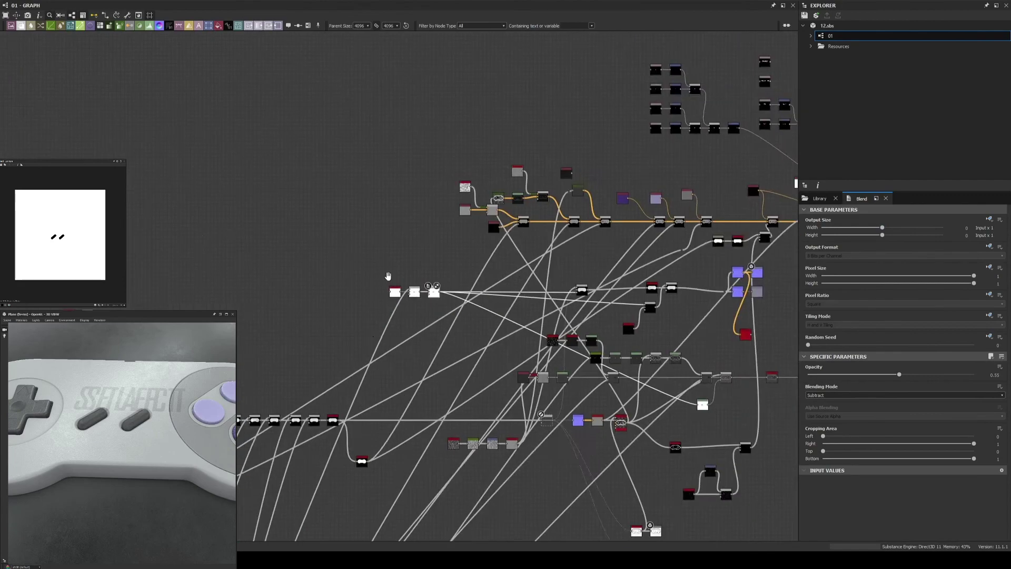
- Offset the B and Y letters' transforms so each sits beside its purple button
middle_click_drag(388, 276, 409, 385)
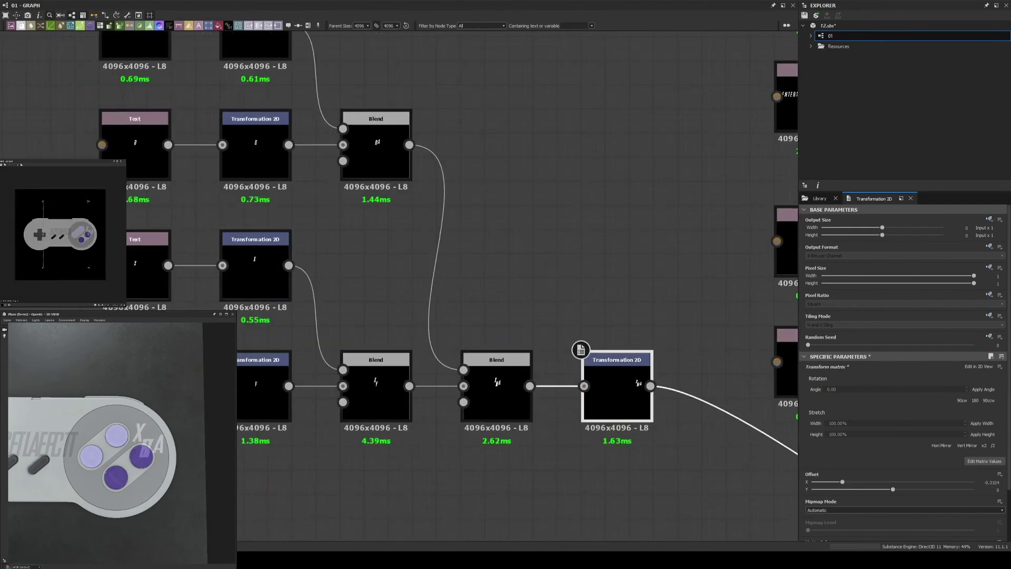
scroll(63, 234, "up", 2)
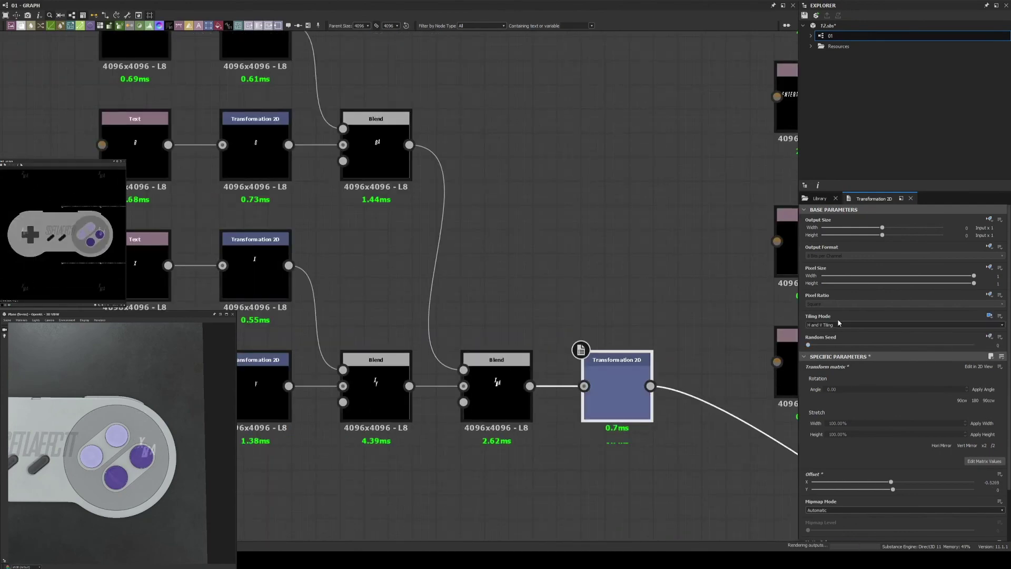
left_click(169, 258)
left_click(256, 263)
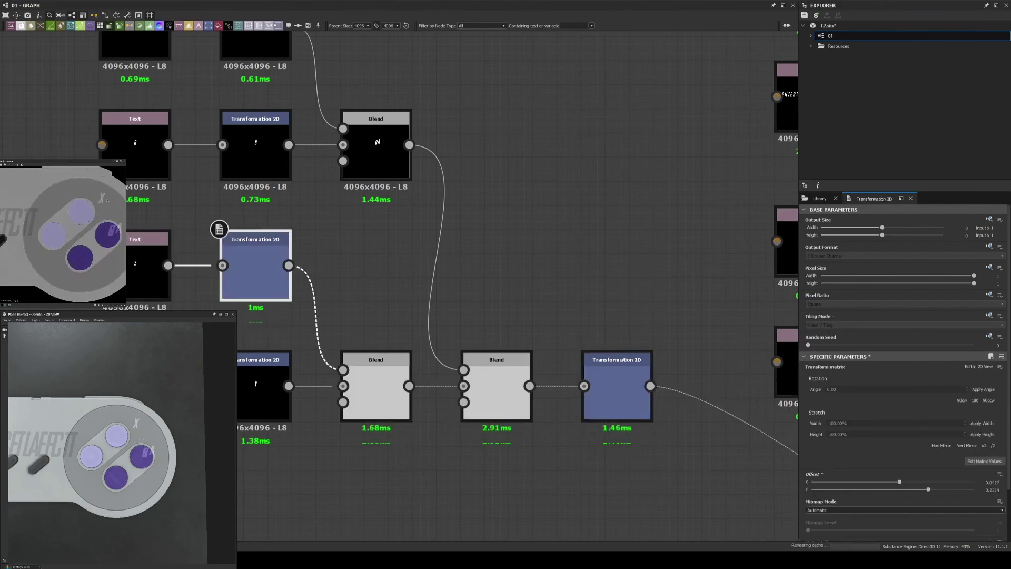
middle_click_drag(256, 151, 313, 247)
left_click(313, 247)
left_click_drag(106, 270, 55, 277)
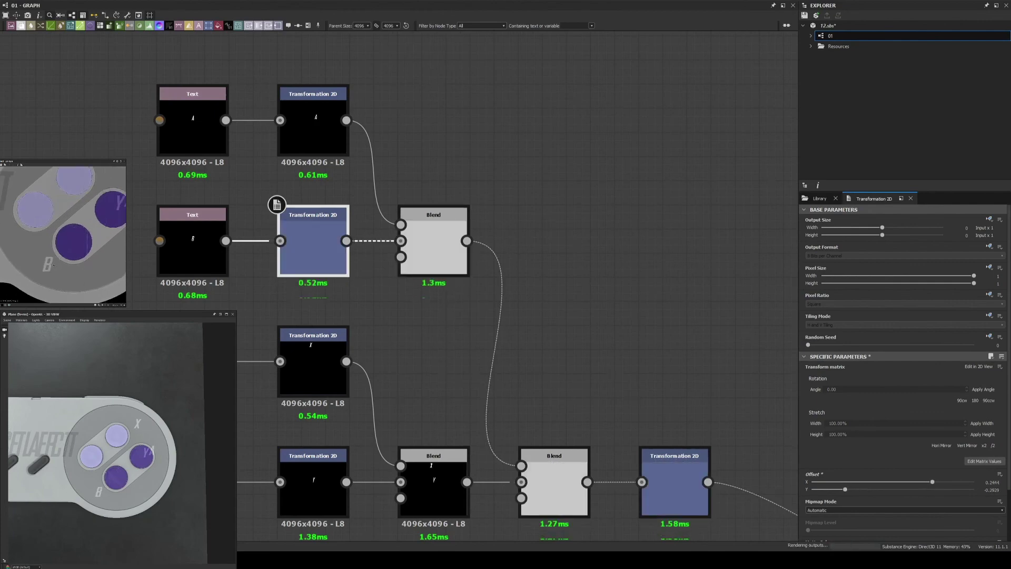
middle_click_drag(249, 474, 263, 451)
left_click(311, 464)
left_click_drag(28, 232, 29, 277)
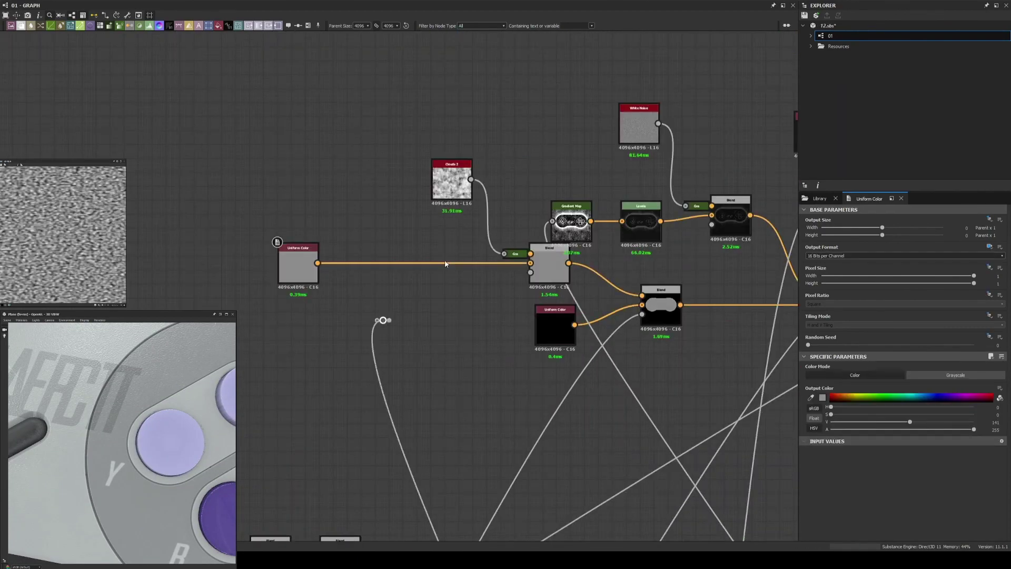
- Insert a Blend on the grey base colour link, mixing in noise at 0.1 opacity
key("ctrl+v")
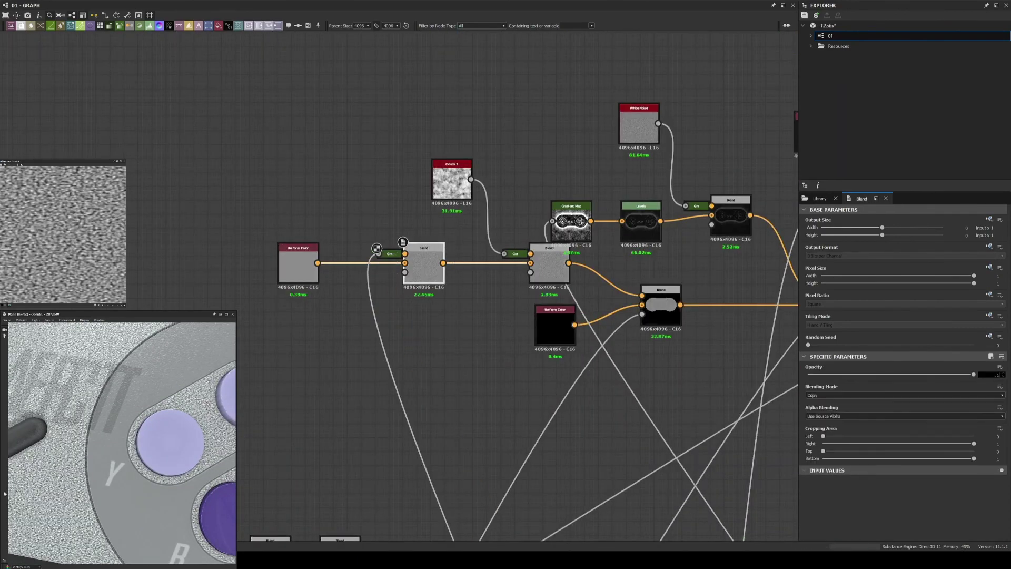
left_click(549, 263)
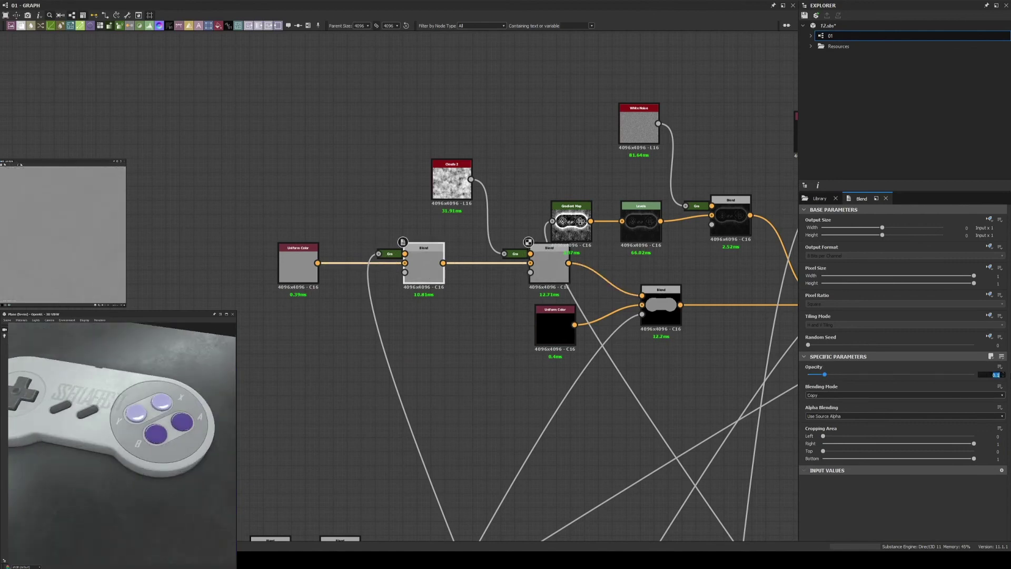
type("0.05")
type("0.08")
key("Return")
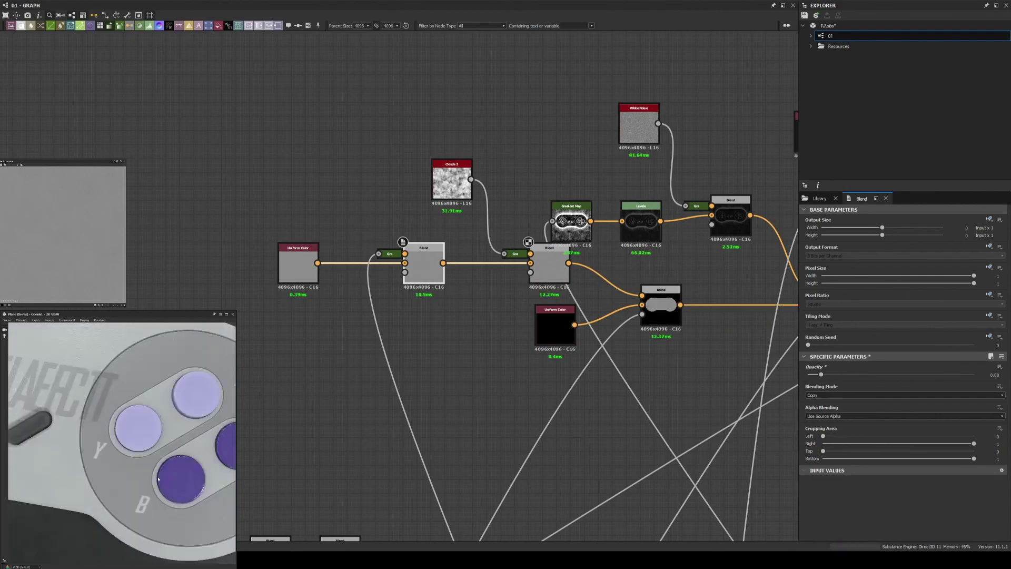
- Set the button letters' Multiply blend opacity to 0.7
scroll(690, 322, "down", 2)
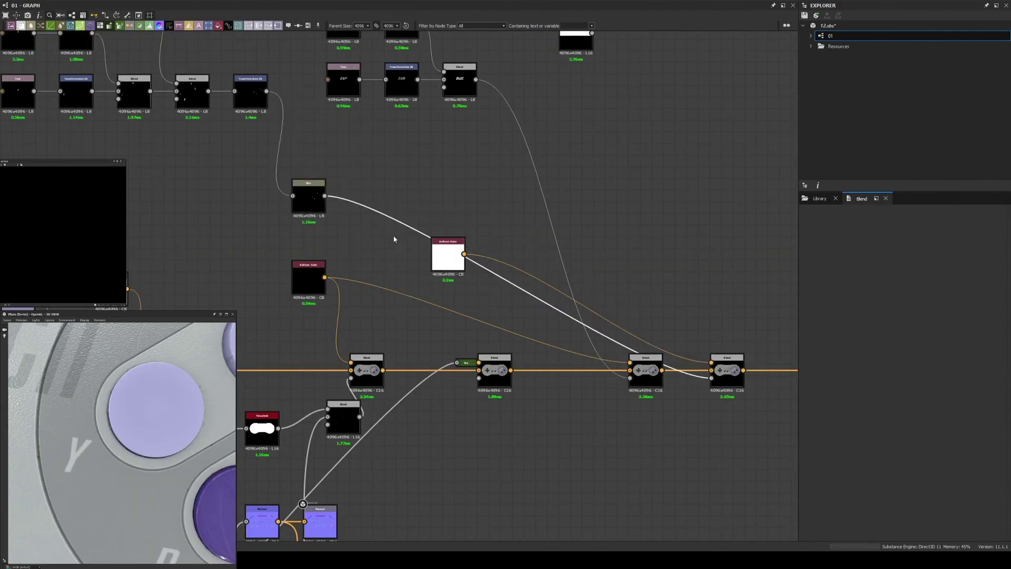
scroll(829, 395, "down", 3)
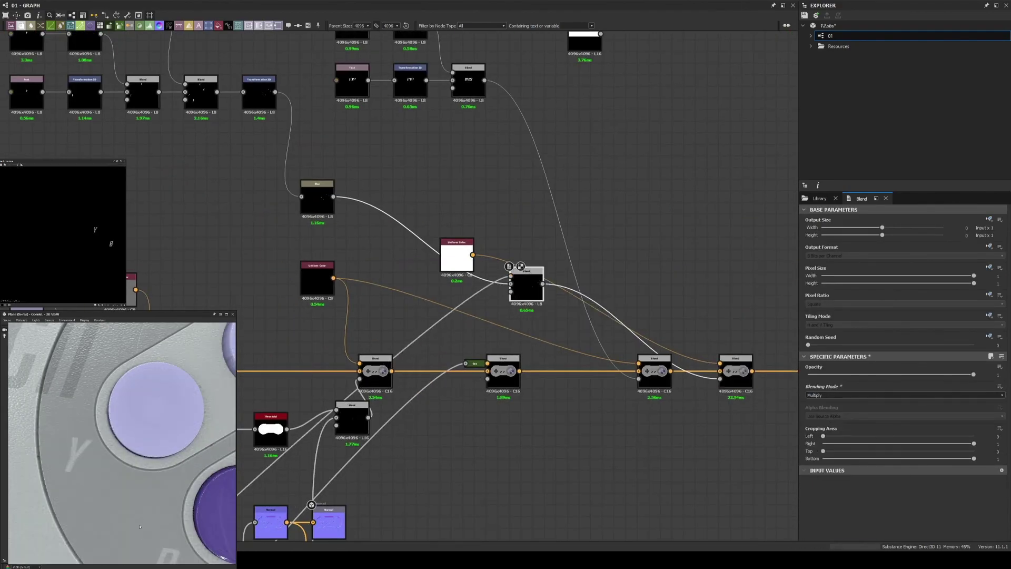
type("0.7")
key("Return")
scroll(105, 437, "down", 5)
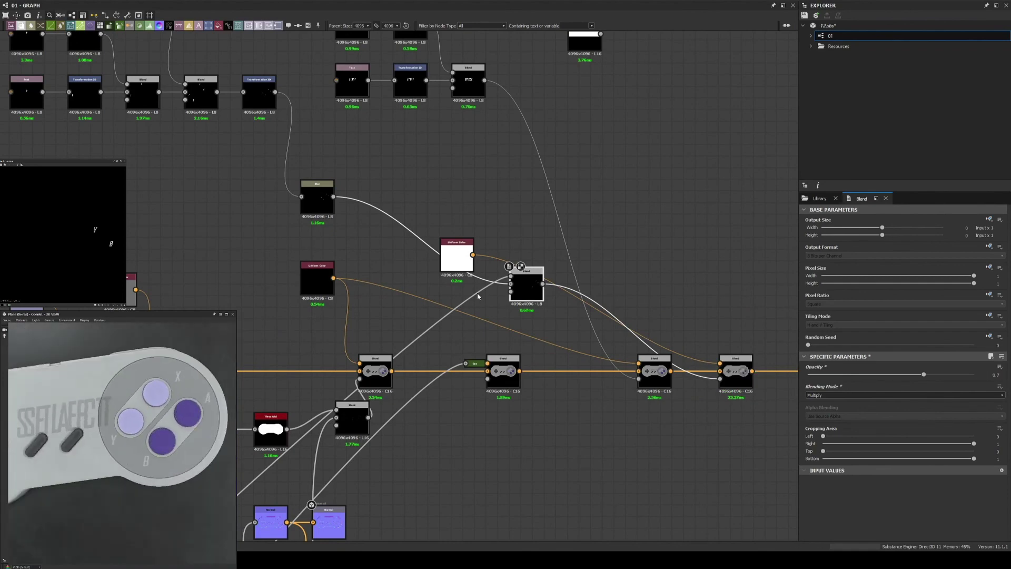
scroll(611, 312, "down", 3)
scroll(470, 279, "up", 2)
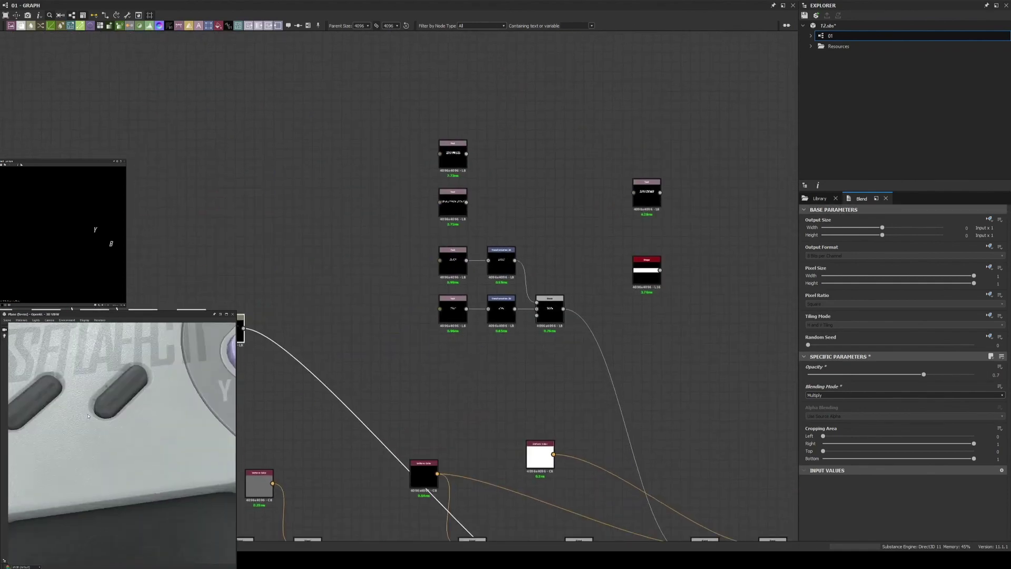
- Subtract the ENTERTAINMENT SYSTEM text from the white bar and shift the bar up behind it
scroll(752, 244, "up", 2)
left_click_drag(757, 349, 422, 293)
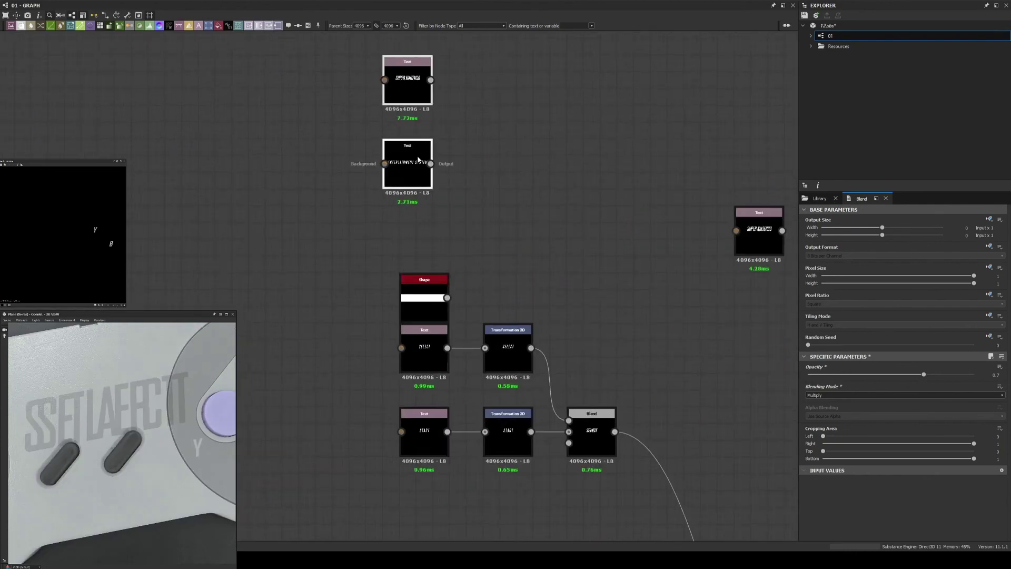
left_click(819, 395)
left_click_drag(492, 244, 508, 245)
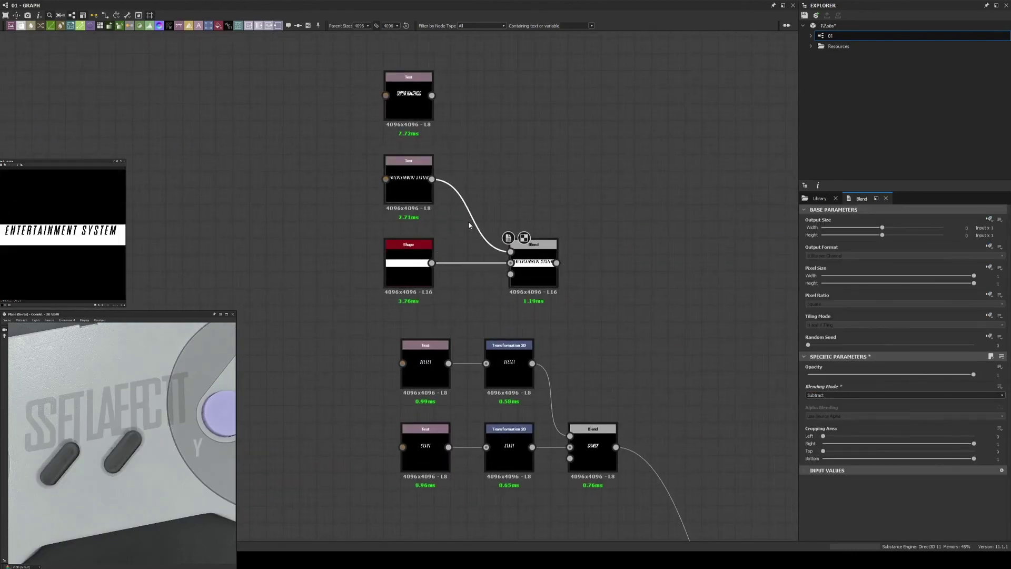
left_click_drag(422, 286, 371, 286)
left_click(442, 266)
left_click(979, 325)
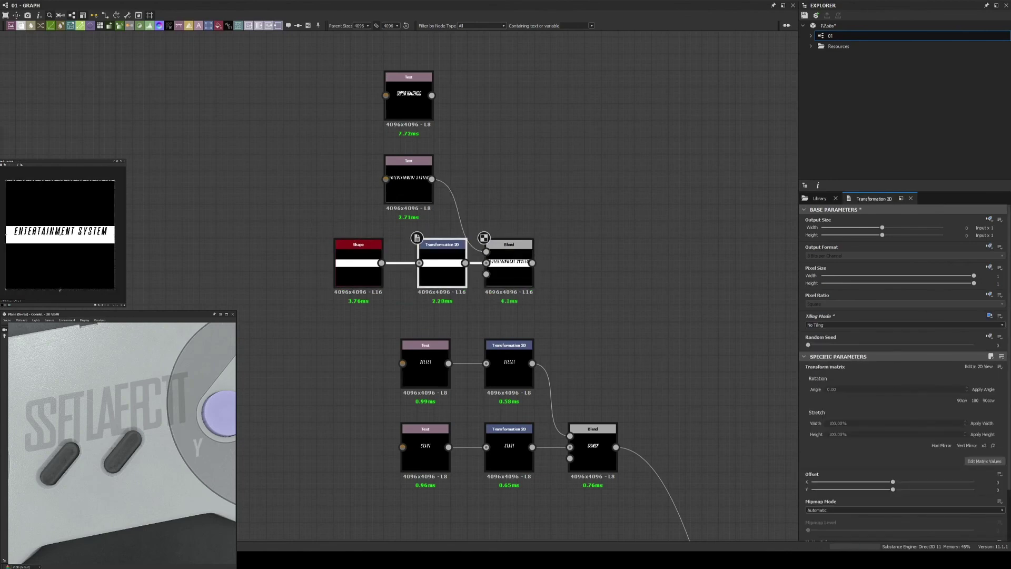
left_click_drag(59, 289, 57, 272)
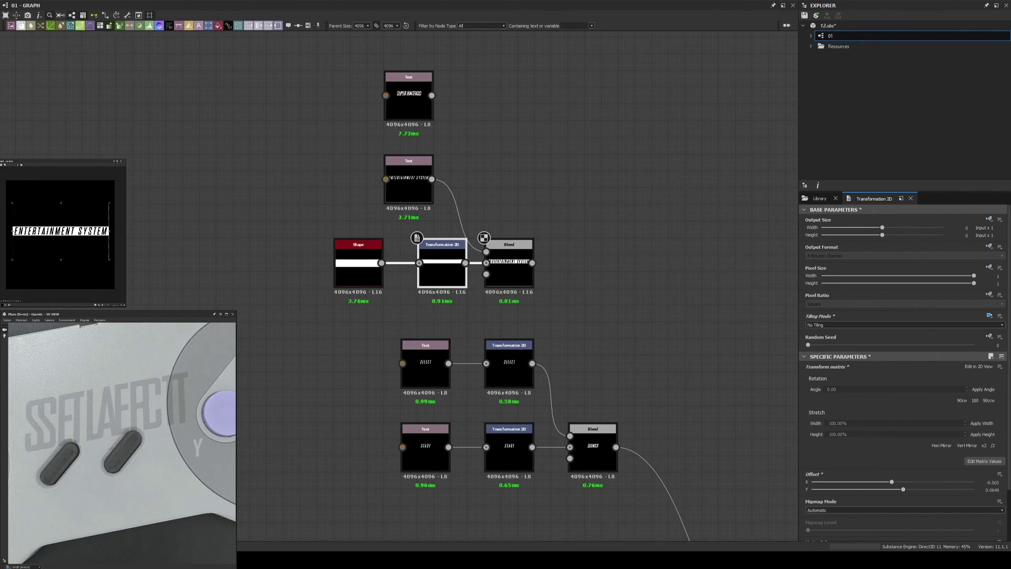
- Review the SUPER NINTENDO text settings and save the material file
scroll(510, 289, "down", 2)
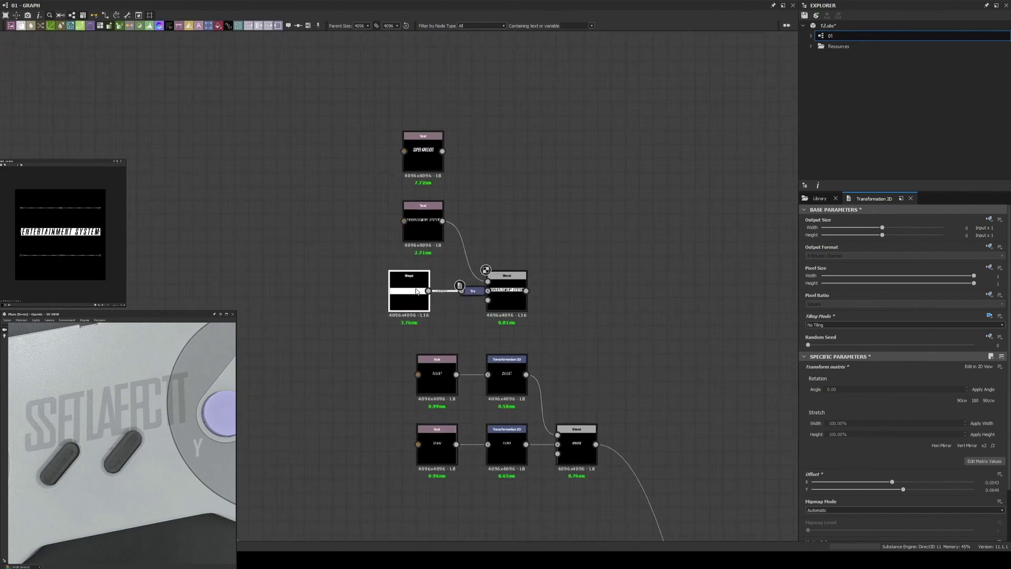
left_click(458, 303)
left_click(374, 166)
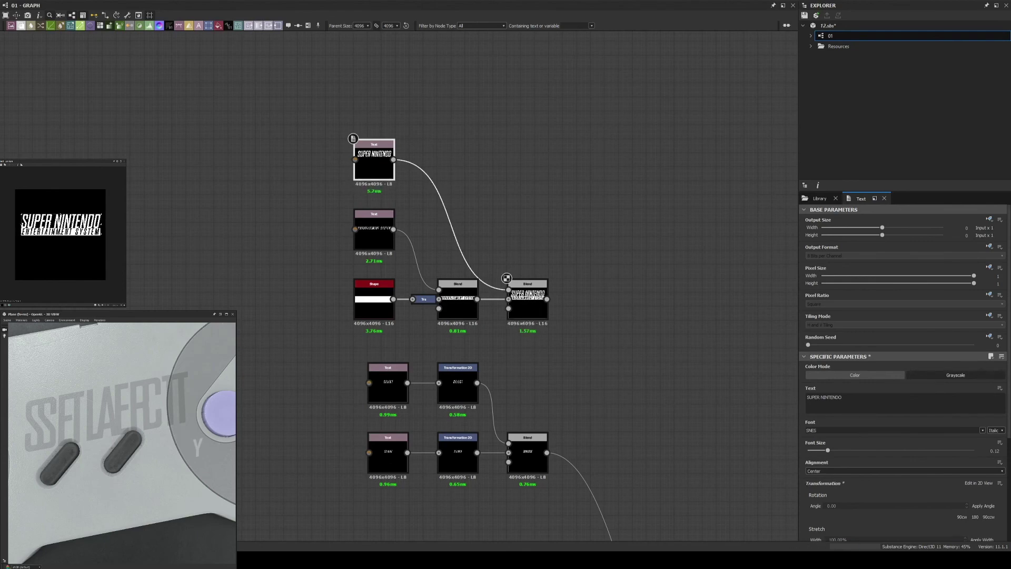
middle_click_drag(226, 271, 135, 276)
key("ctrl+s")
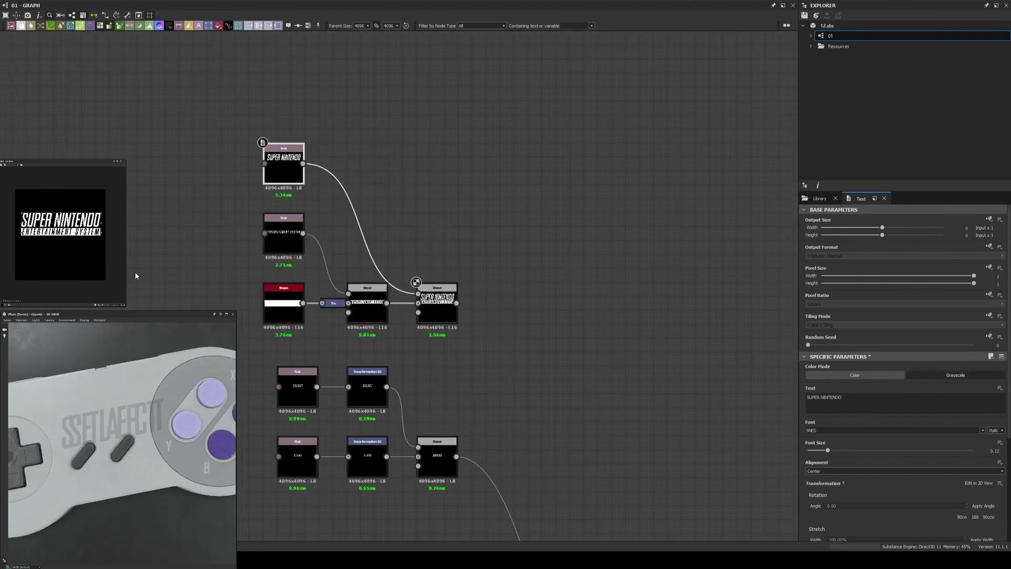
- Offset the START text sideways so it separates from SELECT
scroll(305, 335, "down", 2)
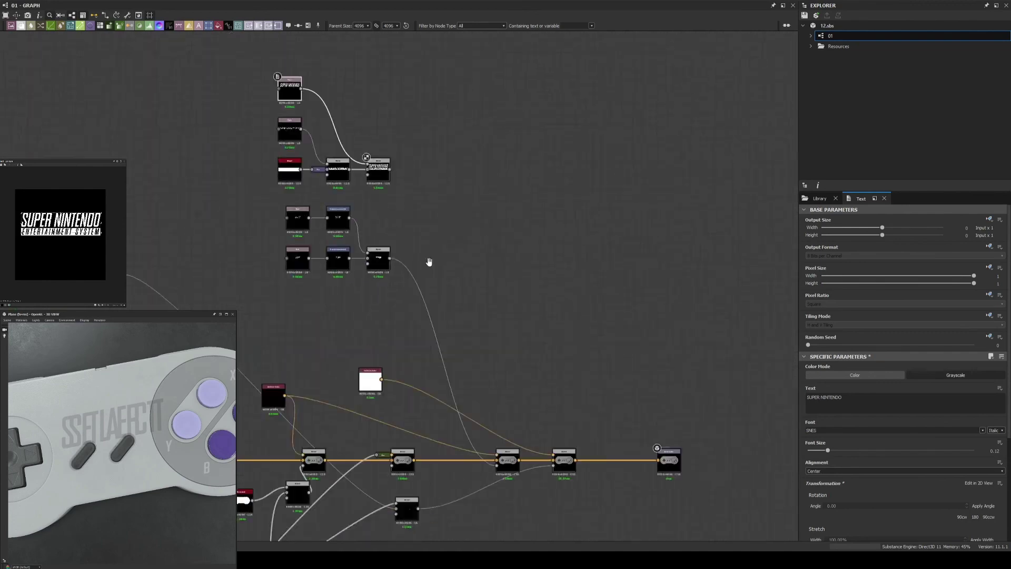
middle_click_drag(348, 304, 319, 290)
left_click(293, 237)
scroll(271, 232, "up", 3)
scroll(271, 231, "down", 2)
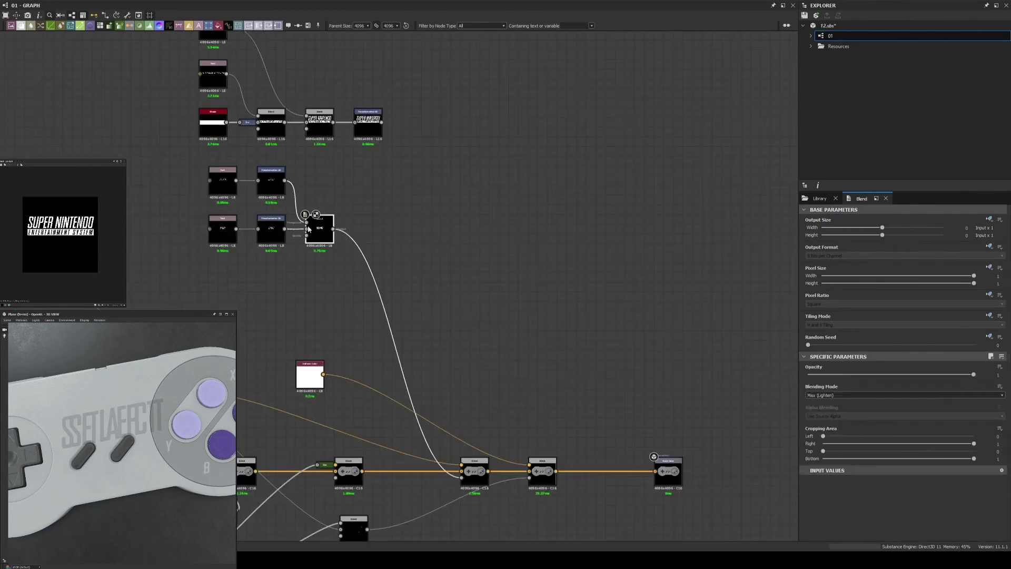
left_click_drag(892, 482, 938, 481)
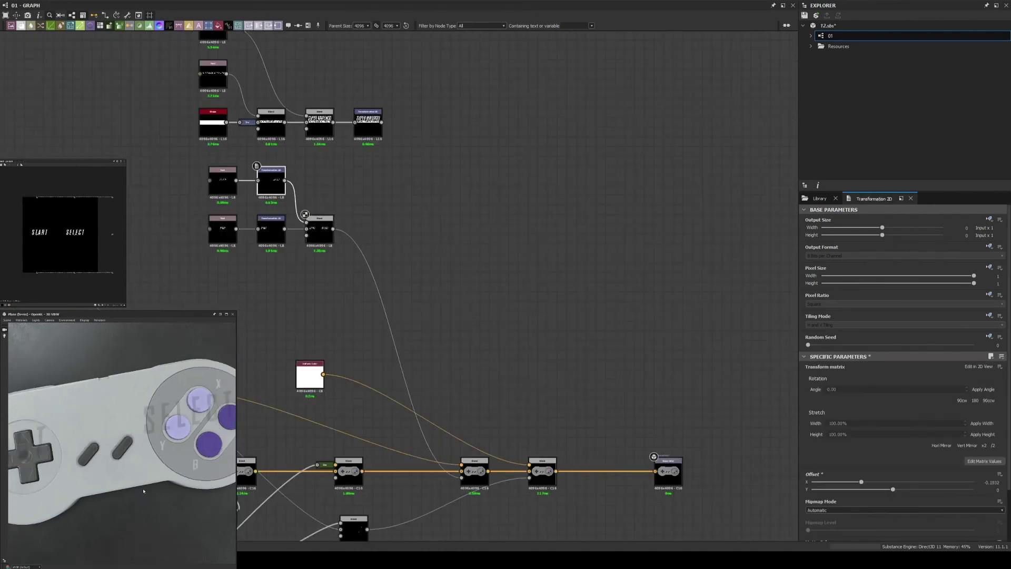
- Blend the logo with the START/SELECT labels and move the SUPER NINTENDO logo above the buttons
left_click(853, 395)
left_click(852, 427)
left_click(366, 90)
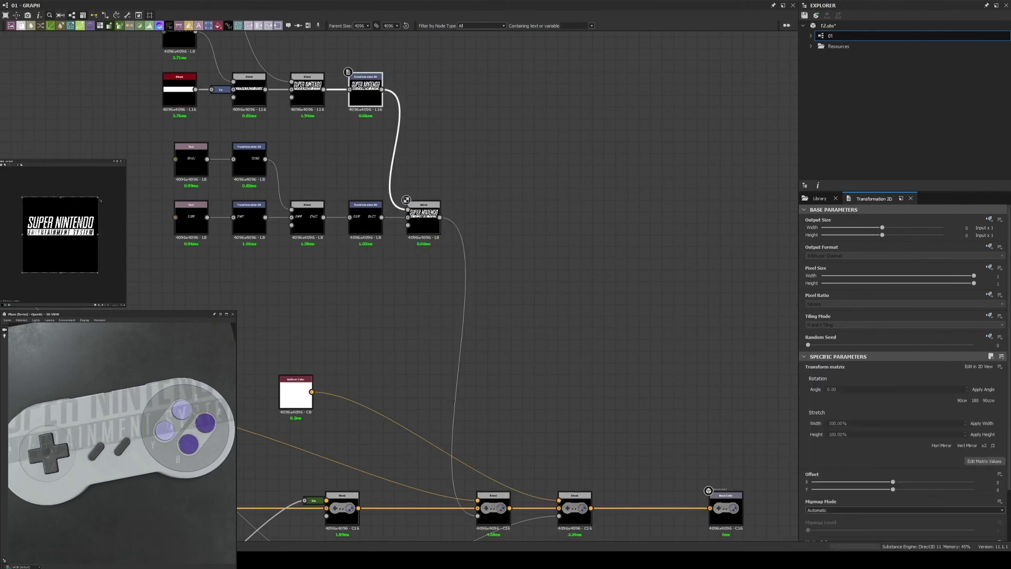
double_click(574, 508)
left_click(366, 90)
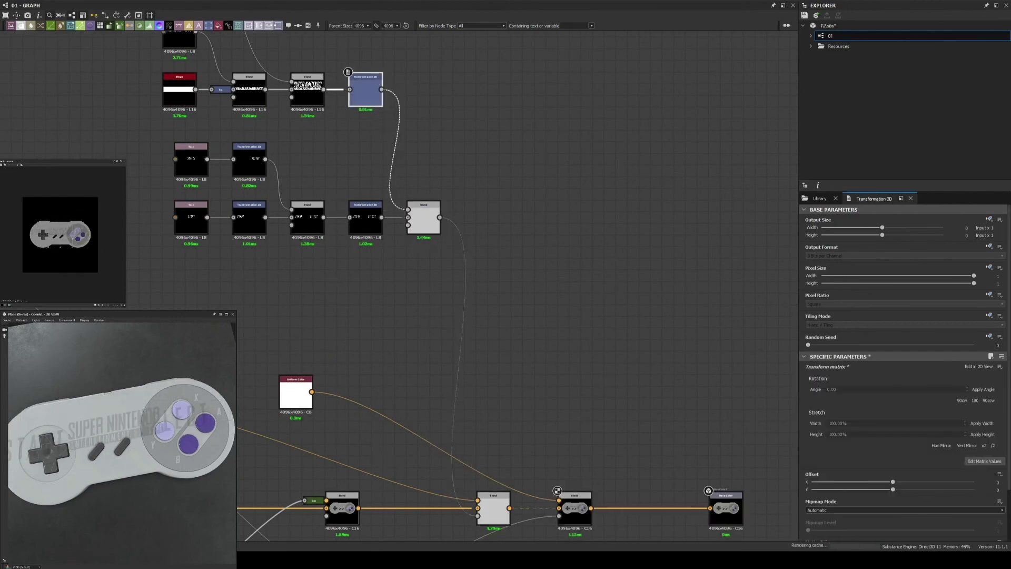
scroll(63, 234, "up", 3)
mouse_move(39, 263)
left_mouse_down()
mouse_move(47, 206)
mouse_move(67, 206)
left_mouse_up()
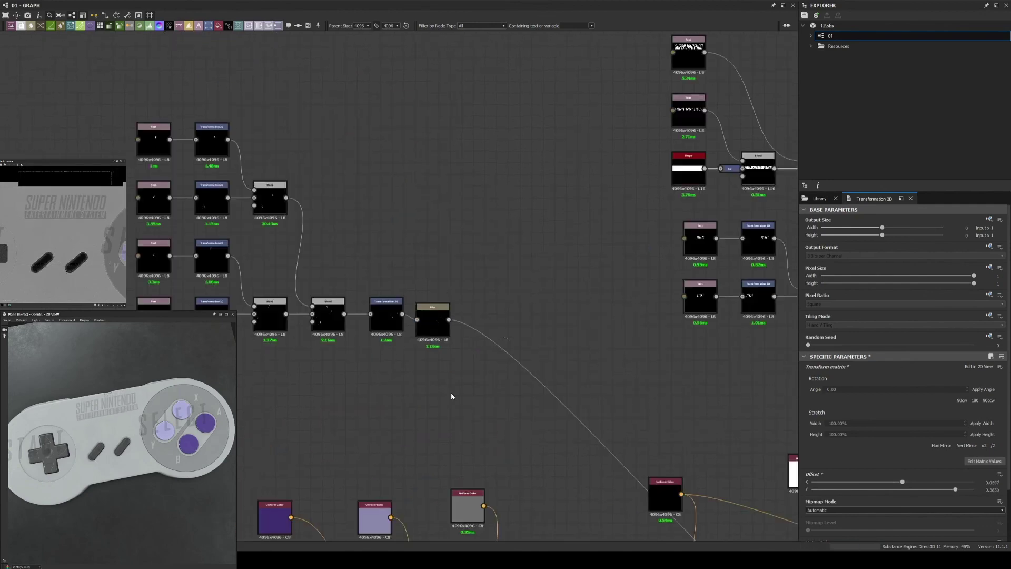
- Check the ENTERTAINMENT SYSTEM bar transform and preview the text-over-bar blend in 2D
scroll(435, 226, "up", 2)
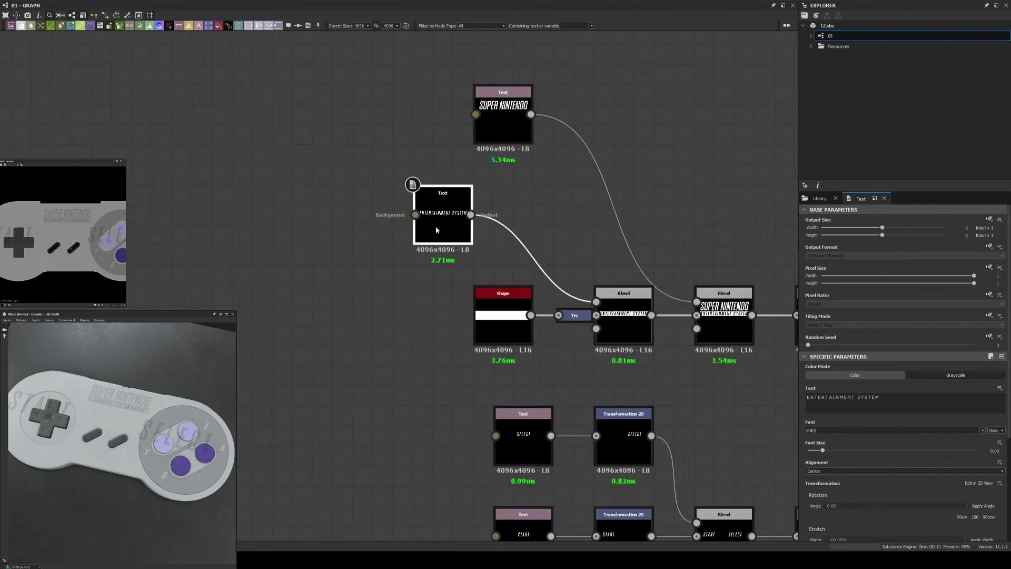
left_click_drag(435, 226, 535, 227)
left_click_drag(105, 421, 129, 418)
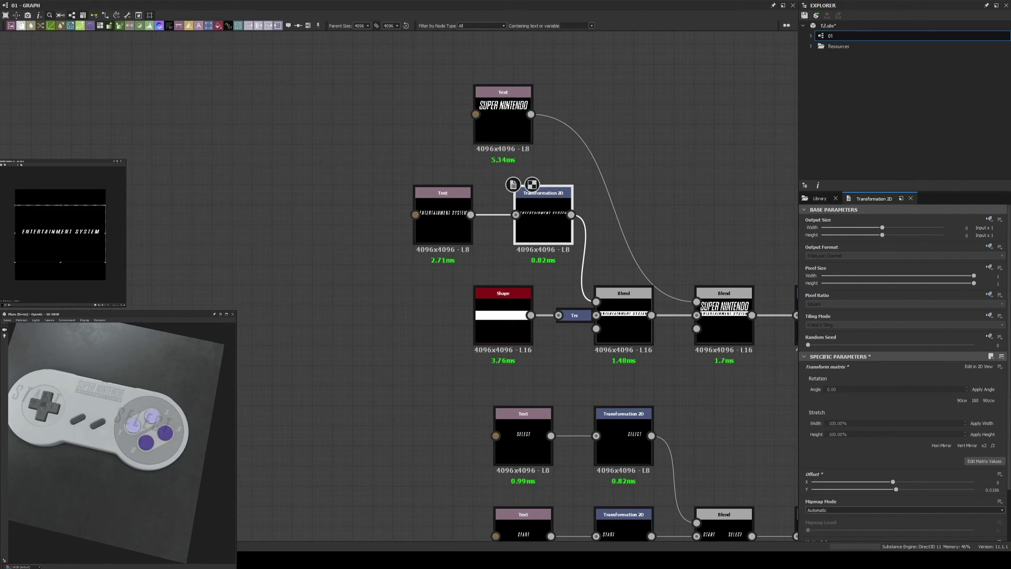
left_click(724, 316)
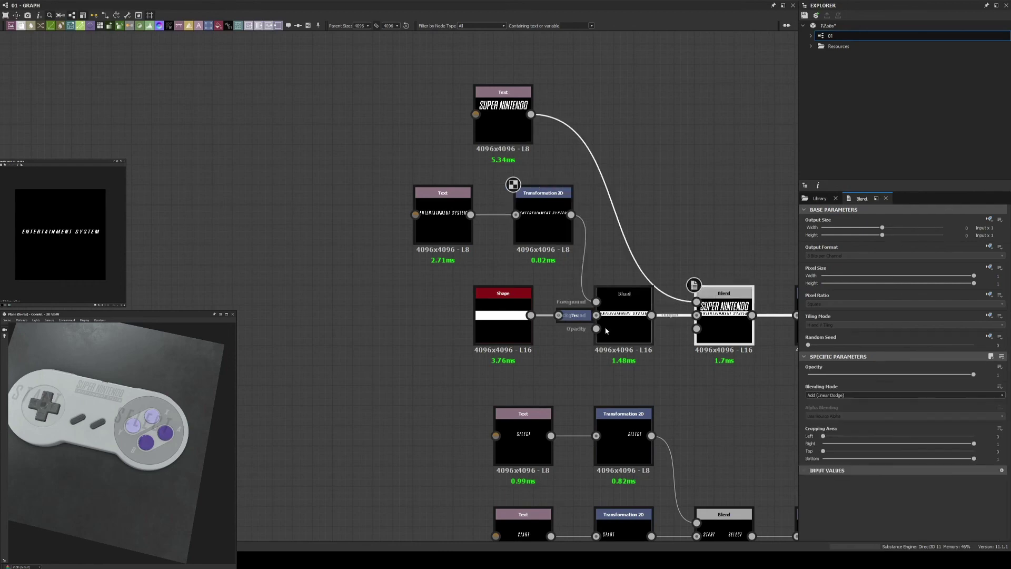
double_click(624, 316)
left_click(574, 315)
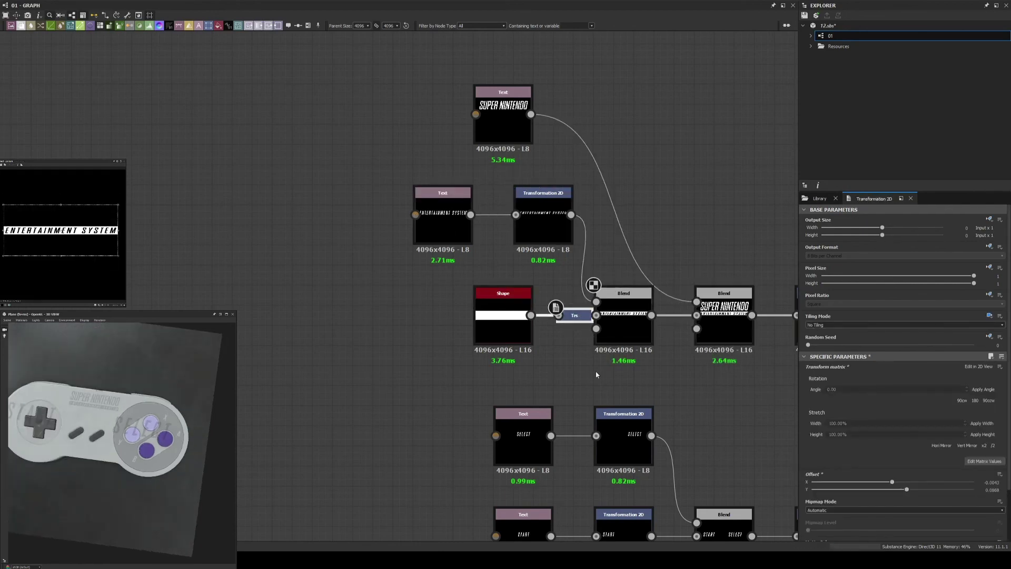
- Set the combined labels' Tiling Mode to No Tiling and move SELECT and START down
middle_click_drag(447, 230, 226, 105)
left_click(602, 416)
left_click(989, 315)
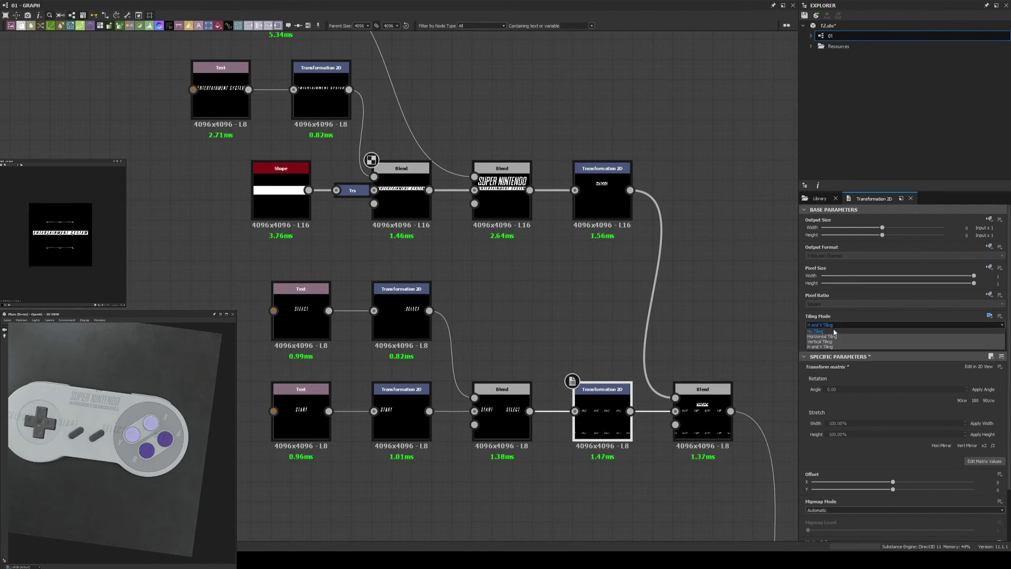
left_click(979, 340)
left_click_drag(893, 489, 901, 489)
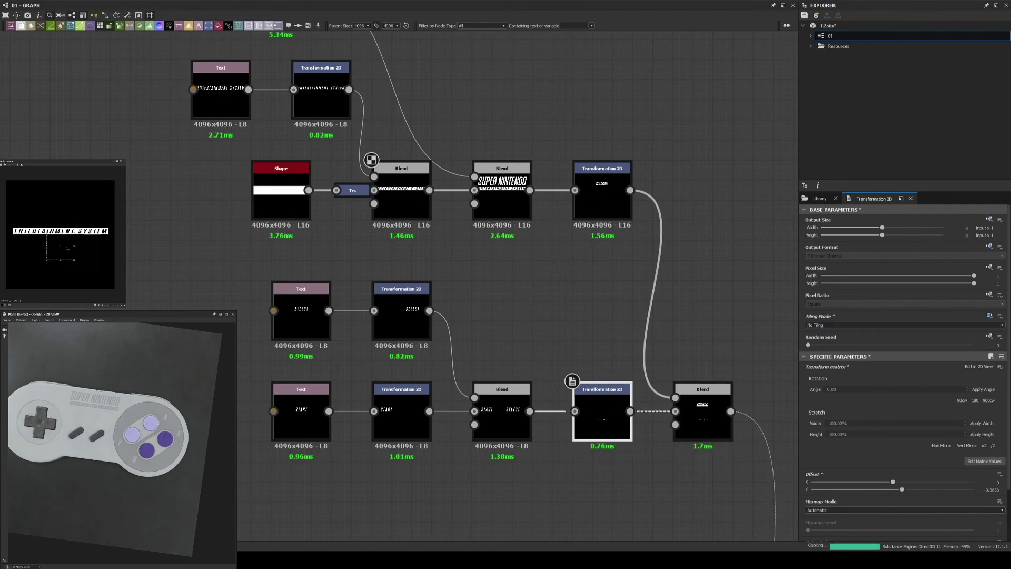
- Nudge START beneath its pill button, then check the other label and the text-onto-base blend
middle_click_drag(401, 414, 432, 348)
left_click(432, 347)
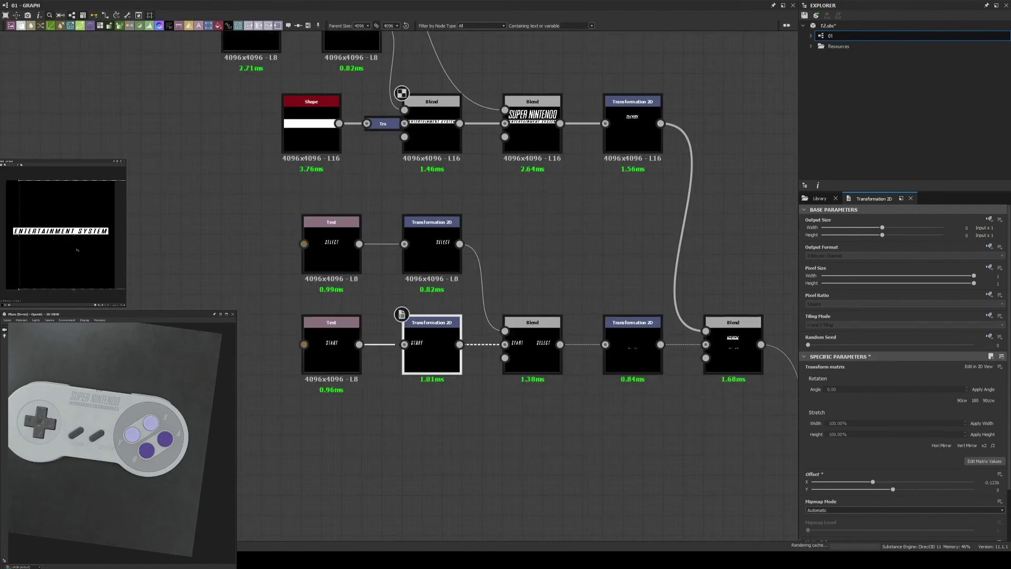
left_click_drag(70, 250, 62, 250)
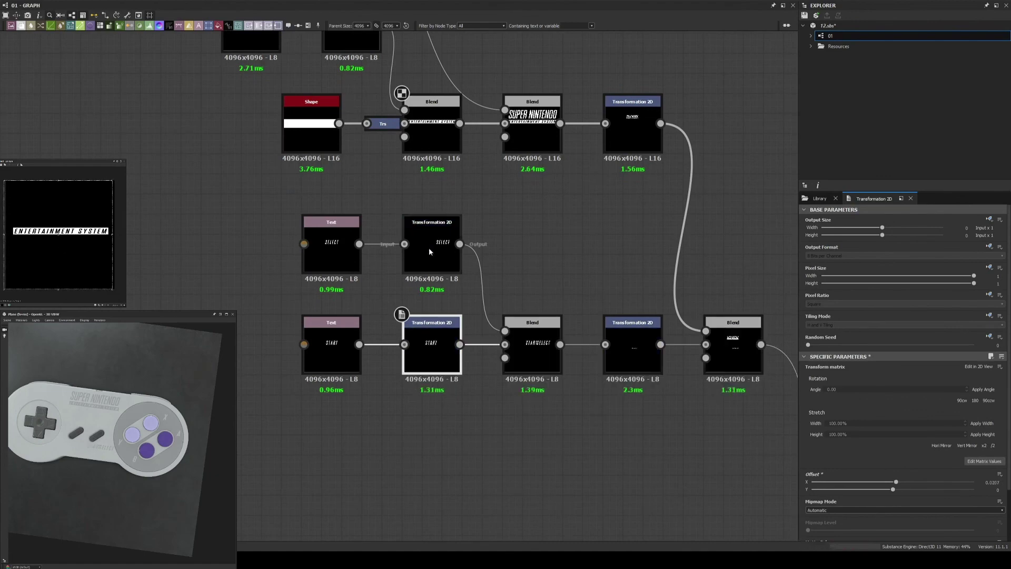
left_click_drag(116, 443, 117, 462)
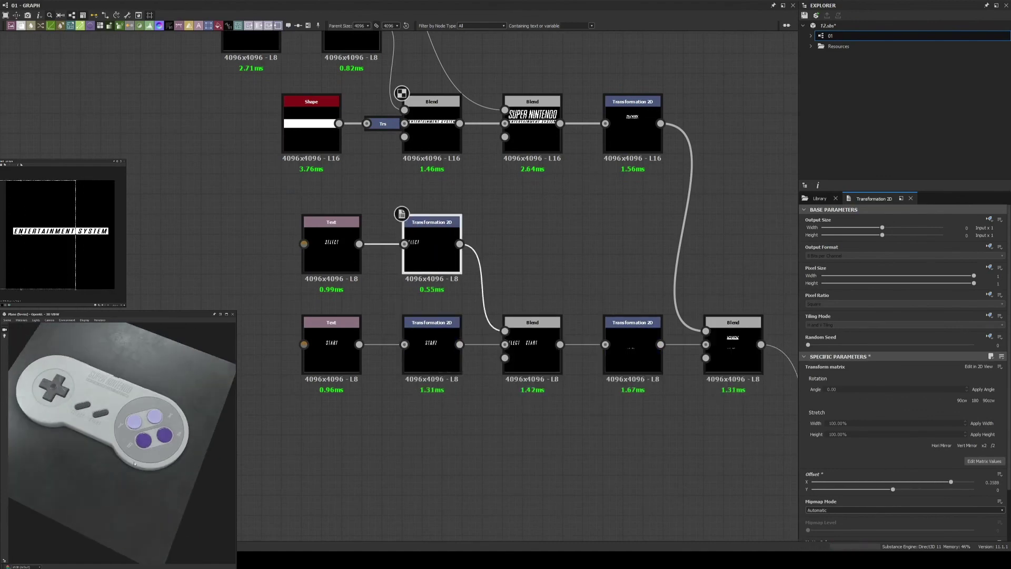
scroll(117, 463, "up", 3)
left_click(632, 347)
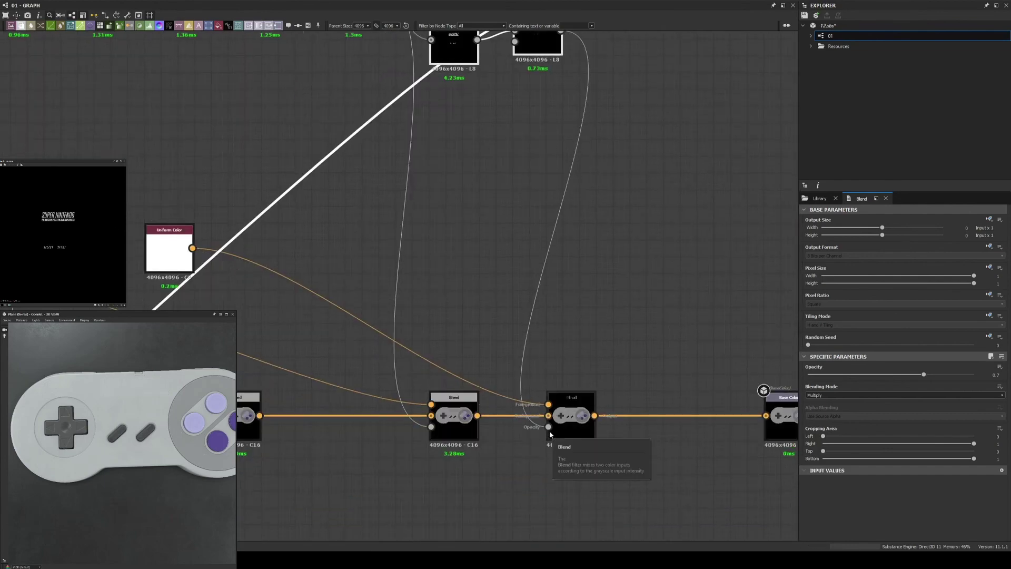
left_click(494, 449)
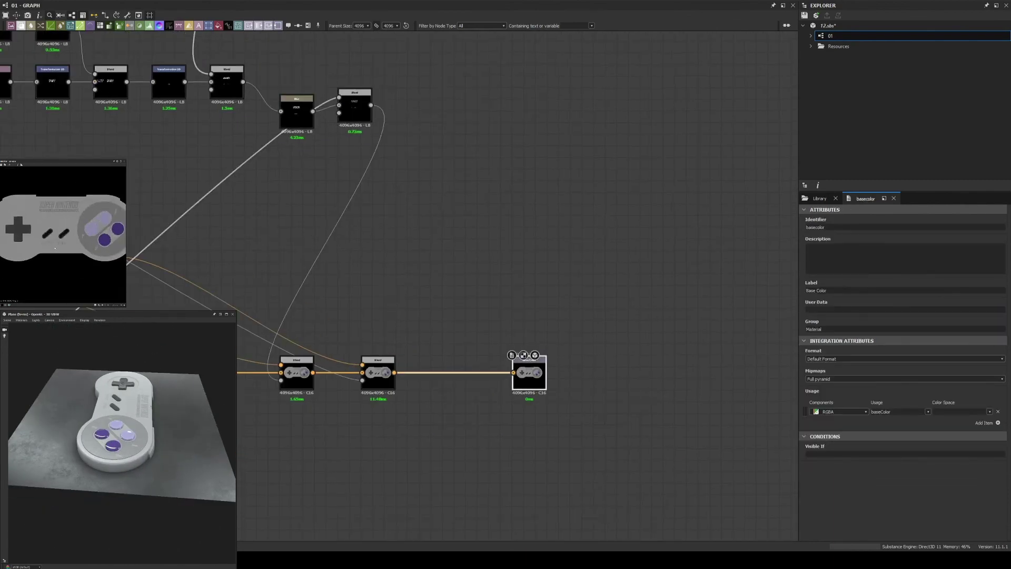
left_click_drag(121, 421, 90, 466)
scroll(89, 465, "up", 5)
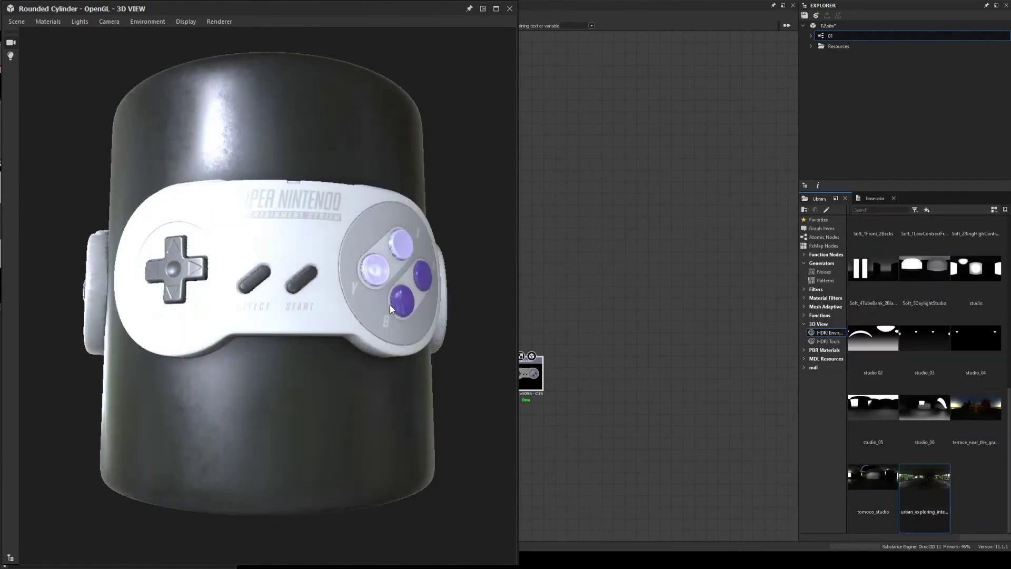
- Light the rounded cylinder preview with the glazed_patio HDRI and orbit the view
left_click_drag(891, 462, 204, 343)
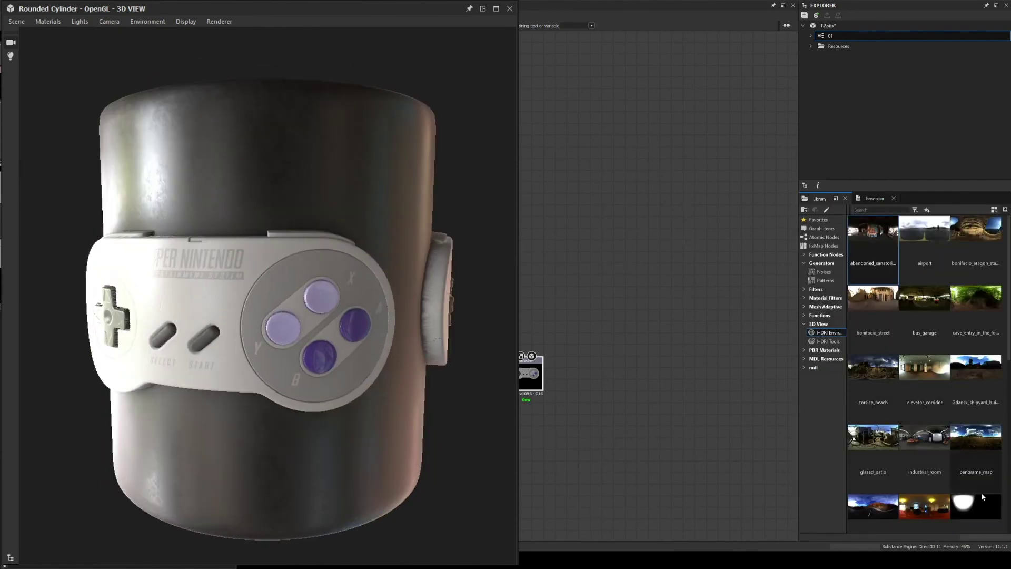
mouse_move(873, 437)
left_mouse_down()
mouse_move(240, 347)
mouse_move(270, 276)
mouse_move(246, 296)
mouse_move(330, 312)
left_mouse_up()
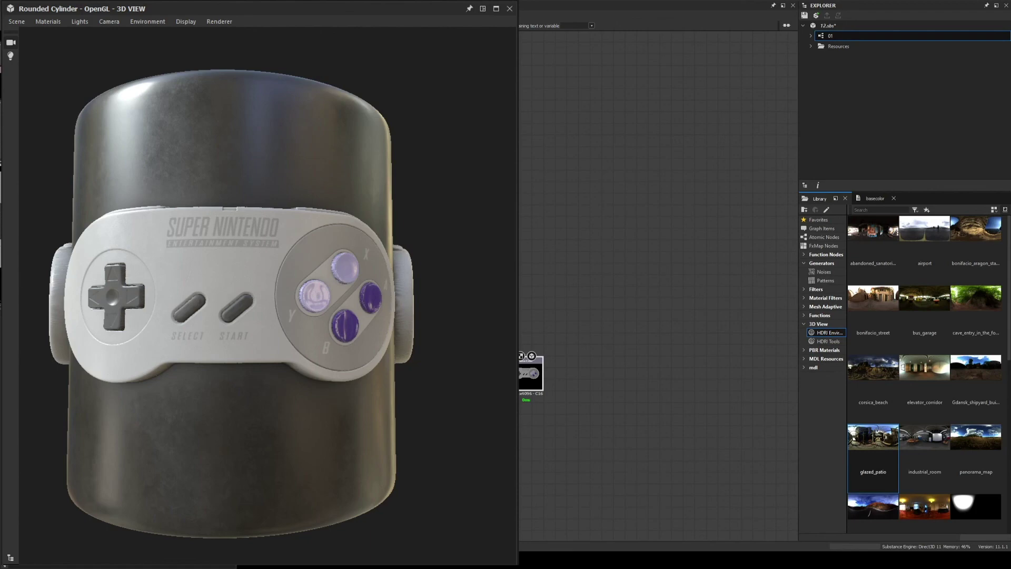
left_click_drag(284, 223, 287, 263)
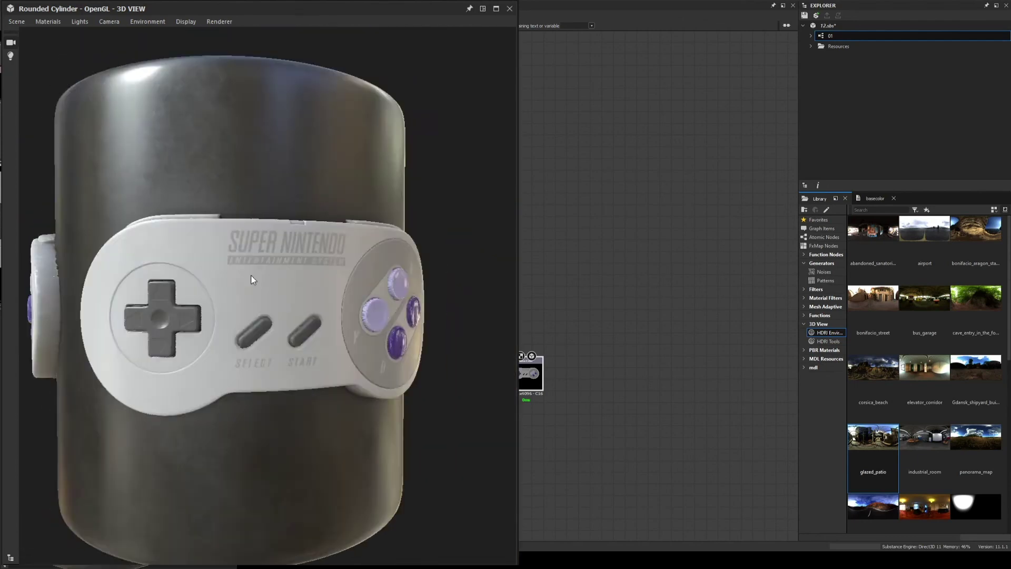